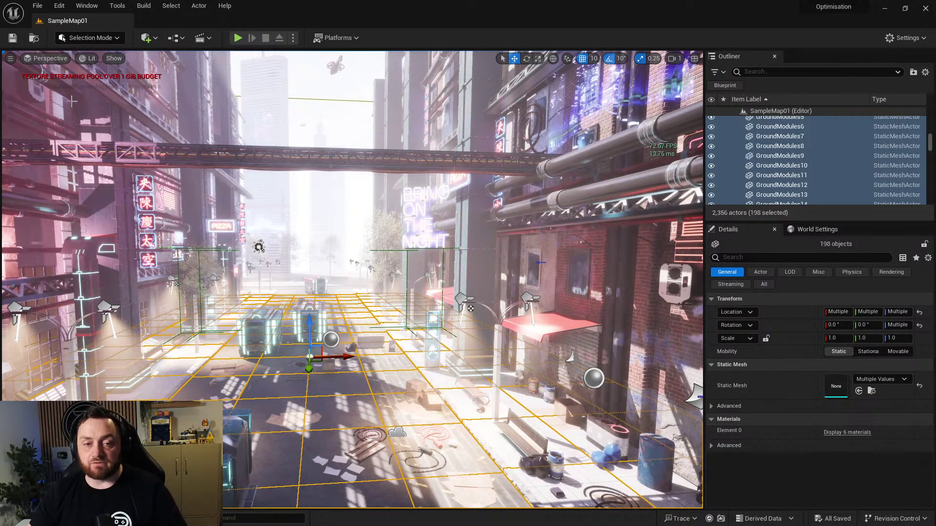
mouse_move(356, 235)
right_mouse_down()
mouse_move(317, 236)
mouse_move(366, 246)
right_mouse_up()
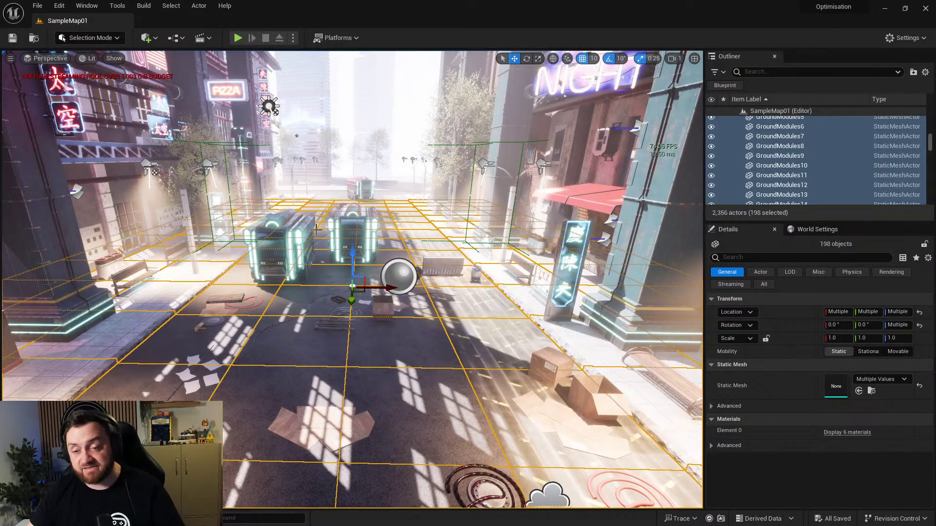
key("grave")
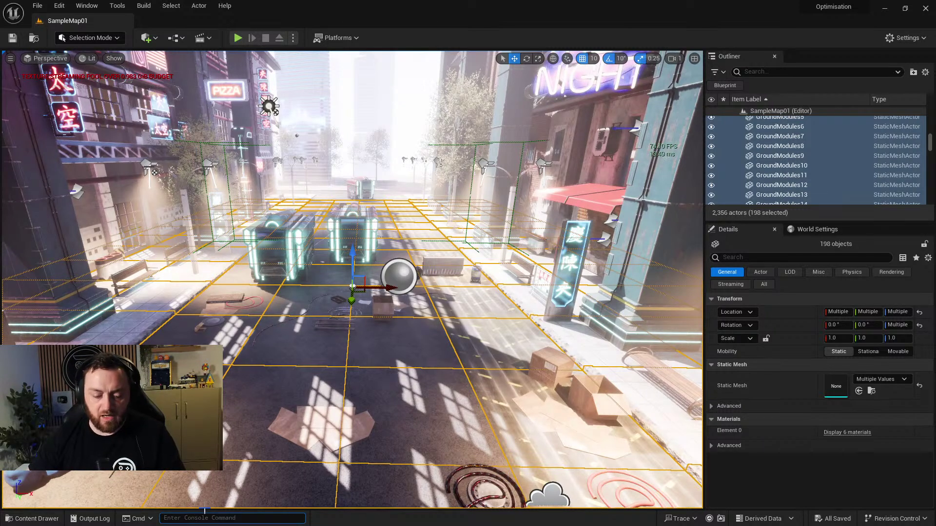
type("r.t")
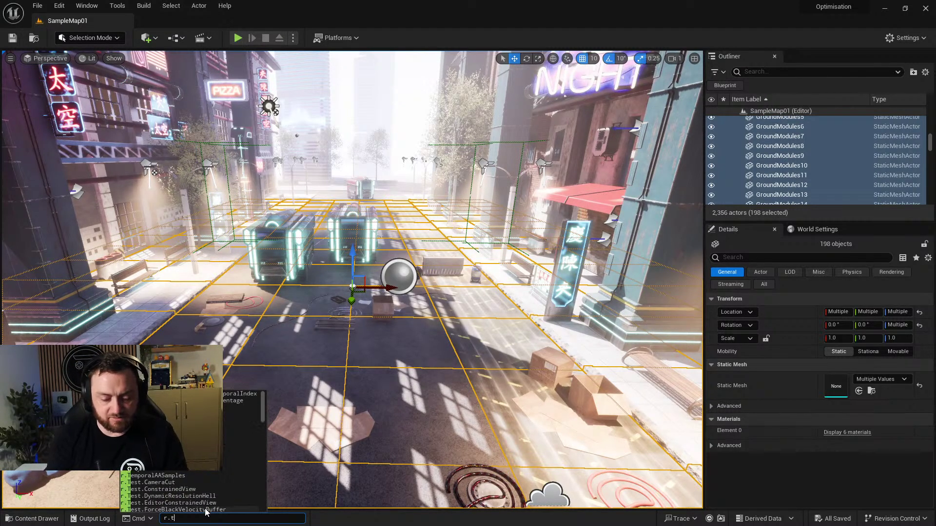
type("exture")
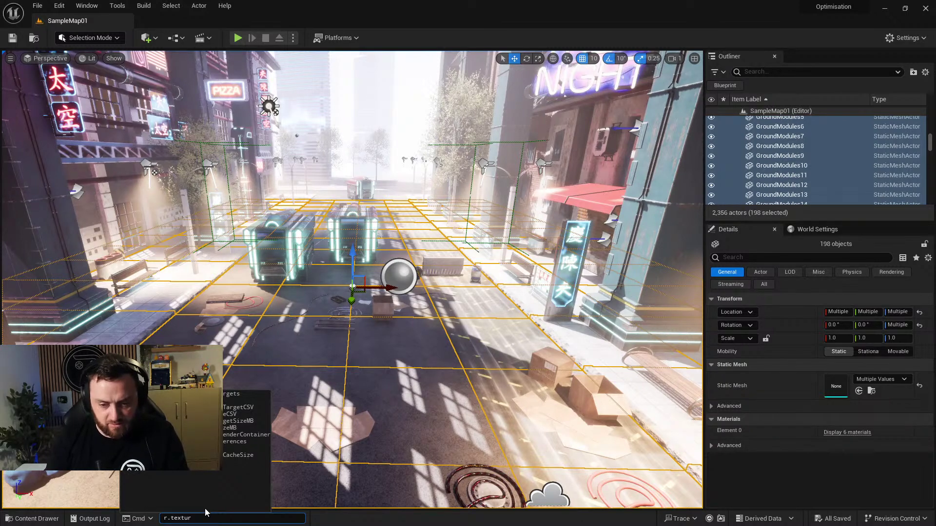
key("BackSpace")
key("BackSpace")
key("BackSpace")
key("BackSpace")
key("BackSpace")
key("BackSpace")
key("BackSpace")
key("BackSpace")
Find the r.Streaming.PoolSize console variable by searching for poolsize and set it to 2000.
type("pools")
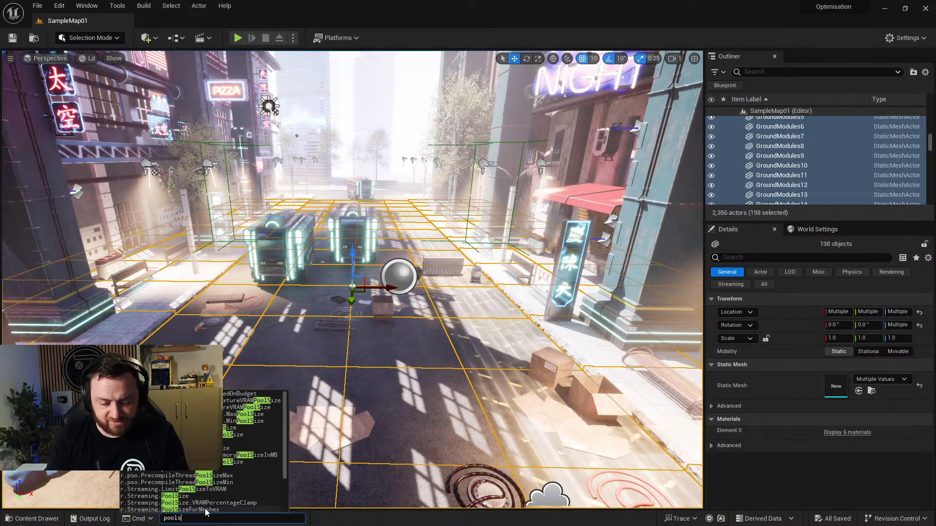
type("ize")
key("Up")
key("Up")
key("Up")
key("Up")
key("Up")
key("Up")
key("Up")
key("Up")
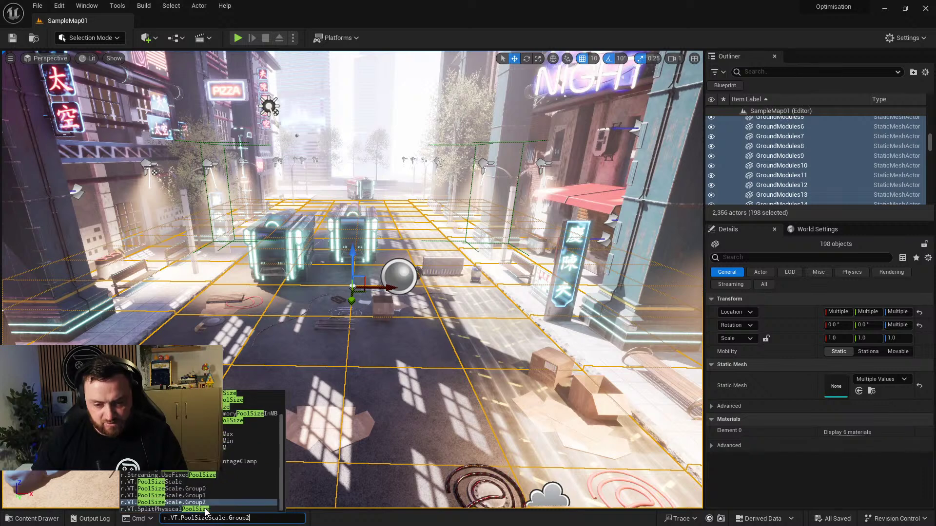
key("Up")
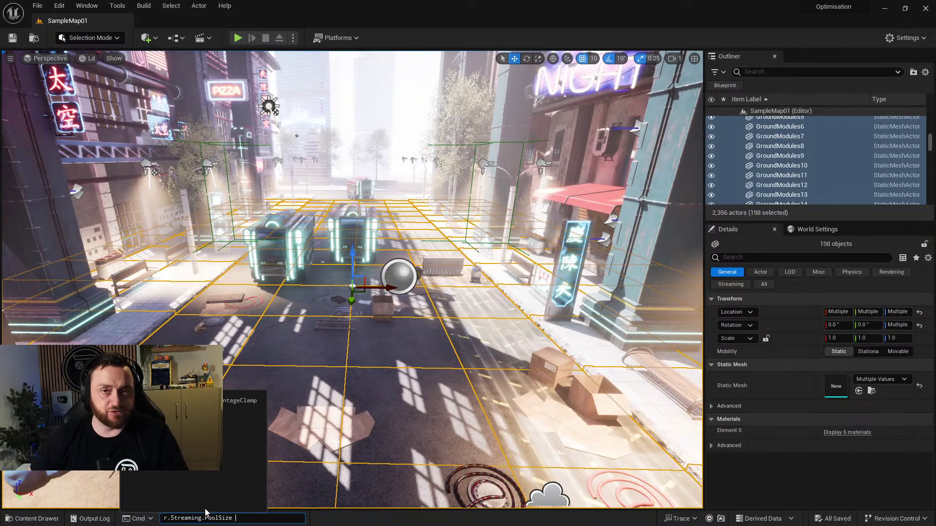
type("2000")
key("Return")
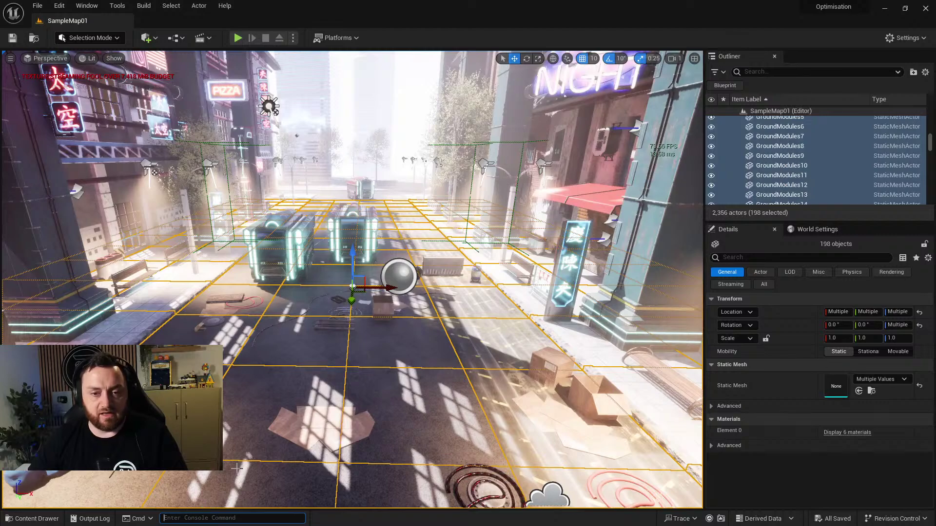
Run the console command r.Streaming.PoolSize with a value of 3000 to enlarge the texture streaming pool.
right_click_drag(351, 243, 351, 244)
right_click_drag(46, 500, 46, 500)
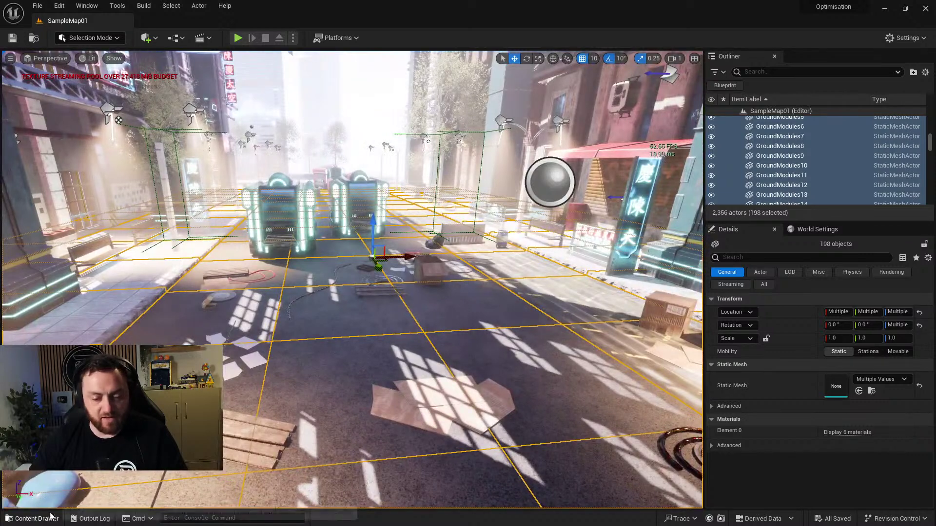
left_click(215, 518)
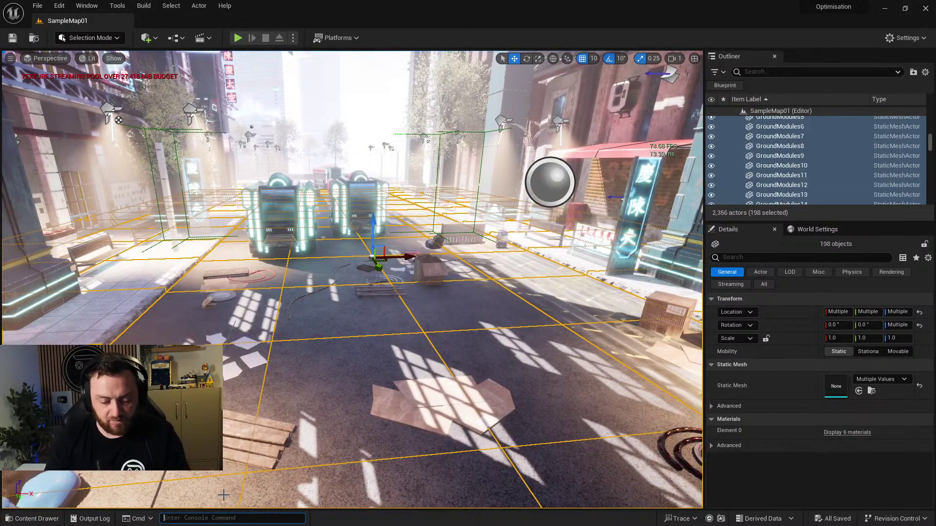
type("streaming pooo")
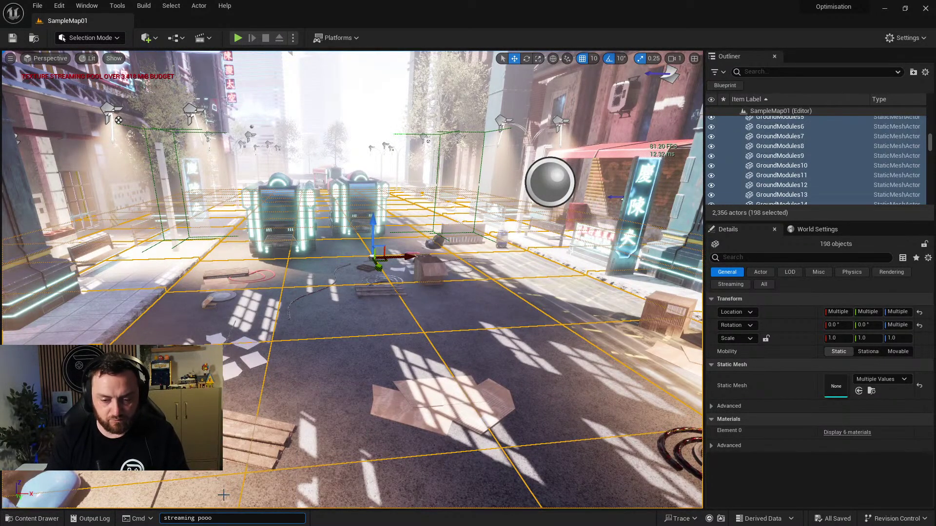
key("BackSpace")
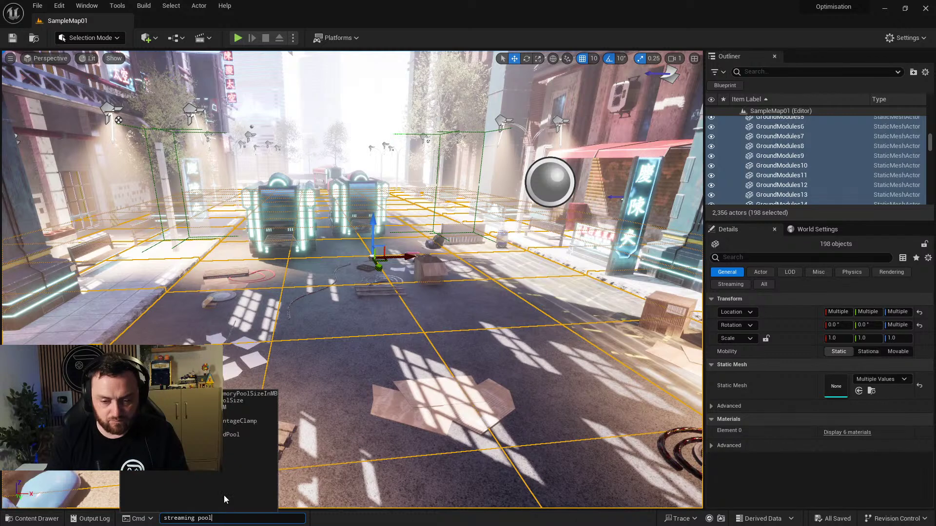
key("Up")
key("Up")
key("Up")
key("Up")
type("3000")
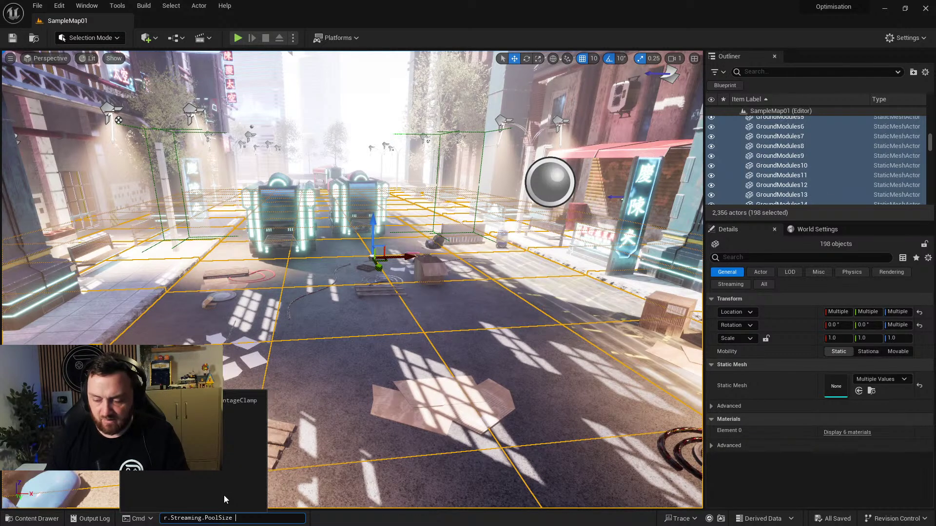
key("Return")
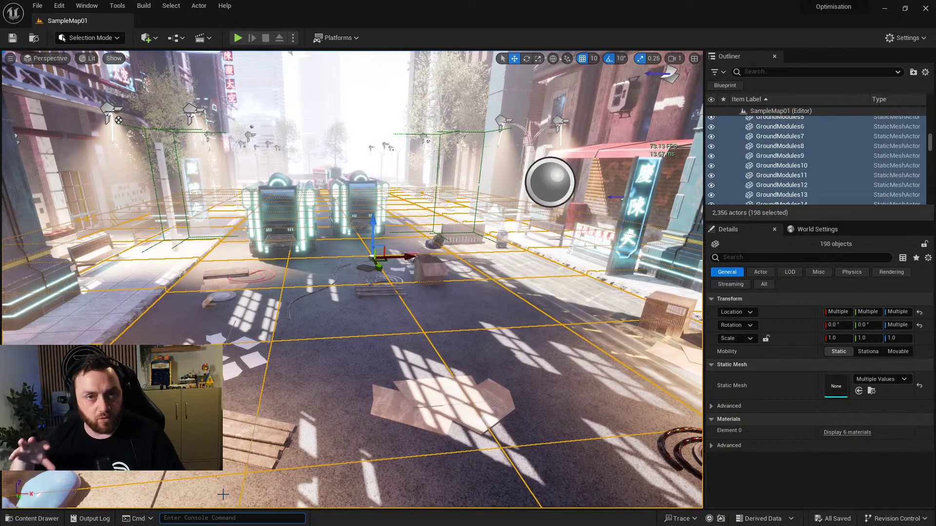
right_click_drag(224, 494, 176, 492)
right_click_drag(234, 266, 234, 266)
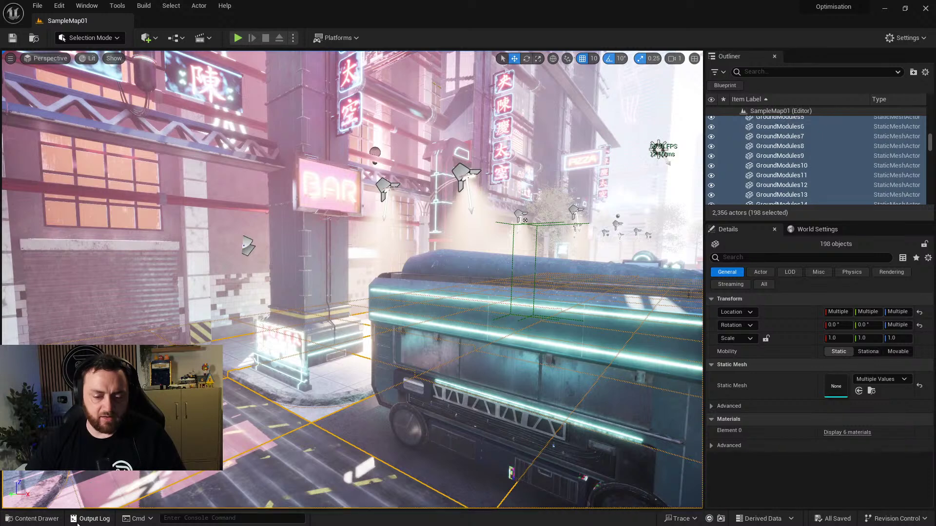
left_click(32, 518)
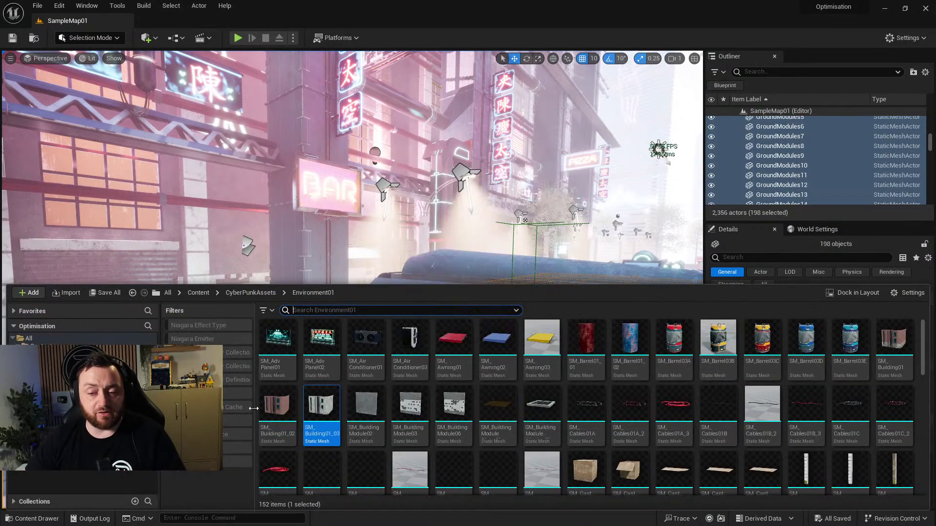
left_click(198, 292)
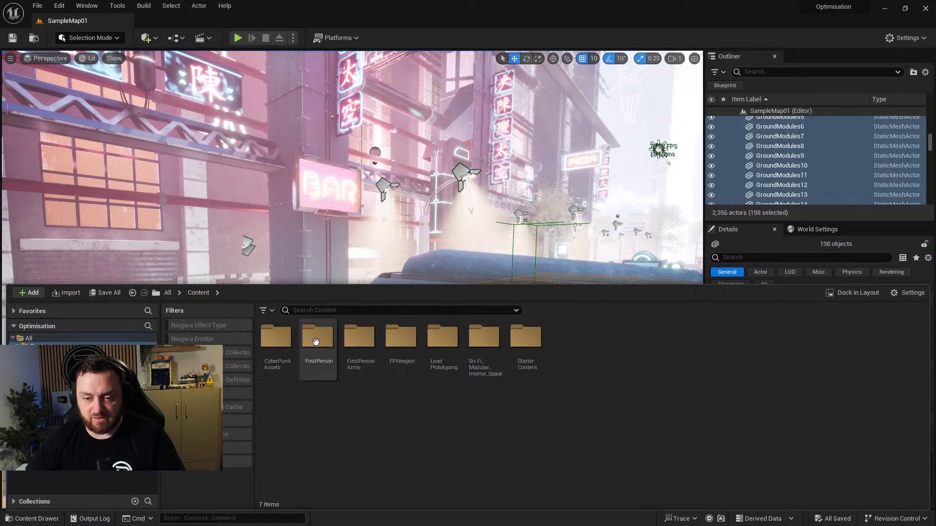
Open the Level Blueprint and add an Execute Console Command node connected to Event BeginPlay.
left_click(179, 44)
left_click(210, 112)
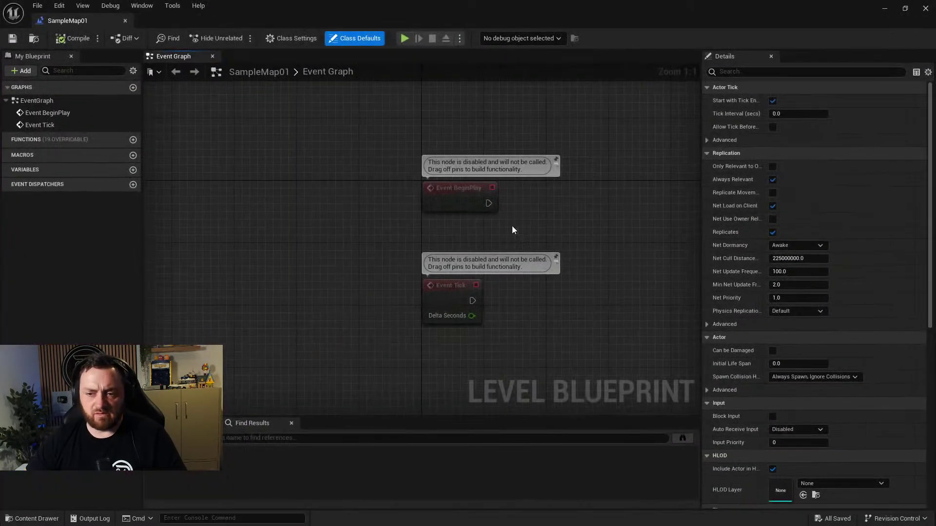
right_click_drag(512, 227, 300, 197)
left_click_drag(295, 188, 343, 191)
type("console comman")
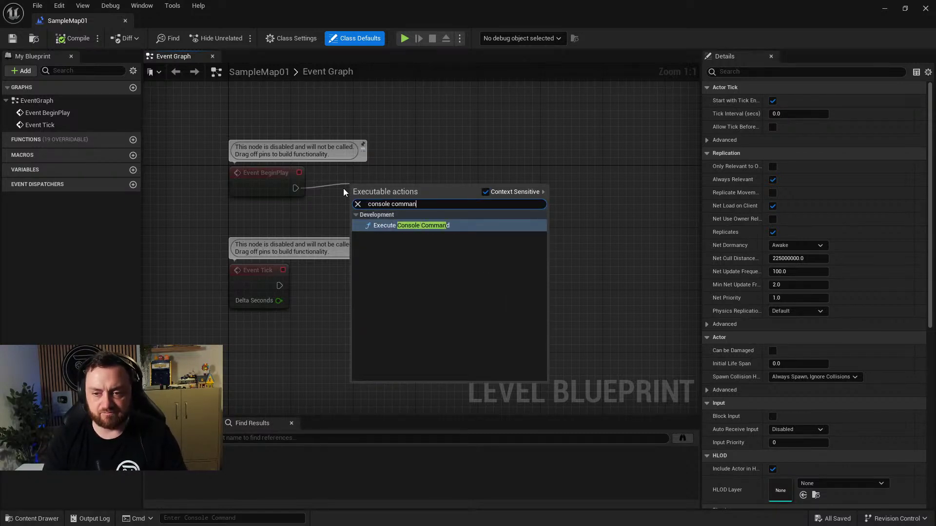
key("Return")
Place the Execute Console Command node beside Event BeginPlay, set its command to r.streaming.poolsize 3000, and close the Level Blueprint.
left_click_drag(351, 188, 391, 172)
left_click(435, 203)
type("r.streaming.po")
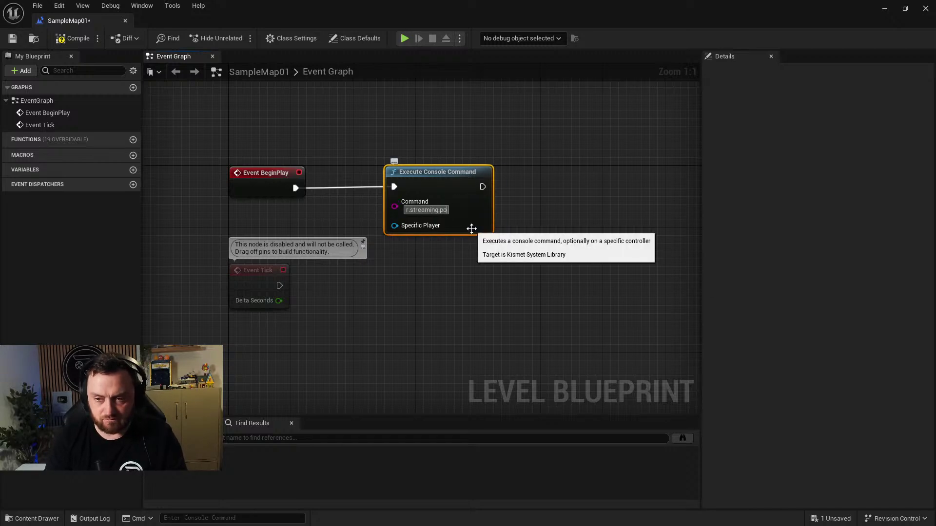
type("olsize 3000")
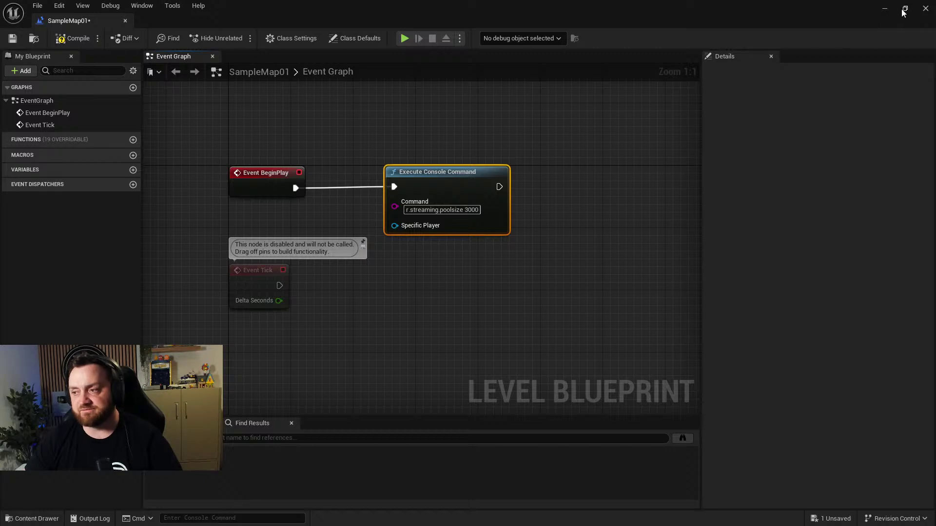
left_click(925, 9)
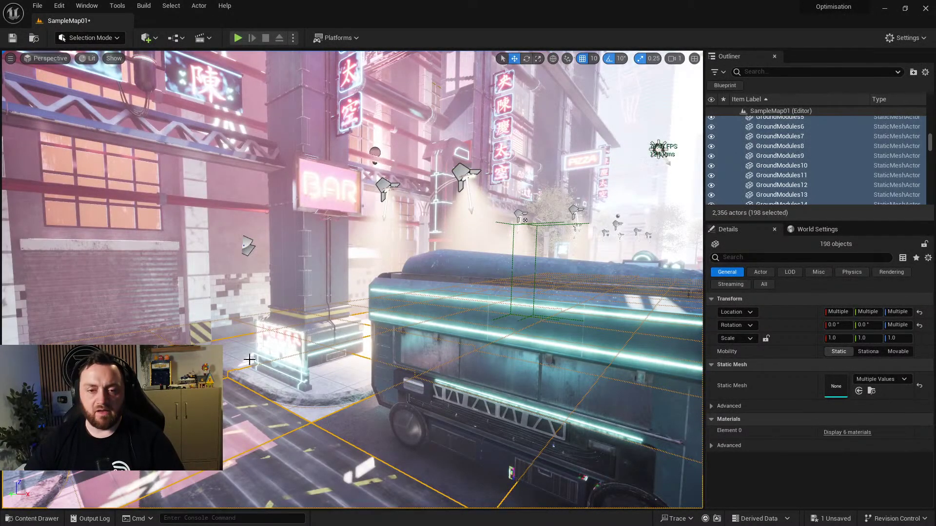
key("f")
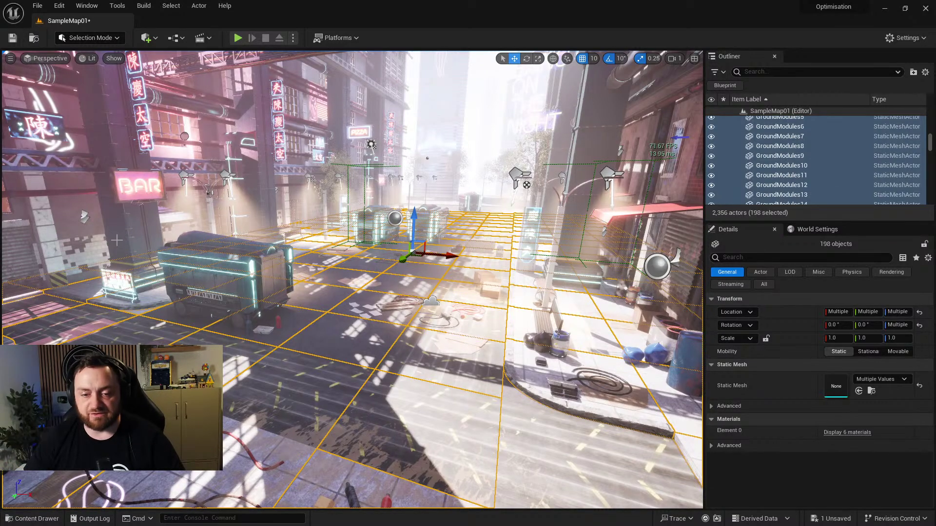
right_click_drag(309, 291, 351, 268)
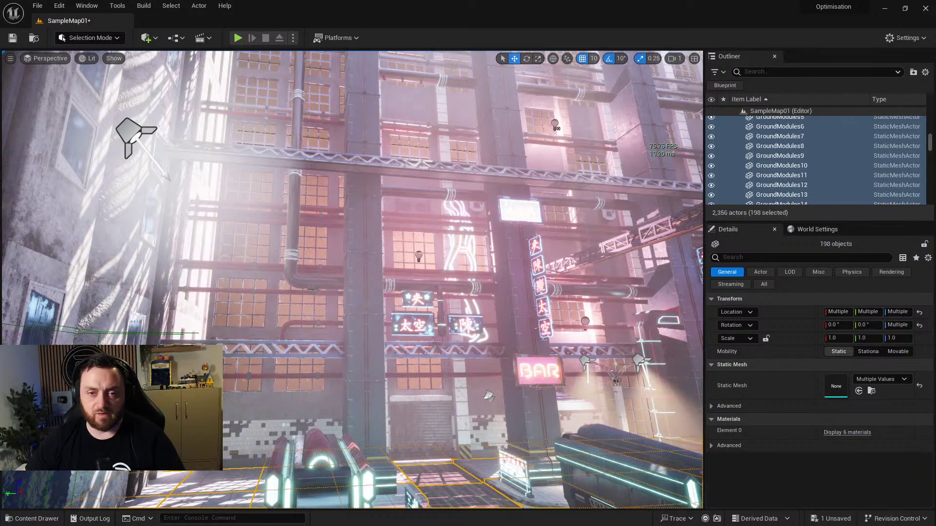
key("f")
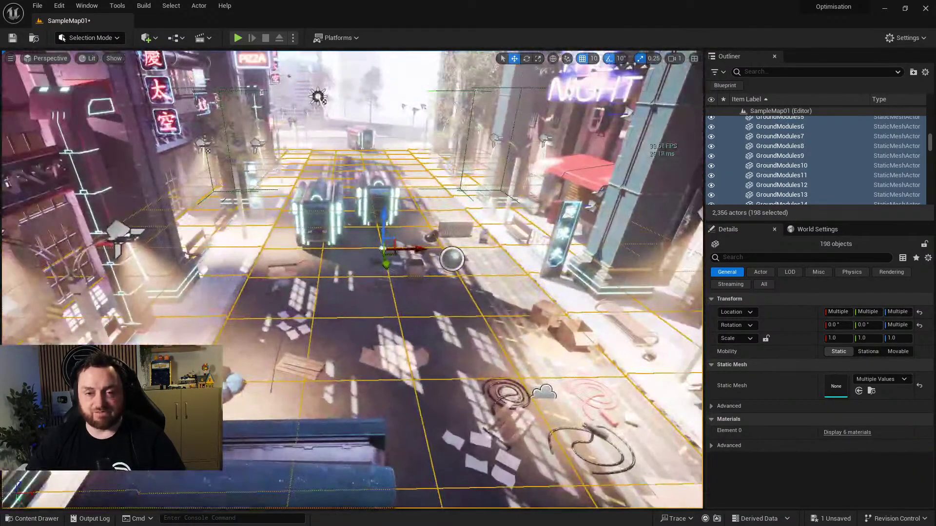
left_click_drag(351, 273, 385, 263, "alt")
Open the Statistics audit for the level and display its Texture Stats.
left_click(116, 7)
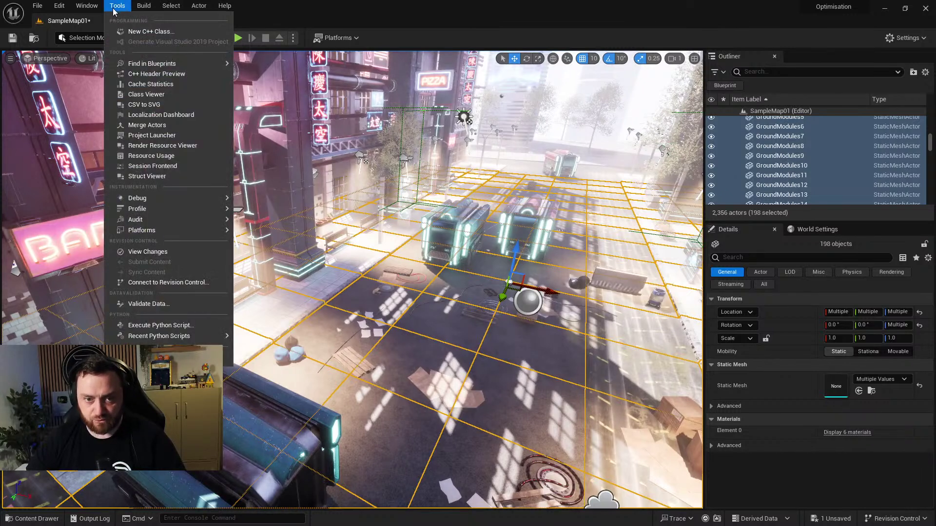
mouse_move(186, 216)
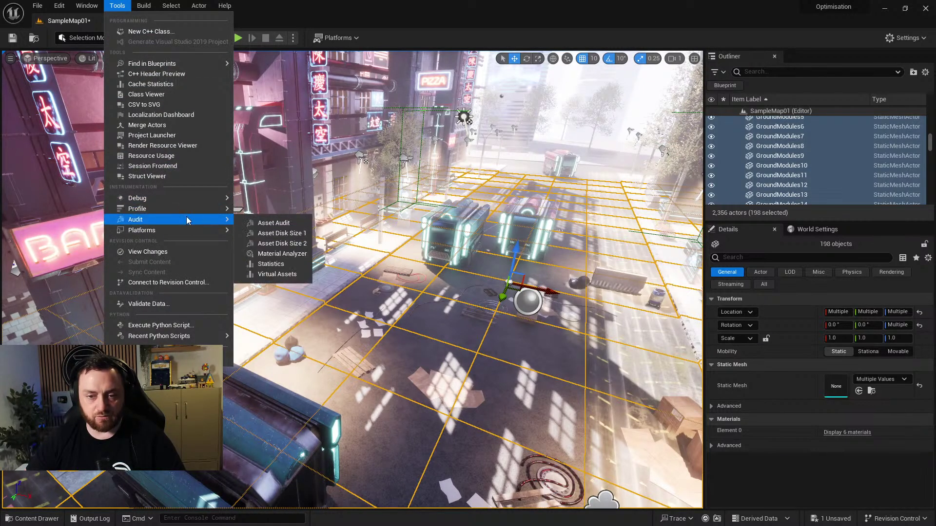
left_click(272, 264)
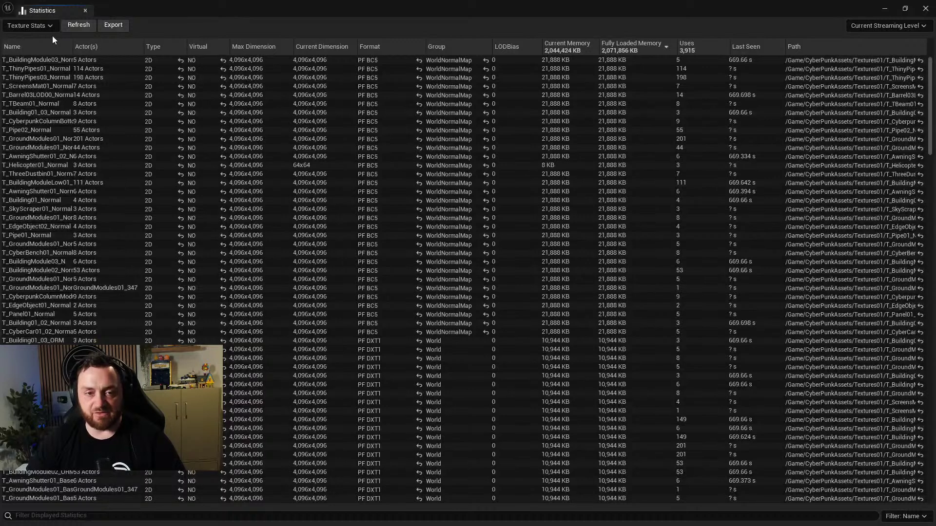
left_click(40, 25)
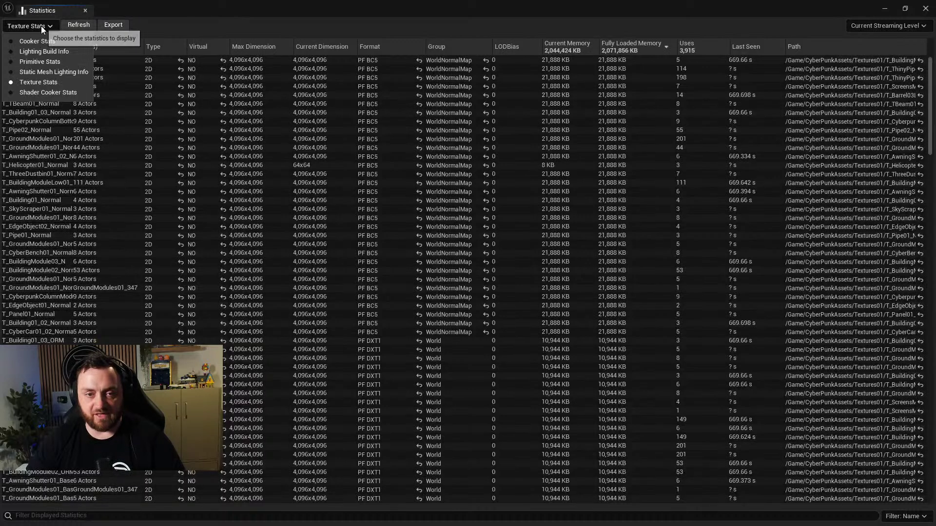
left_click(43, 83)
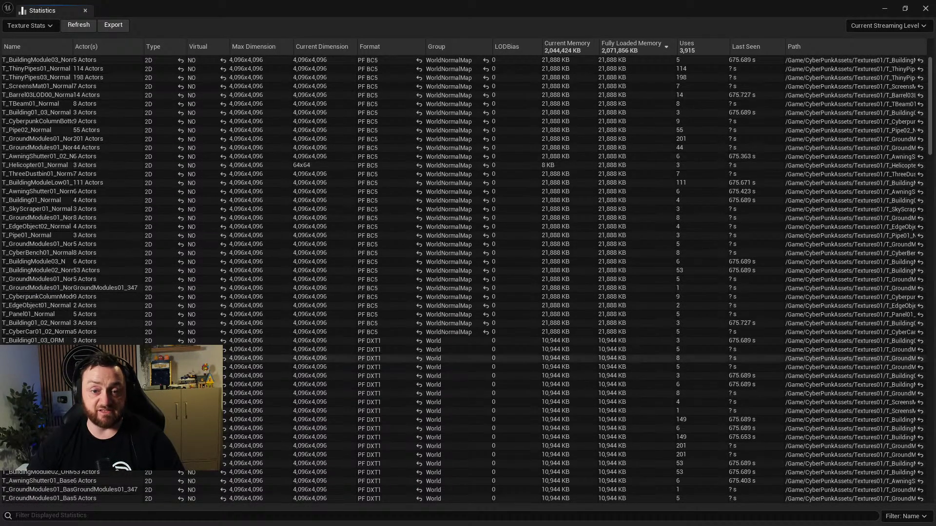
Sort the texture statistics by Current Memory in descending order, examine the heaviest textures, and minimise the Statistics window.
left_click_drag(271, 4, 337, 1)
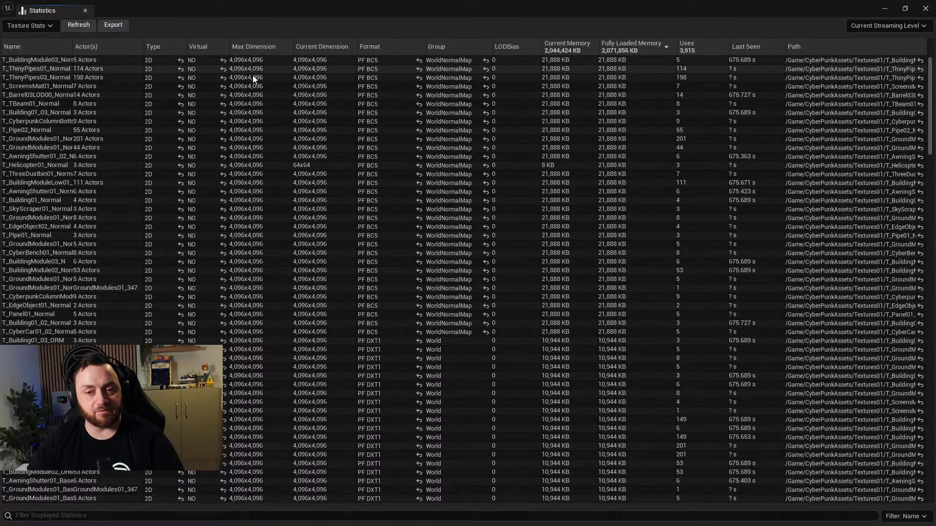
left_click(556, 47)
left_click(559, 42)
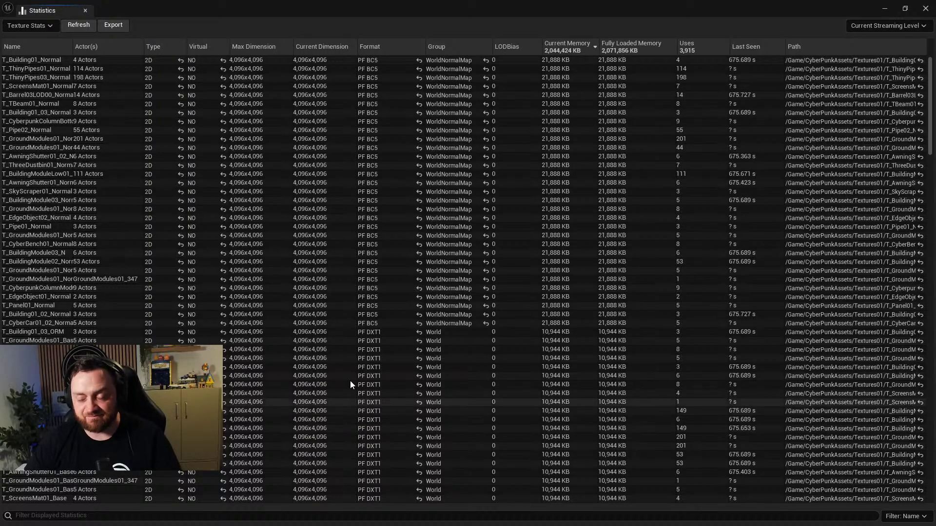
left_click(884, 12)
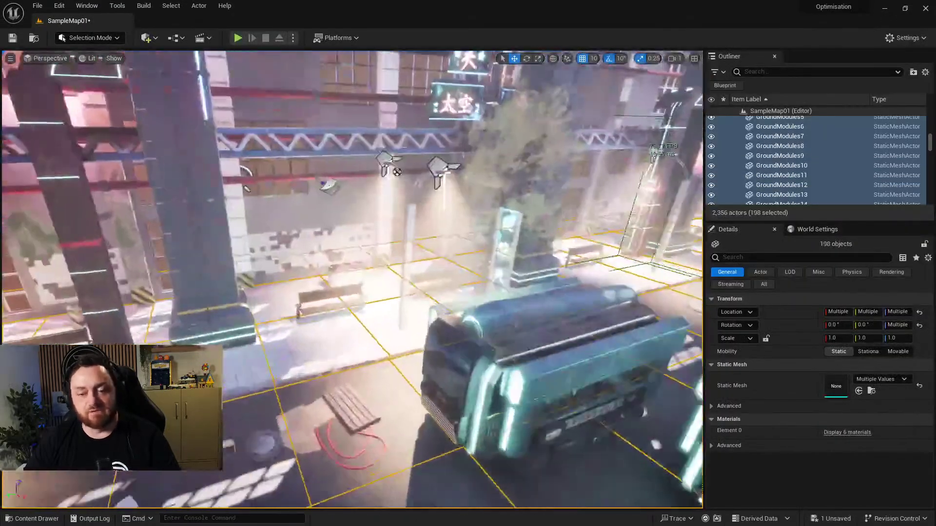
right_click_drag(351, 278, 331, 270)
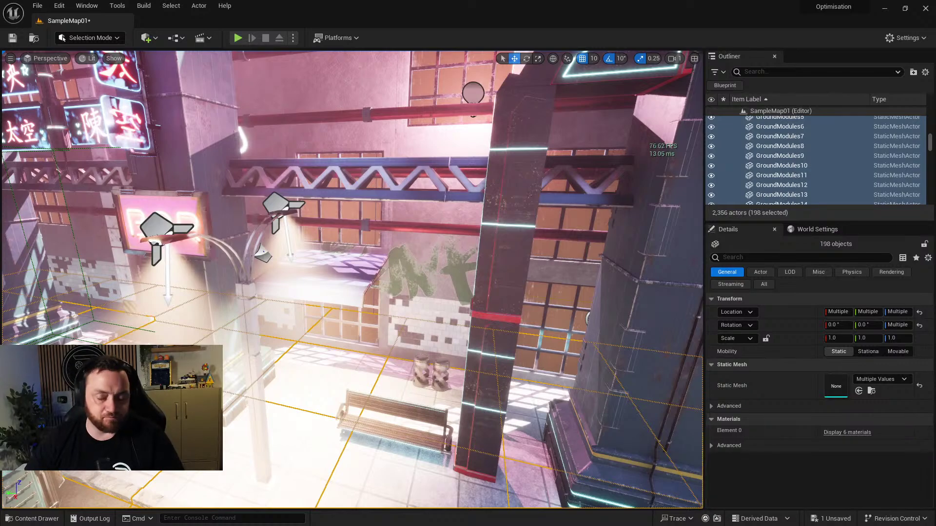
right_click_drag(355, 298, 321, 284)
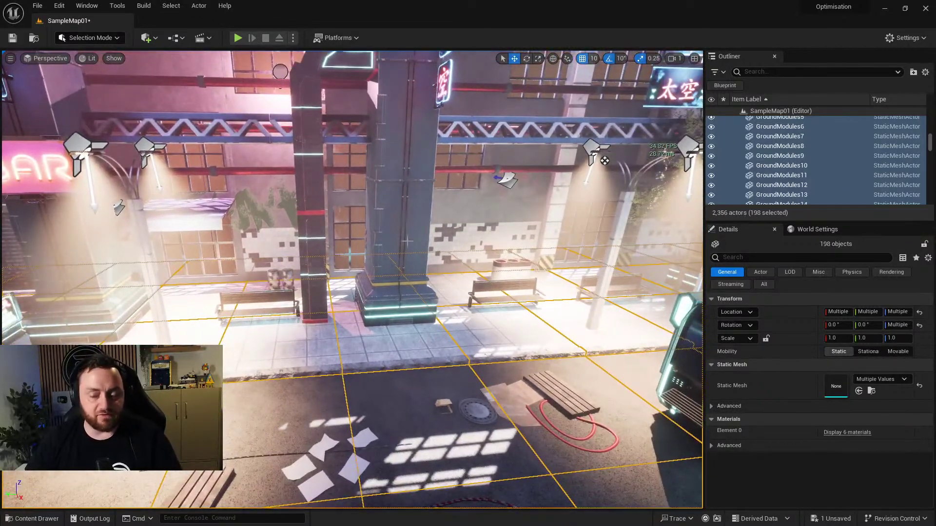
Select the large column between the benches and look over the surrounding street scene.
left_click(383, 191)
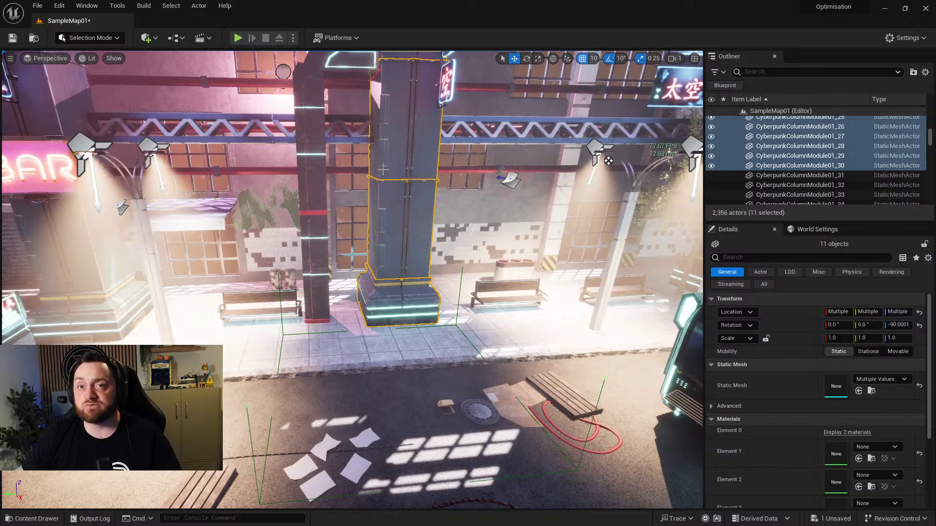
right_click_drag(390, 170, 390, 170)
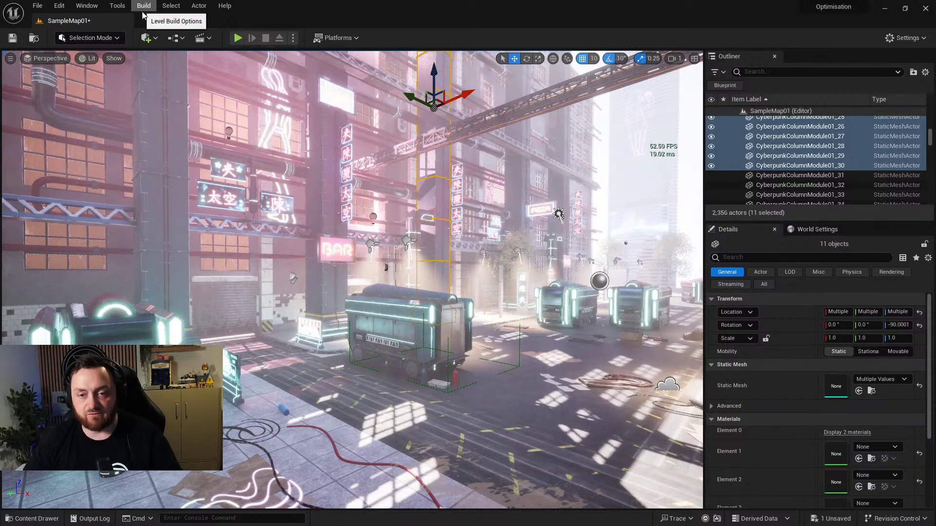
right_click_drag(428, 348, 429, 348)
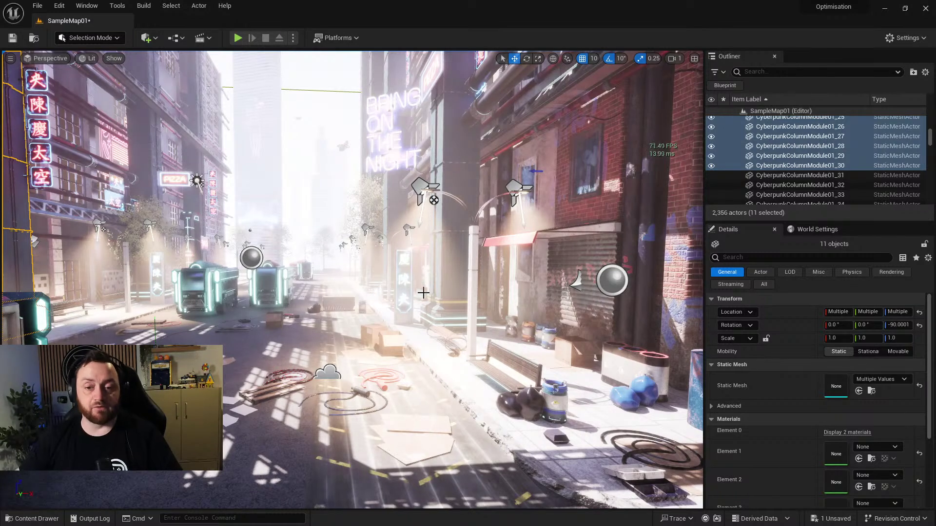
Reopen the Statistics audit and locate the T_ThinyPipes03_Normal texture in the Content Browser.
left_click(118, 6)
mouse_move(189, 219)
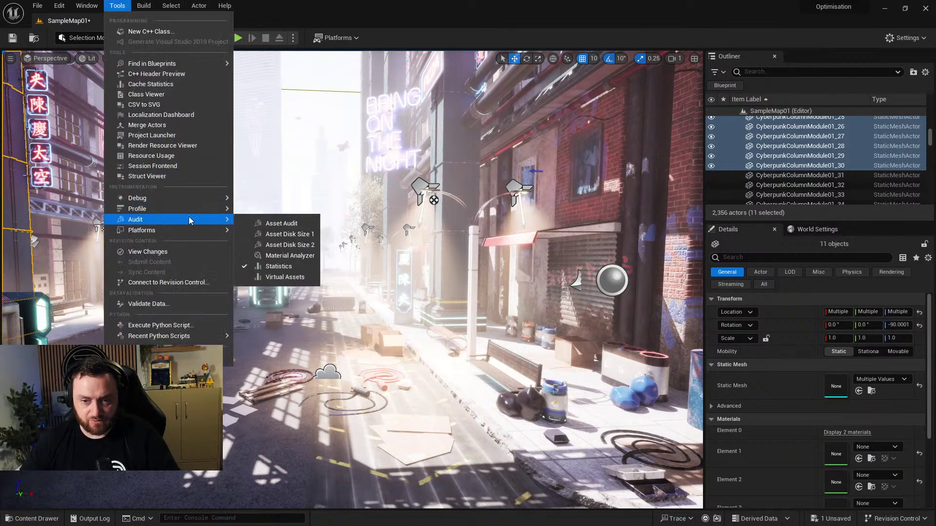
left_click(268, 266)
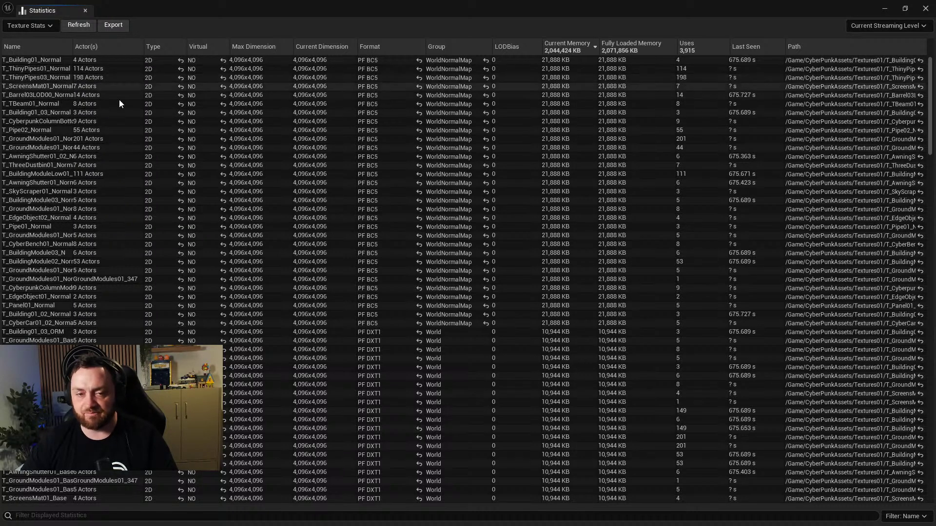
double_click(551, 78)
left_click_drag(931, 67, 437, 67)
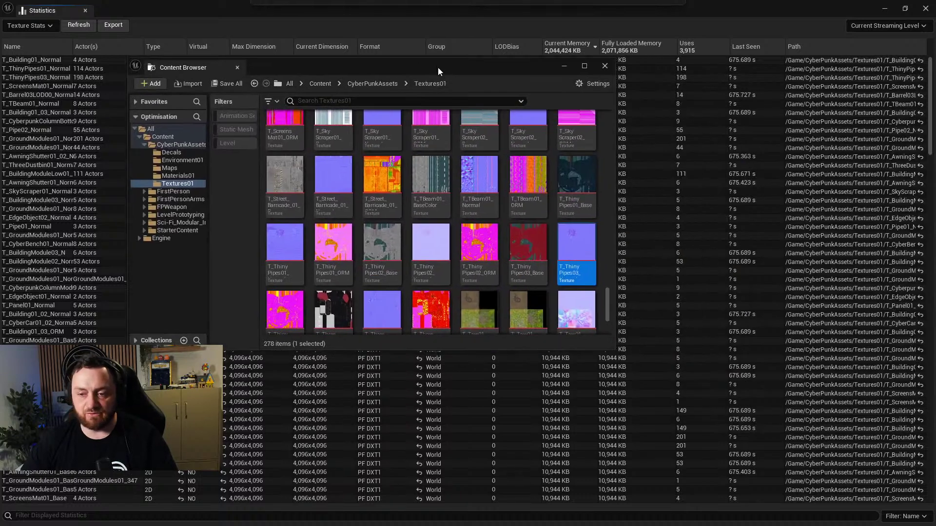
Open the T_ThinyPipes03_Normal texture, examine its detail at 100% zoom and as a whole, and close it.
double_click(590, 241)
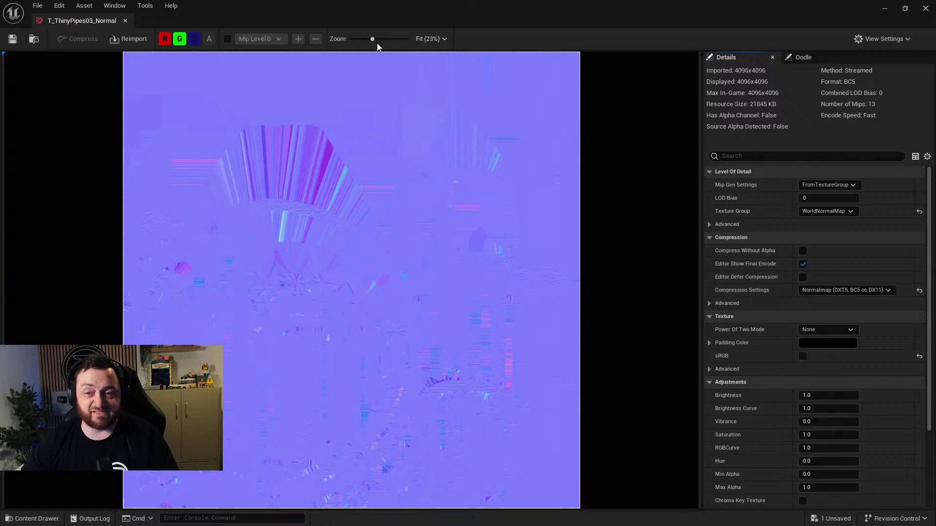
mouse_move(373, 39)
left_mouse_down()
mouse_move(400, 39)
mouse_move(389, 39)
left_mouse_up()
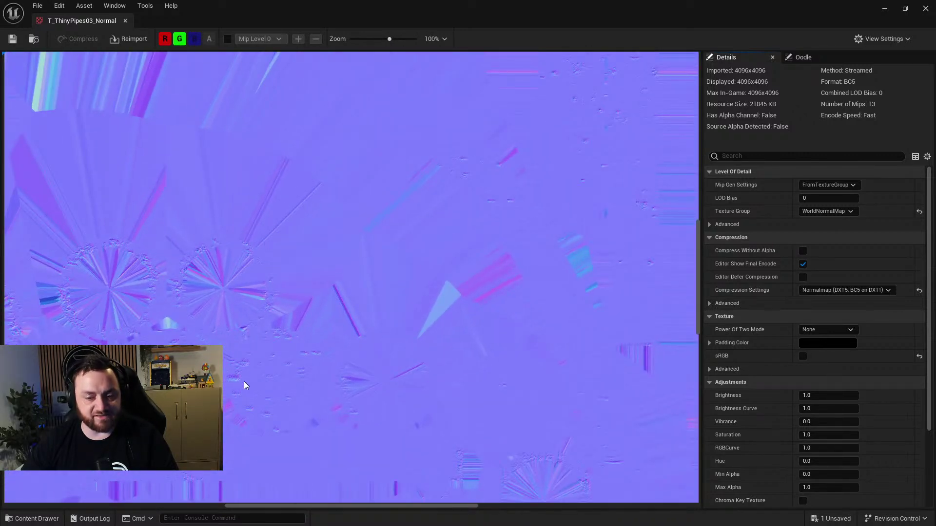
left_click_drag(228, 381, 423, 430)
left_click_drag(389, 39, 376, 39)
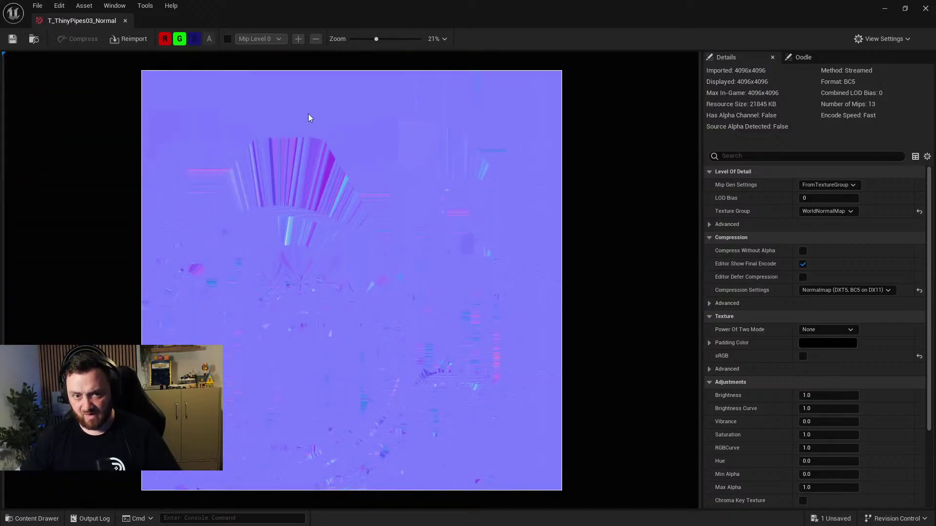
left_click(926, 10)
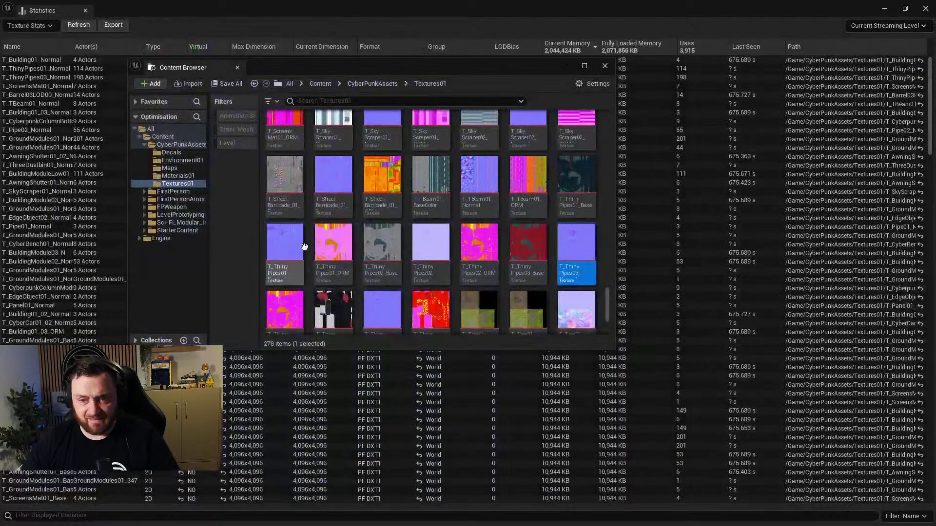
Open the T_SkyScraper01_Normal texture, examine how much detail it holds, and close it.
left_click(382, 165)
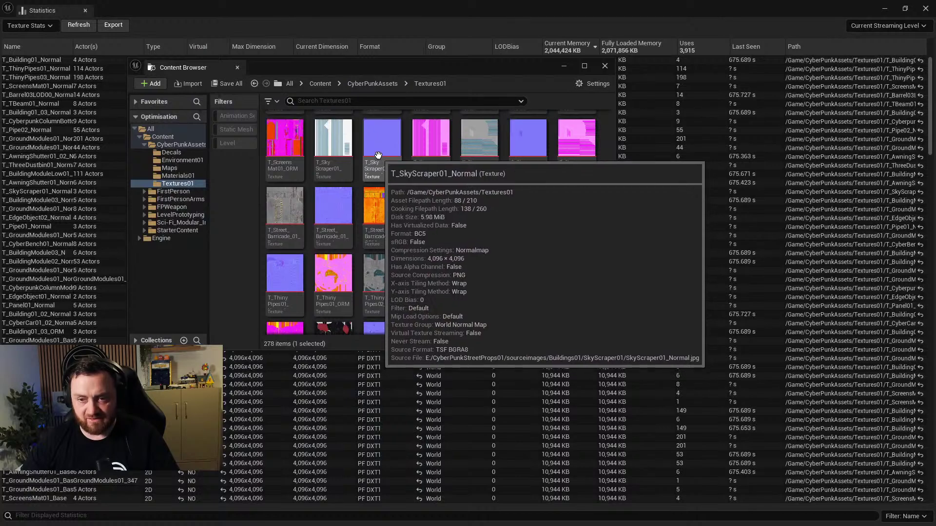
double_click(378, 146)
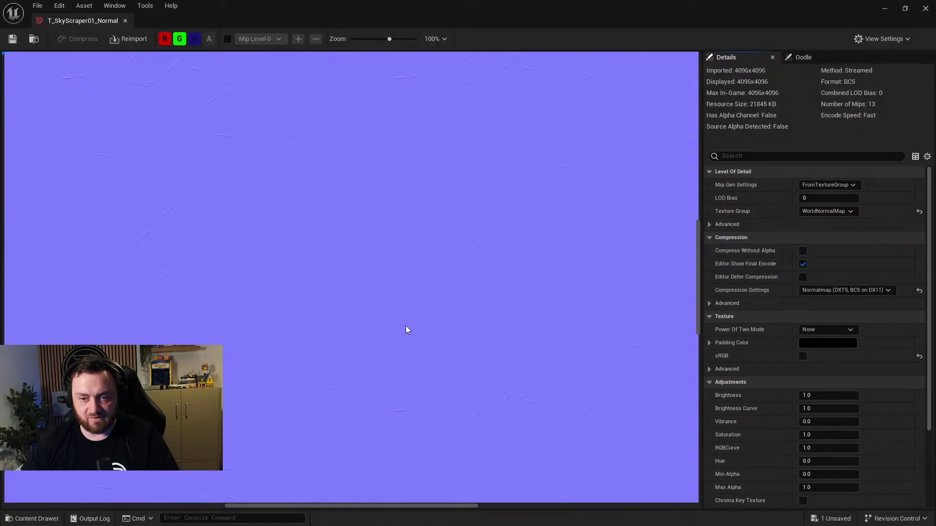
scroll(405, 316, "down", 4)
scroll(404, 316, "up", 4)
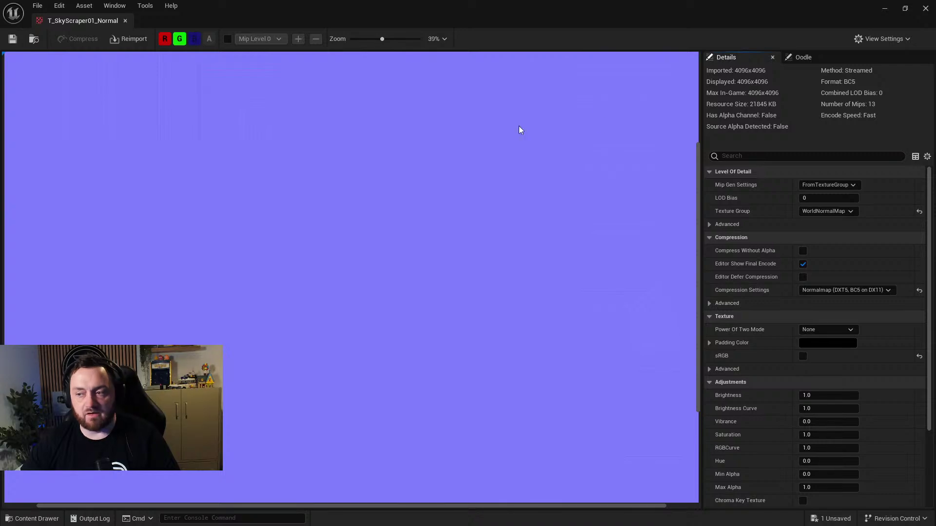
left_click(924, 9)
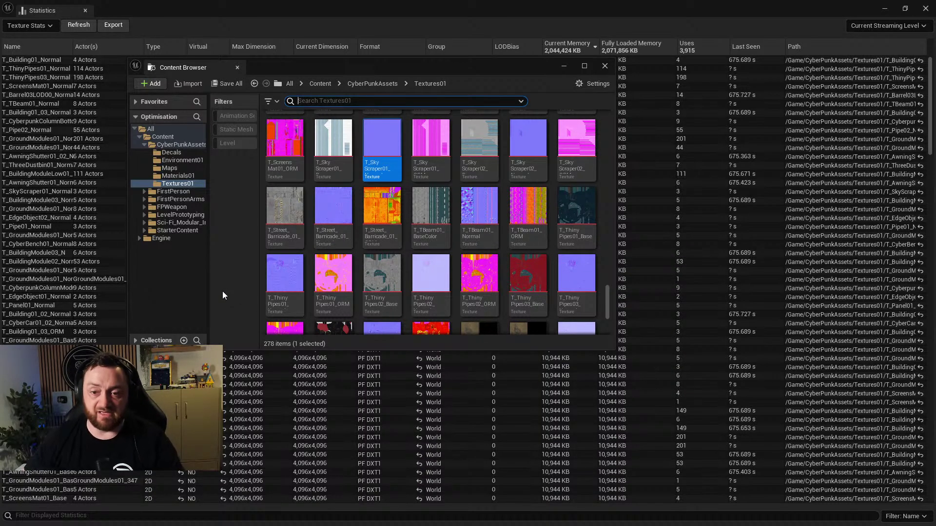
Maximise the Content Browser and search the whole Content folder for "normal".
left_click(581, 66)
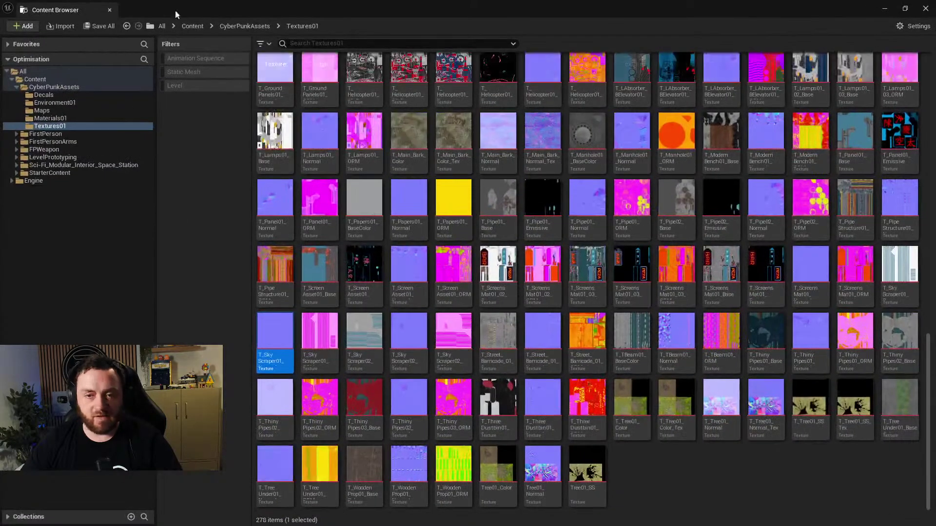
left_click(36, 79)
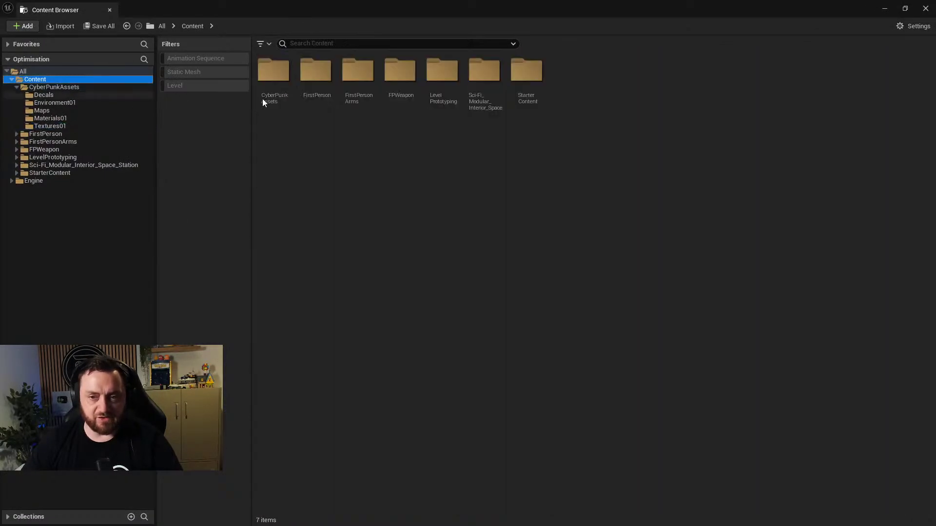
left_click(300, 43)
type("normal")
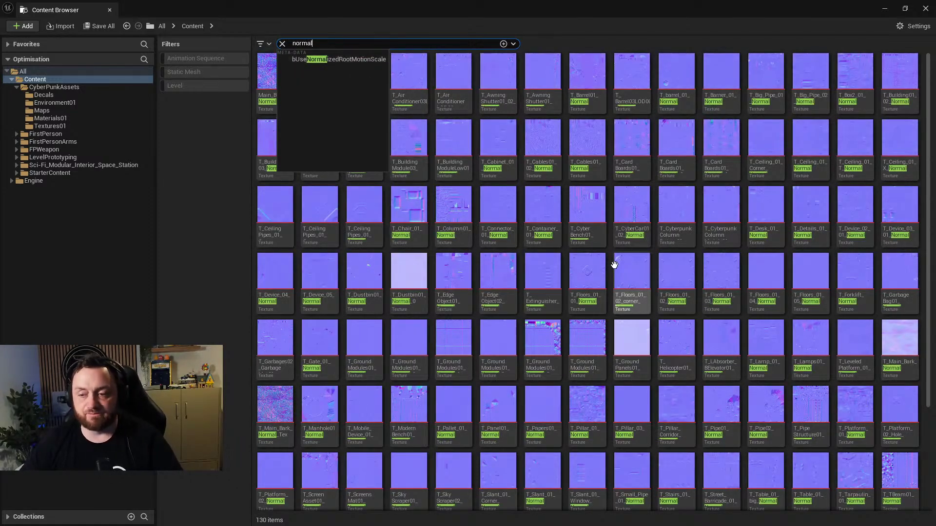
scroll(677, 390, "down", 3)
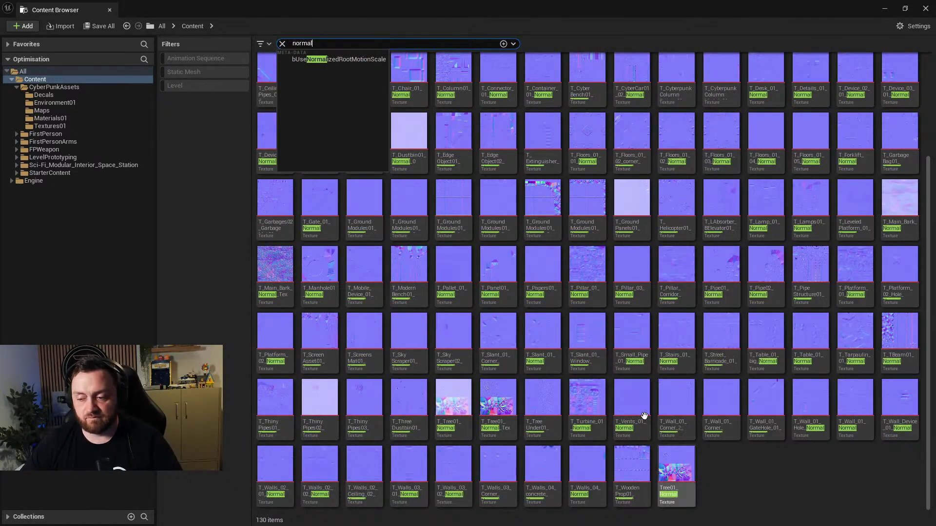
scroll(517, 217, "up", 1)
Select all the normal map textures found and open them together in the Property Matrix.
left_click(495, 172)
key("ctrl+a")
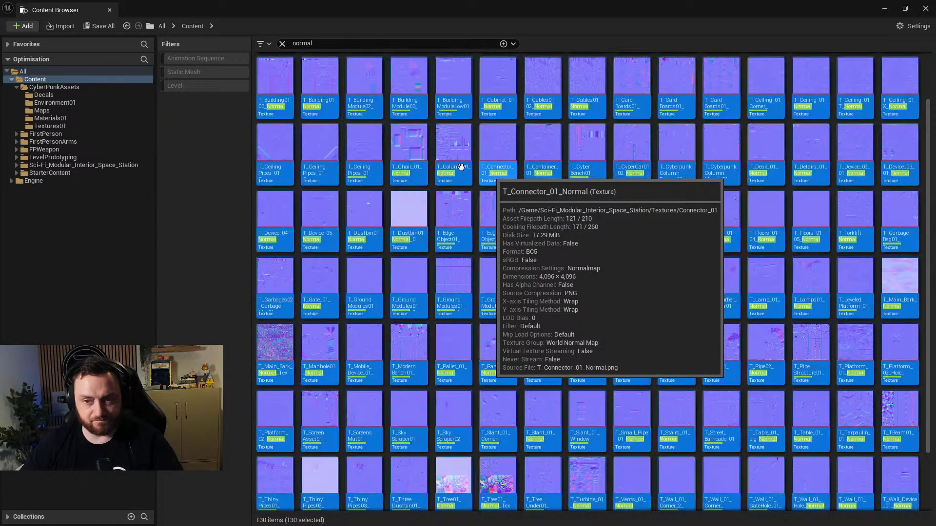
right_click(283, 95)
mouse_move(338, 261)
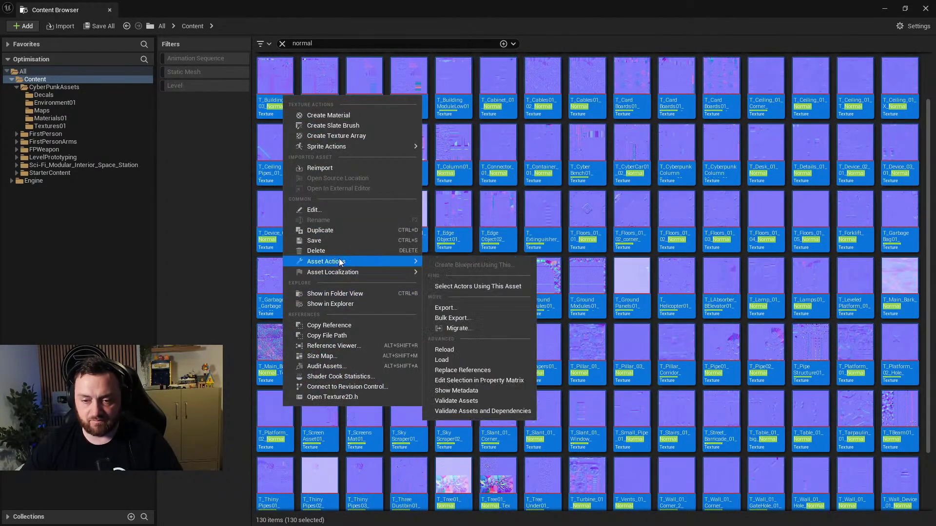
left_click(482, 380)
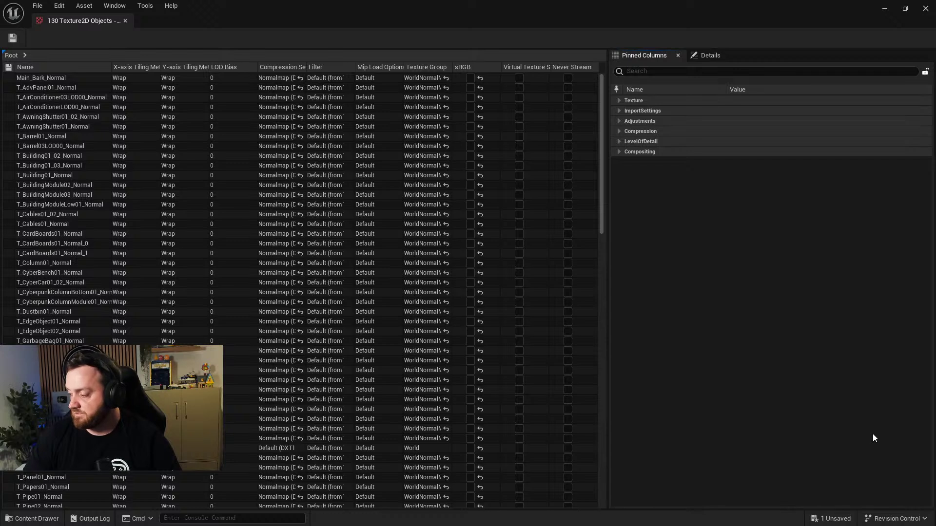
Filter the properties by "max" and set Maximum Texture Size to 512 for all the normal textures.
left_click(619, 100)
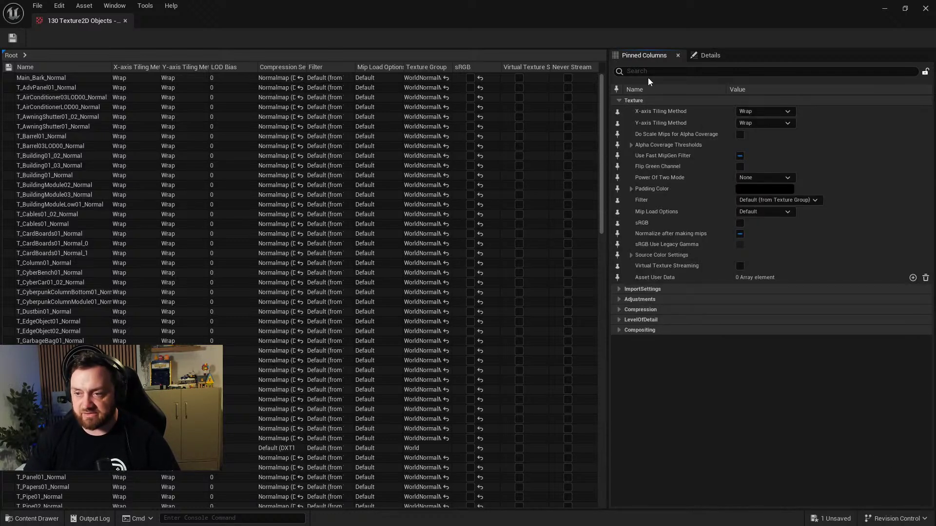
type("max")
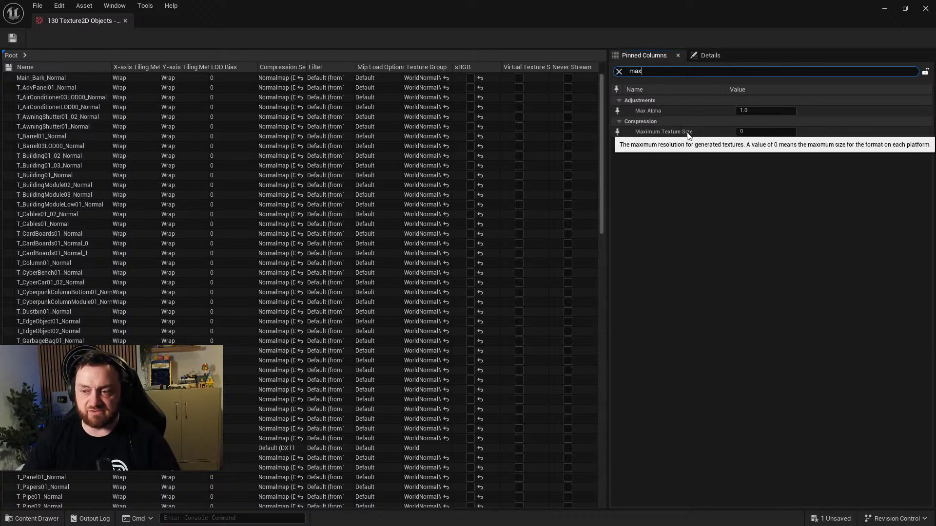
left_click(761, 133)
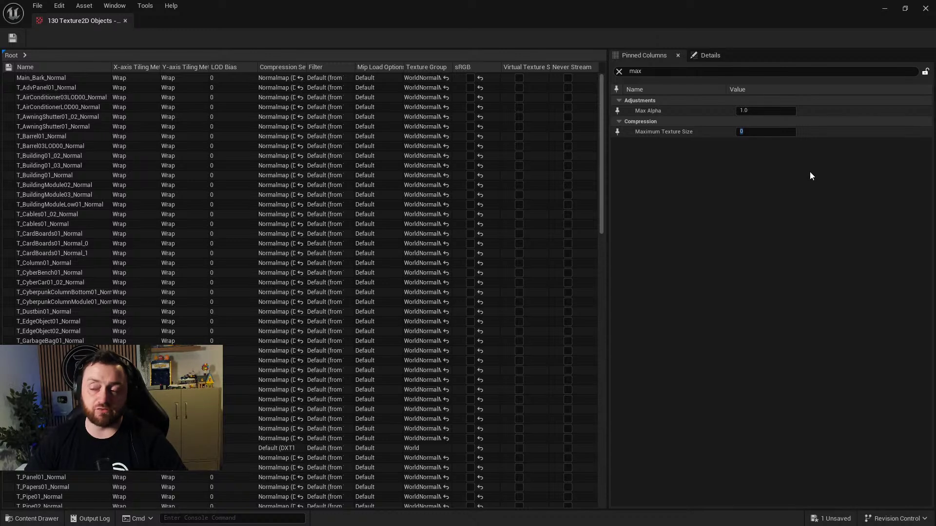
left_click(765, 131)
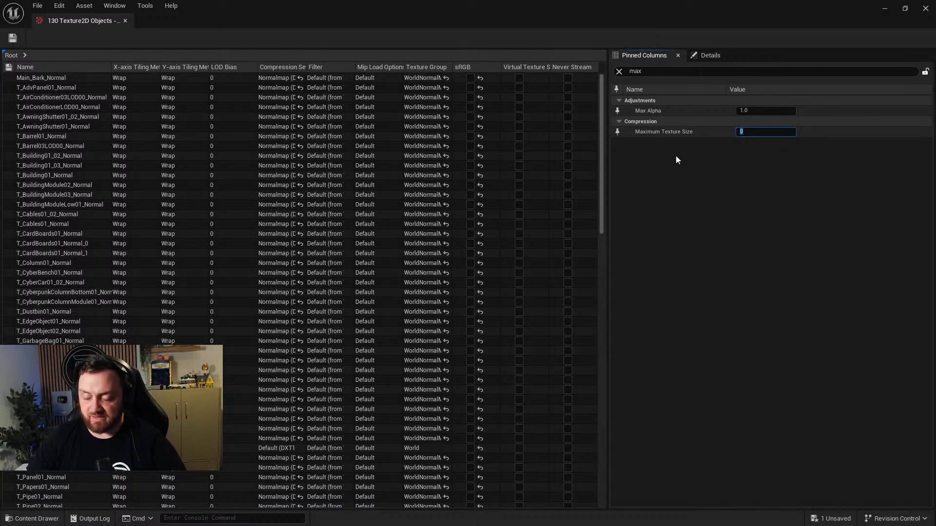
type("1.0")
key("BackSpace")
key("BackSpace")
type("512")
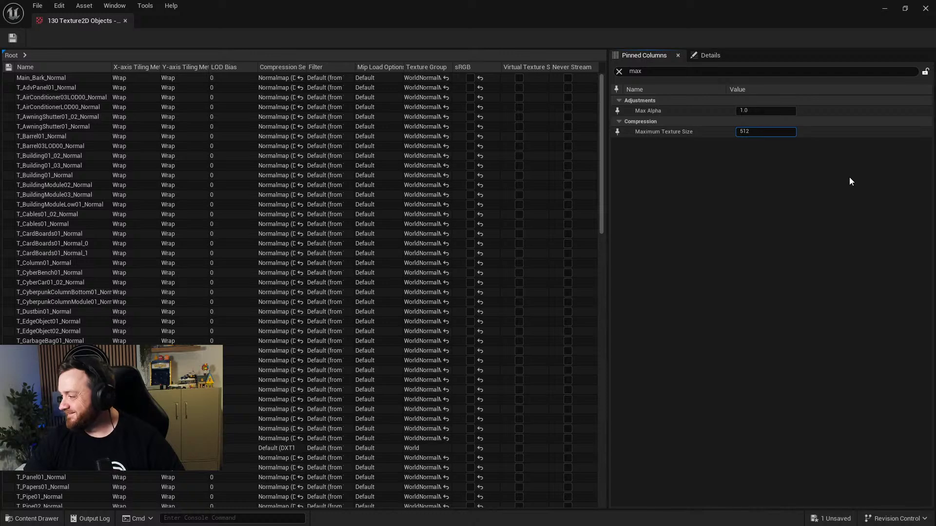
key("Return")
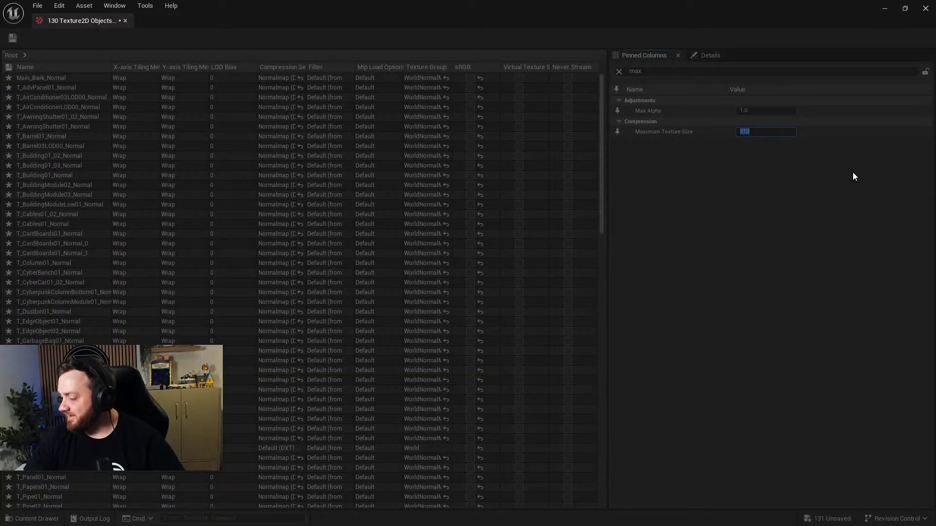
Save the edited normal textures and close the Property Matrix and the Content Browser.
left_click(13, 38)
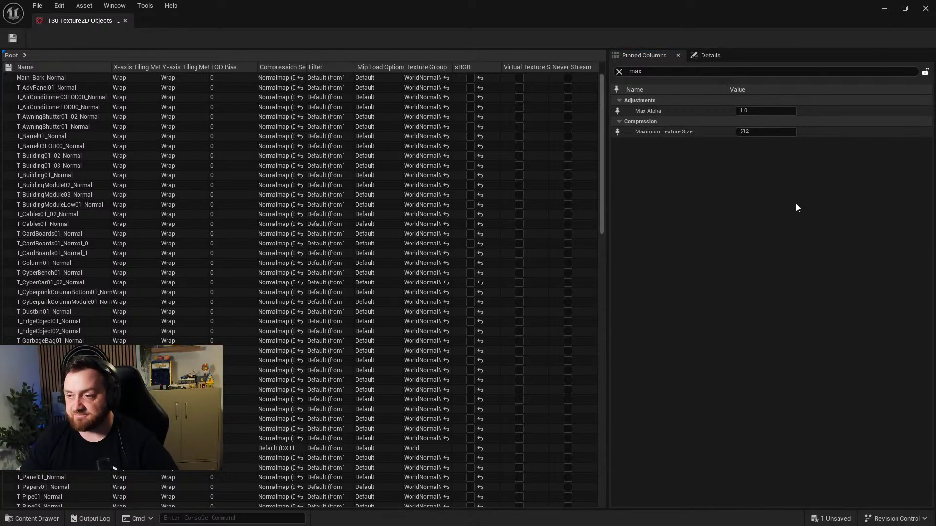
left_click(925, 9)
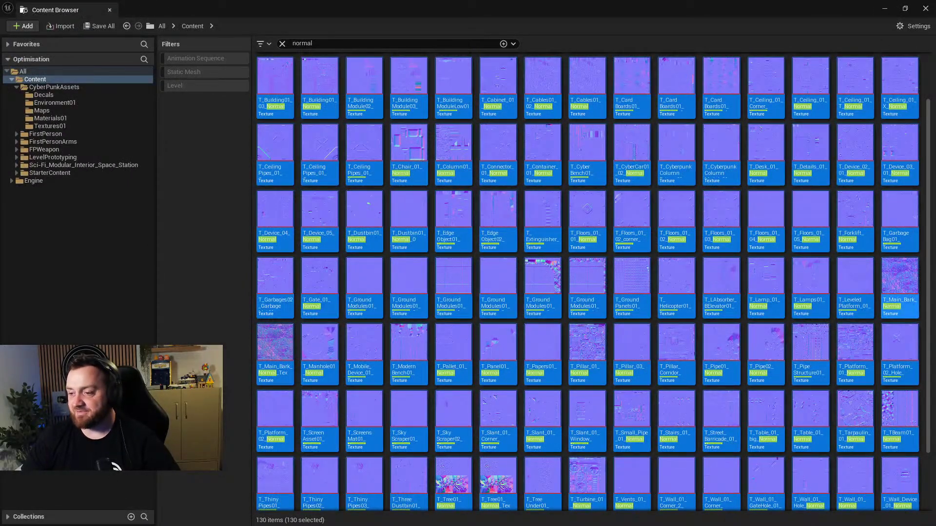
left_click(925, 8)
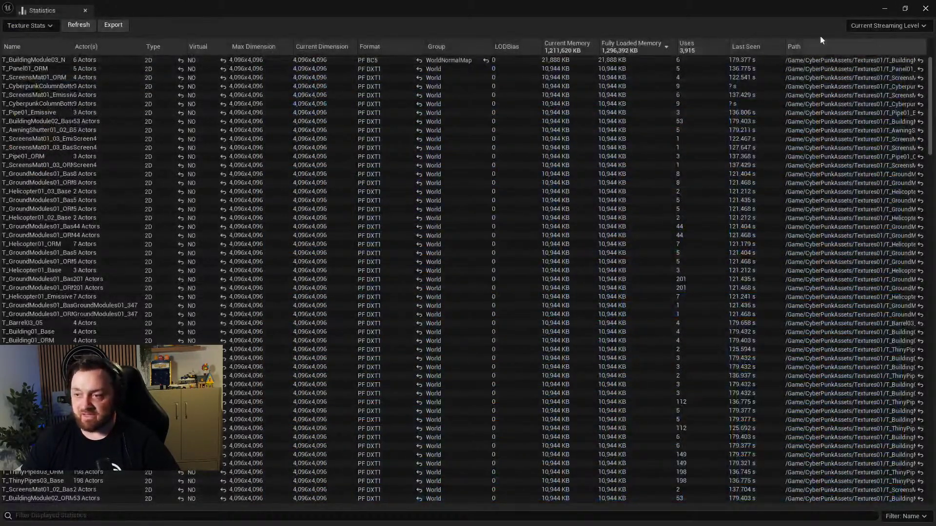
Check the level's visual quality in the viewport and review the texture memory totals in Statistics again.
left_click(790, 10)
right_click_drag(477, 268, 476, 267)
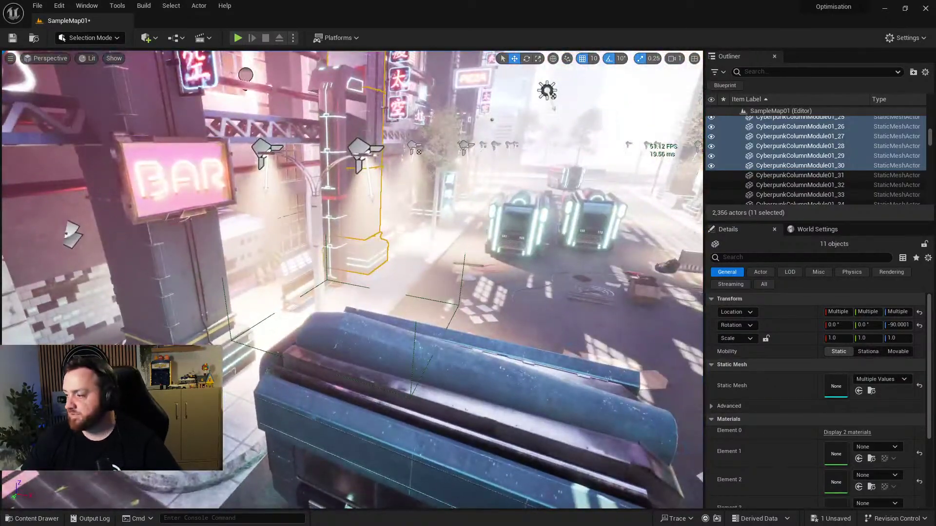
left_click_drag(880, 174, 367, 4)
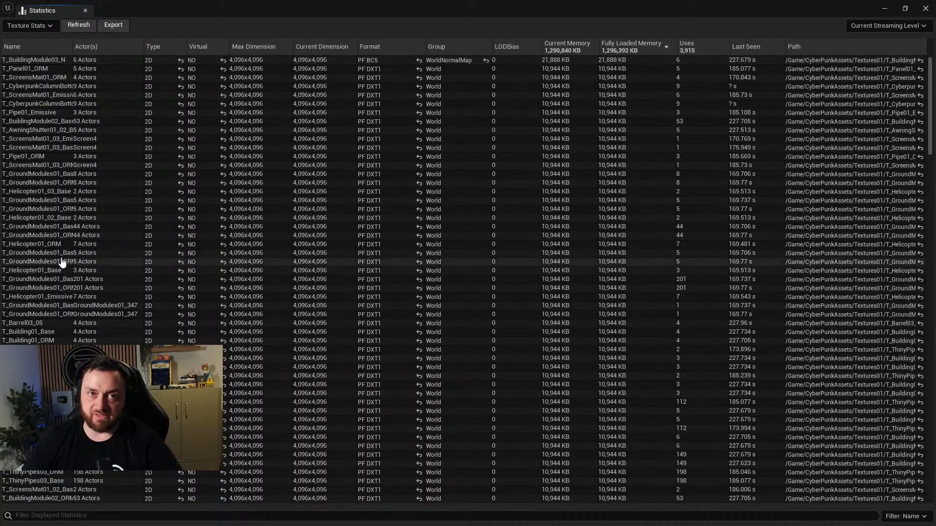
double_click(879, 10)
right_click_drag(419, 233, 505, 255)
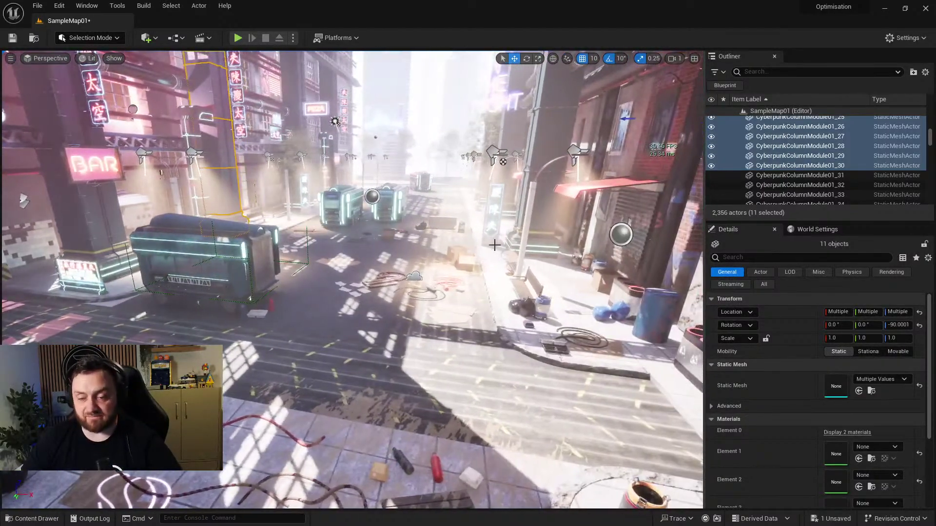
Open the texture Statistics window and sort the textures by Current Memory, largest first.
left_click(34, 518)
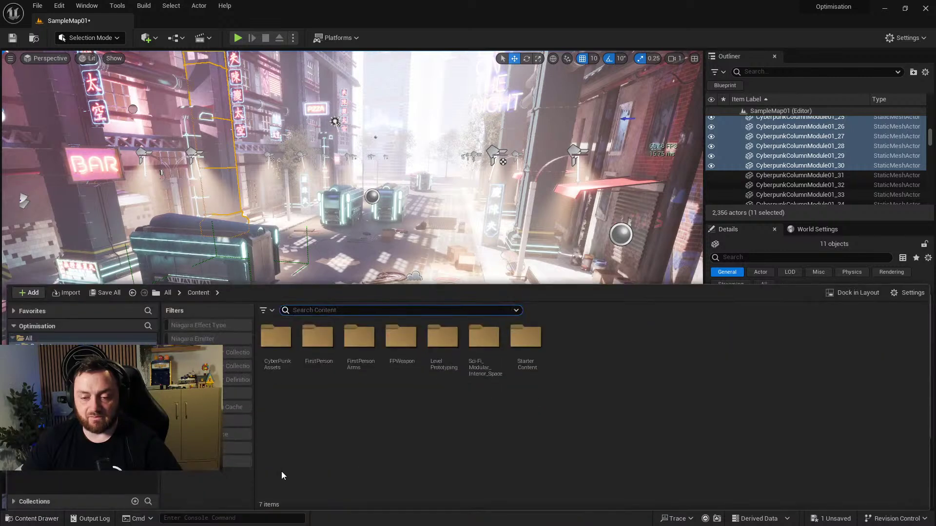
left_click(353, 411)
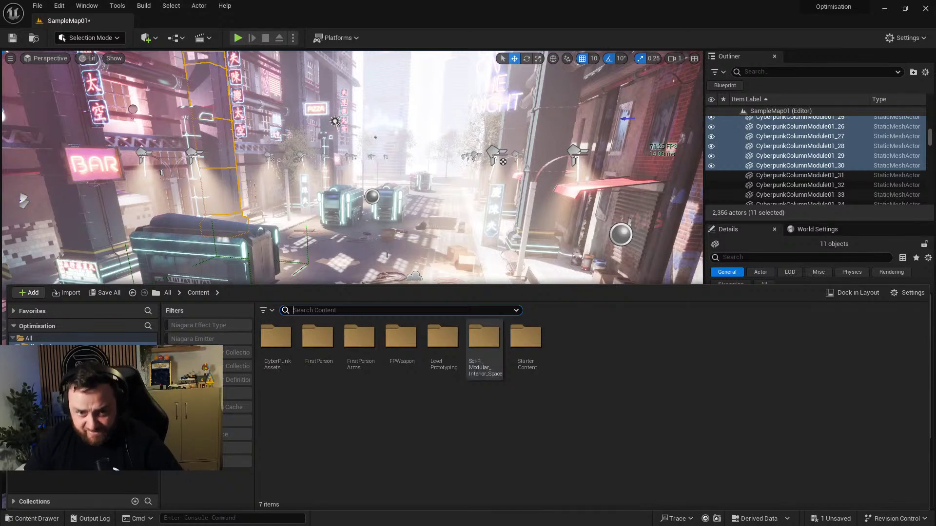
left_click(116, 6)
mouse_move(158, 213)
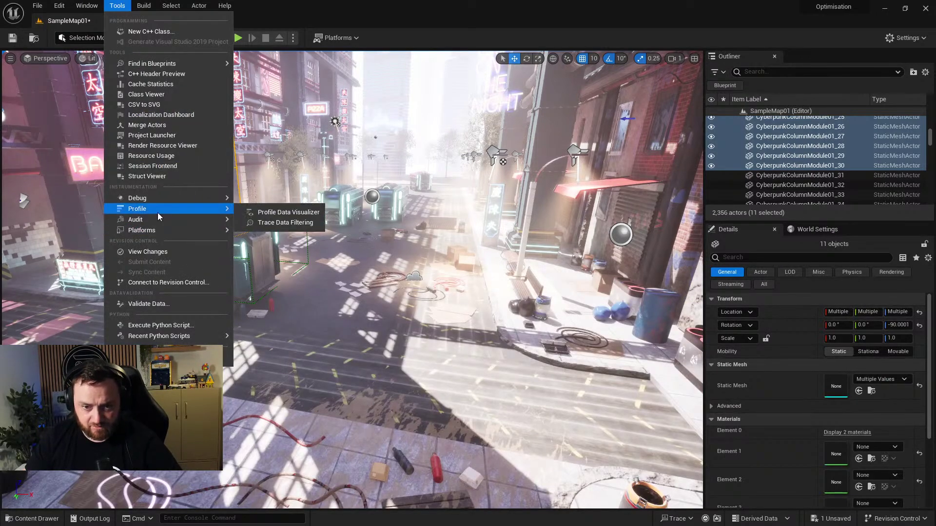
left_click(273, 269)
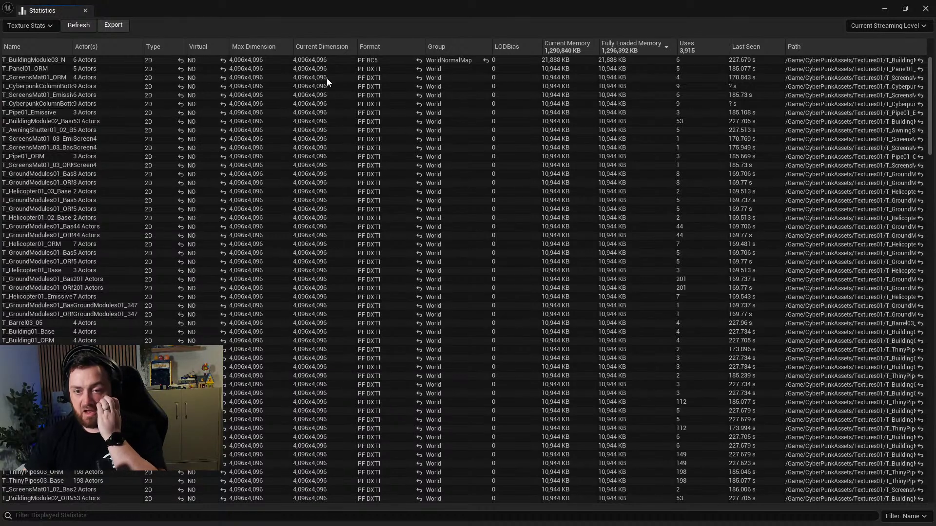
left_click(570, 45)
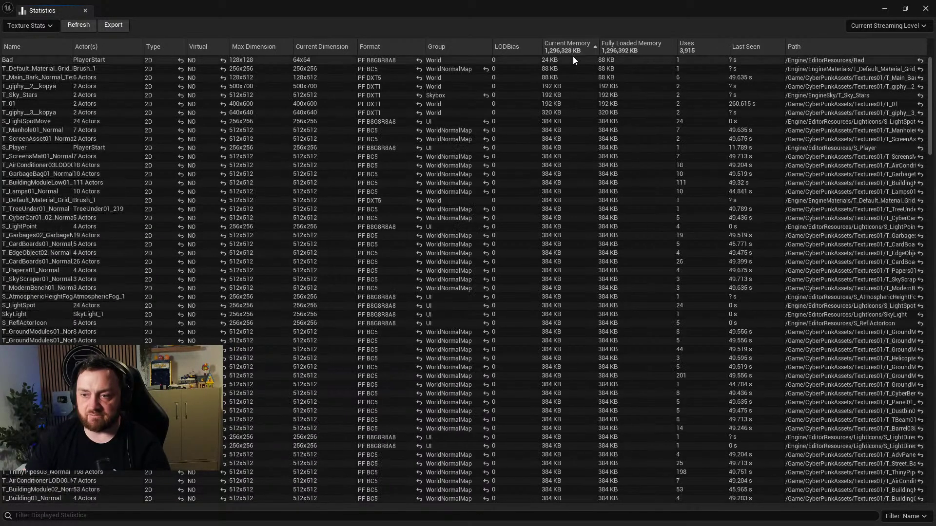
left_click(560, 44)
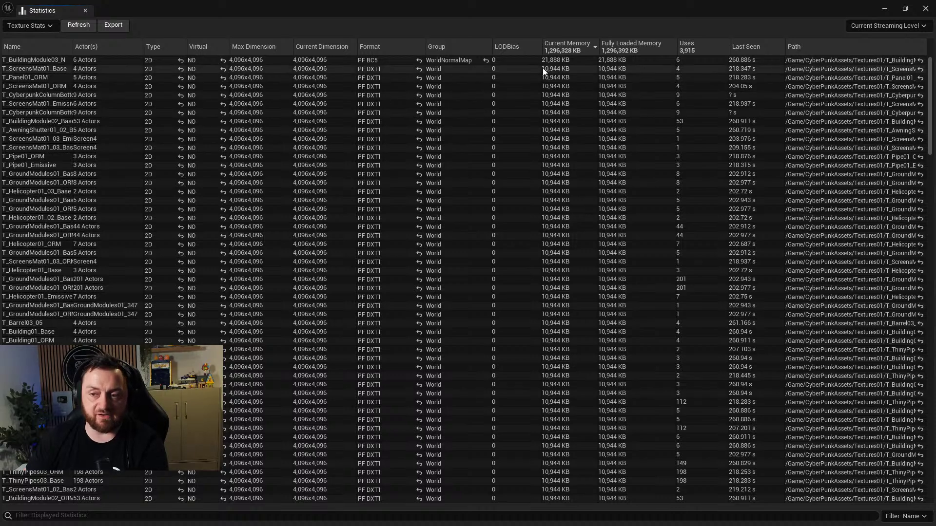
left_click(557, 60)
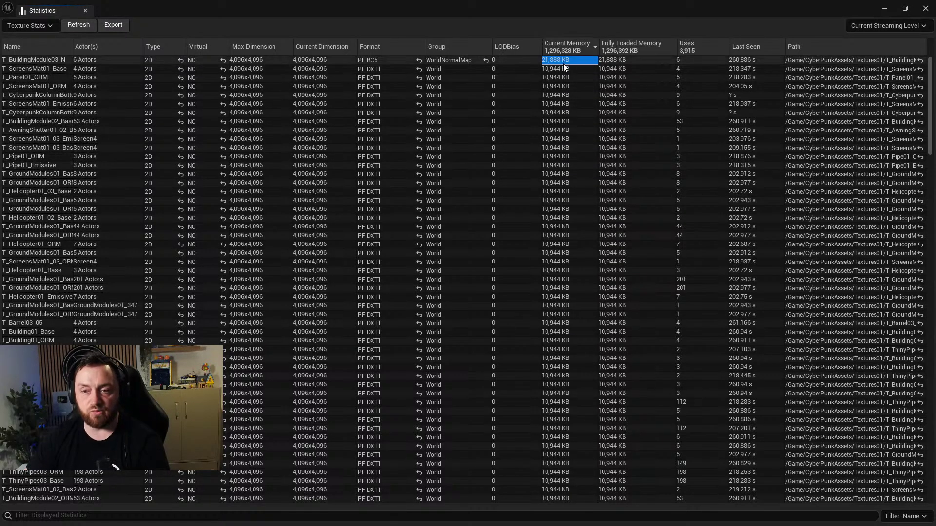
Locate T_BuildingModule03_N in the Content Browser and search CyberPunkAssets for "_n" with the Texture filter on.
double_click(54, 62)
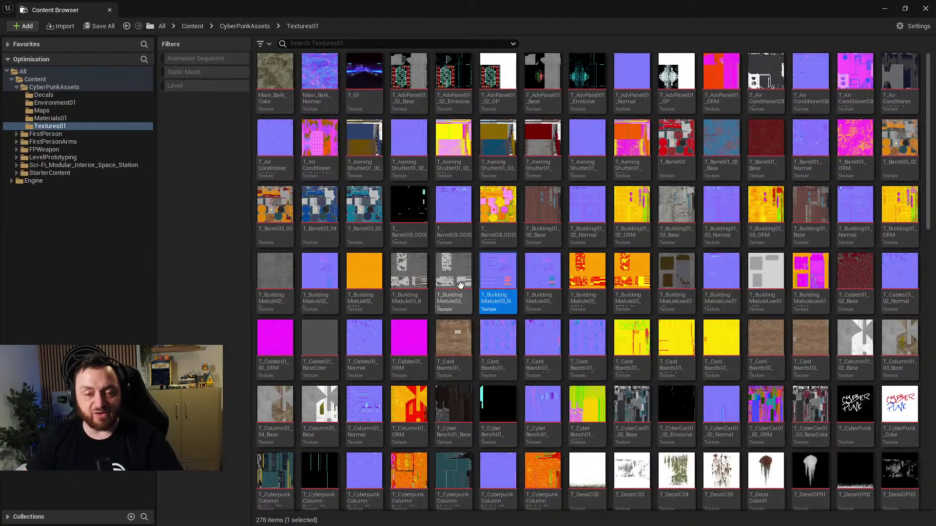
left_click(316, 47)
type("_n")
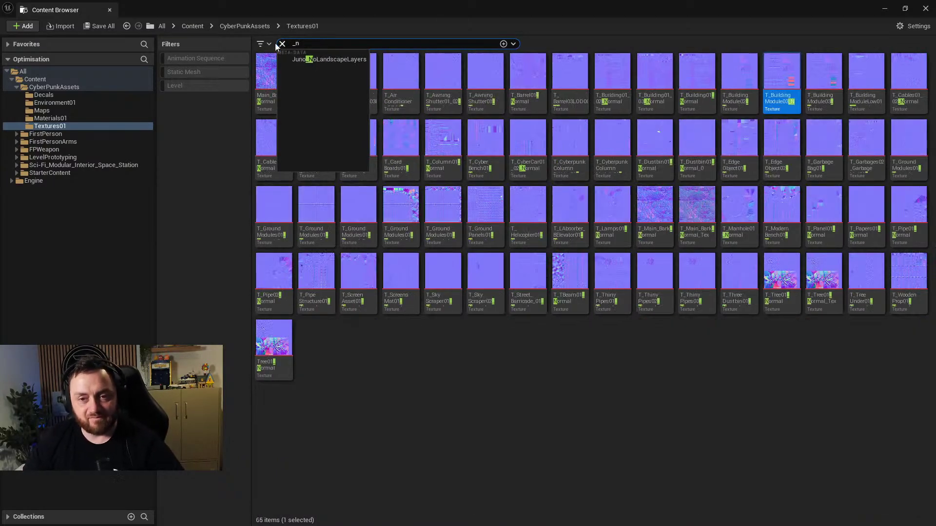
left_click(193, 26)
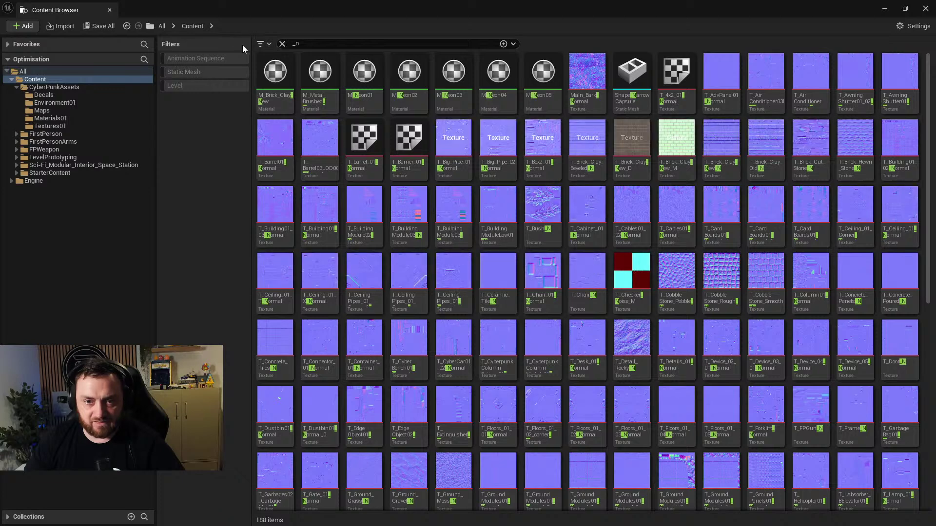
left_click(261, 44)
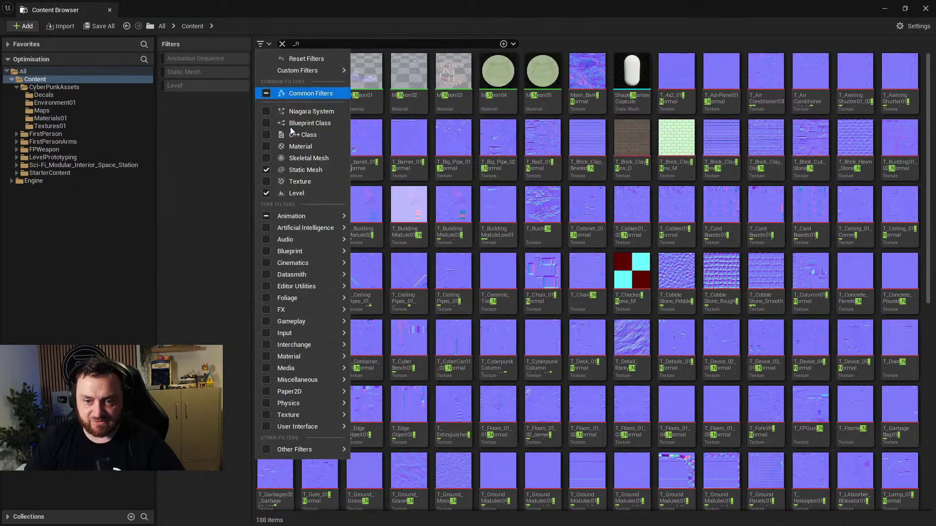
left_click(290, 182)
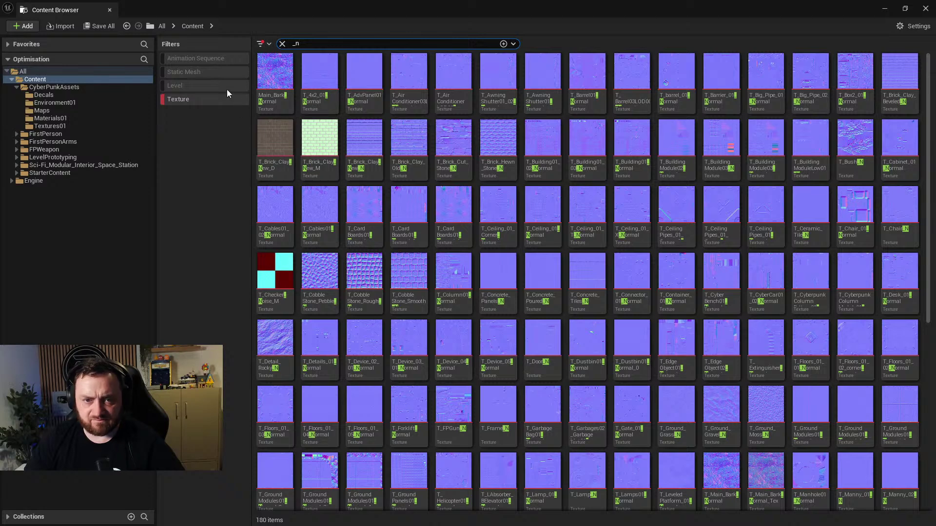
left_click(69, 88)
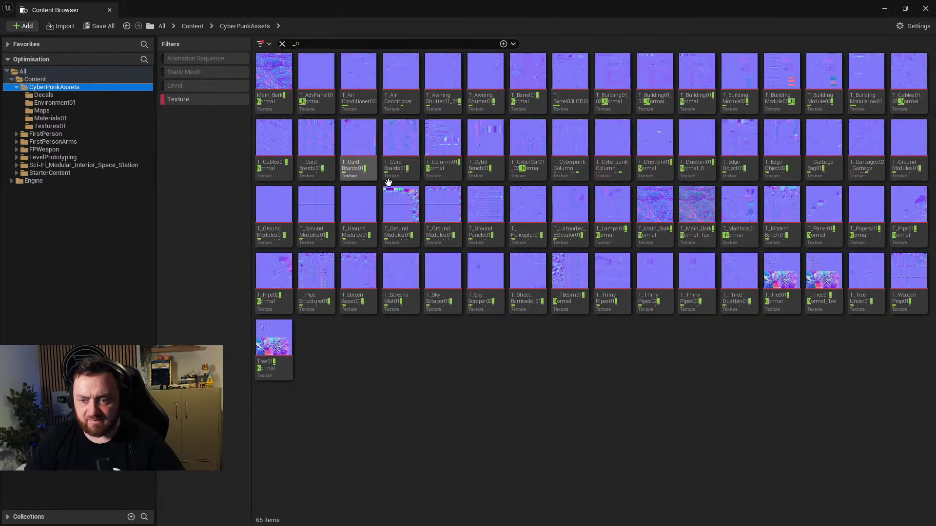
Select all the "_n" textures found in CyberPunkAssets and open them together in the Property Matrix.
left_click(279, 80)
key("ctrl+a")
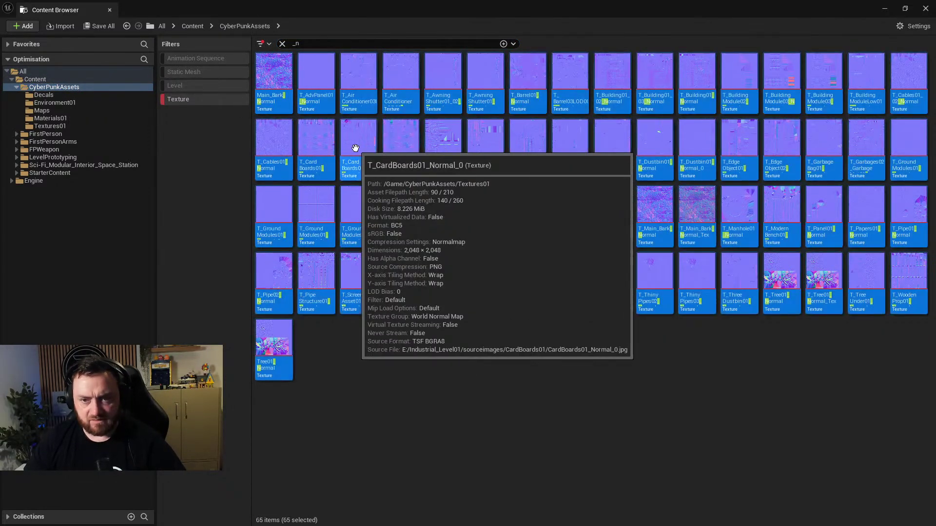
right_click(279, 81)
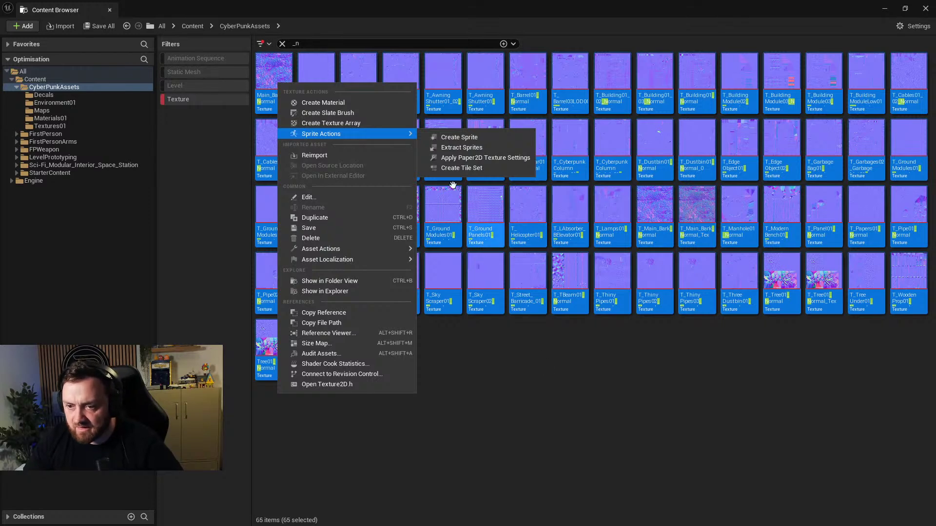
mouse_move(407, 245)
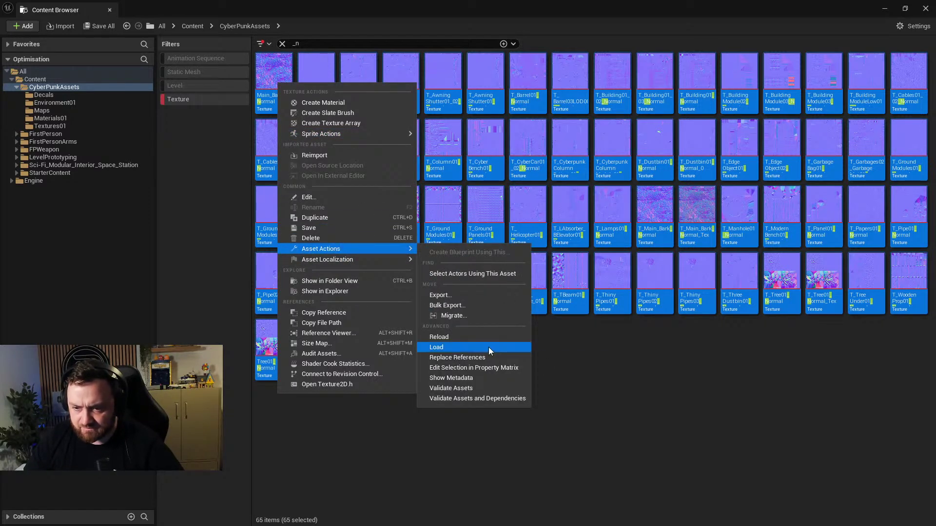
left_click(488, 368)
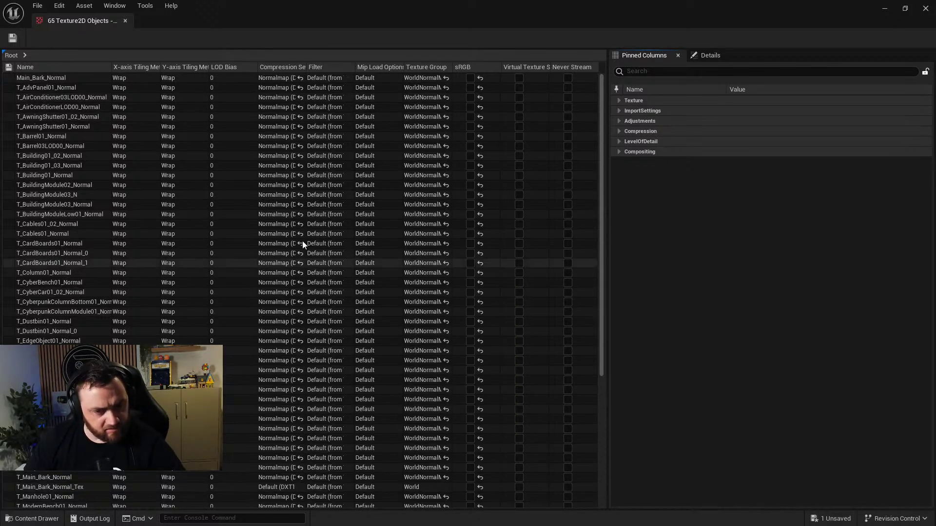
Filter the properties by "max" and set Maximum Texture Size to 512 for all the selected "_n" textures.
left_click(635, 70)
type("max")
left_click(779, 128)
type("512")
key("Return")
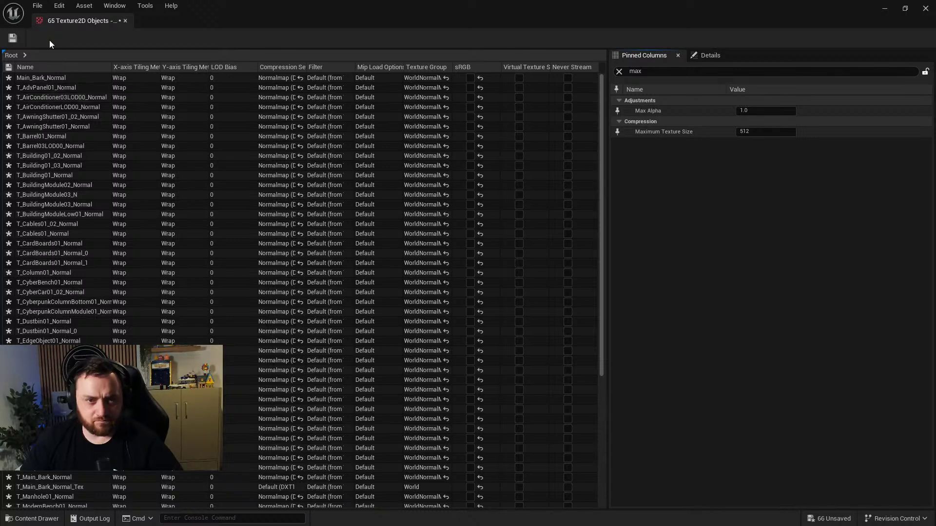
Save the edited "_n" textures, then close the Property Matrix and the Content Browser.
left_click(13, 41)
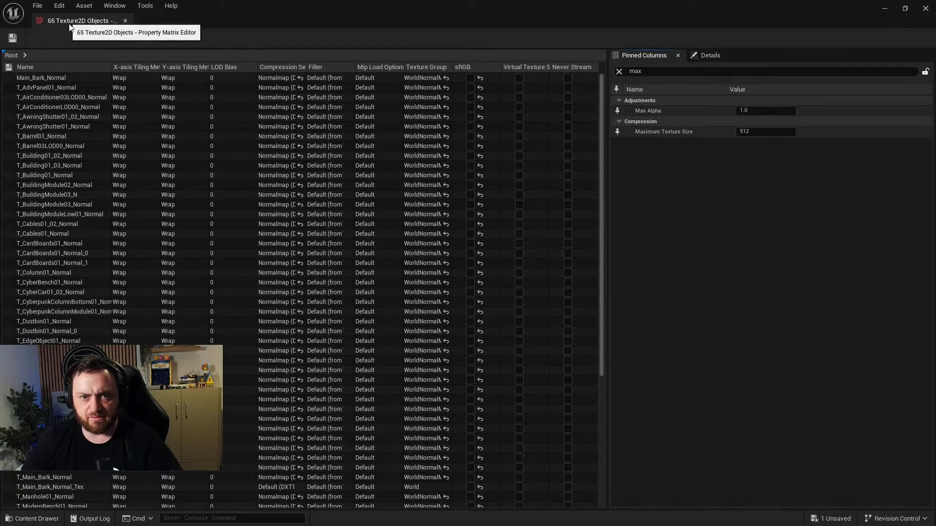
left_click(124, 21)
left_click(461, 326)
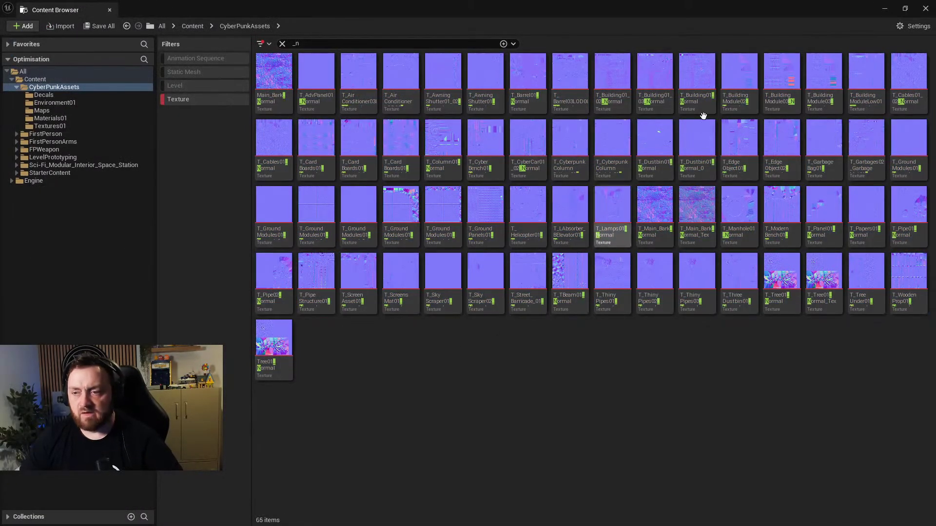
left_click(925, 9)
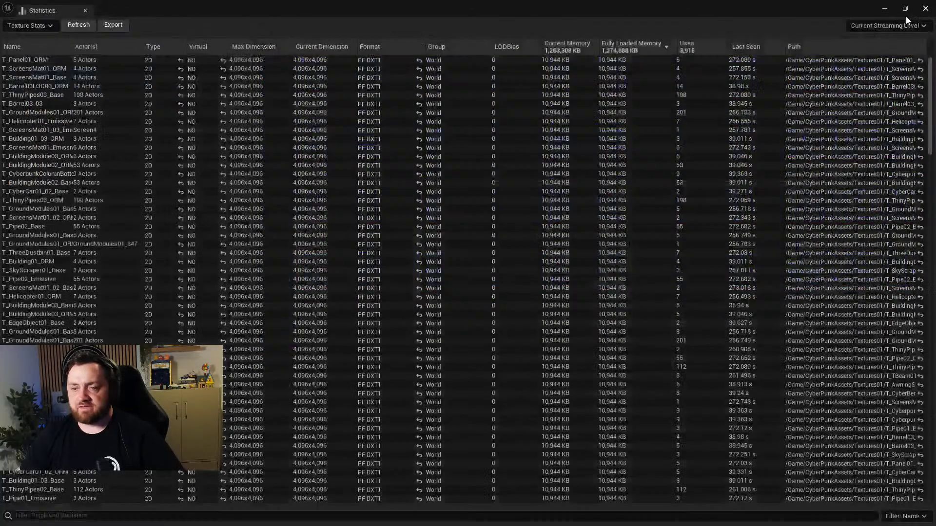
Refresh the texture statistics, then locate T_Panel01_ORM in the Content Browser and examine the textures around it.
left_click(68, 26)
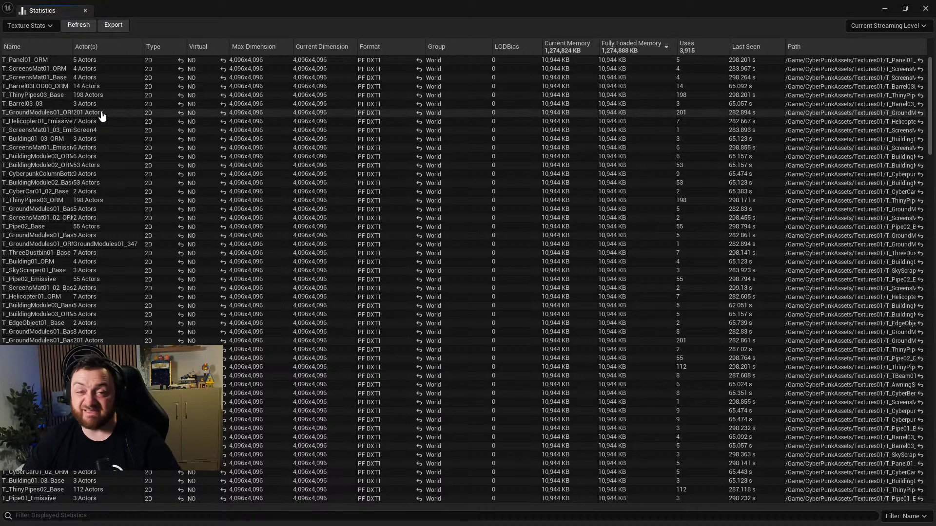
double_click(19, 61)
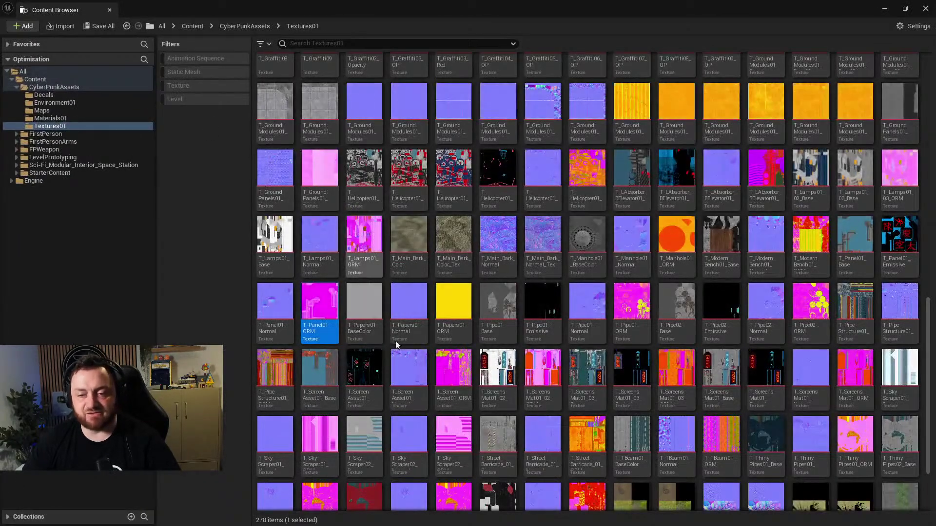
left_click(365, 239)
left_click(320, 305)
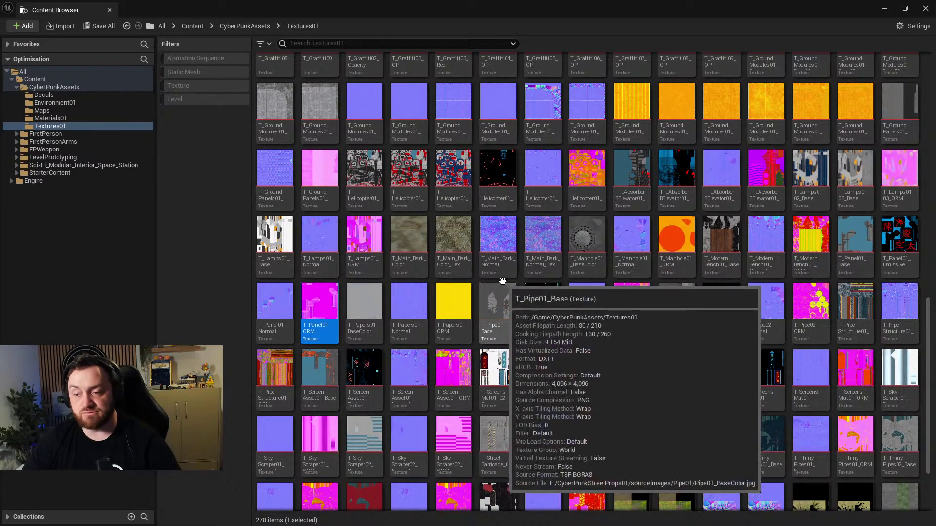
mouse_move(533, 189)
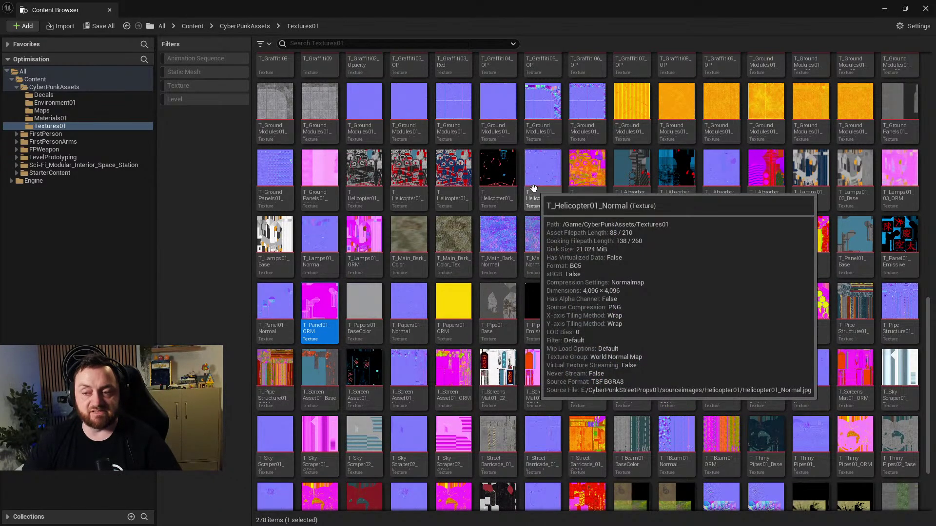
mouse_move(509, 167)
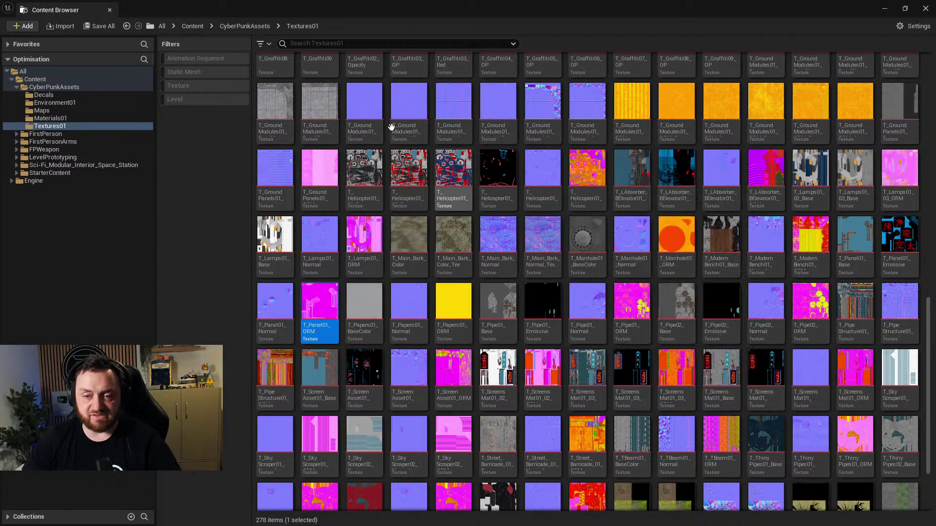
Search the Textures01 folder for "emissive" textures.
left_click(298, 44)
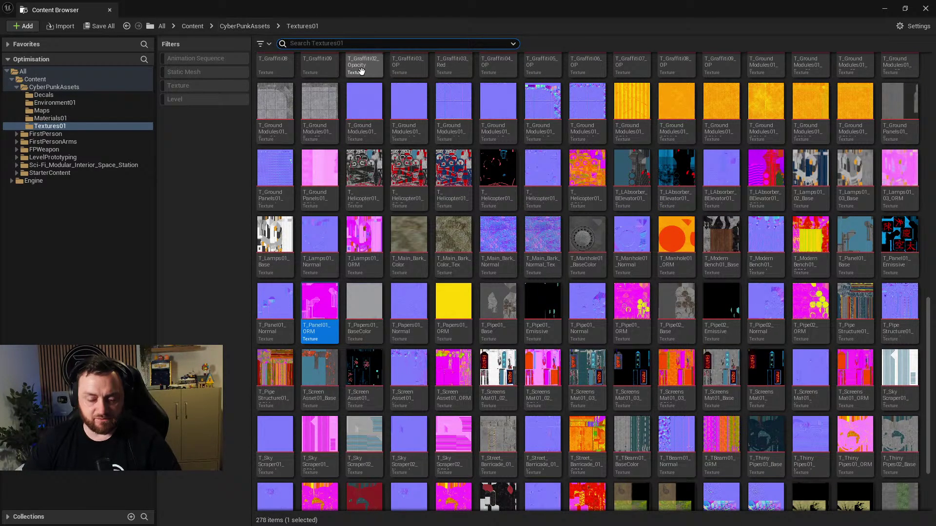
type("e")
mouse_move(361, 71)
type("missi")
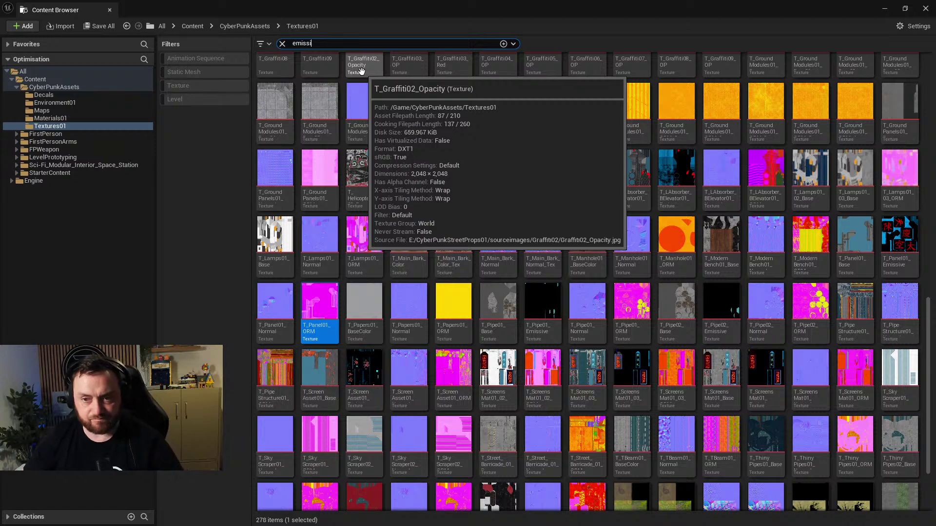
type("ve")
Select all the emissive textures found and open them together in the Property Matrix.
left_click(908, 78)
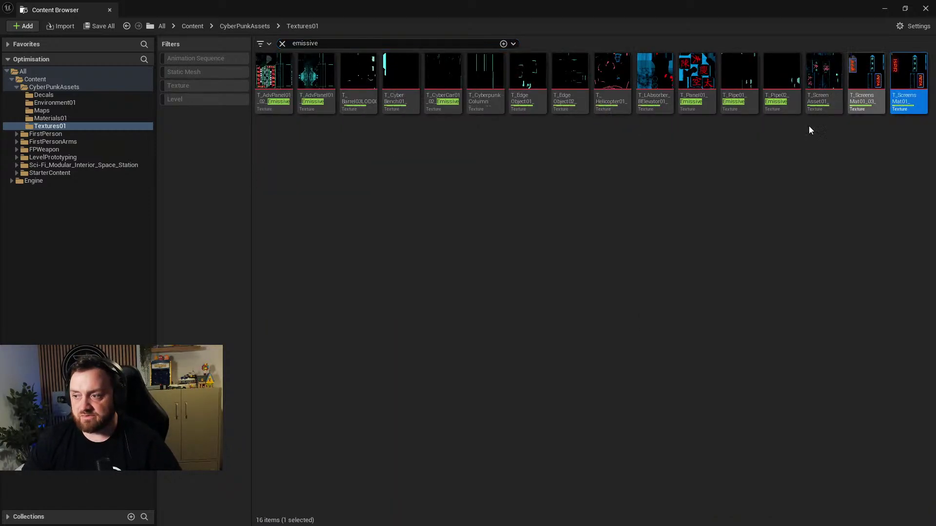
key("ctrl+a")
right_click(302, 83)
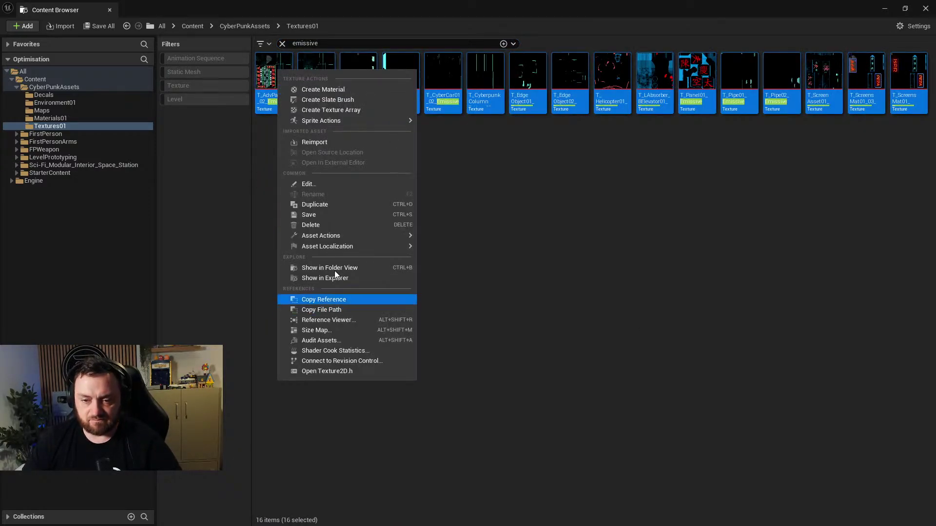
mouse_move(341, 235)
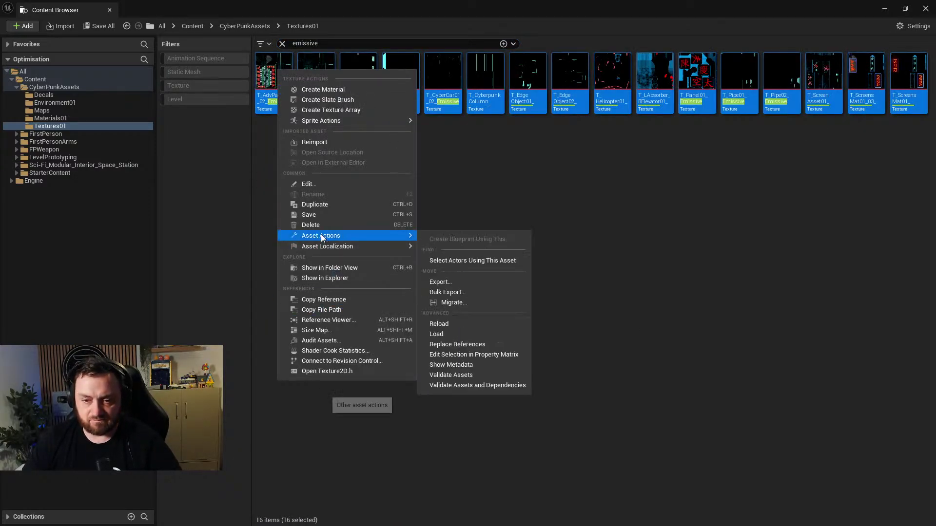
left_click(446, 354)
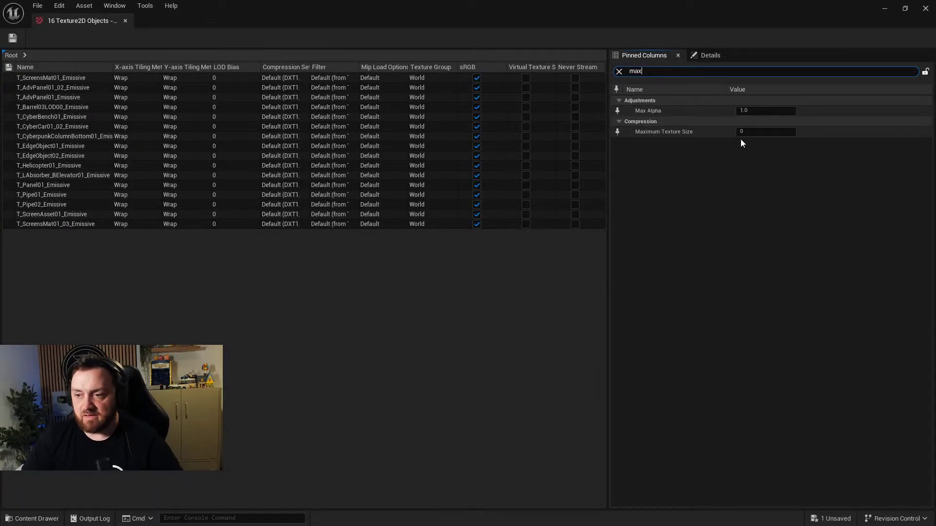
Set Maximum Texture Size to 512 for all the emissive textures and save them.
left_click(741, 133)
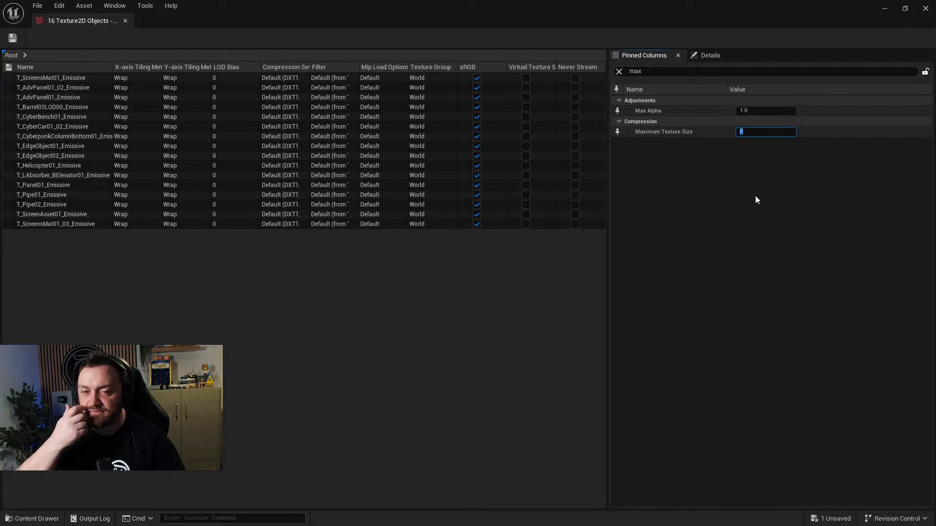
type("512")
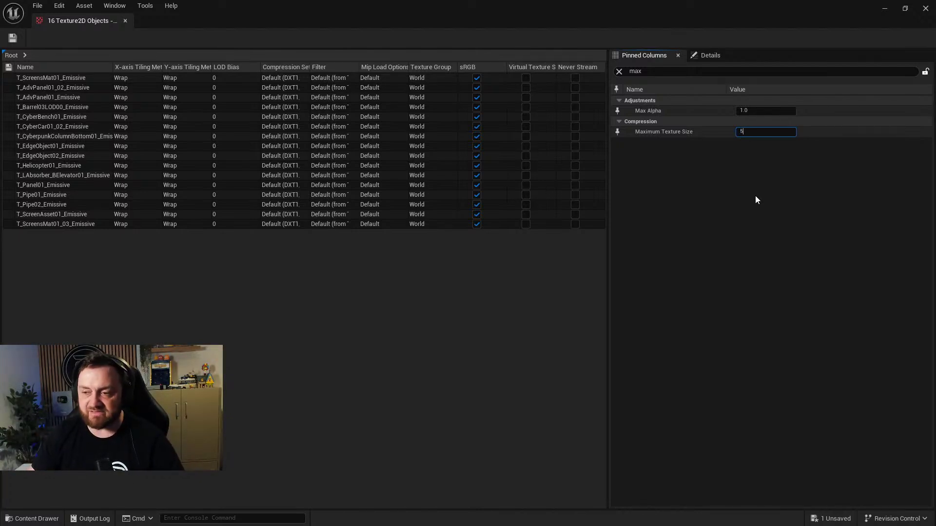
left_click(16, 35)
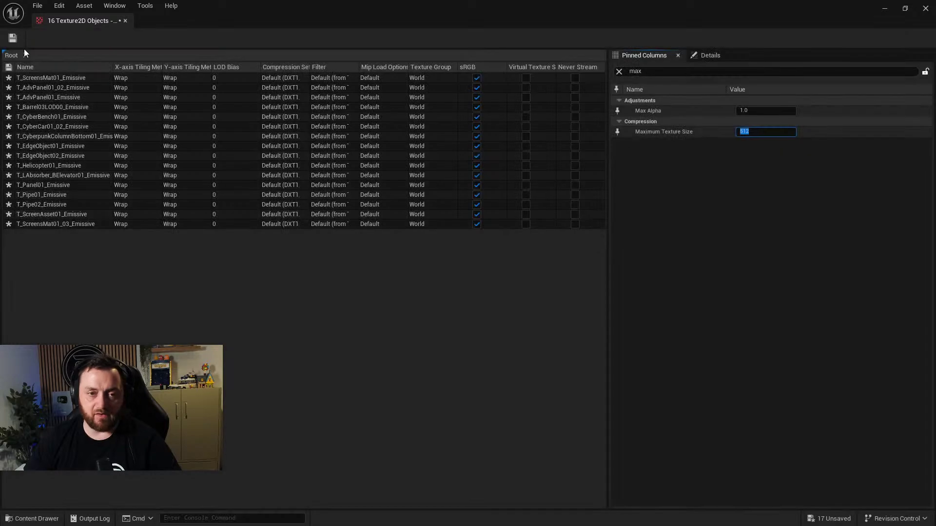
Save the edited emissive textures and close the Property Matrix.
left_click(13, 39)
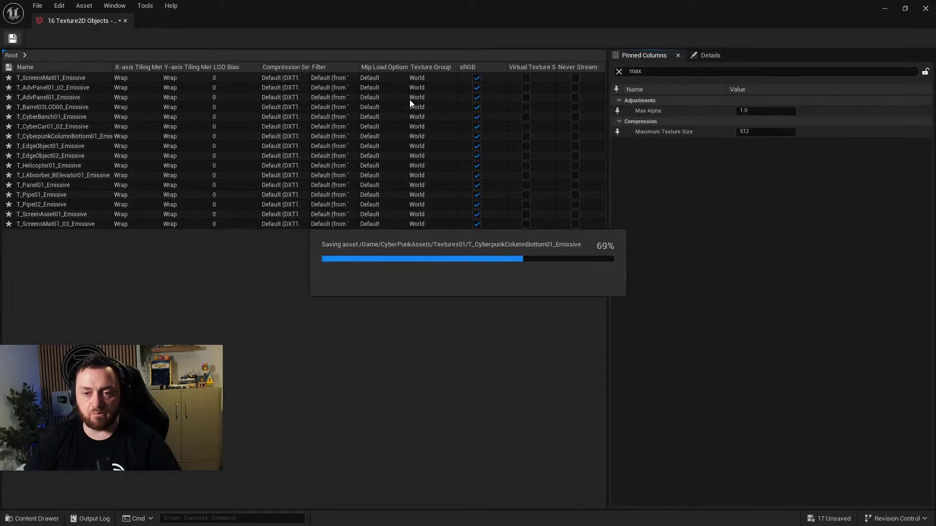
left_click(926, 9)
left_click(318, 183)
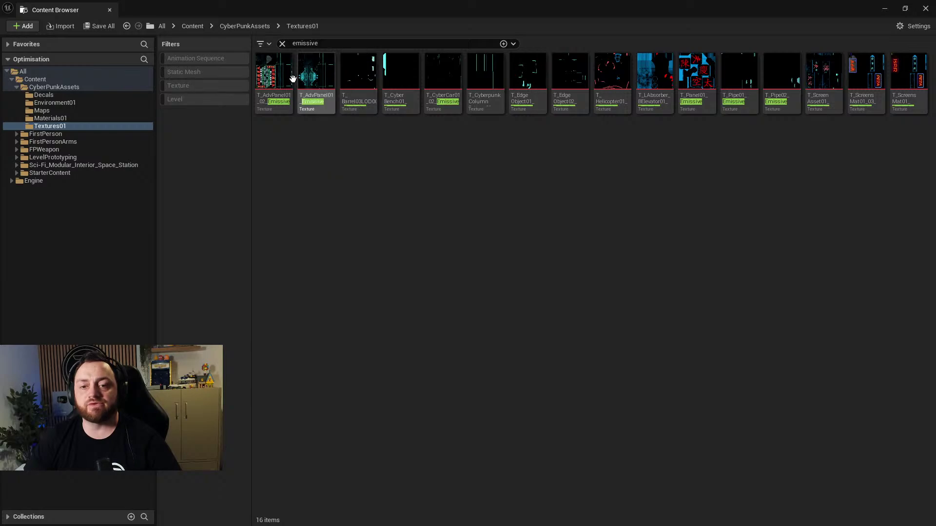
Move the Content Browser and Statistics windows out of the way and examine the emissive signs in the level up close.
left_click_drag(359, 7, 466, 148)
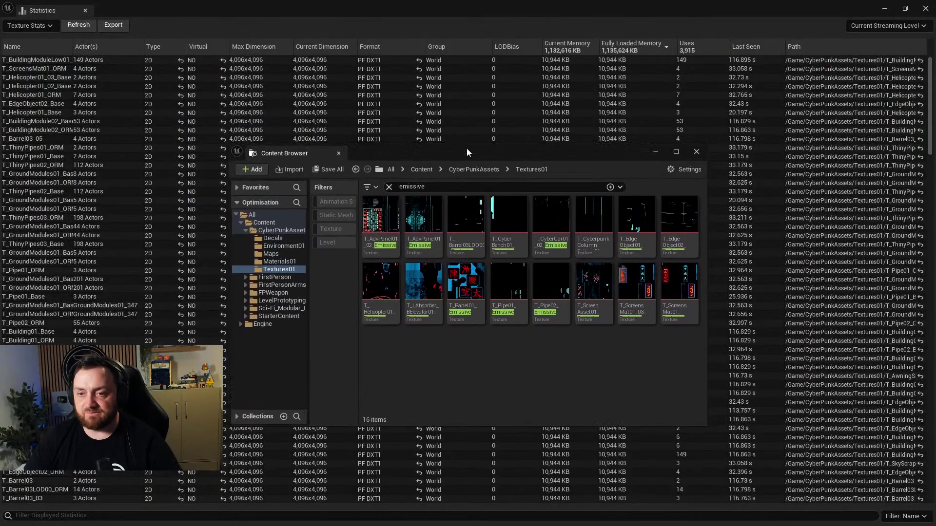
left_click(886, 9)
left_click_drag(529, 151, 935, 128)
right_click_drag(553, 267, 242, 224)
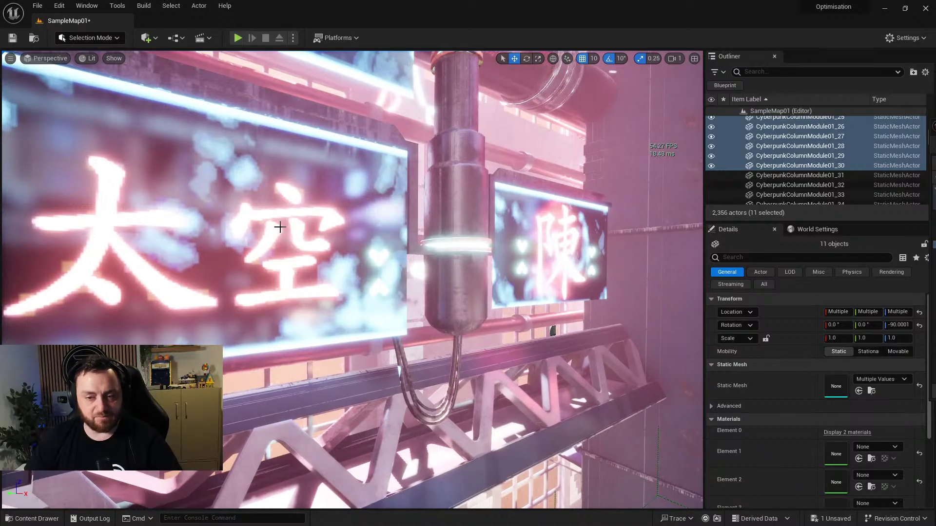
right_click_drag(307, 274, 471, 222)
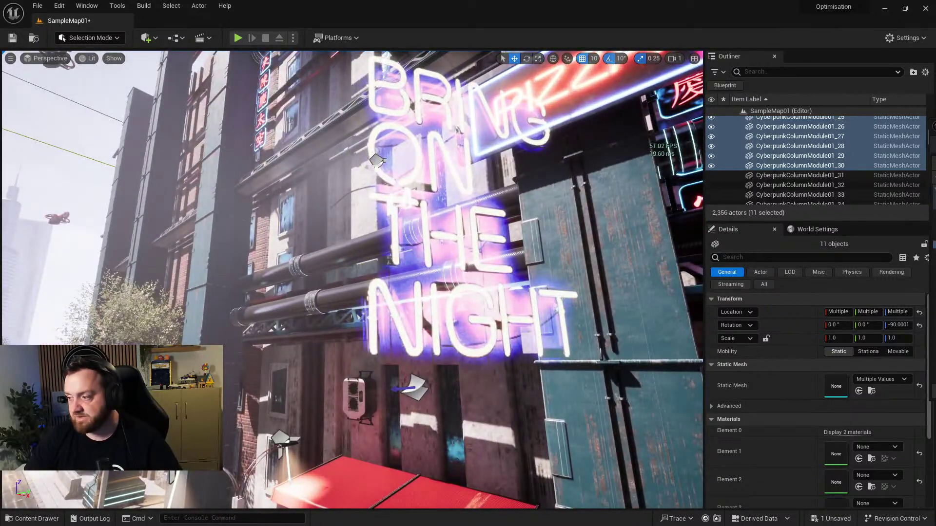
Open T_AdvPanel01_02_Emissive, T_AdvPanel01_Emissive and the T_ScreenAsset01 emissive texture one by one and check their artwork and displayed size.
left_click_drag(935, 125, 490, 201)
double_click(490, 201)
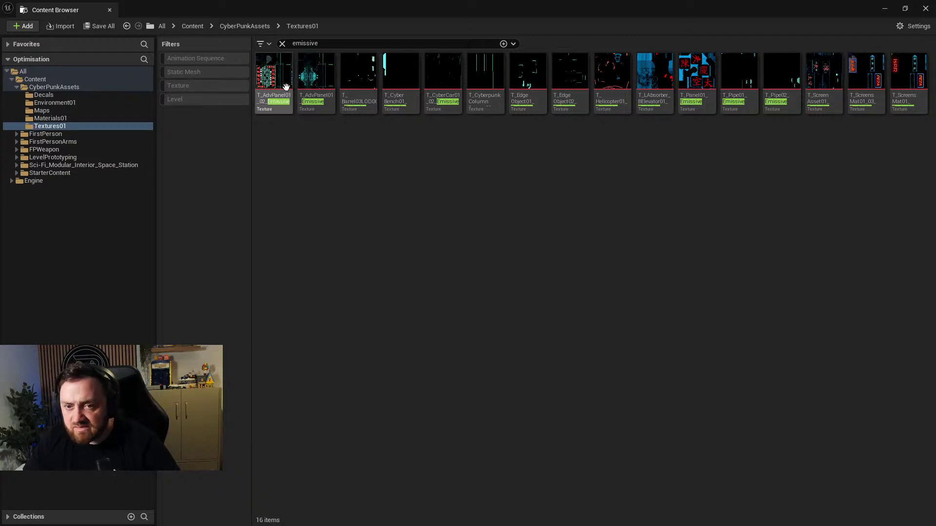
double_click(273, 73)
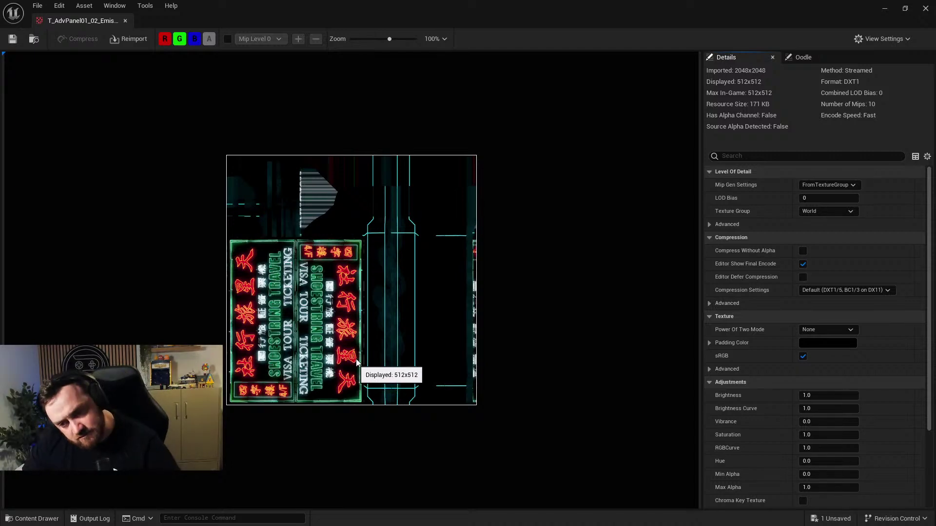
left_click(925, 10)
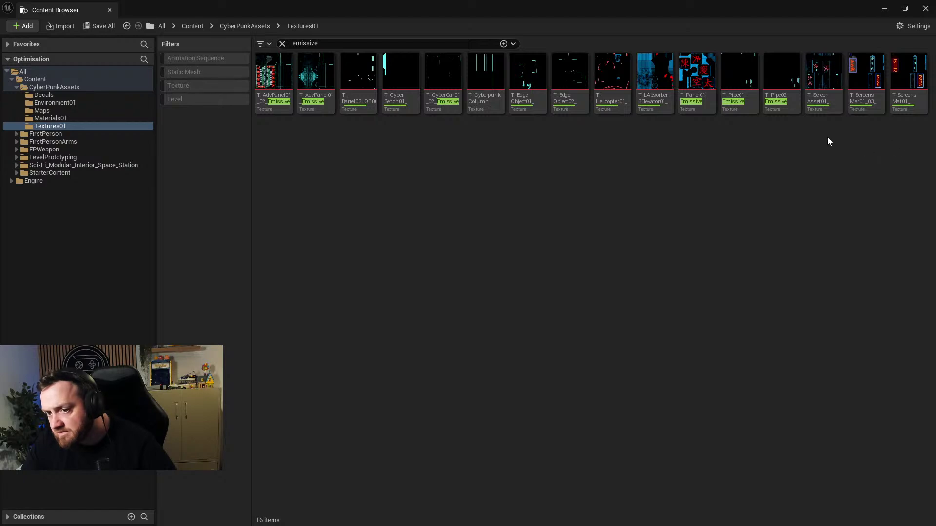
double_click(316, 73)
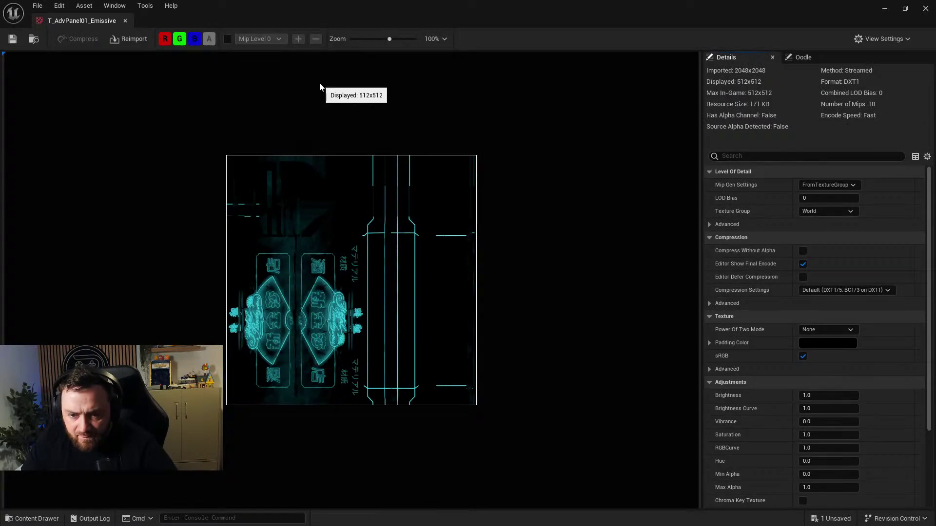
left_click(924, 9)
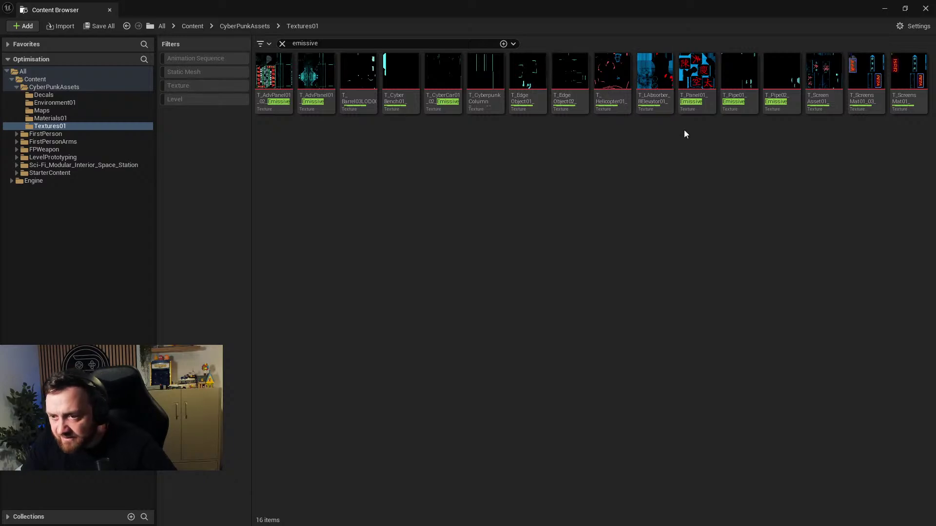
left_click(826, 82)
double_click(827, 81)
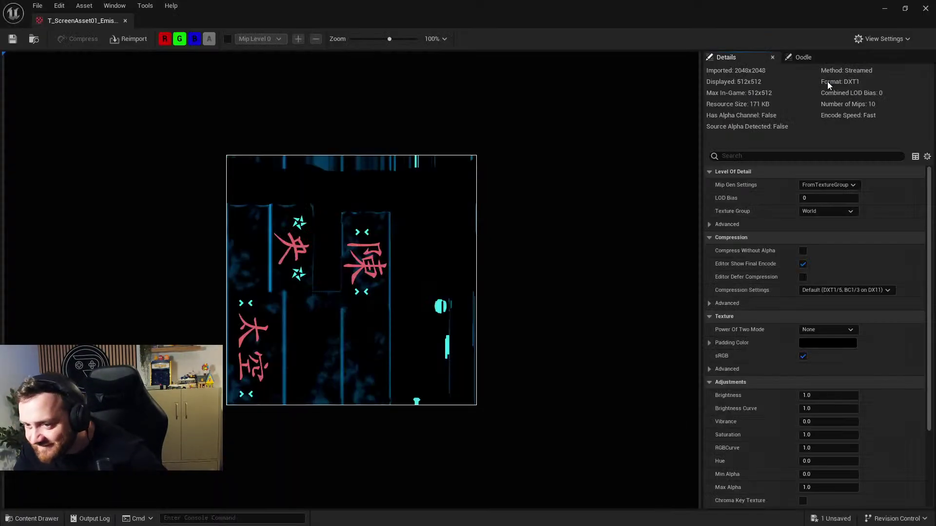
left_click(925, 8)
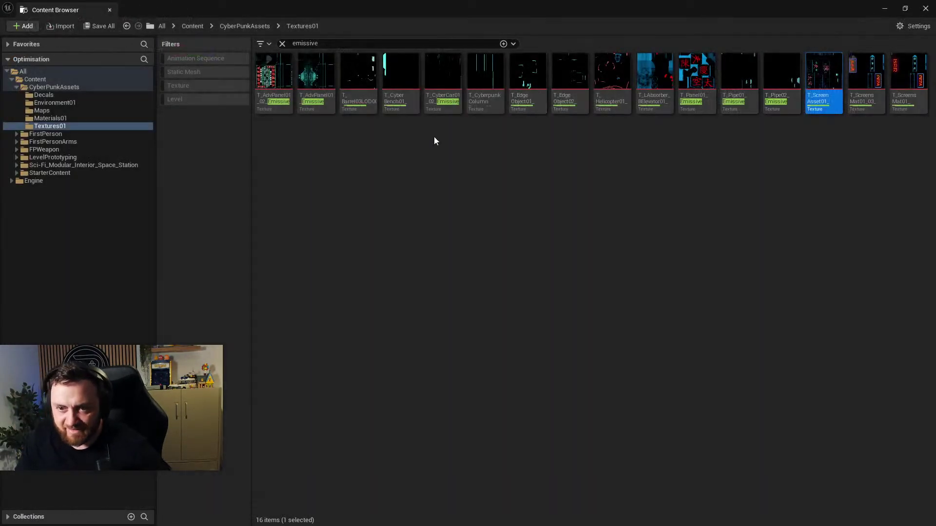
double_click(507, 17)
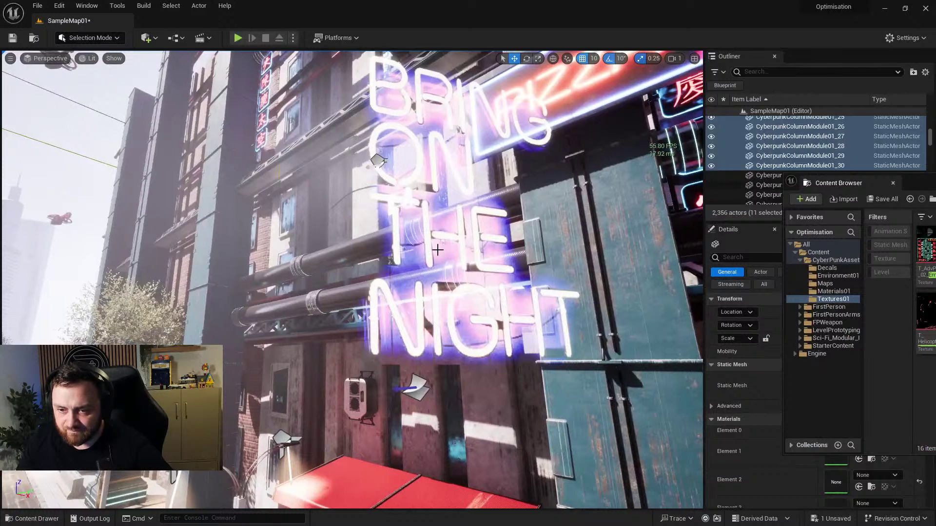
Select the "Bring on the Night" neon sign, locate its material M_GifMat03 in the Content Browser and show its references.
left_click(431, 244)
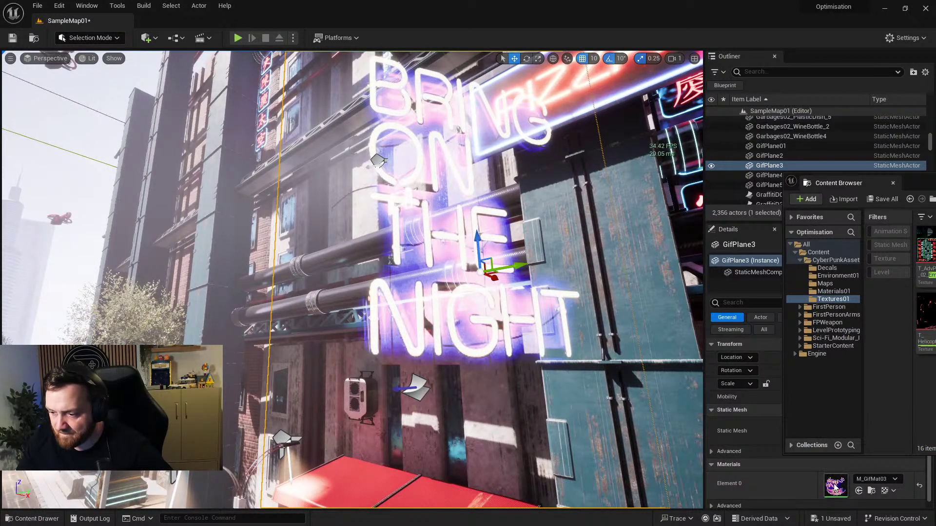
right_click(861, 491)
left_click(782, 487)
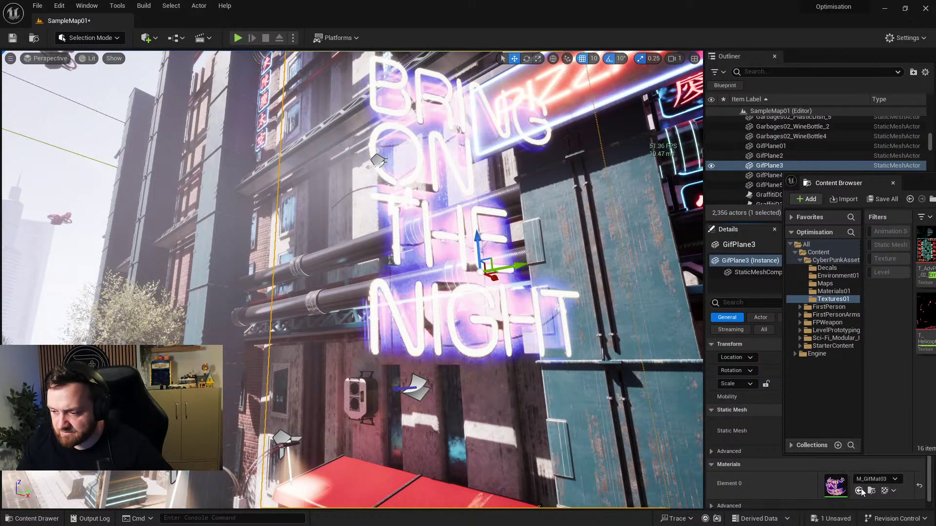
left_click(871, 490)
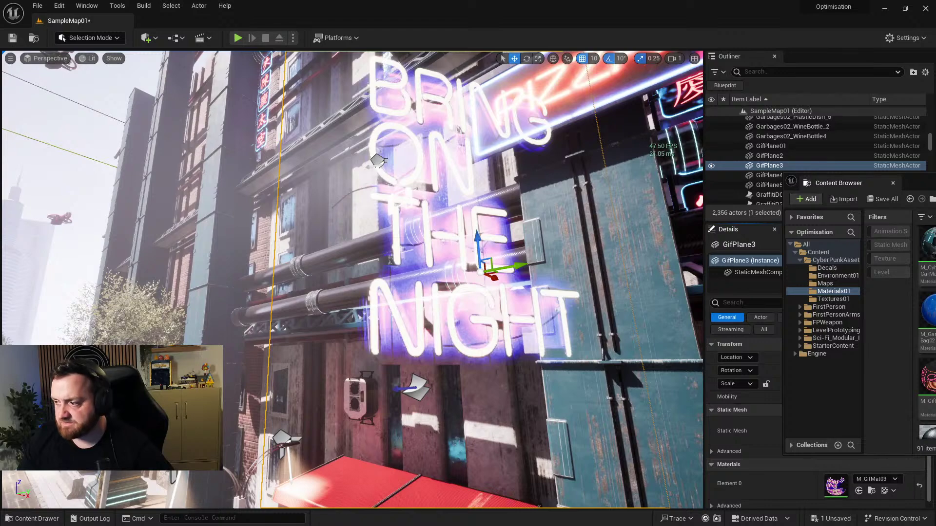
left_click_drag(838, 183, 56, 111)
right_click(437, 238)
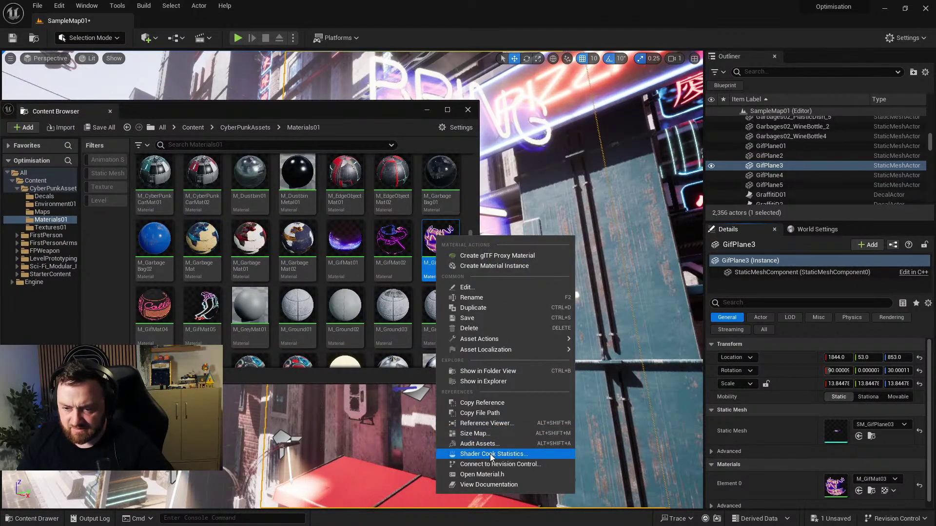
left_click(476, 423)
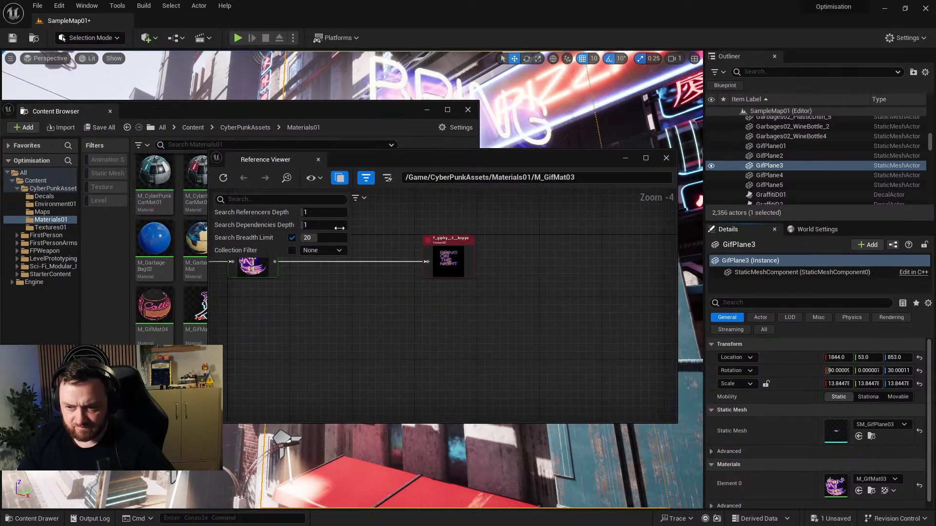
Browse from the material's references to the T_giphy__2__kopya texture, open it to check its dimensions, and close the inspection windows.
scroll(424, 284, "up", 4)
left_click(485, 262)
right_click(473, 255)
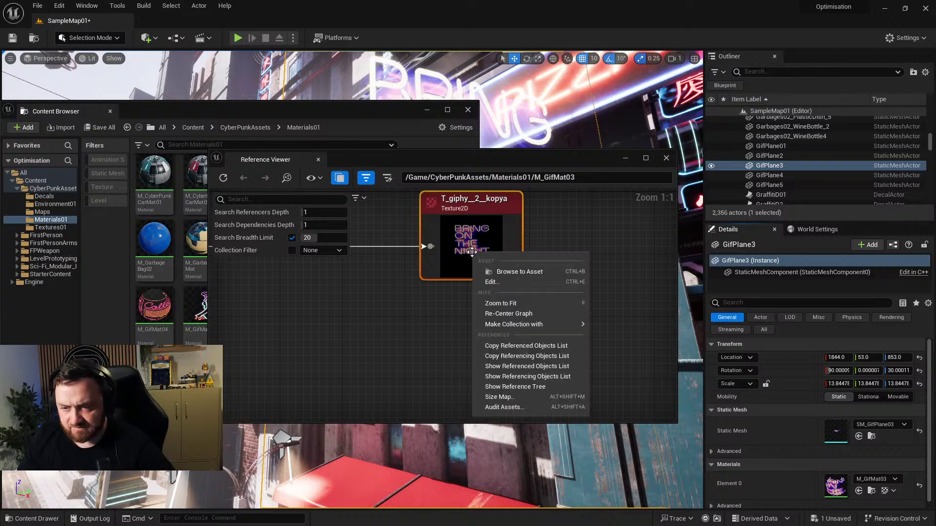
left_click(494, 272)
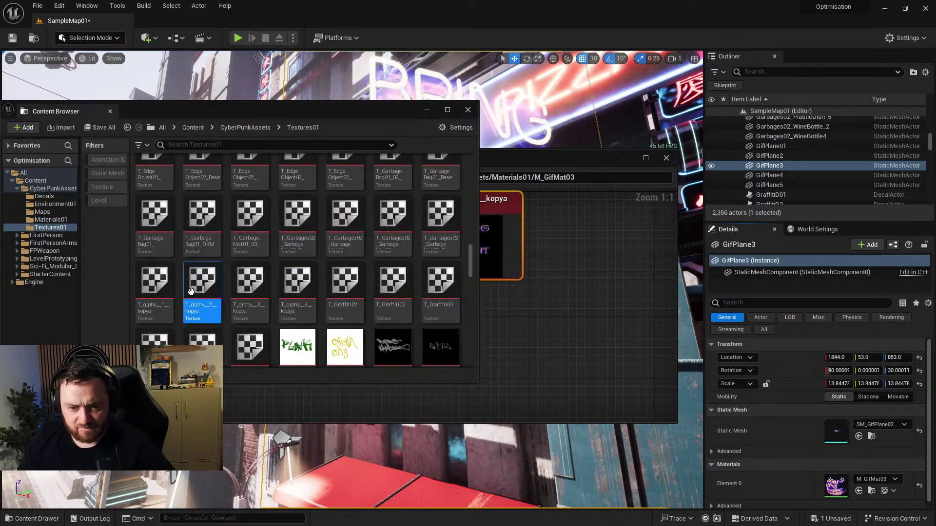
double_click(202, 284)
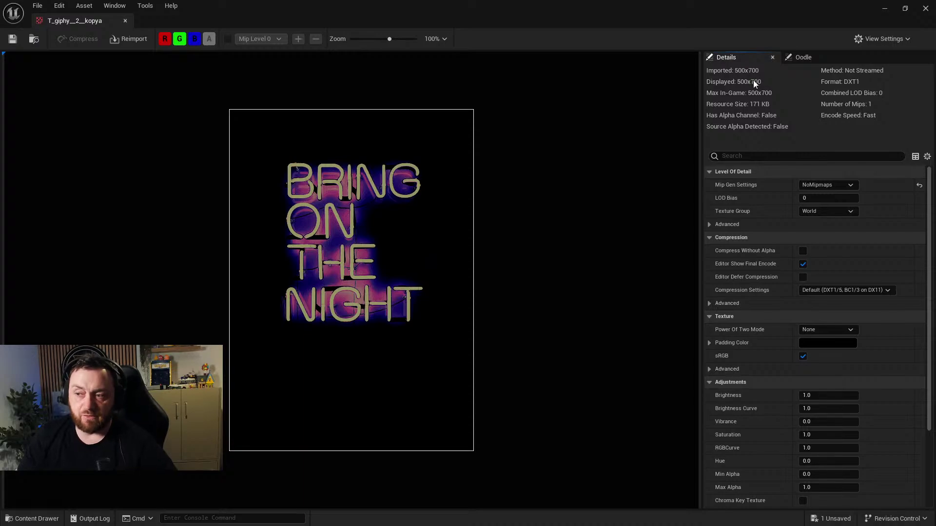
left_click(925, 8)
left_click(468, 110)
left_click(665, 157)
Search the CyberPunkAssets folder for "orm" and look through the matching normal and ORM textures.
right_click_drag(487, 220, 528, 207)
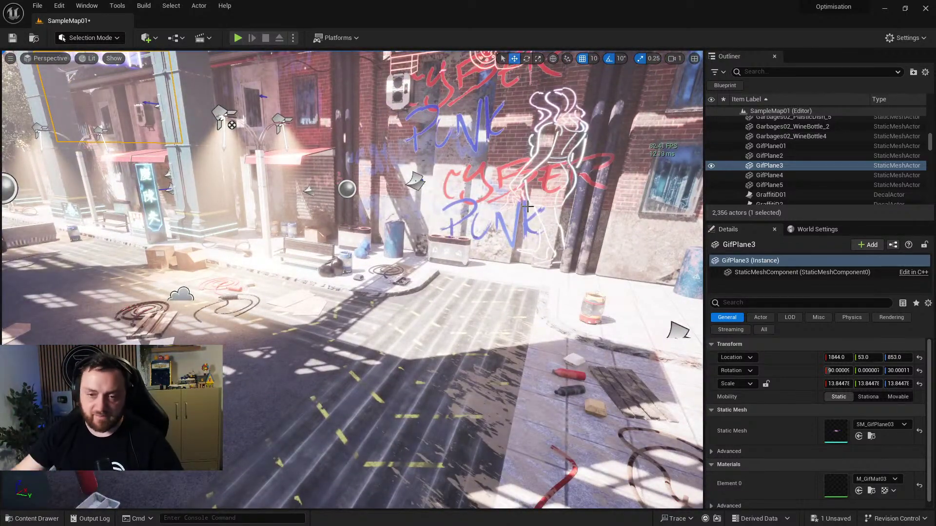
mouse_move(528, 207)
right_mouse_down()
mouse_move(555, 210)
mouse_move(529, 209)
right_mouse_up()
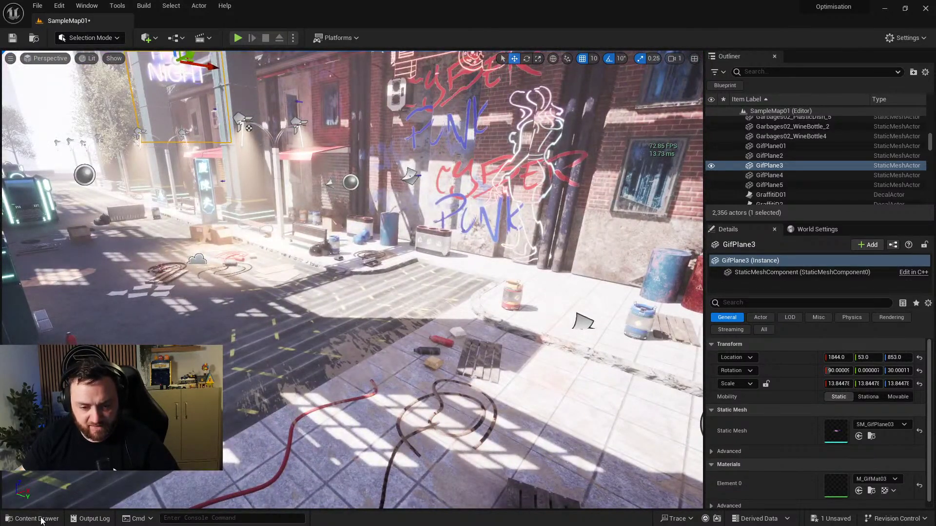
left_click(42, 517)
left_click(303, 315)
type("orm")
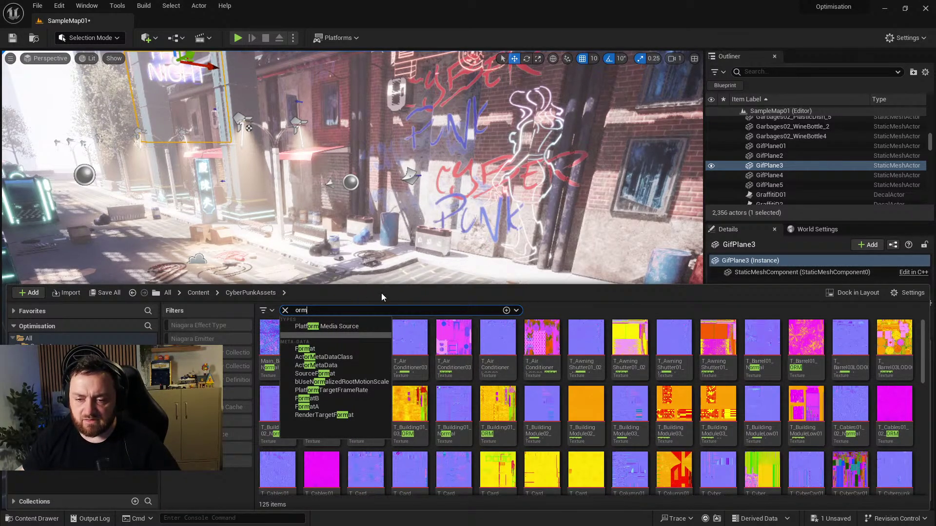
left_click_drag(371, 286, 375, 97)
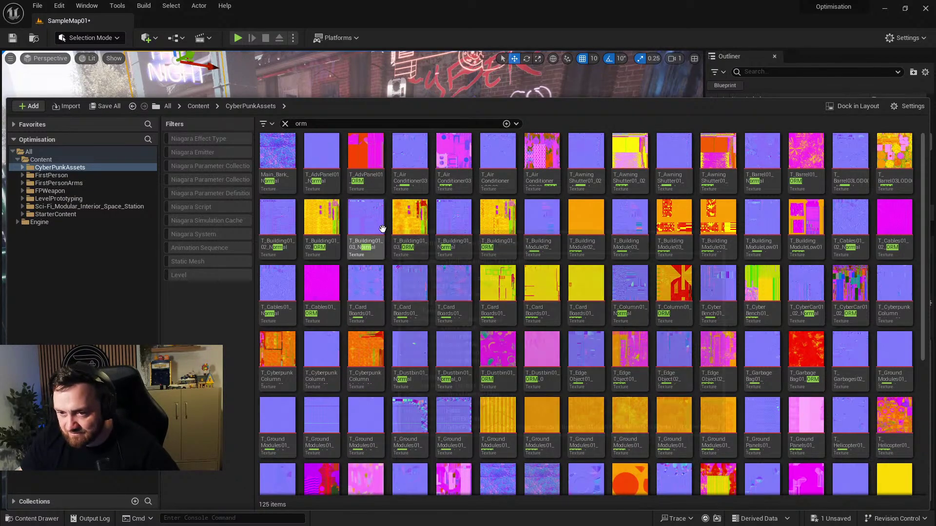
scroll(479, 291, "down", 5)
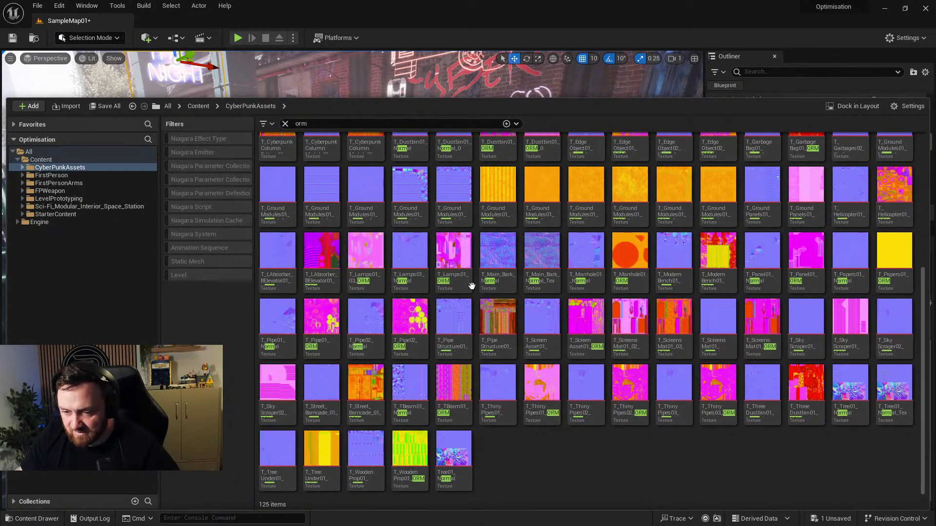
scroll(439, 268, "up", 4)
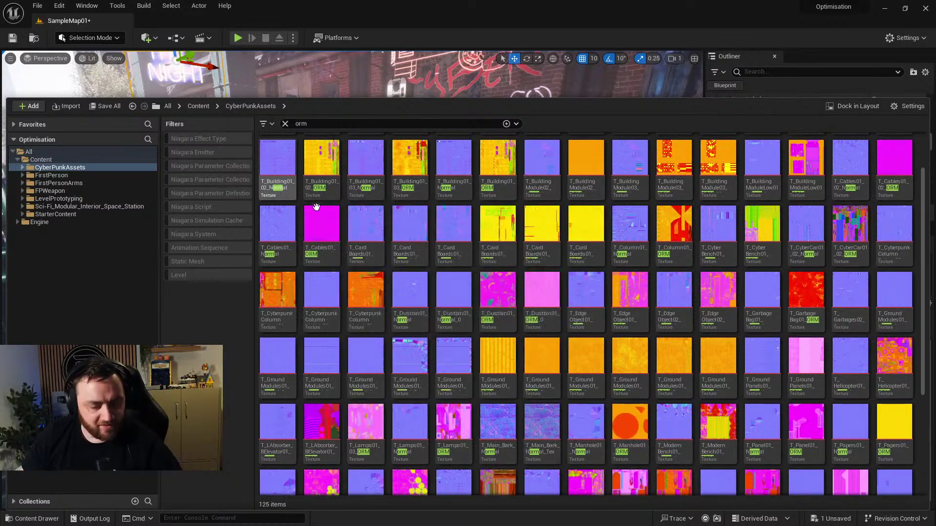
Select all the textures found and open them together in the Property Matrix for bulk editing.
key("ctrl+a")
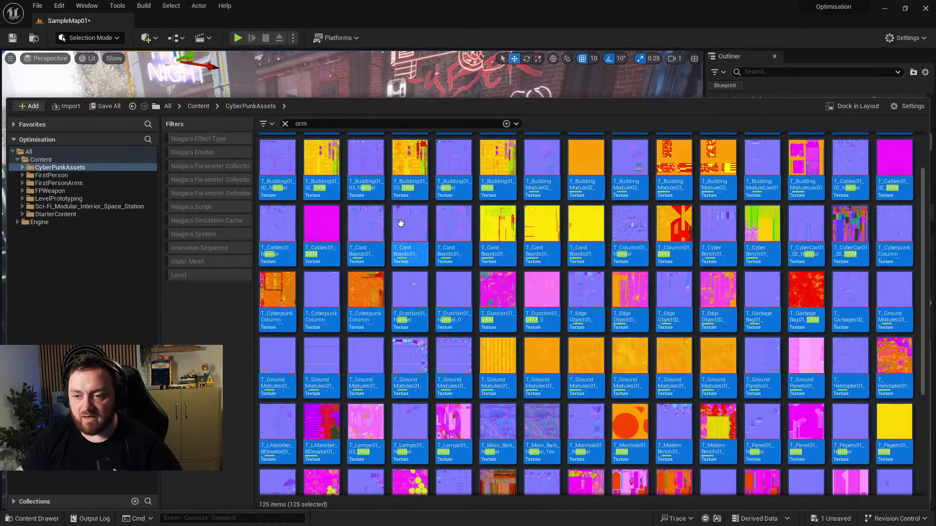
right_click(417, 193)
mouse_move(488, 244)
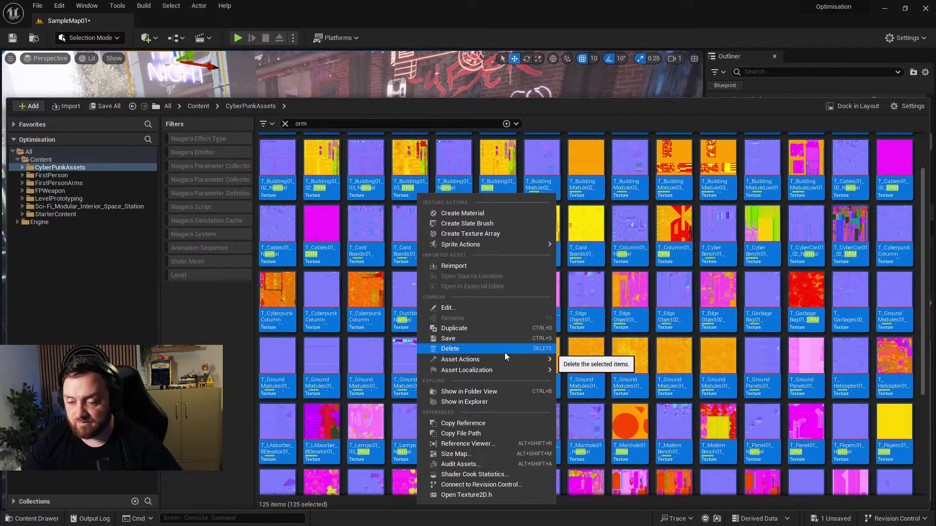
mouse_move(512, 358)
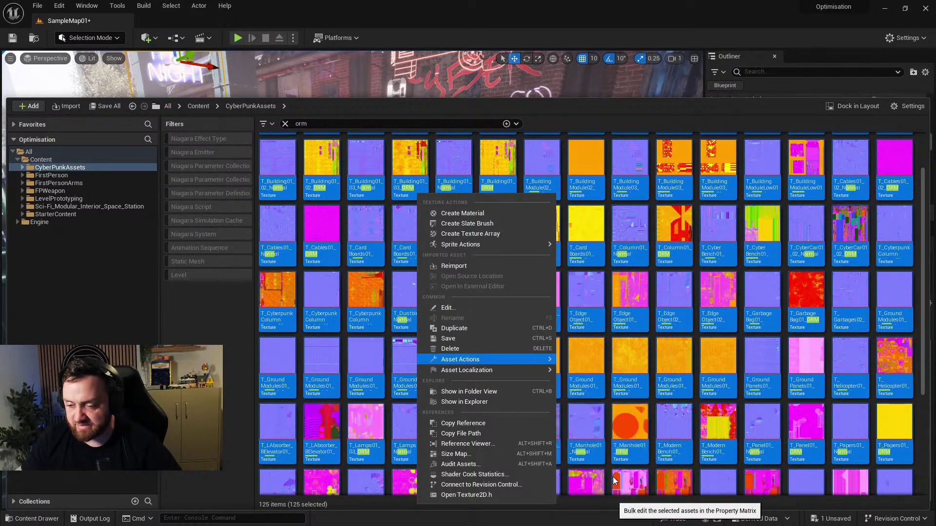
left_click(629, 478)
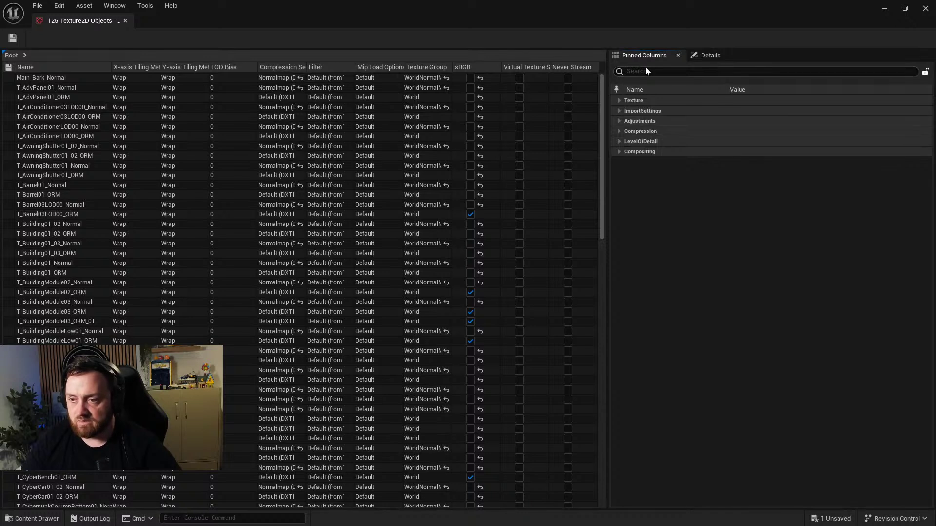
Set Maximum Texture Size to 512 for all the normal and ORM textures and save them.
left_click(618, 131)
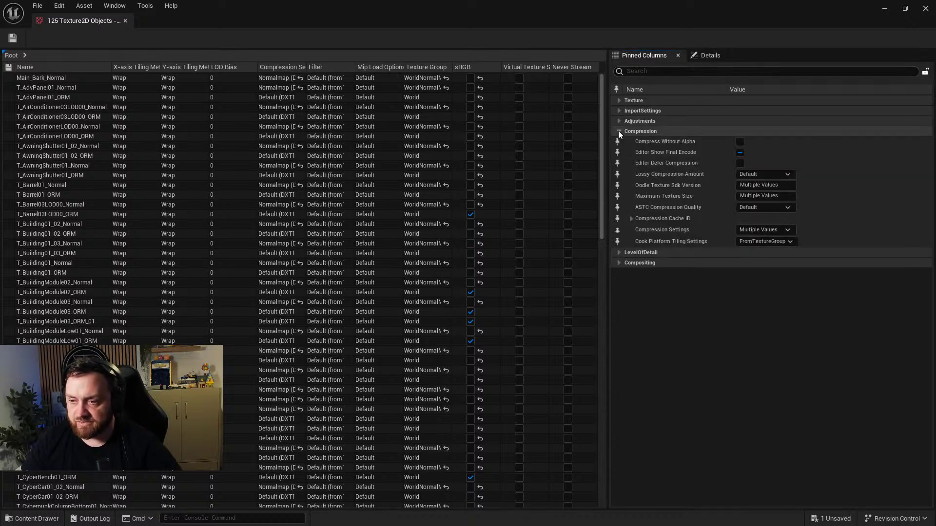
left_click(762, 196)
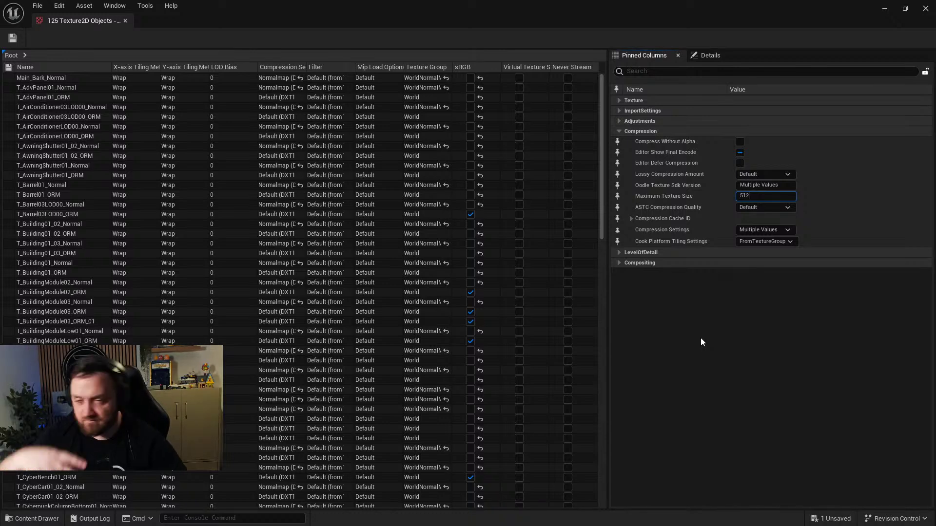
key("Return")
left_click(13, 39)
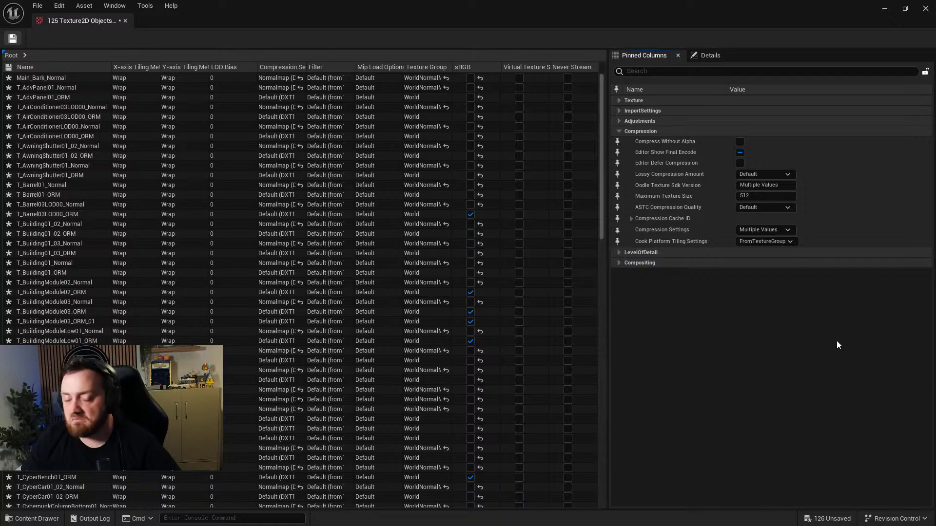
Close the Property Matrix and inspect the street scene in the level viewport.
left_click(925, 9)
right_click_drag(457, 351, 486, 370)
key("w")
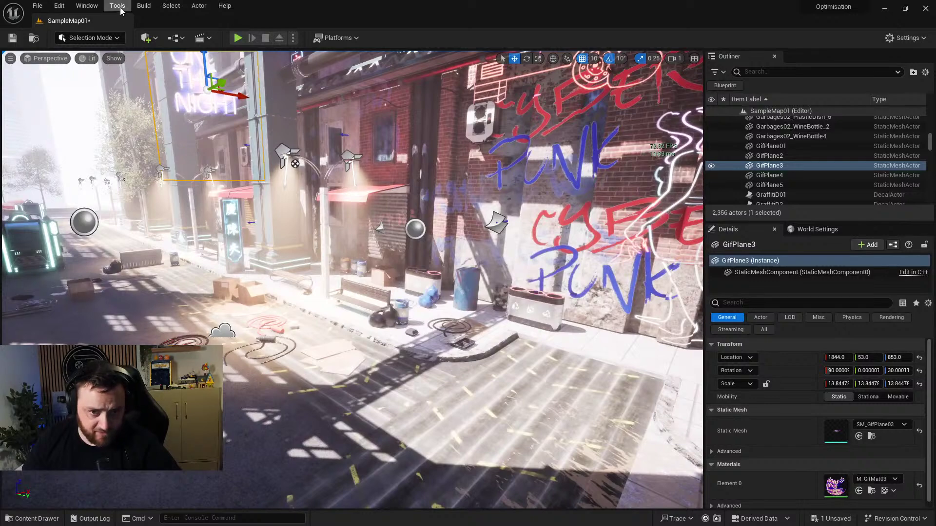
Open the level's texture statistics, refresh them to check the current texture memory, and close the window.
left_click(121, 12)
mouse_move(165, 213)
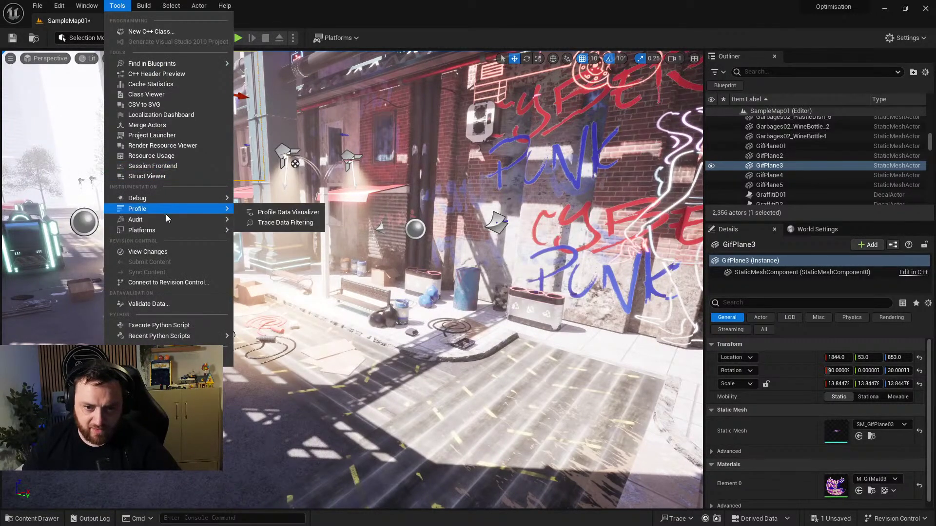
left_click(278, 267)
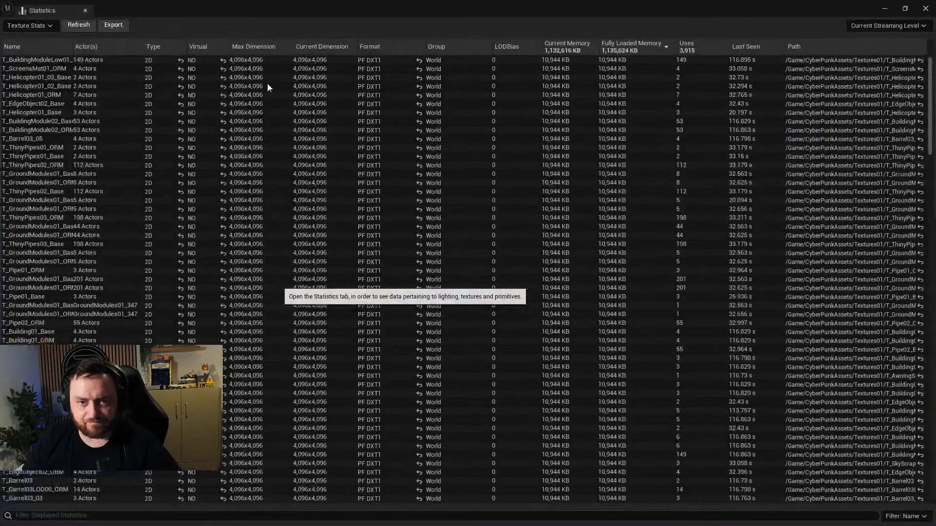
left_click(78, 27)
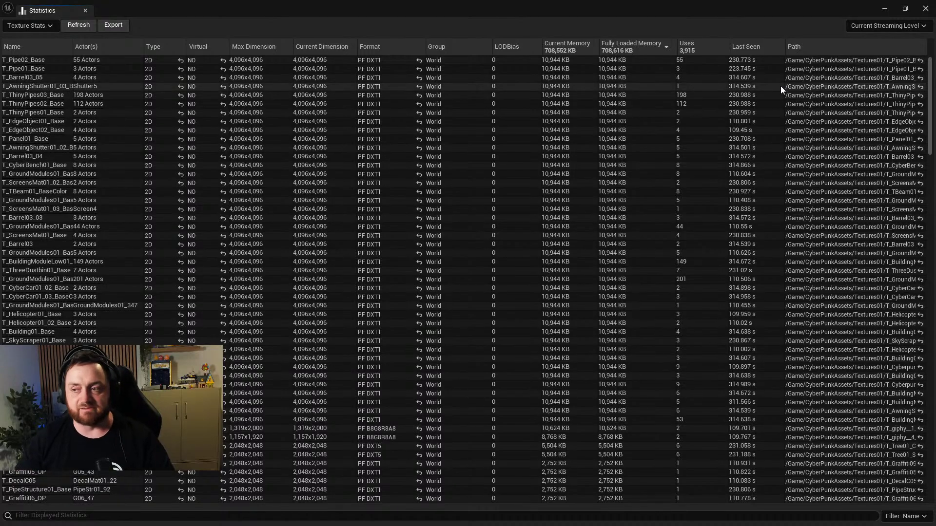
left_click(925, 9)
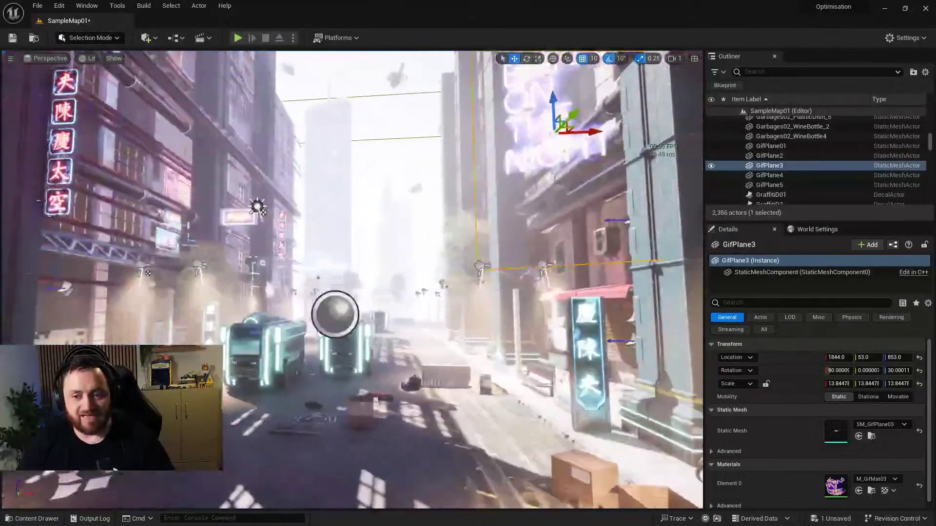
Select the garbage bag beside the street bench, locate its material M_GarbageBag01, and open it in the Reference Viewer.
mouse_move(352, 280)
right_mouse_down()
mouse_move(312, 279)
mouse_move(339, 280)
right_mouse_up()
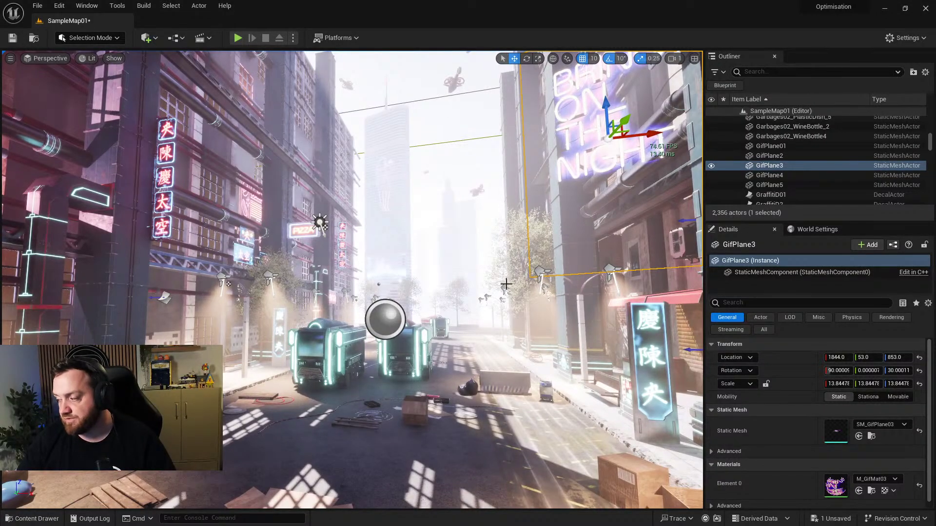
right_click_drag(524, 337, 446, 243)
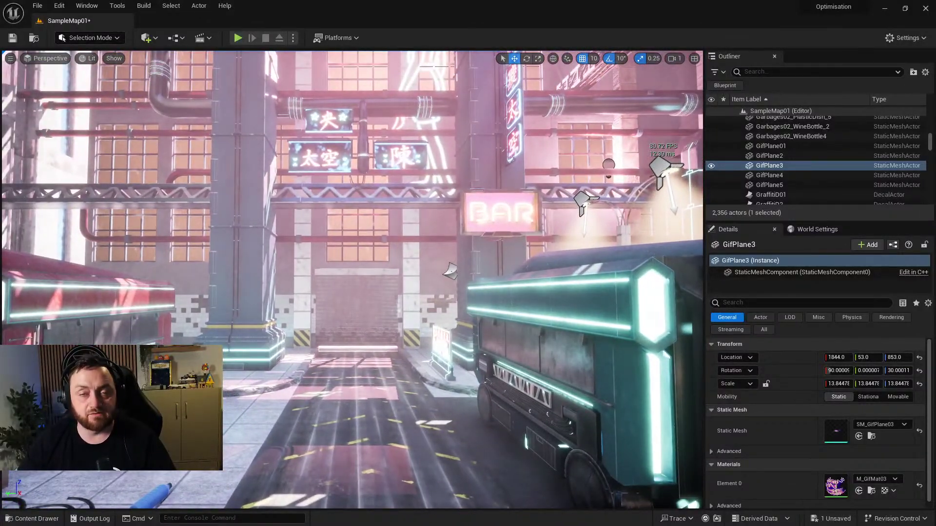
right_click_drag(381, 389, 332, 361)
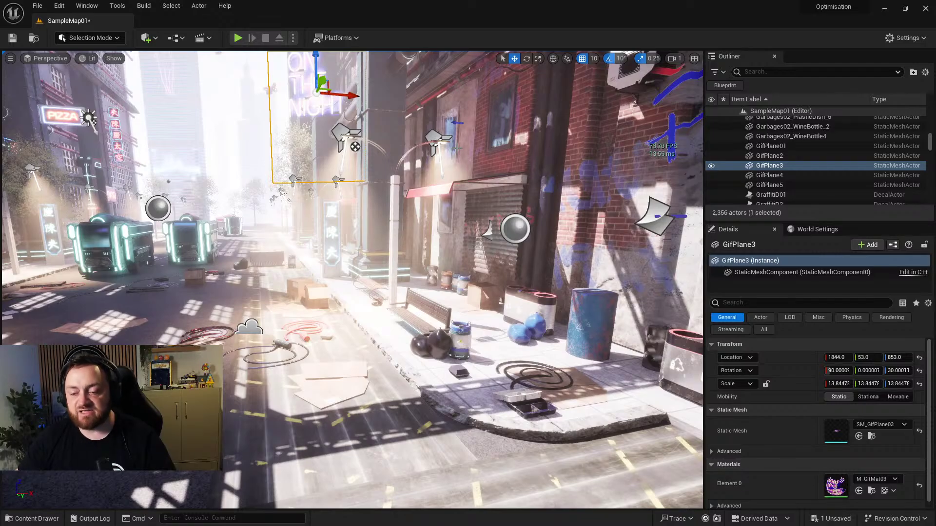
right_click_drag(392, 338, 337, 374)
key("w")
left_click(337, 374)
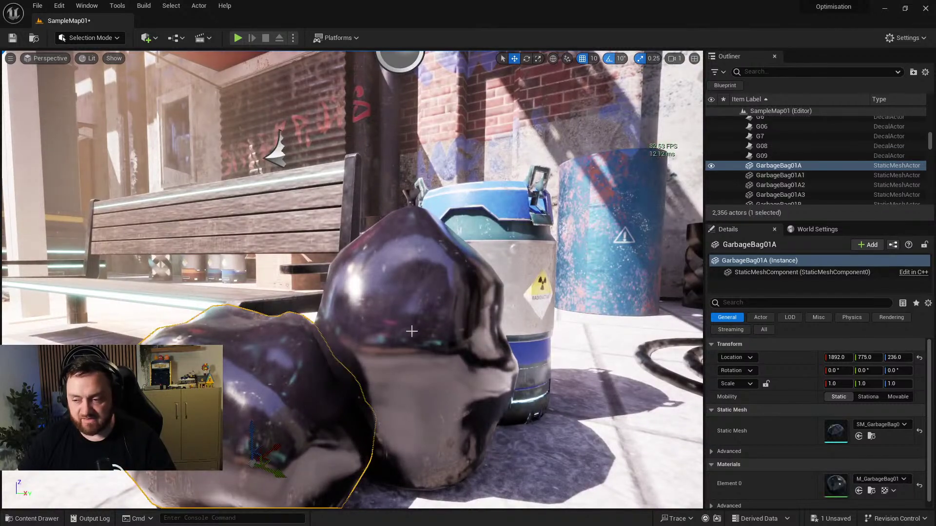
left_click(876, 496)
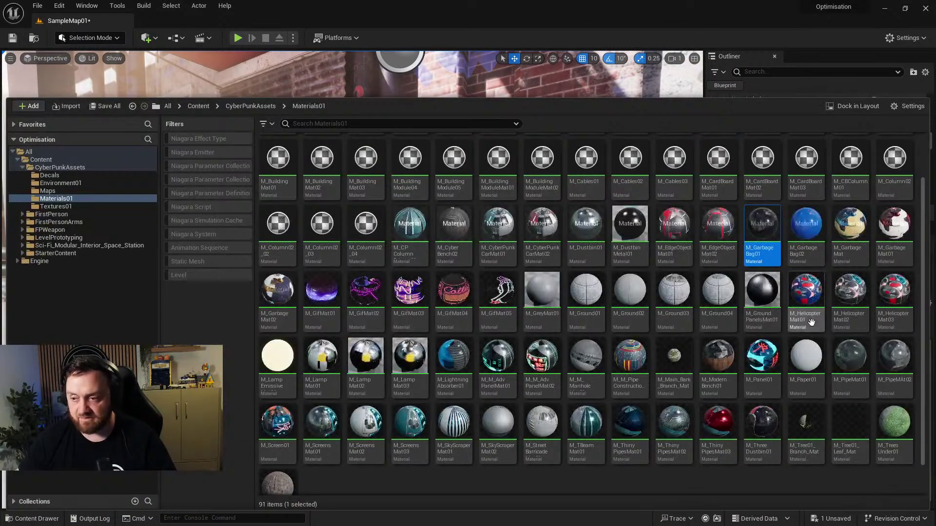
right_click(765, 229)
left_click(824, 414)
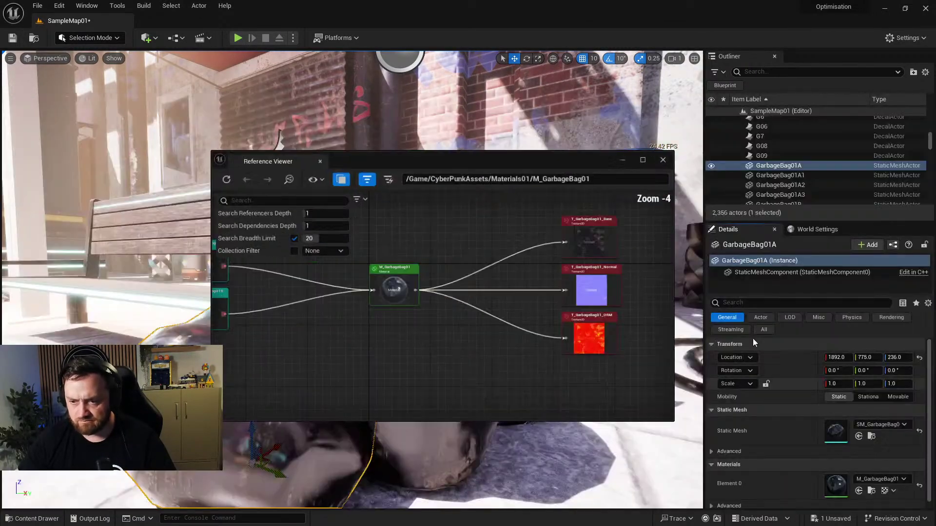
Browse from the reference graph to the T_GarbageBag01_Base texture, check its dimensions, and close both windows.
scroll(433, 284, "up", 4)
right_click_drag(533, 261, 495, 336)
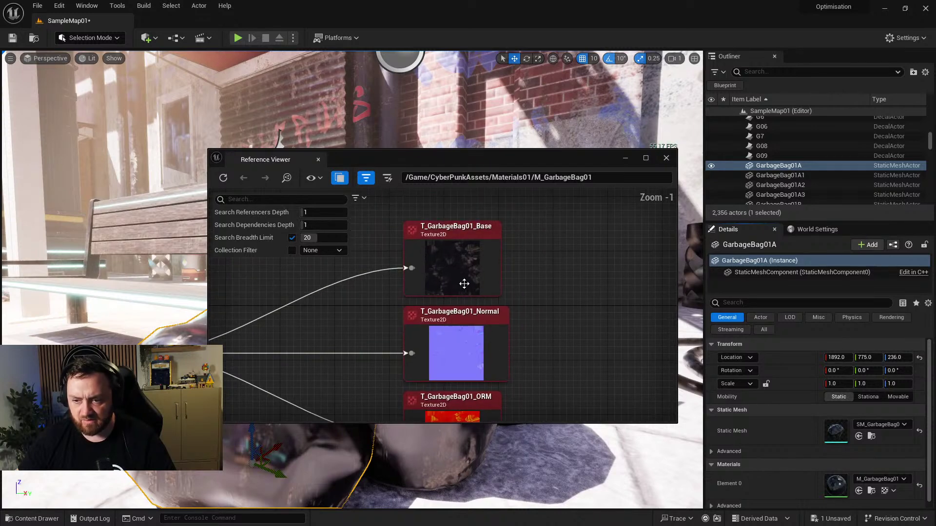
left_click(473, 276)
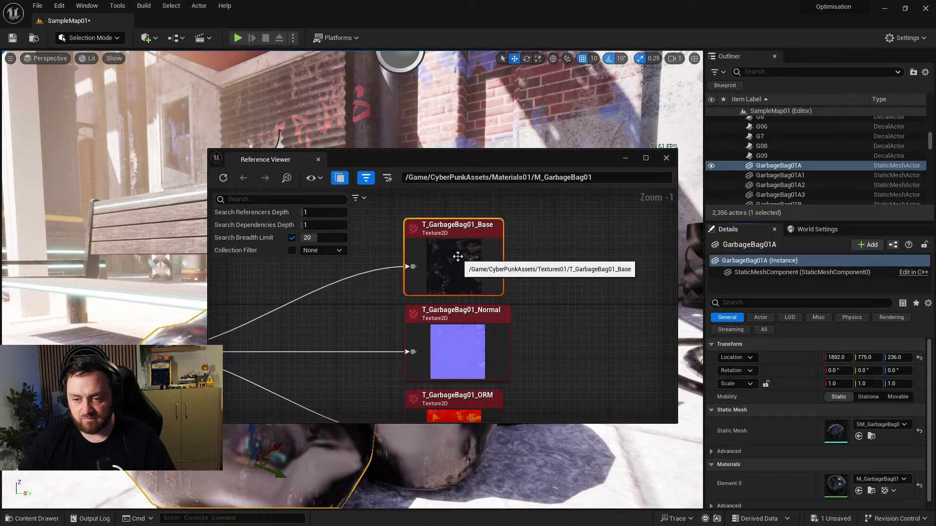
right_click(459, 260)
left_click(489, 276)
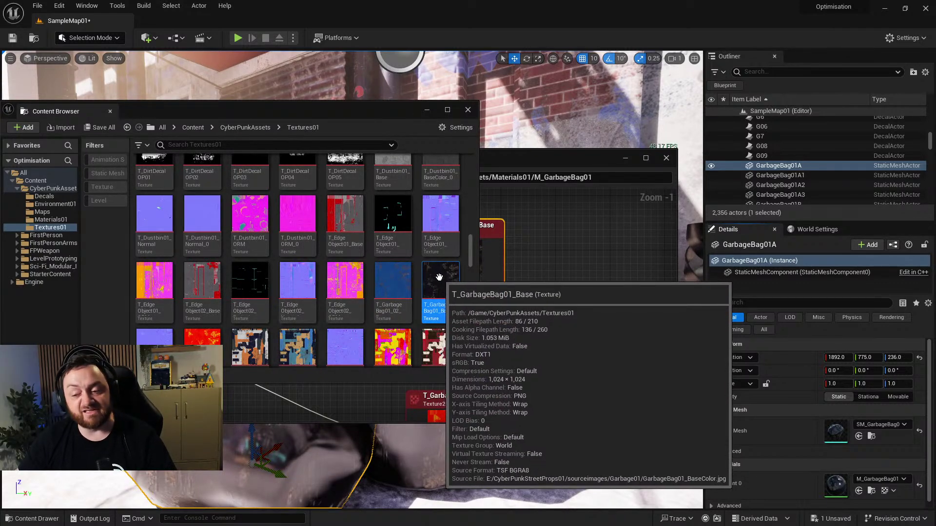
left_click(468, 109)
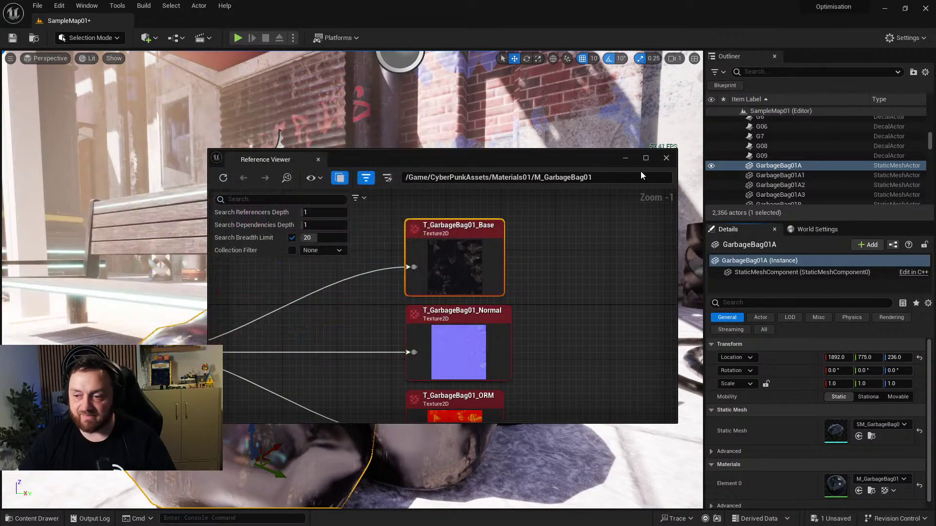
left_click(665, 157)
Select the red bottle on the pavement, locate its material M_GarbageMat01, and open it in the Reference Viewer.
right_click_drag(460, 365, 461, 364)
right_click_drag(292, 210, 257, 218)
left_click(257, 218)
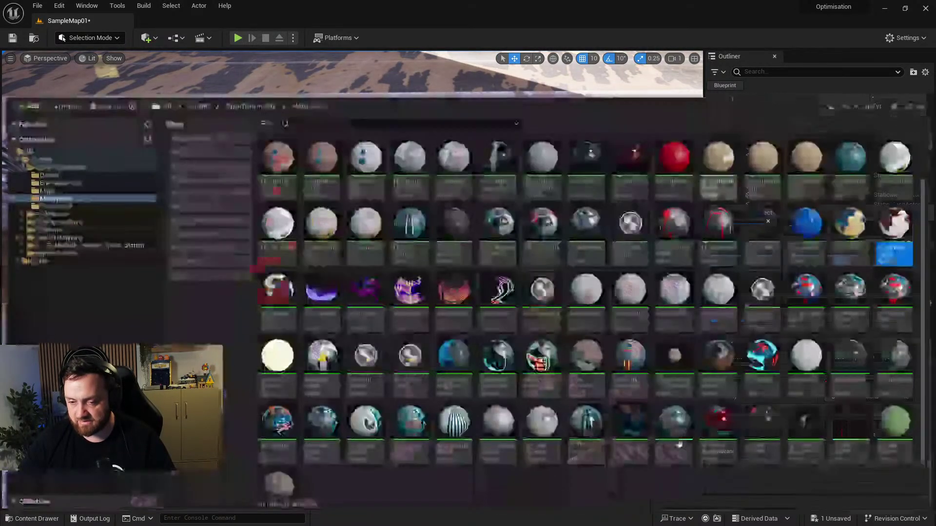
left_click(872, 492)
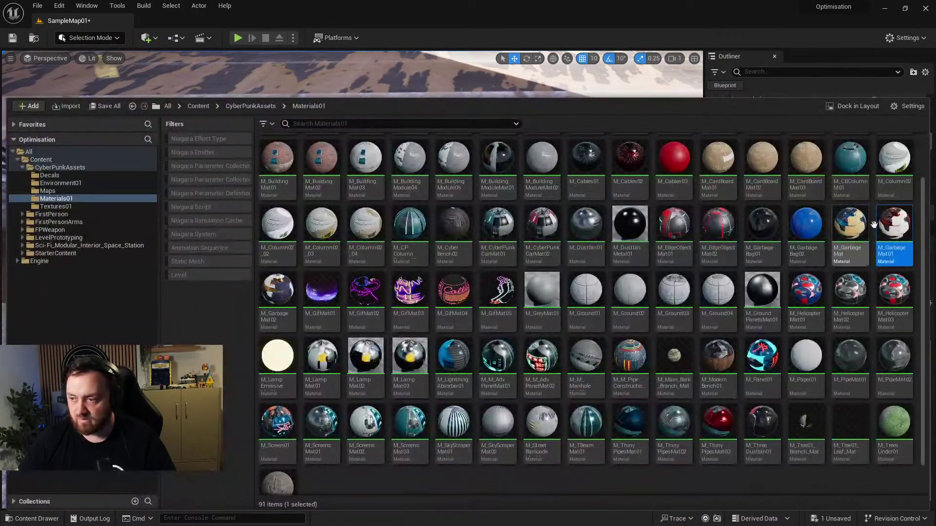
right_click(894, 224)
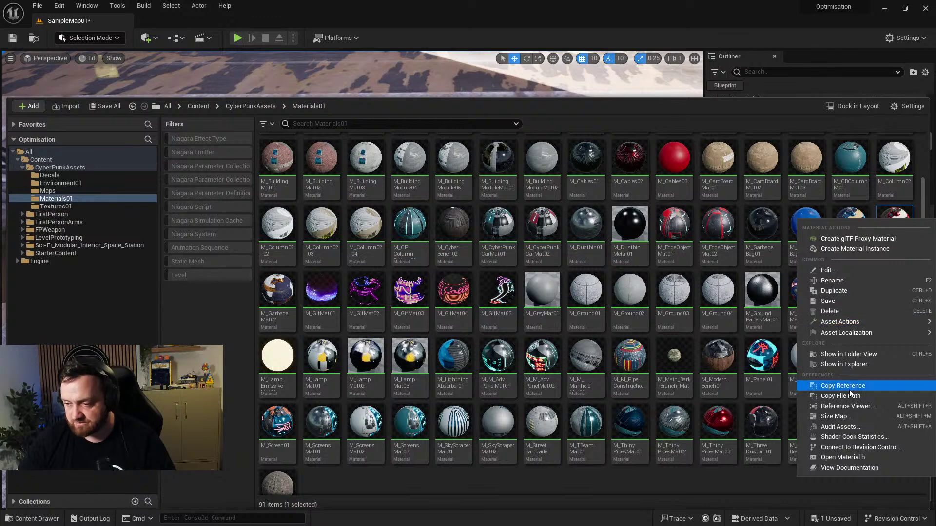
left_click(847, 406)
Browse from the reference graph to the T_Garbages02_GarbageMat02_Base texture, then close the Content Browser and Reference Viewer.
right_click_drag(552, 313, 385, 292)
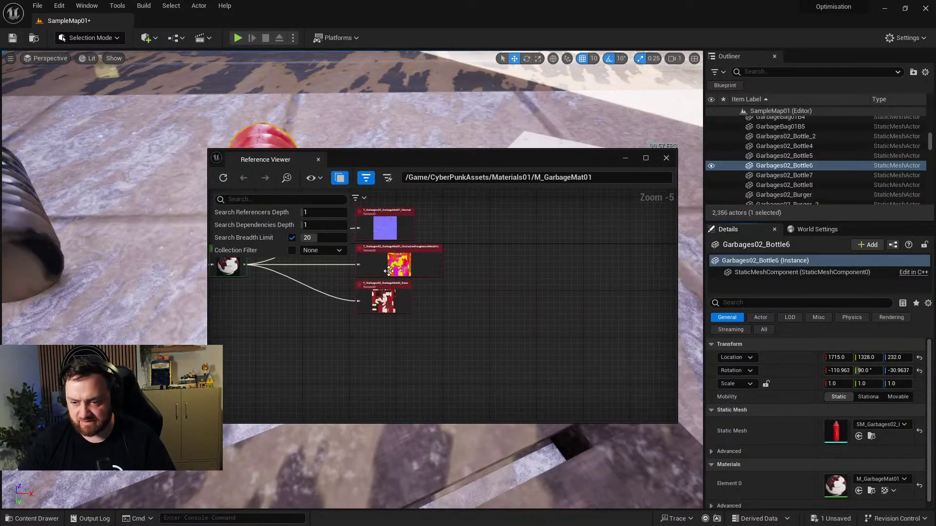
scroll(385, 293, "up", 4)
left_click(385, 312)
right_click(386, 311)
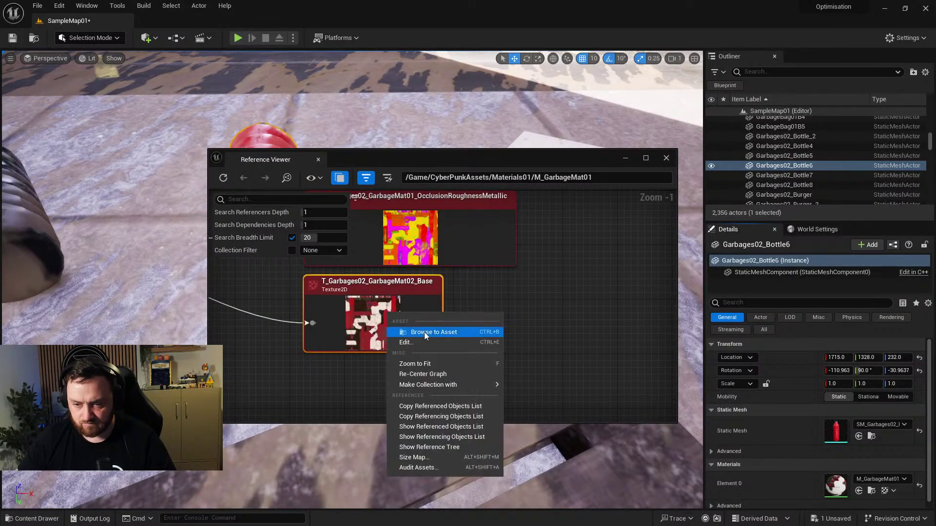
left_click(420, 328)
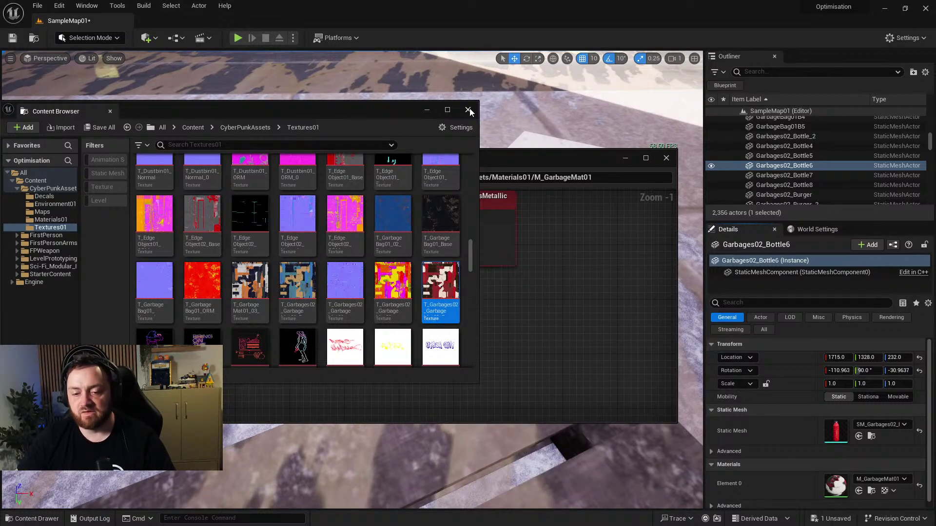
left_click(468, 110)
left_click(666, 158)
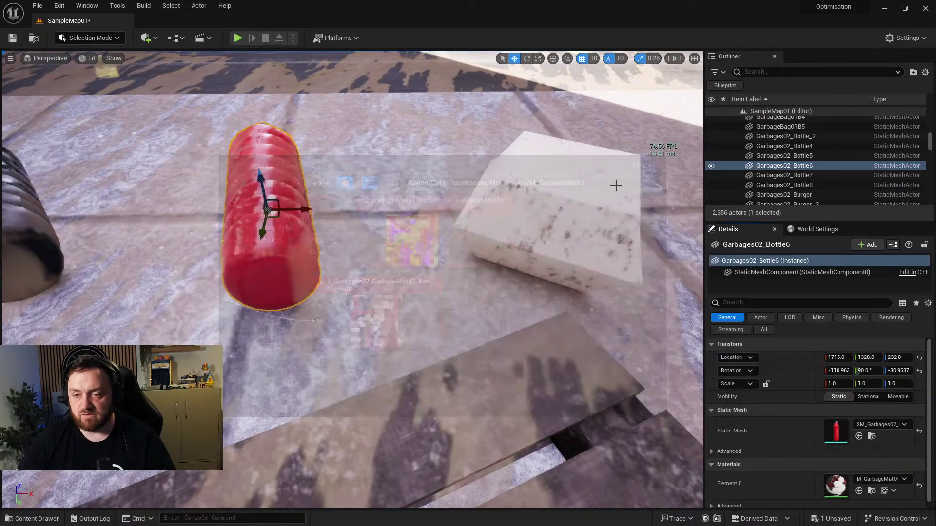
Reopen the texture statistics and sort the textures by current memory, largest first.
scroll(342, 243, "down", 5)
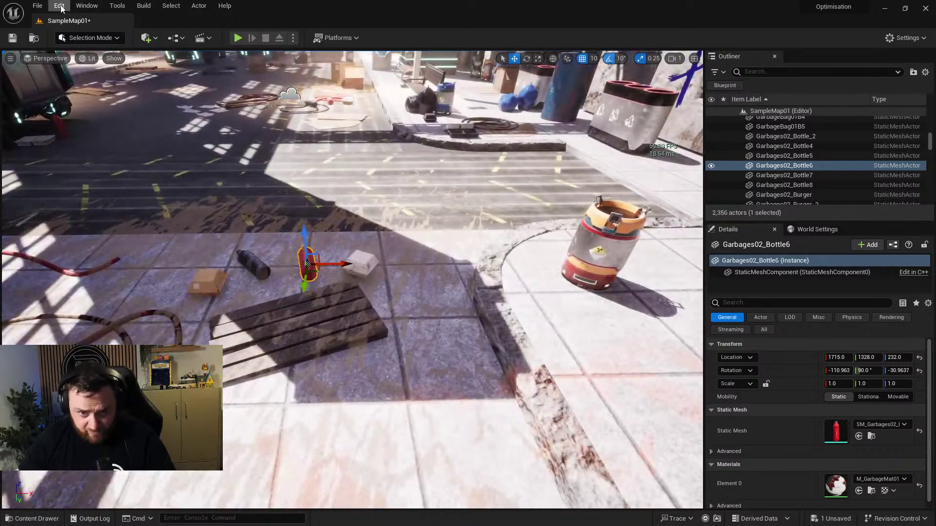
left_click(117, 6)
mouse_move(160, 221)
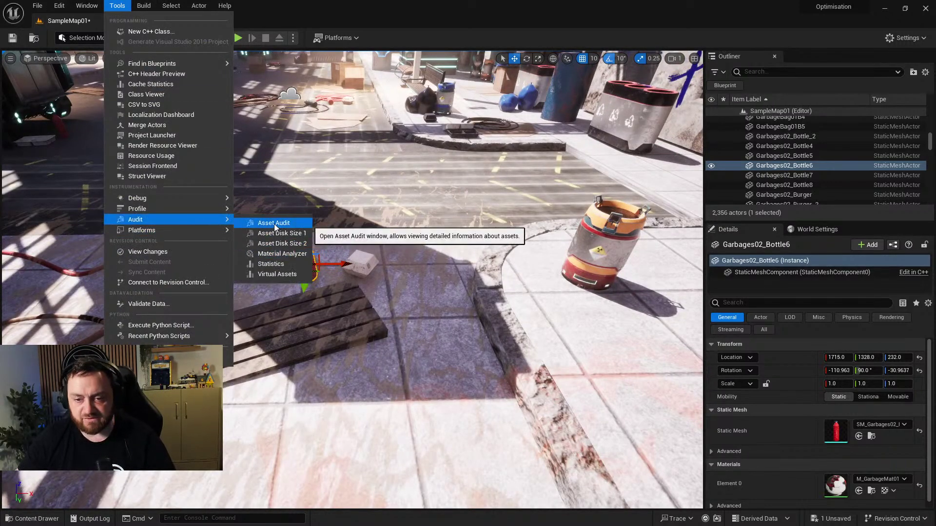
left_click(273, 265)
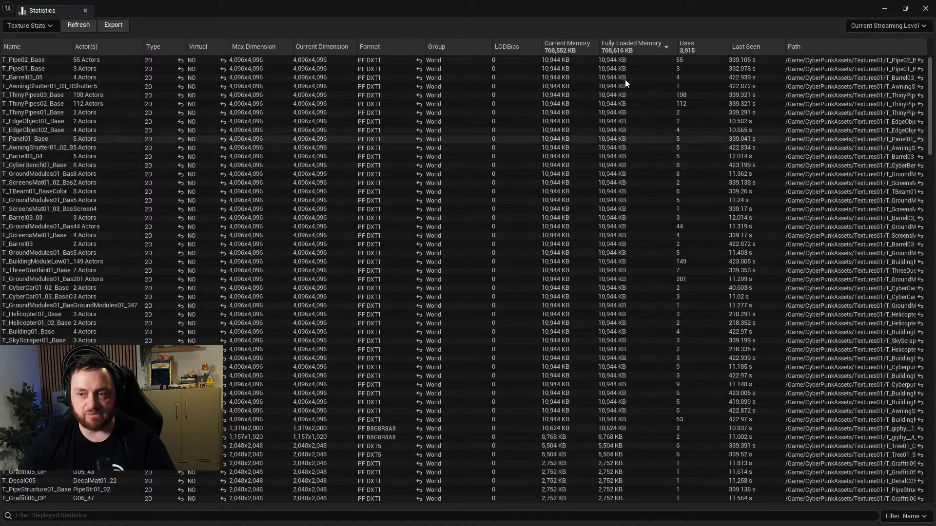
left_click(563, 48)
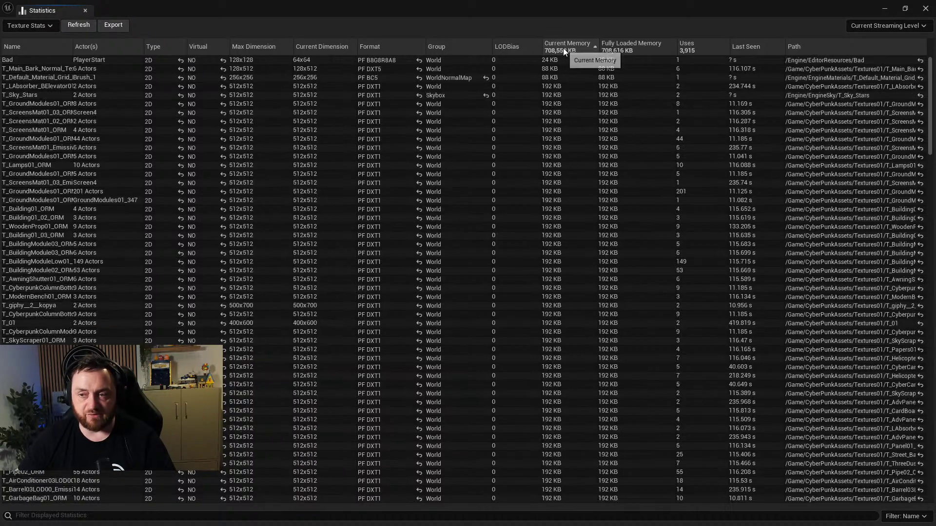
left_click(566, 46)
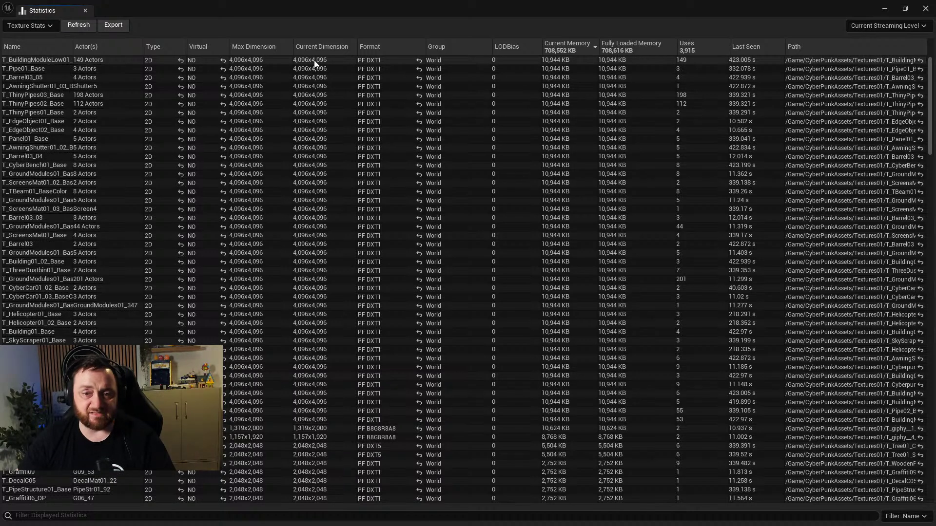
Sort the texture statistics by current dimension, largest first, and highlight all the 4,096x4,096 dimension entries.
left_click(332, 48)
left_click(330, 46)
left_click(329, 51)
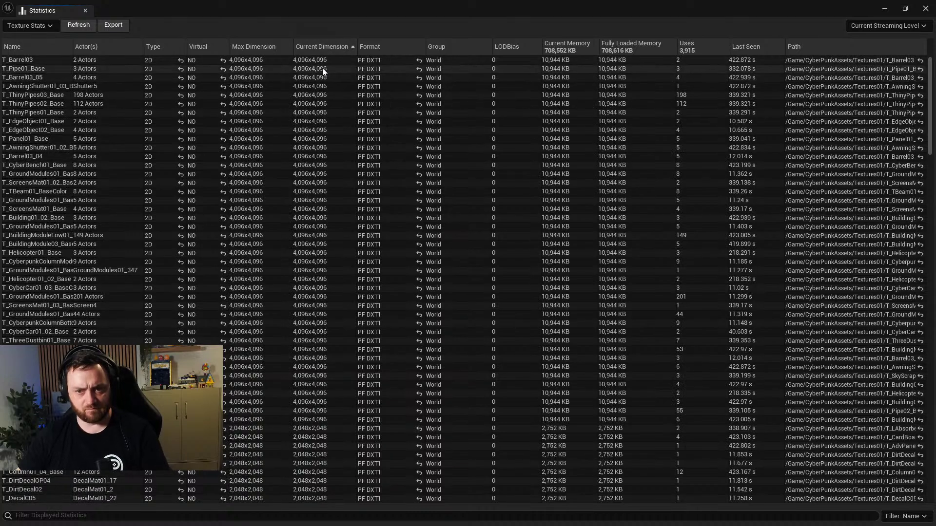
left_click(313, 63)
scroll(295, 428, "down", 2)
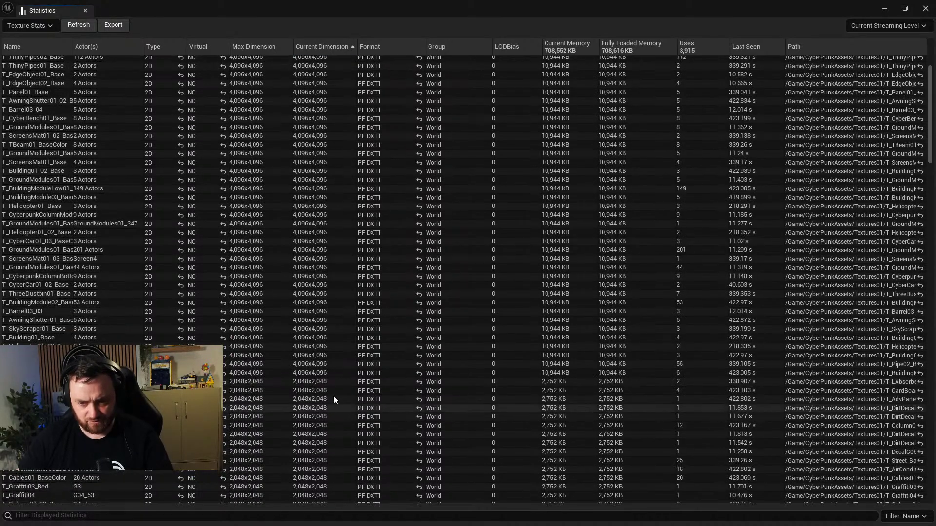
left_click(331, 373, "shift")
scroll(341, 400, "up", 2)
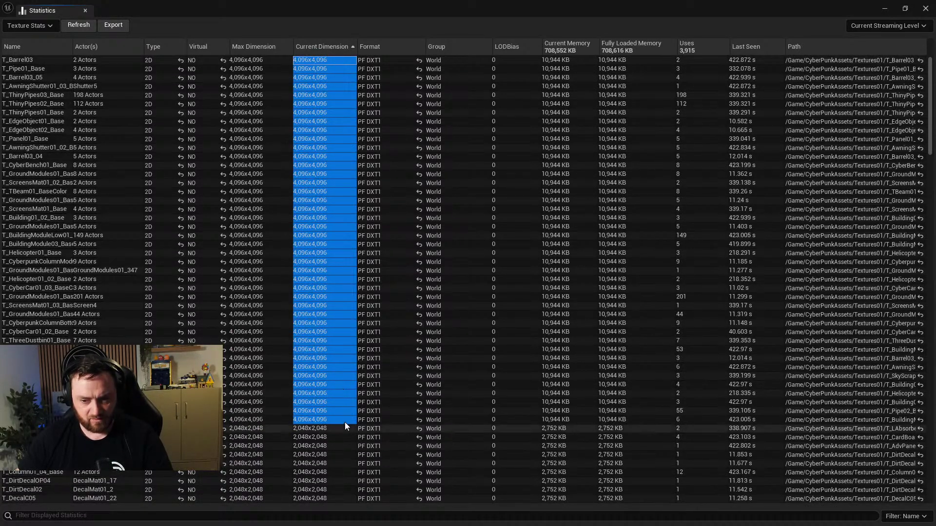
Try to locate all the 4,096x4,096 textures in the Content Browser from their selected names, then dismiss it and minimize the statistics.
left_click(52, 60)
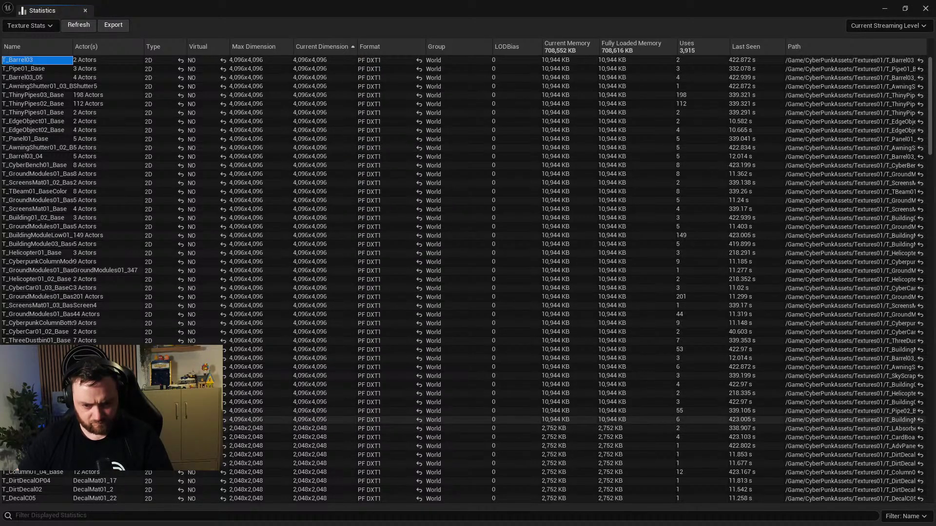
left_click(52, 419, "shift")
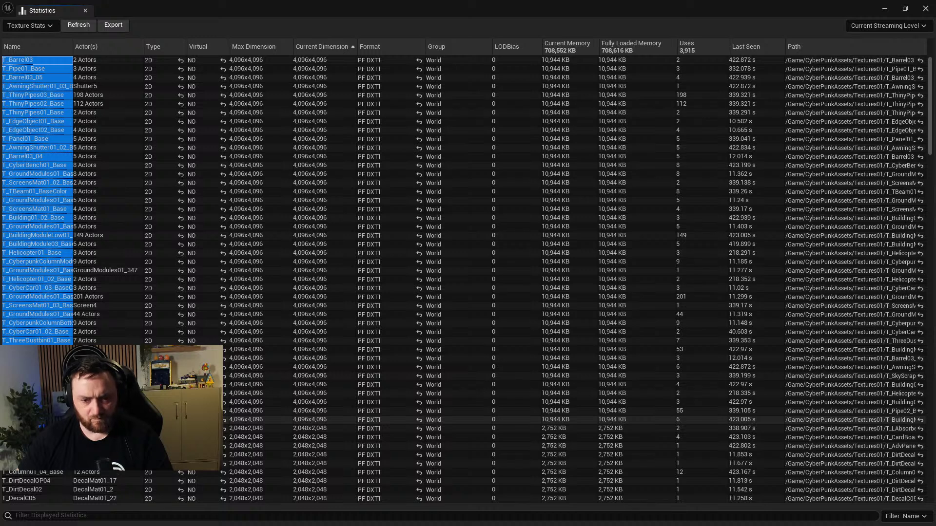
key("ctrl+b")
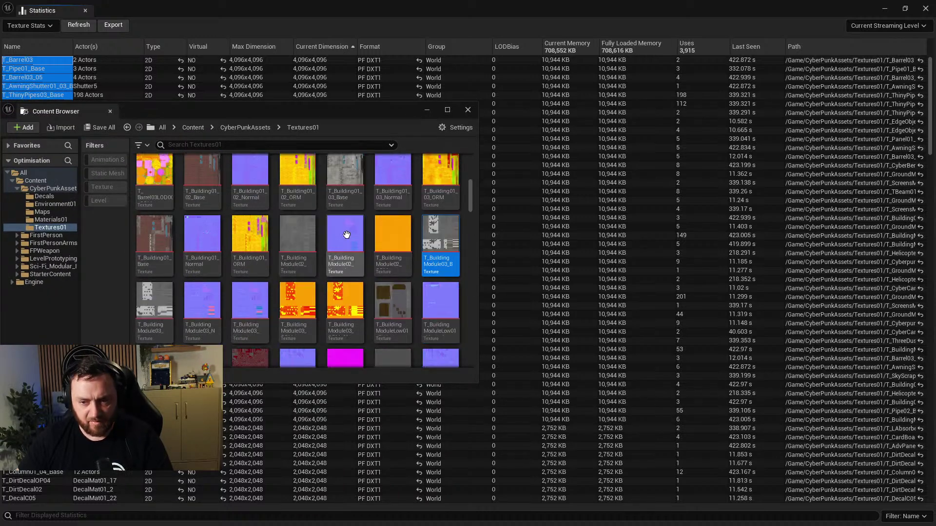
left_click_drag(331, 110, 507, 102)
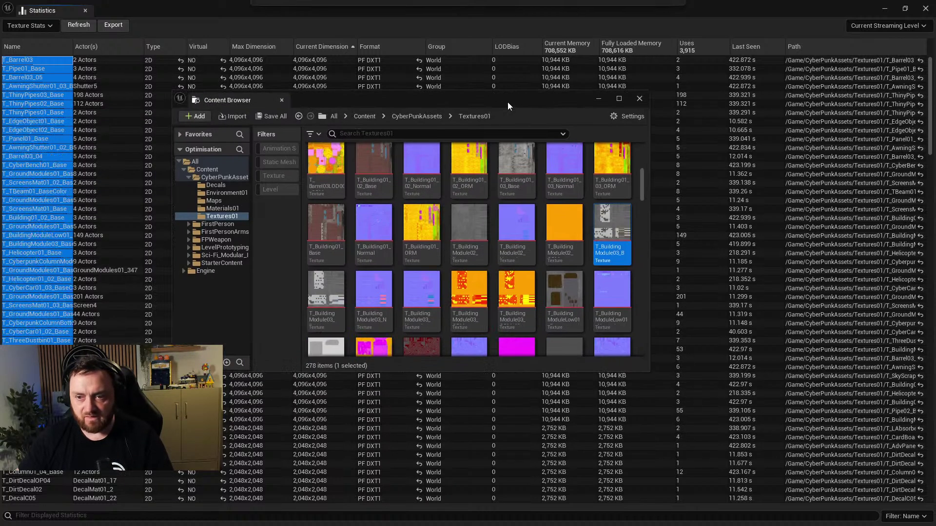
left_click(638, 99)
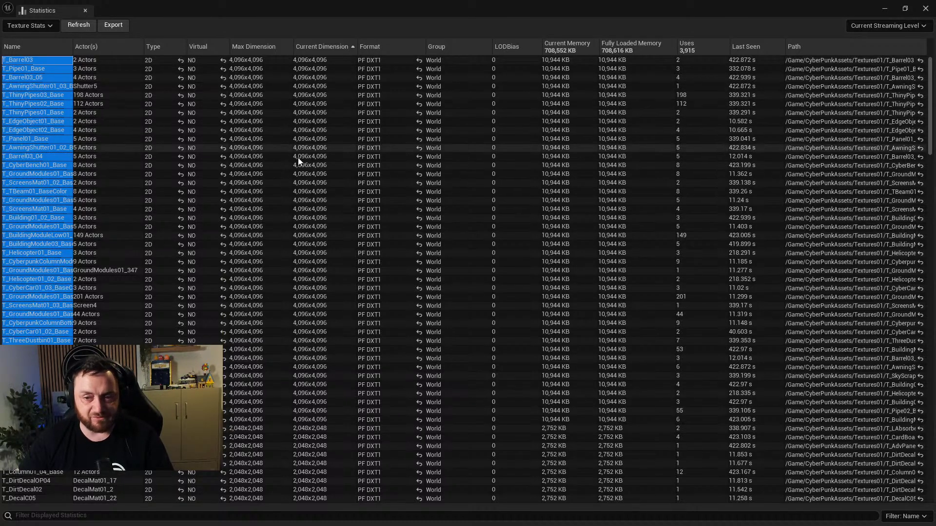
left_click(885, 10)
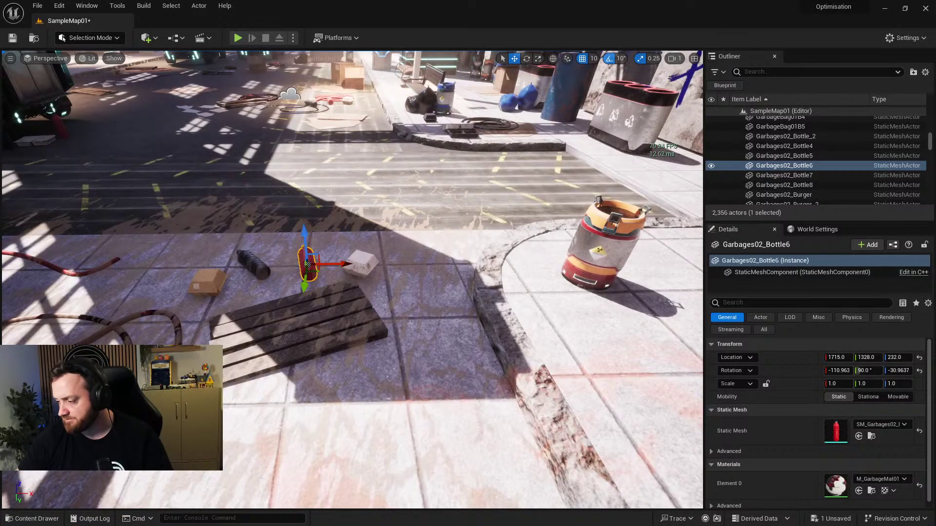
Dismiss the texture statistics and browse the project content to the Textures01 folder inside CyberPunkAssets.
key("alt+Tab")
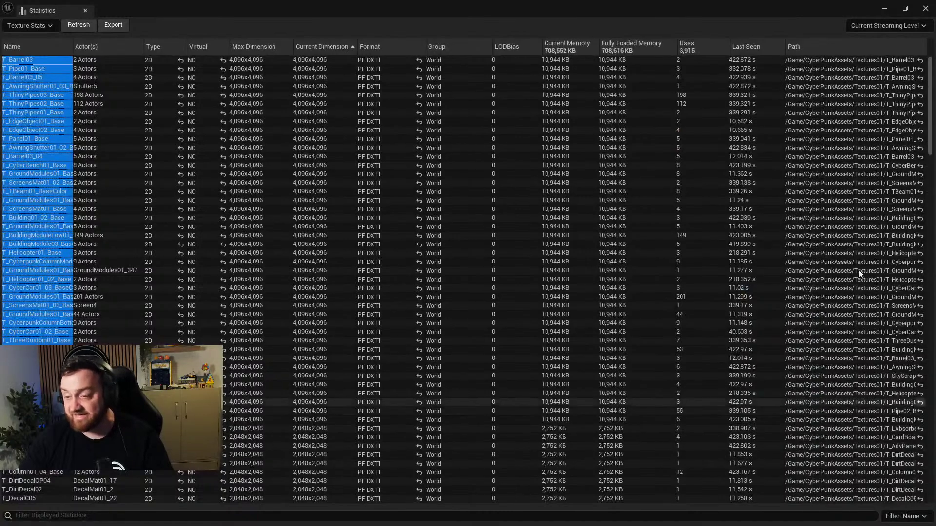
left_click(884, 8)
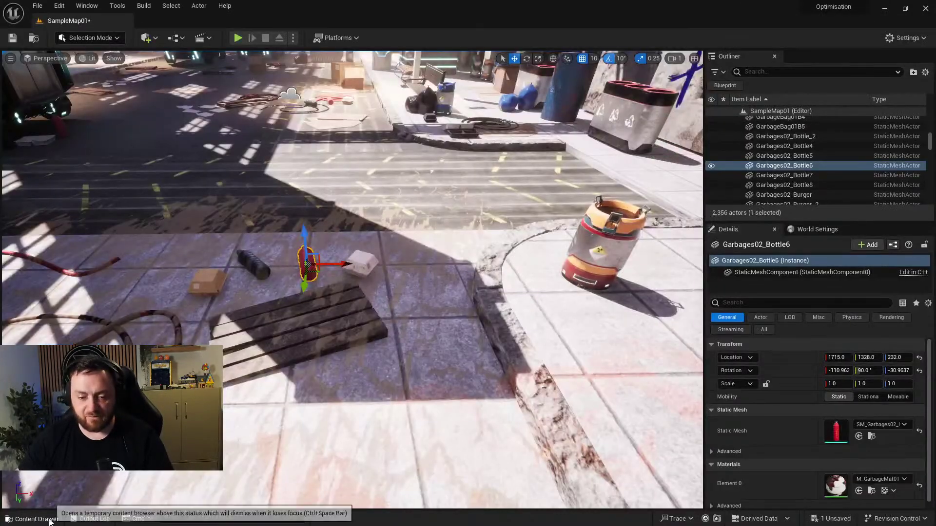
left_click(31, 518)
left_click(240, 107)
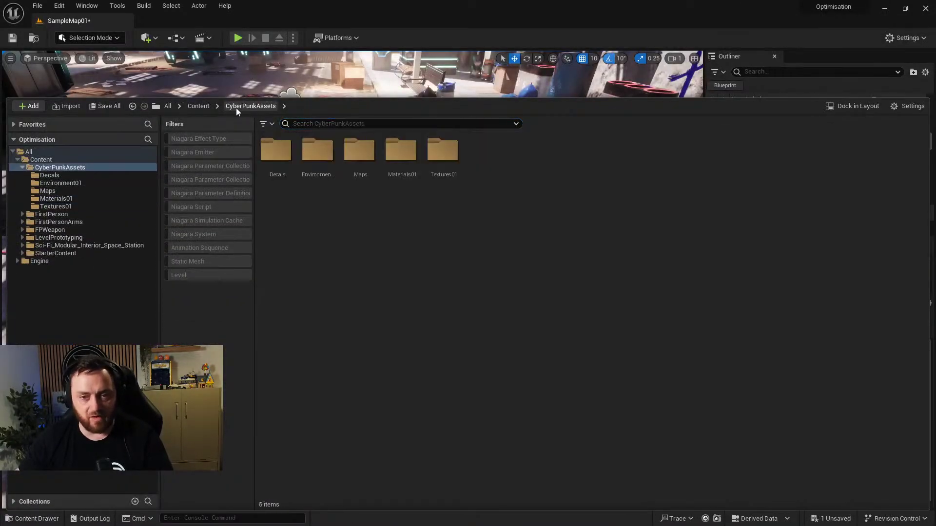
left_click(276, 156)
left_click(310, 144)
double_click(309, 143)
left_click(250, 106)
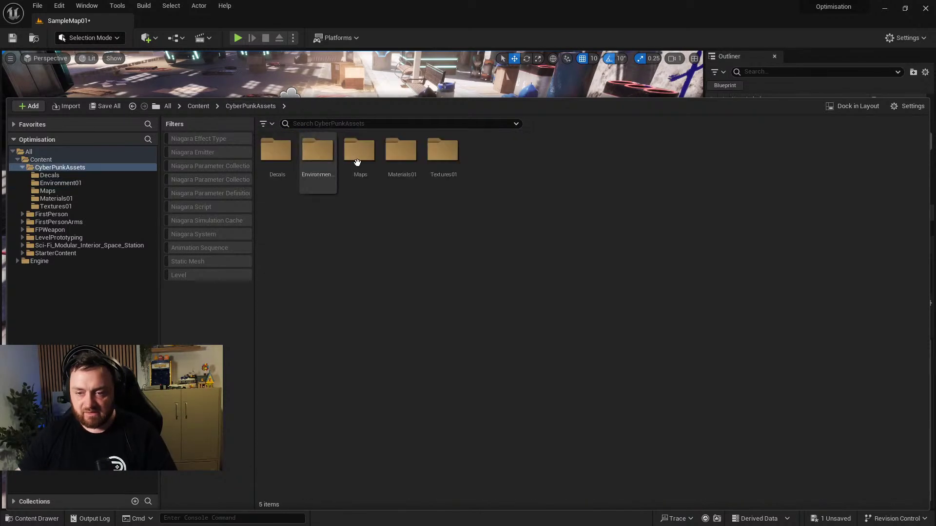
left_click(443, 151)
double_click(443, 151)
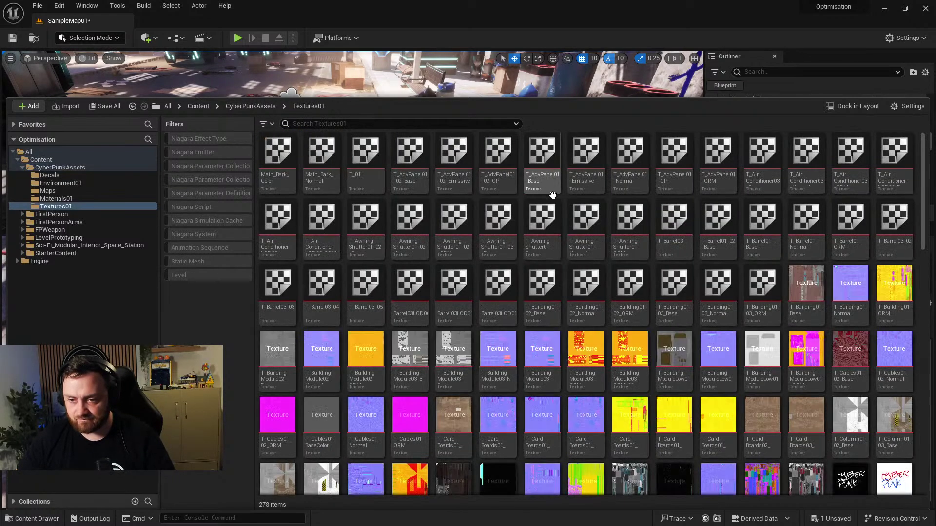
Search the Textures01 folder for "base" and check the dimensions of individual textures.
mouse_move(278, 187)
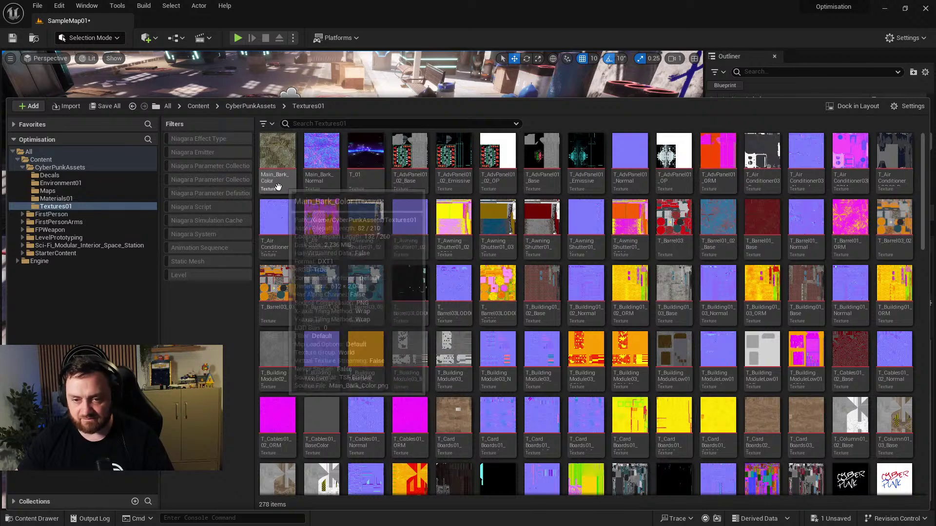
left_click(298, 125)
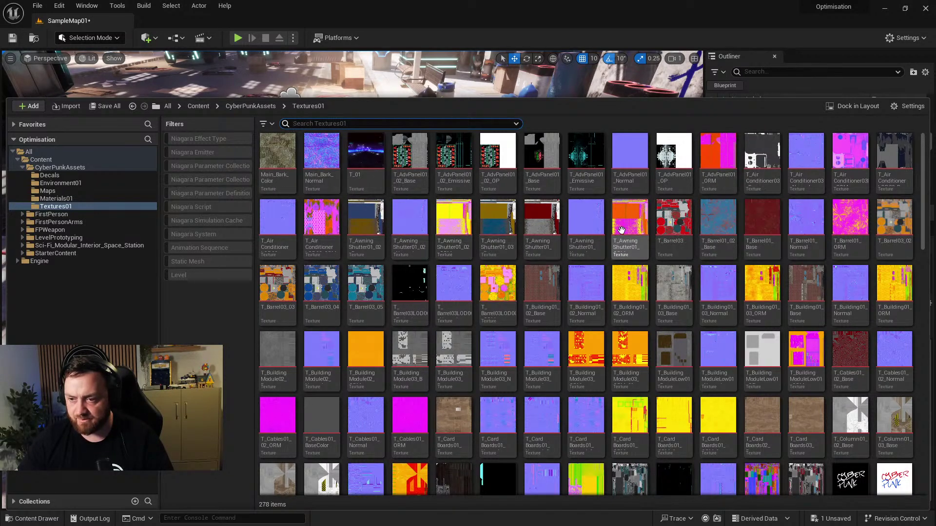
mouse_move(591, 290)
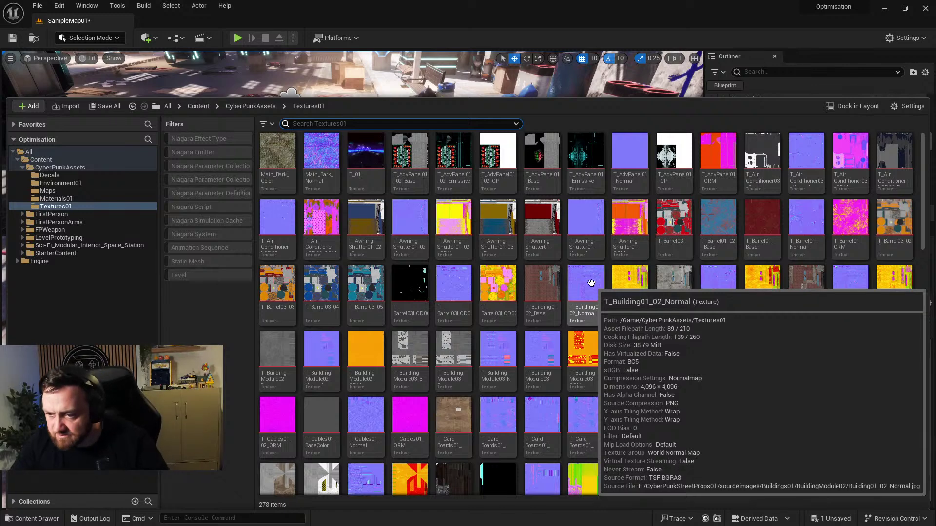
mouse_move(667, 256)
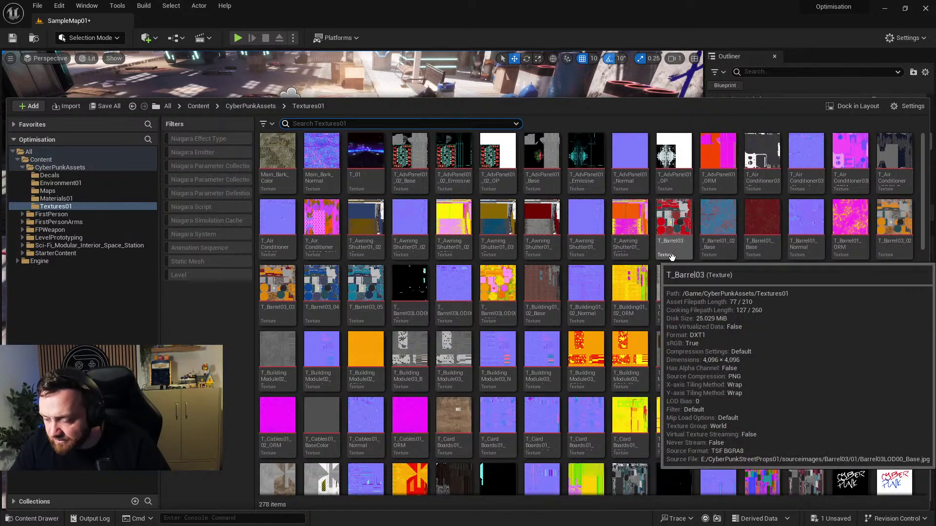
type("b")
mouse_move(613, 422)
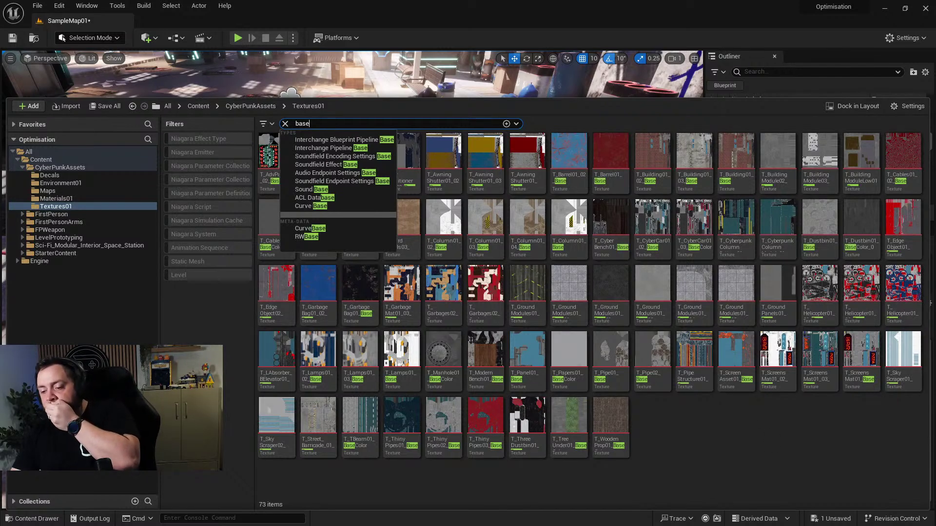
mouse_move(614, 406)
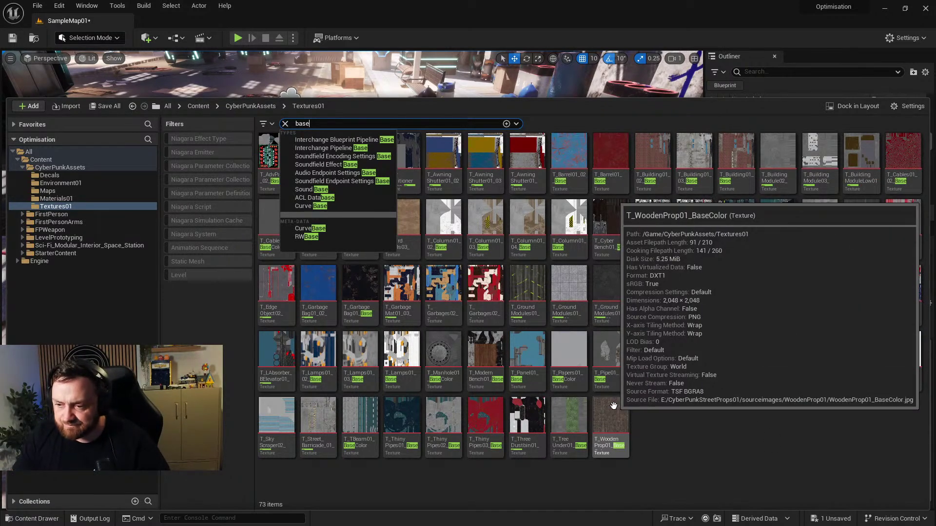
mouse_move(581, 159)
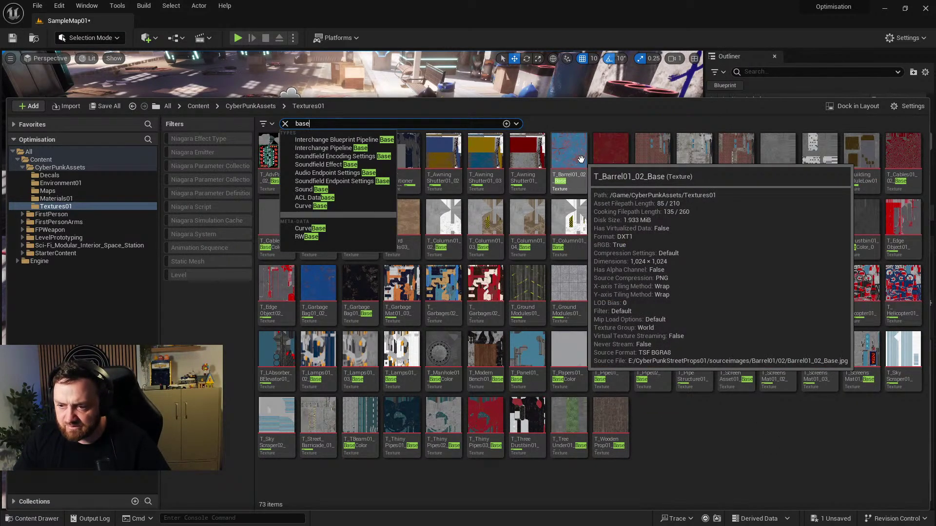
mouse_move(509, 286)
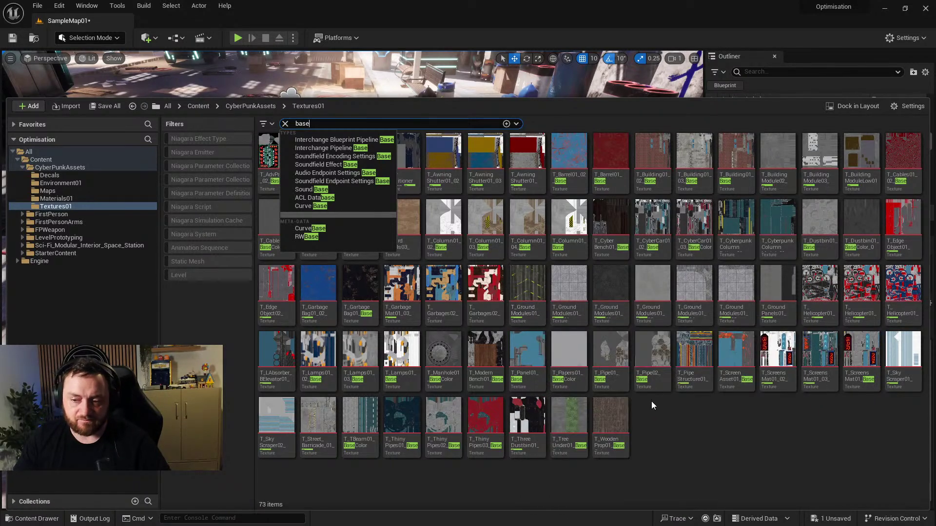
left_click(650, 399)
mouse_move(604, 350)
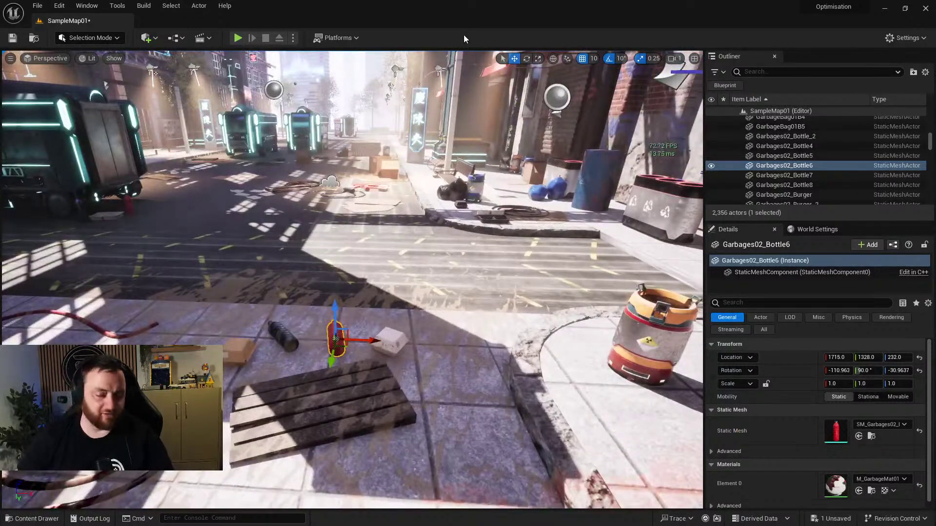
mouse_move(461, 236)
right_mouse_down()
mouse_move(371, 190)
mouse_move(356, 234)
mouse_move(448, 263)
mouse_move(463, 258)
mouse_move(471, 229)
right_mouse_up()
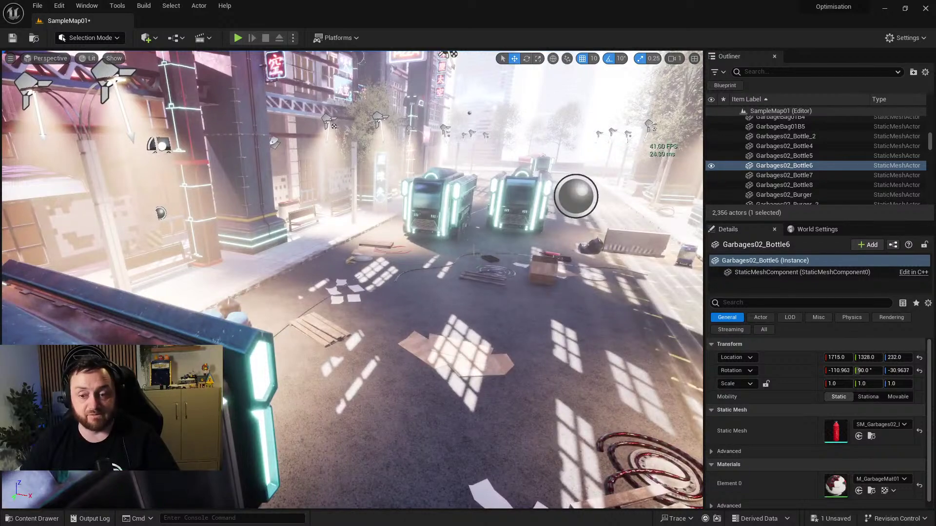
right_click_drag(405, 258, 396, 286)
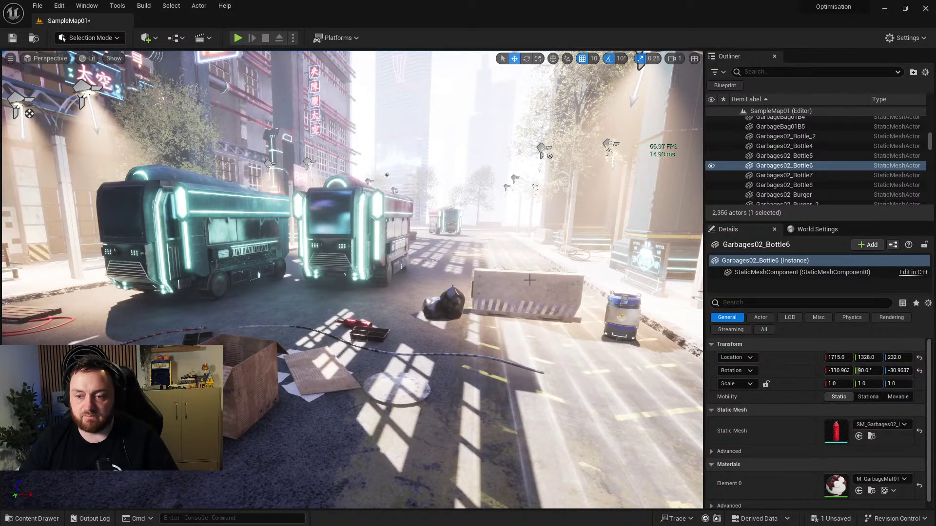
right_click_drag(426, 345, 348, 343)
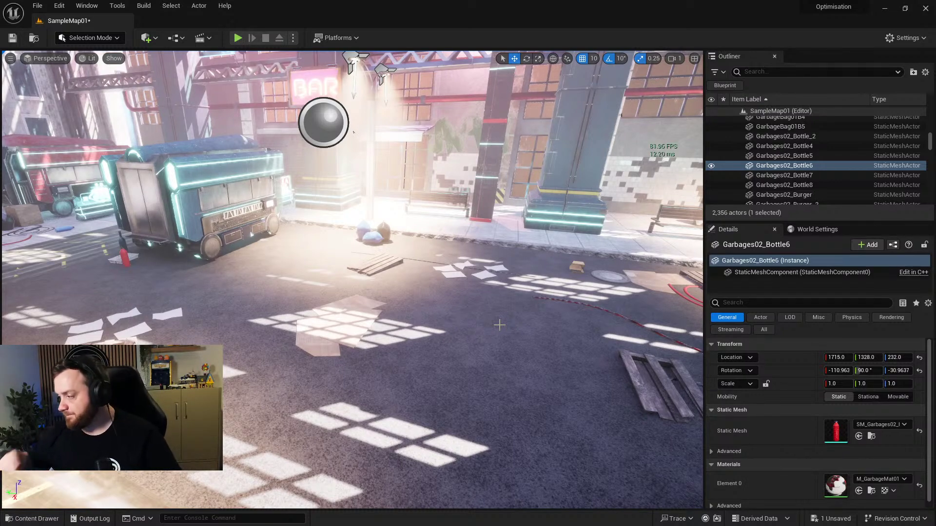
right_click_drag(353, 132, 331, 134)
right_click_drag(352, 279, 388, 261)
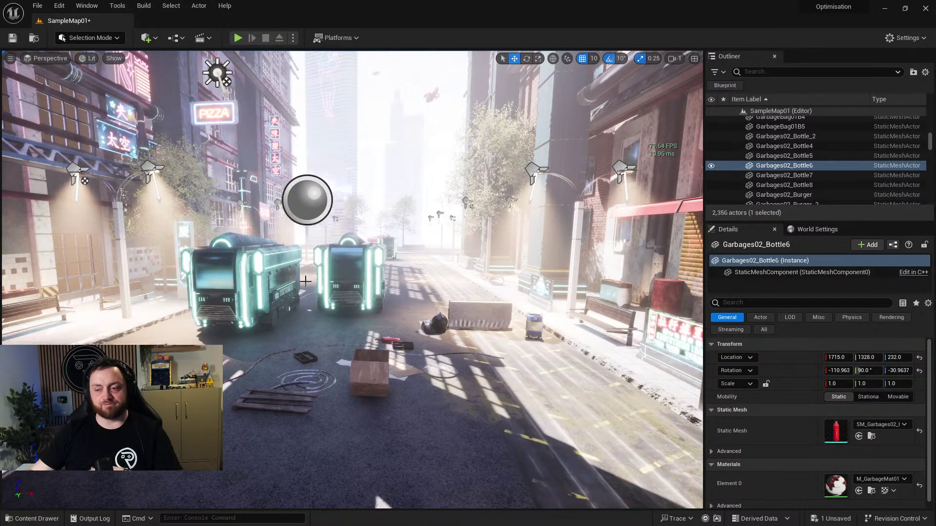
Clear the "base" search in the Textures01 folder and open the T_Barrel03LOD00_ORM texture.
left_click(48, 522)
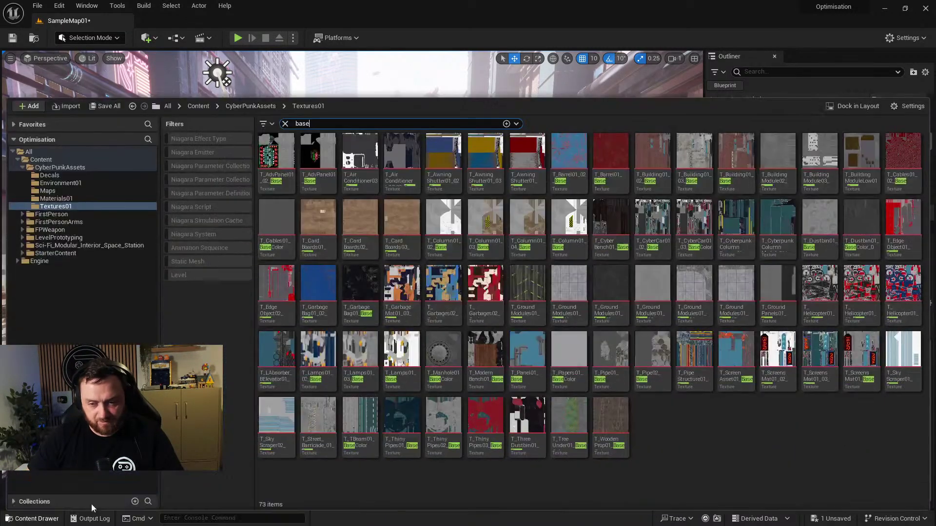
left_click(285, 124)
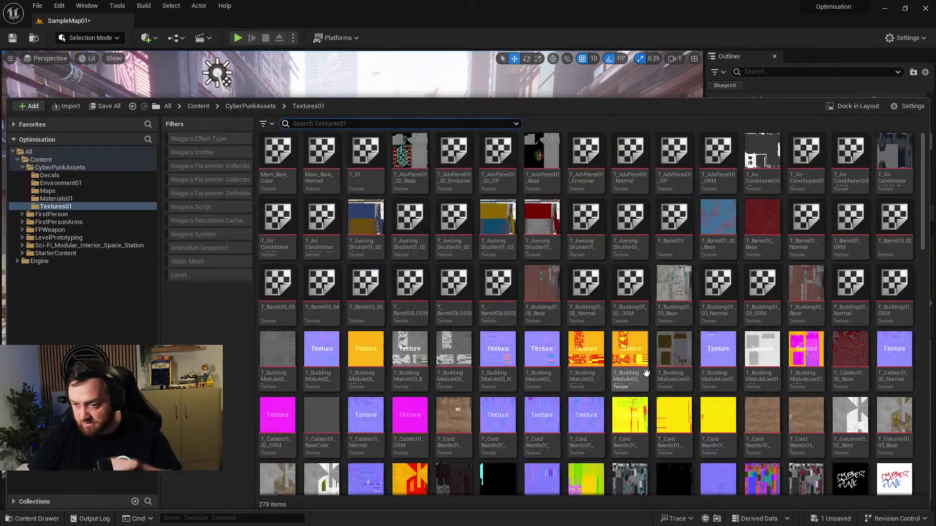
left_click(502, 283)
double_click(502, 283)
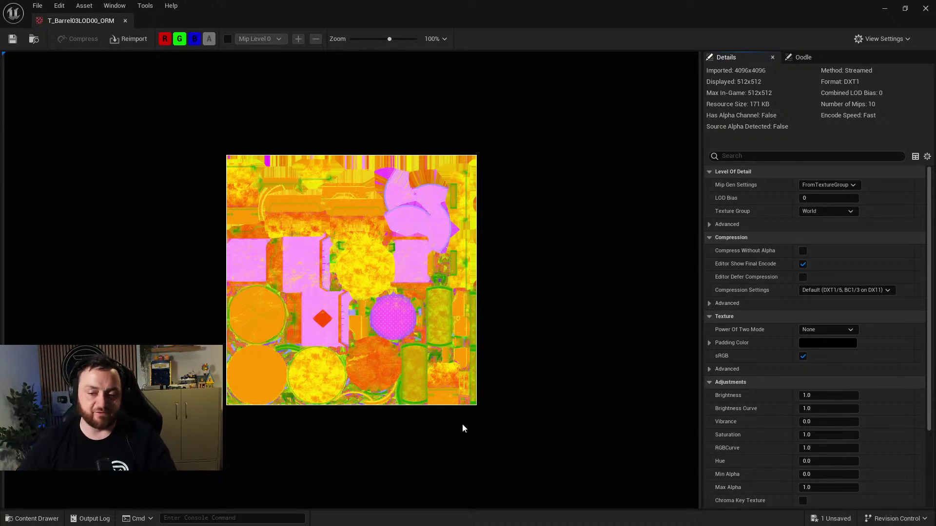
Inspect the barrel texture's red, green and blue channels separately, restore all three and close the texture.
left_click(165, 39)
left_click(180, 39)
left_click(195, 39)
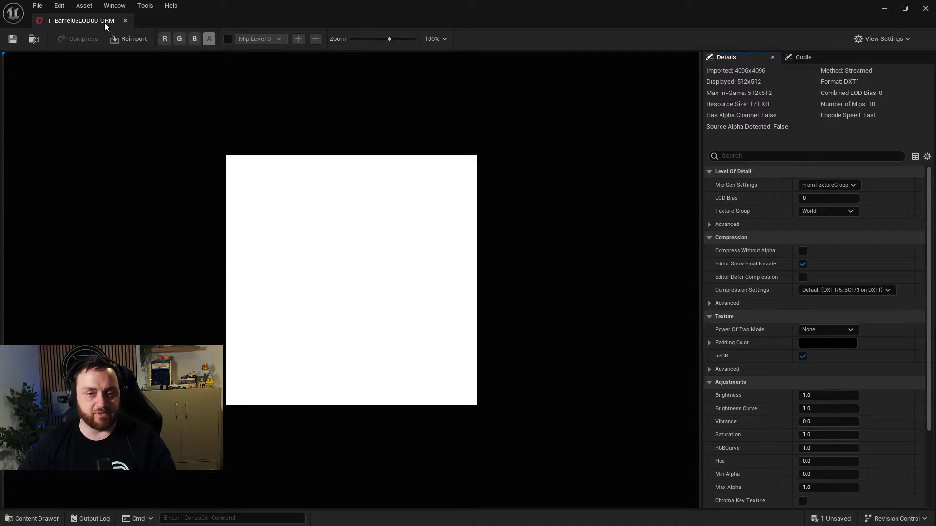
left_click(164, 39)
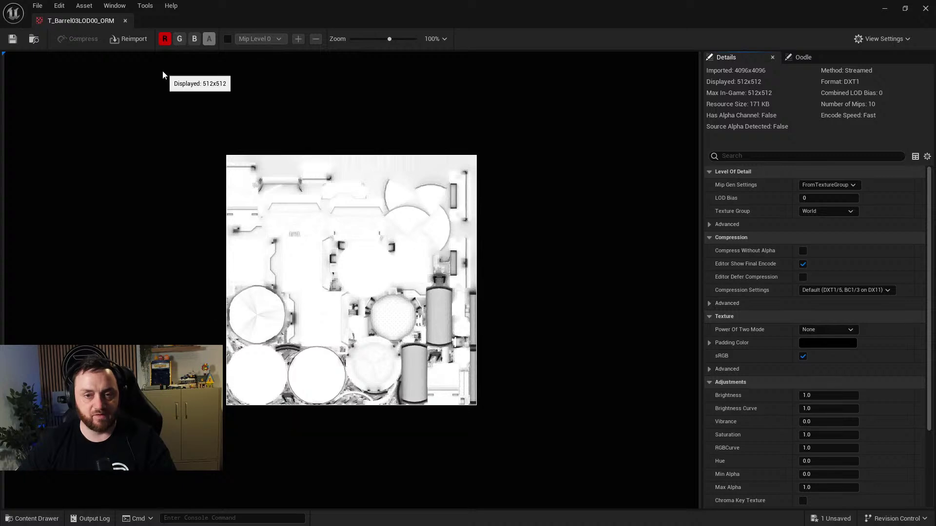
left_click(164, 39)
left_click(178, 40)
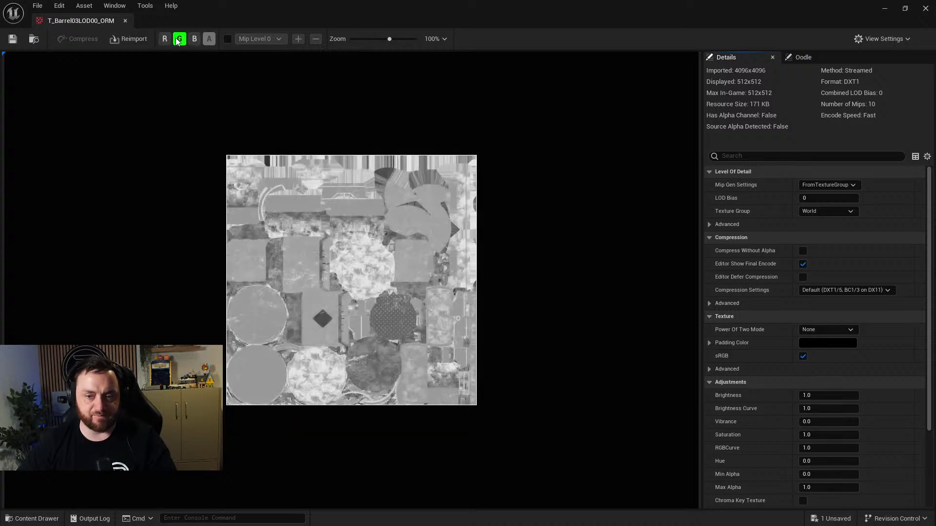
left_click(178, 41)
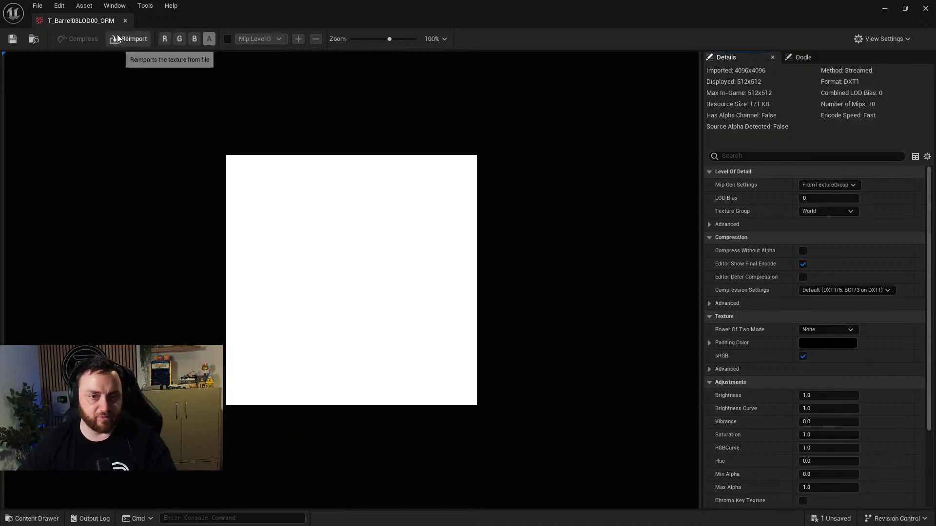
left_click(195, 40)
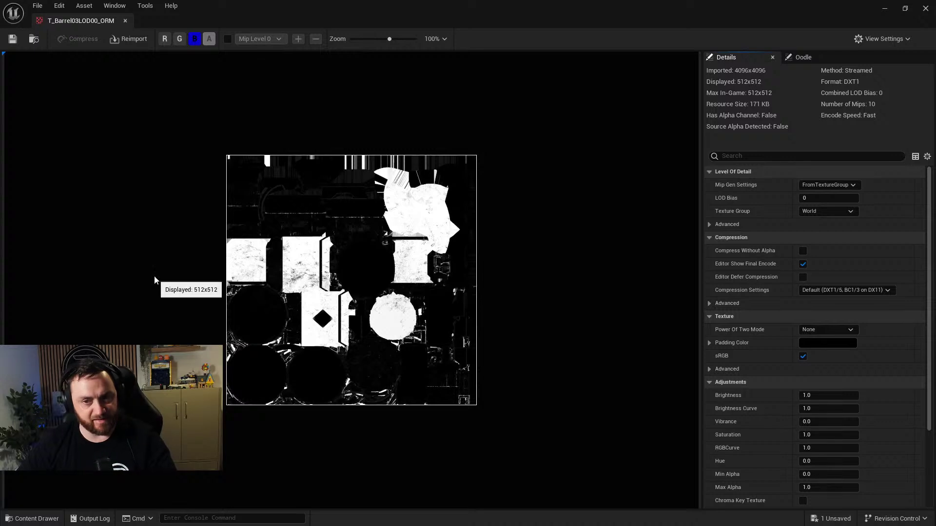
left_click(180, 39)
left_click(165, 39)
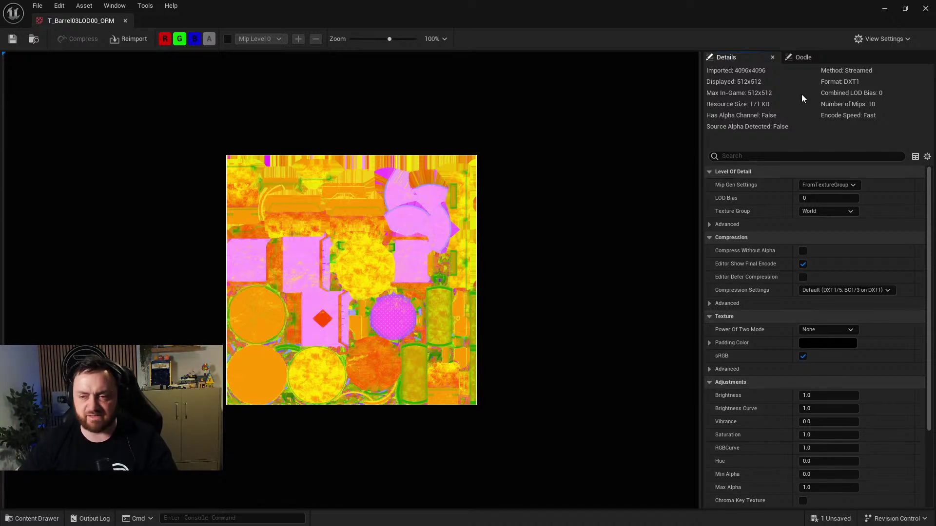
left_click(925, 9)
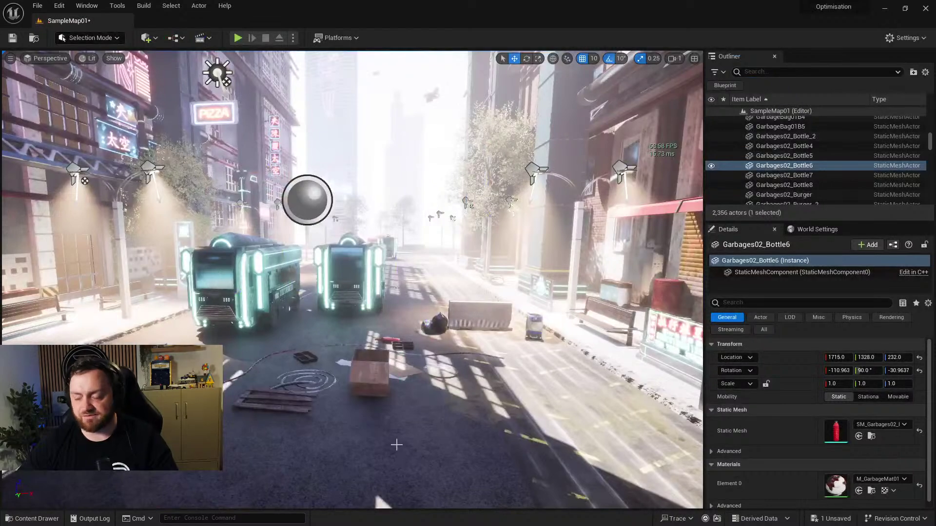
right_click_drag(547, 341, 515, 397)
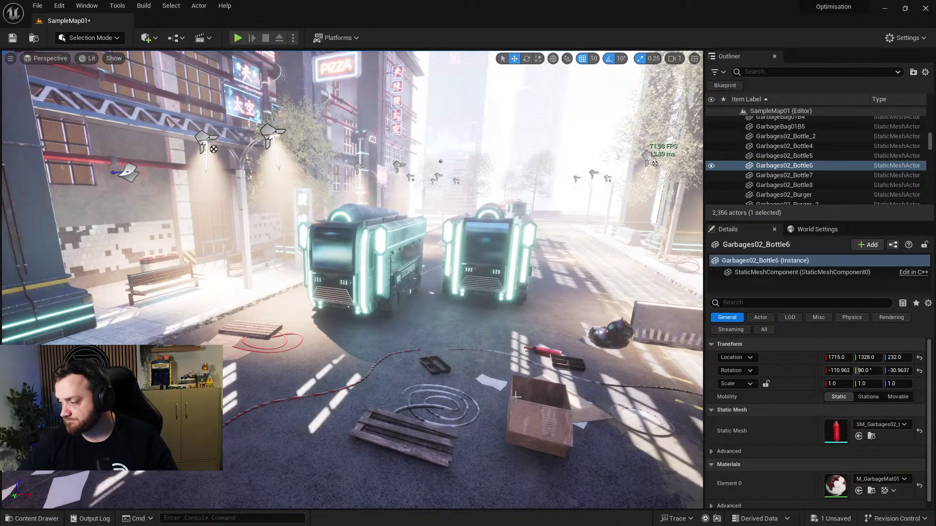
right_click_drag(397, 373, 467, 375)
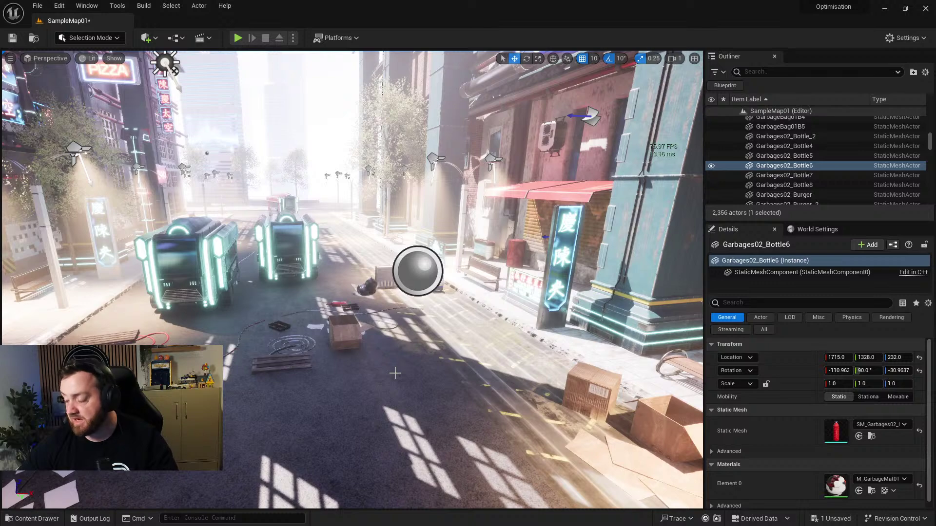
scroll(320, 331, "down", 5)
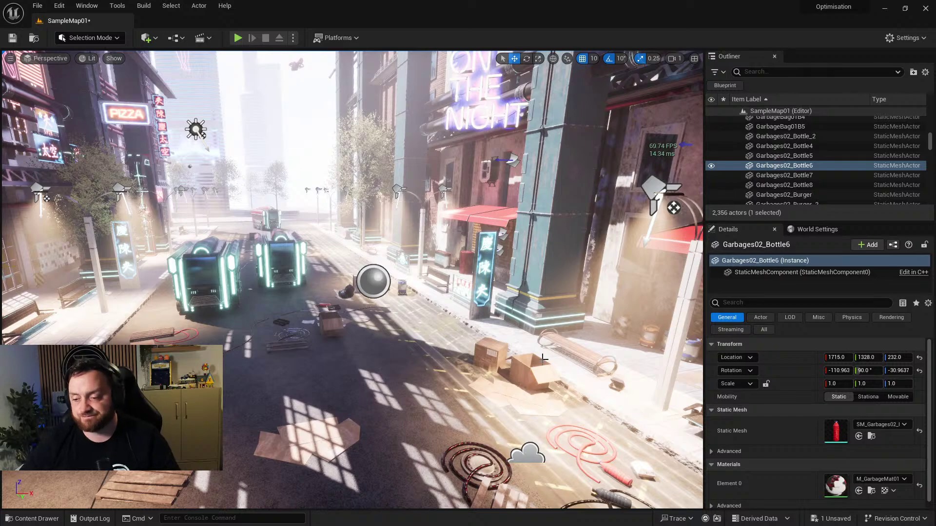
right_click_drag(519, 357, 157, 508)
Browse the project content back up to the root Content folder and dismiss the browser.
key("ctrl+space")
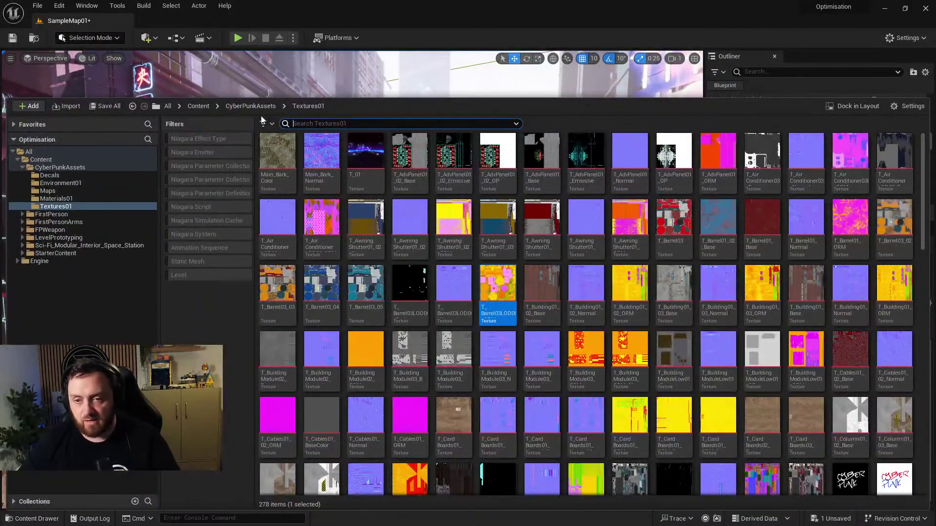
left_click(199, 107)
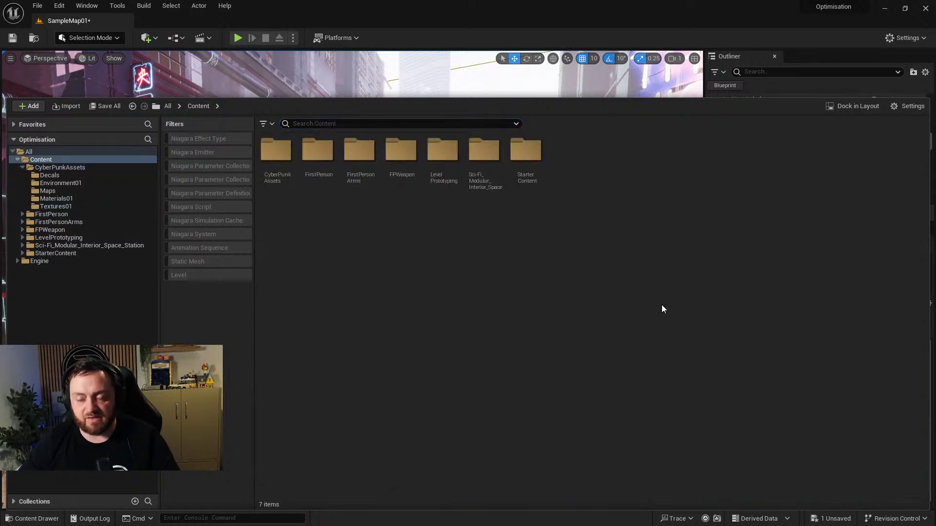
key("ctrl+space")
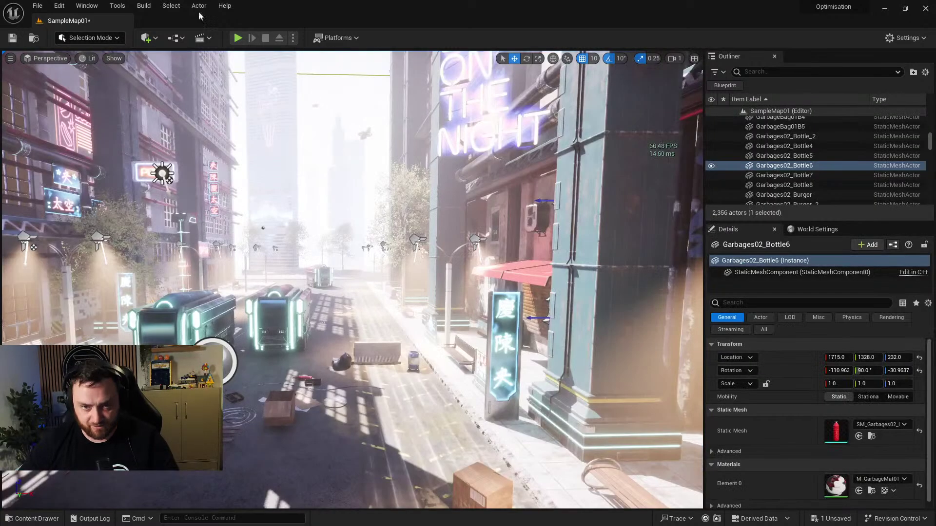
left_click(117, 5)
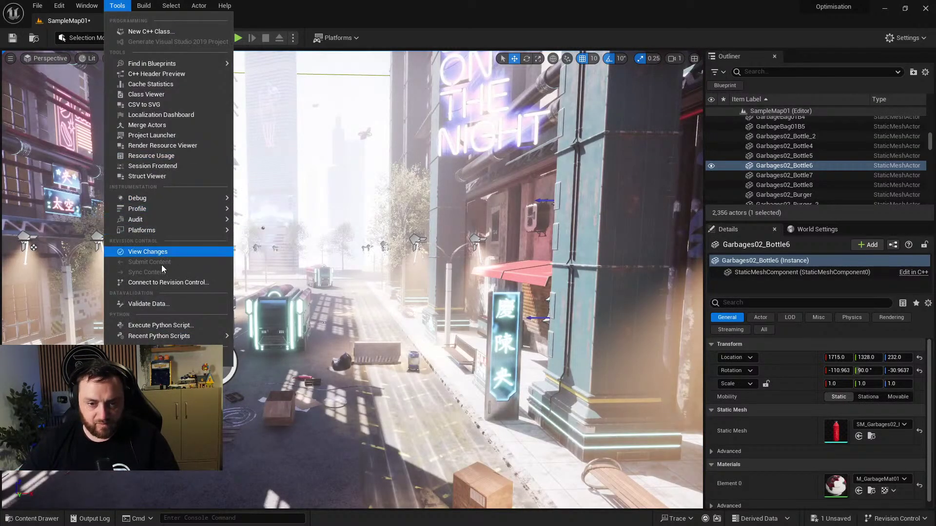
mouse_move(152, 223)
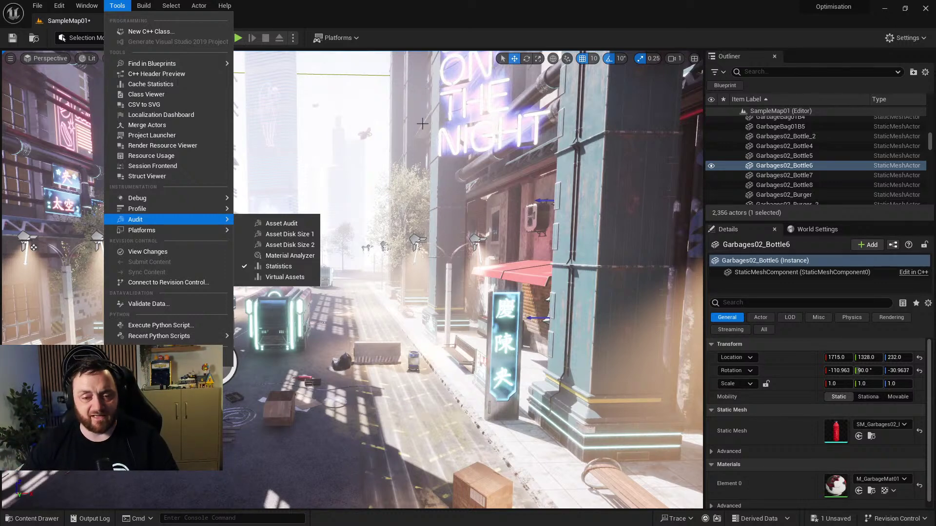
mouse_move(174, 208)
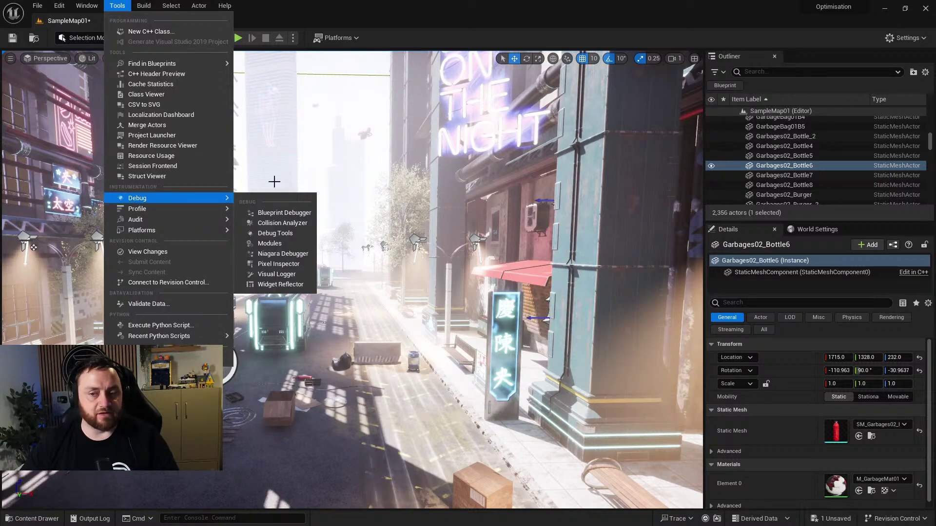
key("Escape")
right_click_drag(159, 173, 163, 155)
right_click_drag(484, 240, 463, 259)
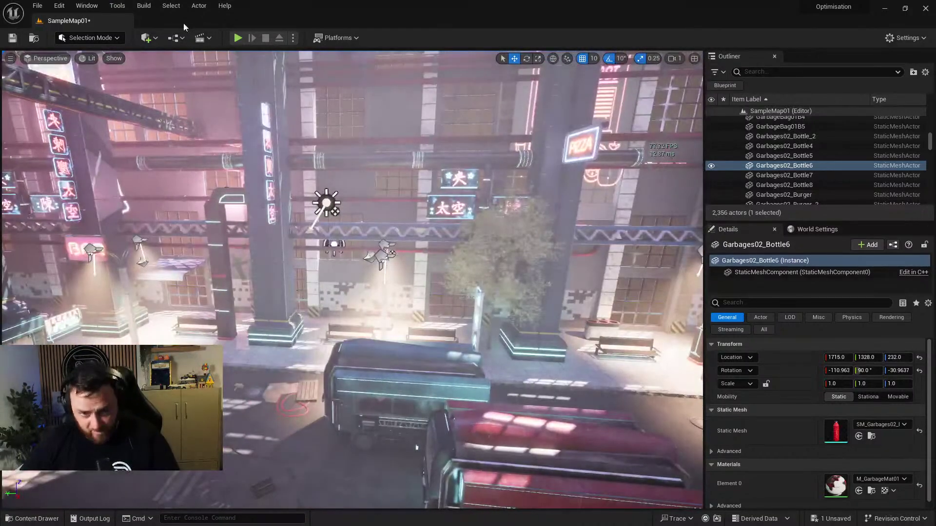
Open the Statistics window and switch it to Primitive Stats.
left_click(117, 5)
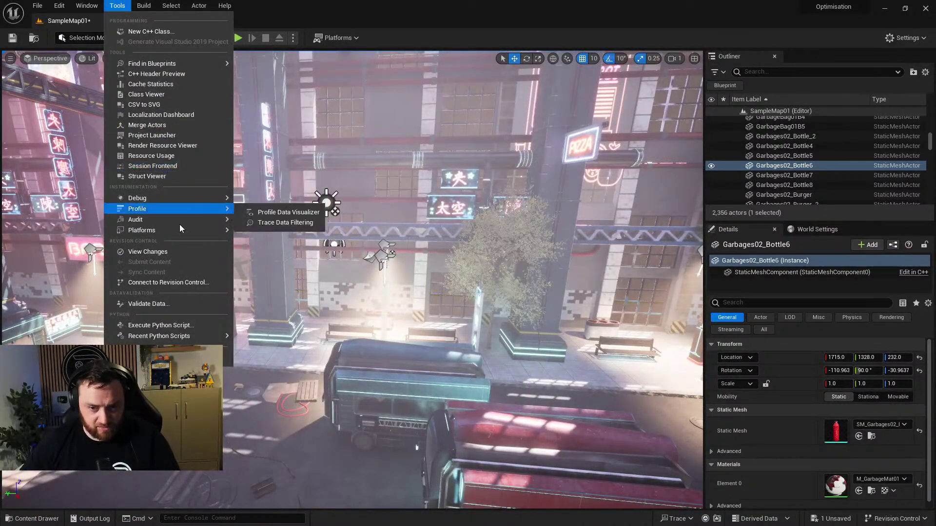
left_click(278, 266)
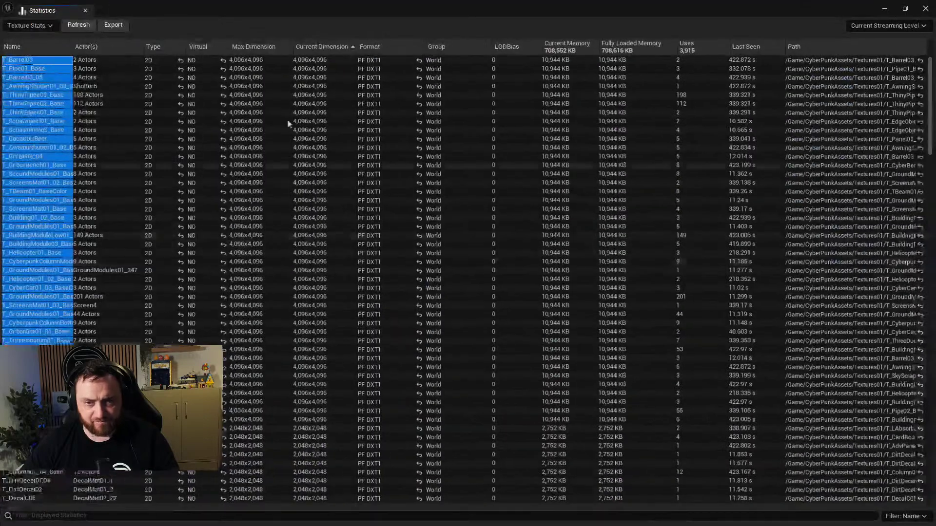
left_click(46, 28)
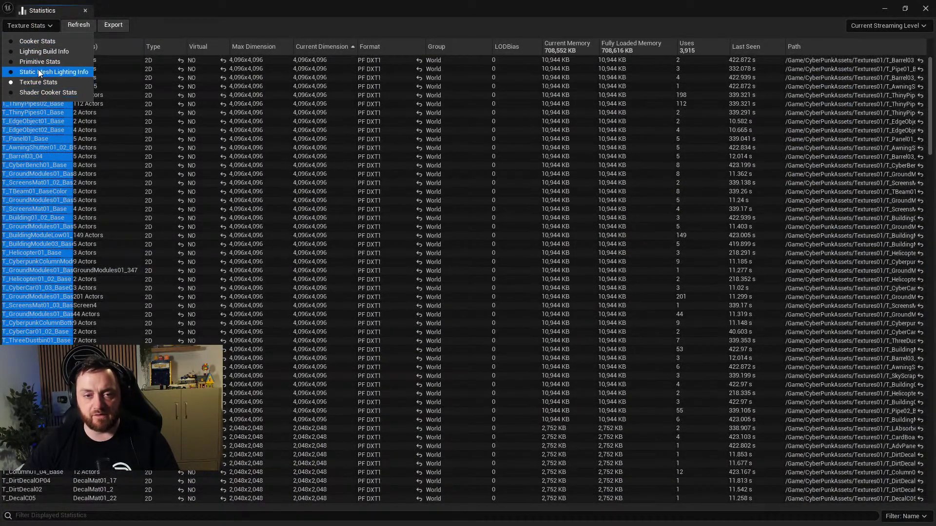
key("Escape")
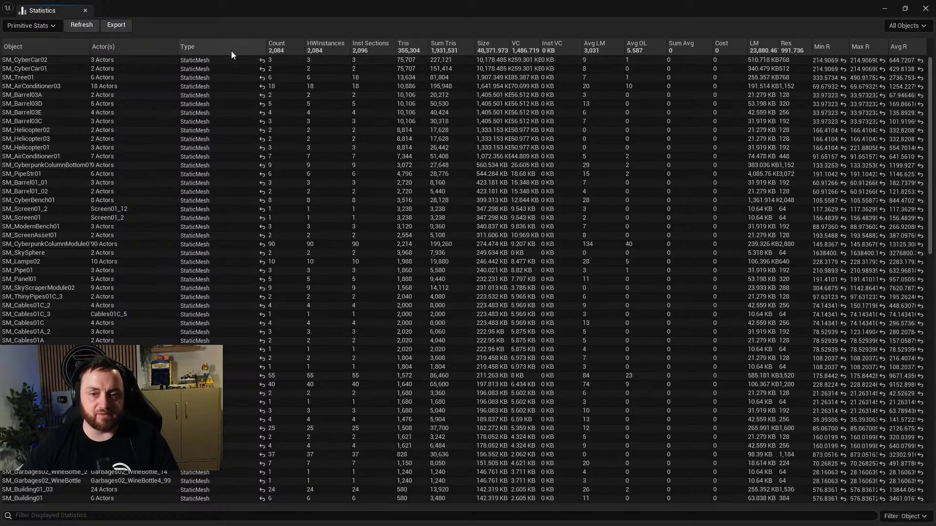
Resize the columns of the primitive statistics and sort the meshes by Size in descending order.
left_click_drag(263, 45, 133, 45)
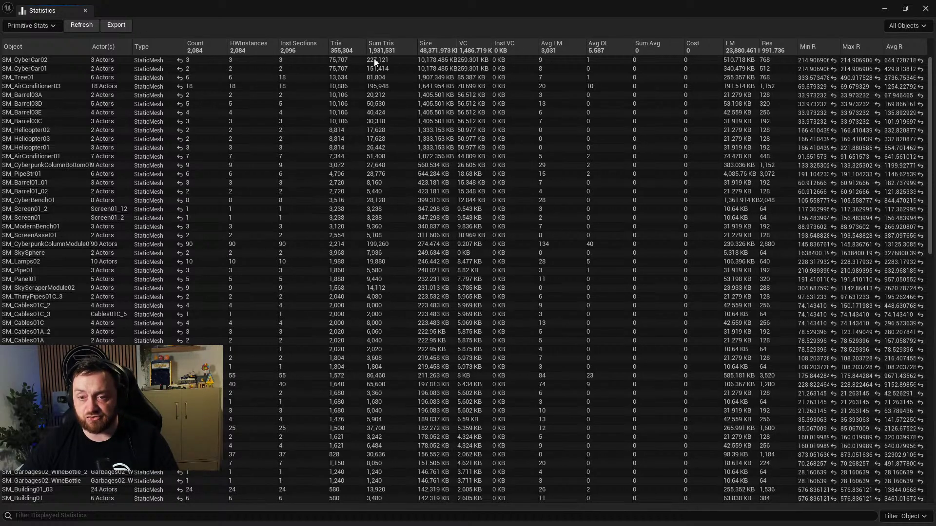
left_click_drag(455, 45, 561, 46)
double_click(440, 61)
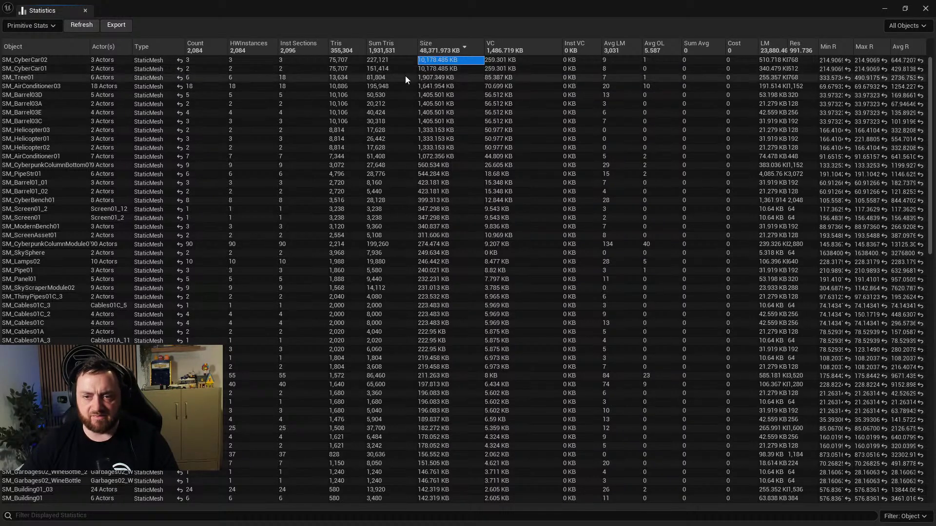
left_click(437, 71)
left_click(432, 62)
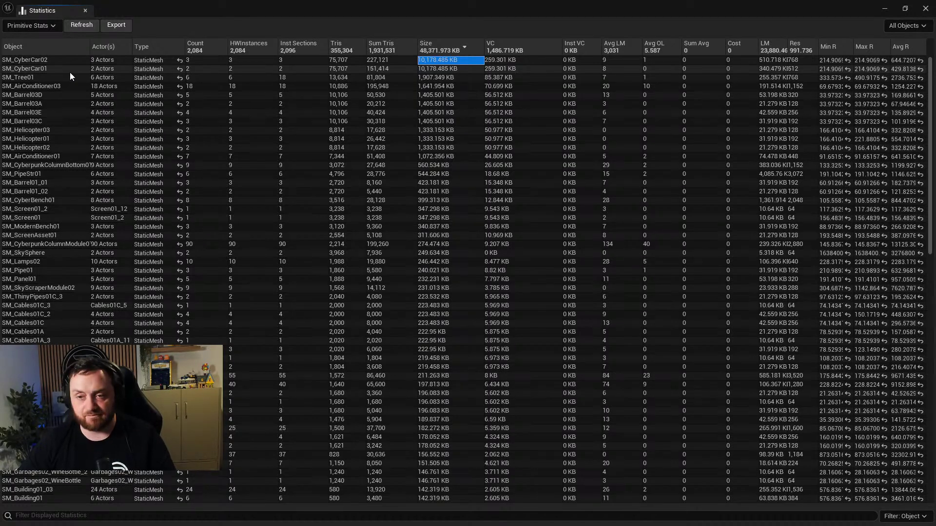
Open SM_CyberCar02 from the primitive statistics, inspect the whole mesh, and close its editor and the content browser.
double_click(42, 62)
mouse_move(618, 272)
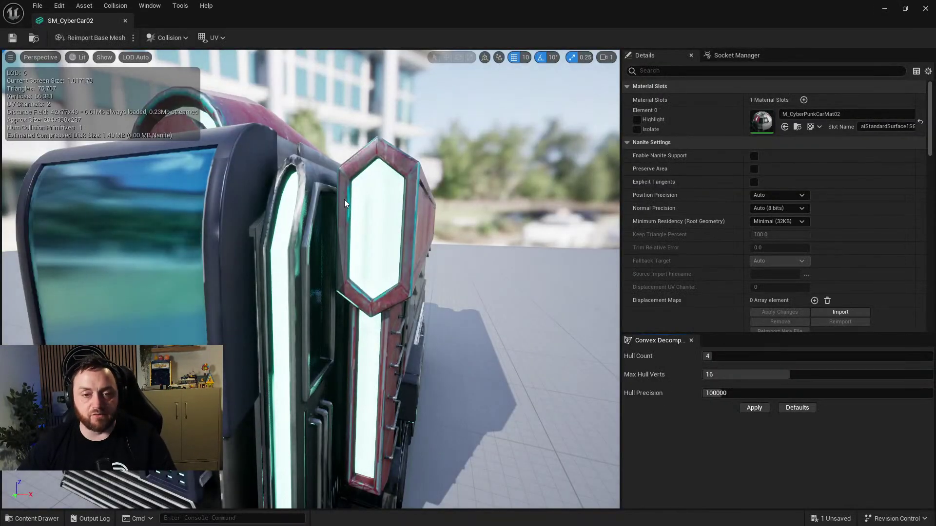
scroll(344, 200, "down", 5)
left_click_drag(344, 199, 355, 215)
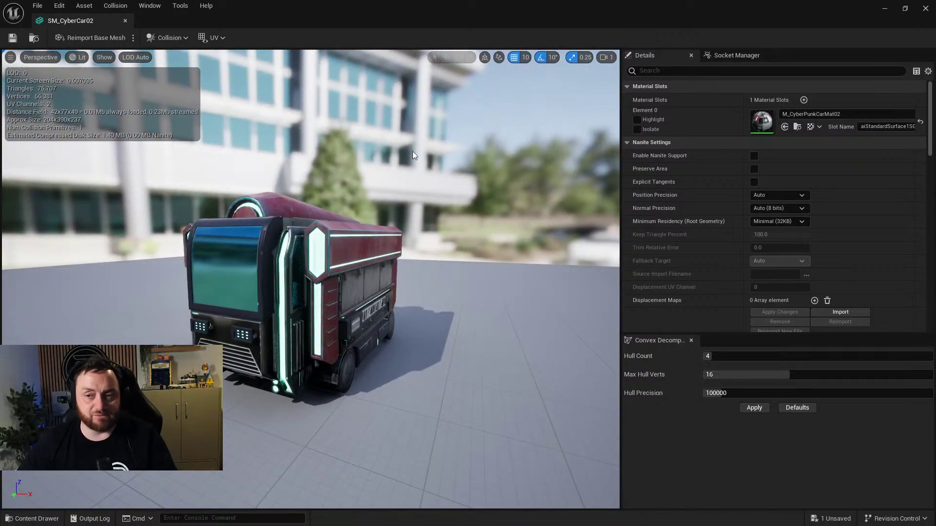
left_click(926, 9)
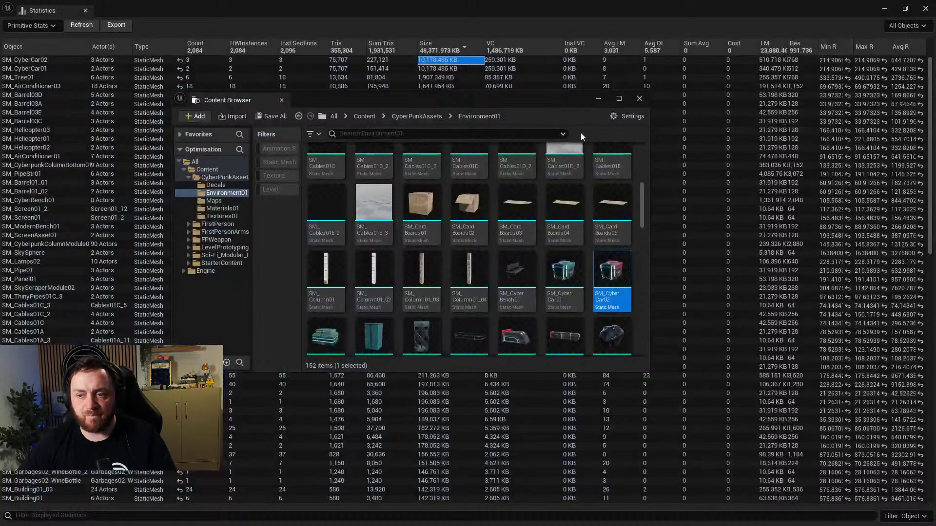
left_click(639, 100)
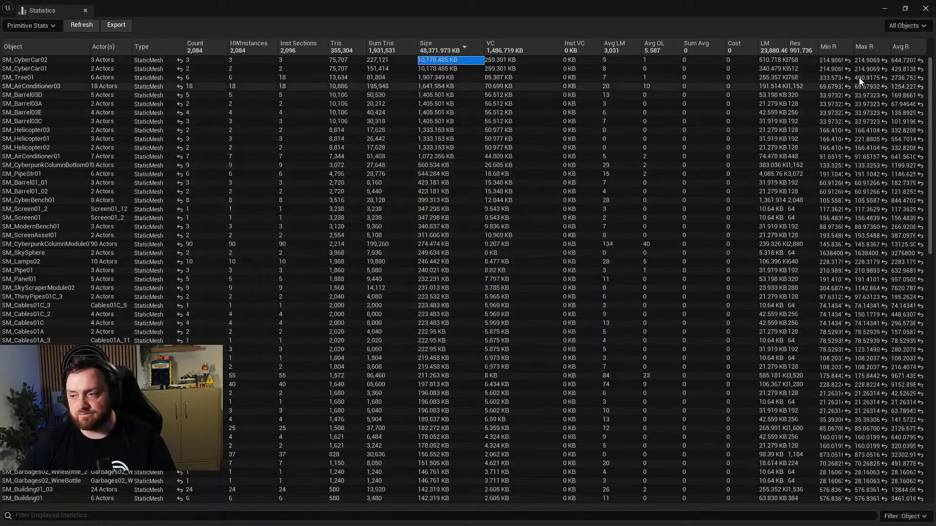
Minimise the statistics, select the teal bus in front of the BAR sign and open its static mesh for inspection.
left_click(884, 9)
mouse_move(351, 273)
right_mouse_down()
mouse_move(293, 273)
mouse_move(341, 263)
right_mouse_up()
mouse_move(405, 310)
right_mouse_down()
mouse_move(380, 307)
mouse_move(405, 310)
right_mouse_up()
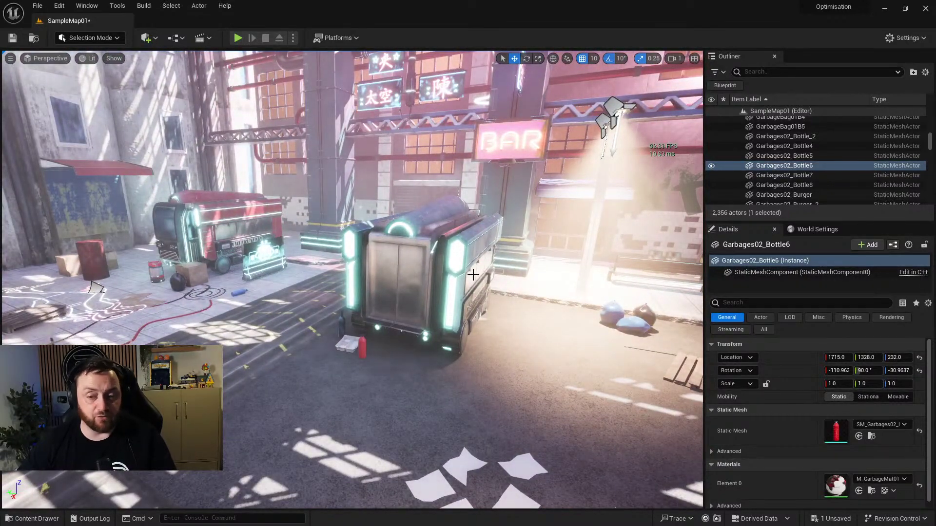
left_click(460, 265)
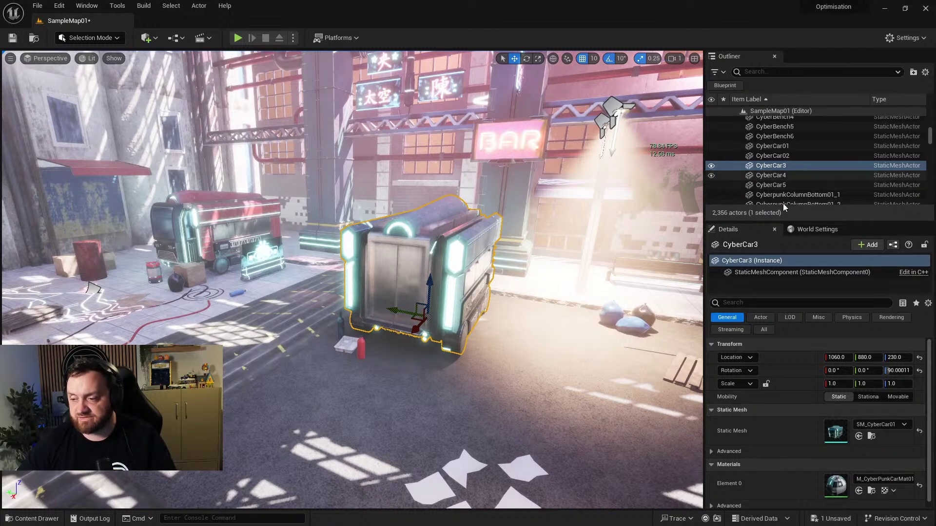
double_click(835, 432)
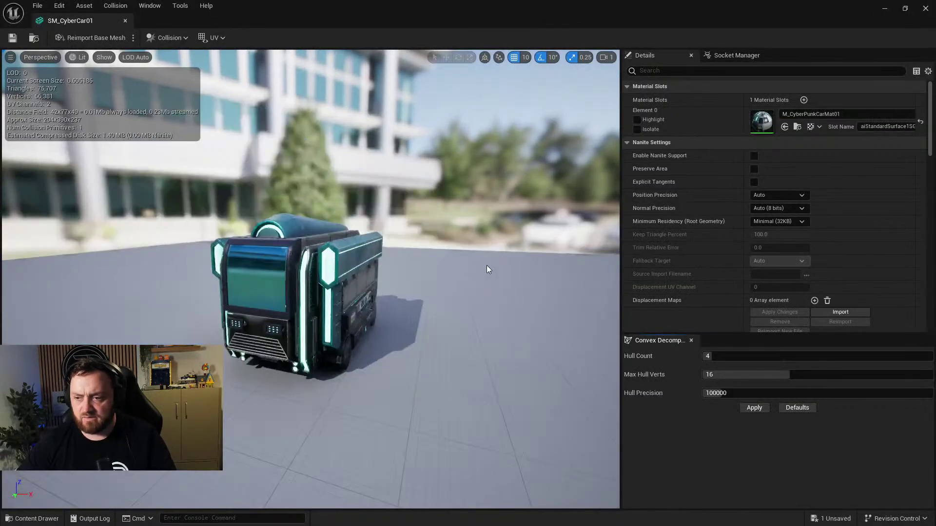
scroll(486, 264, "up", 2)
left_click_drag(454, 304, 595, 264)
Set the bus mesh's Number of LODs to 3 and apply the change.
scroll(745, 229, "down", 4)
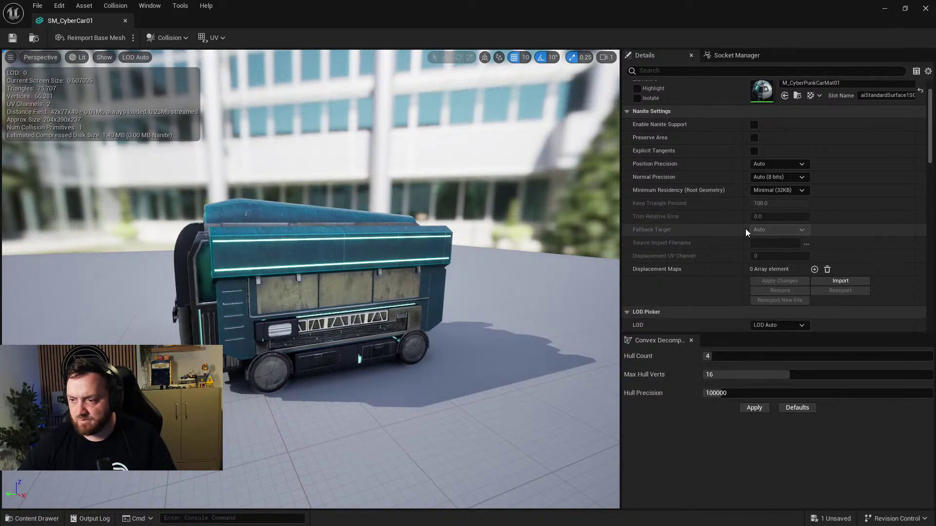
scroll(746, 232, "down", 3)
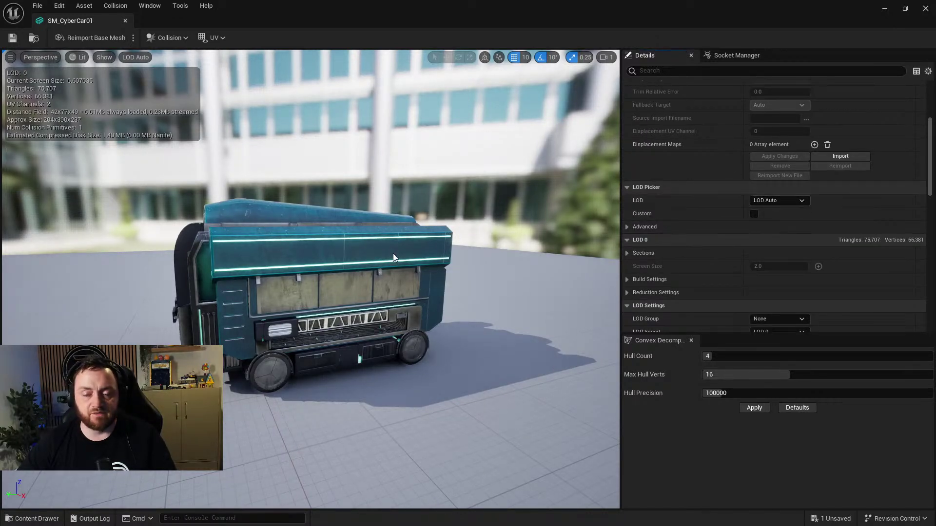
left_click_drag(297, 213, 425, 148)
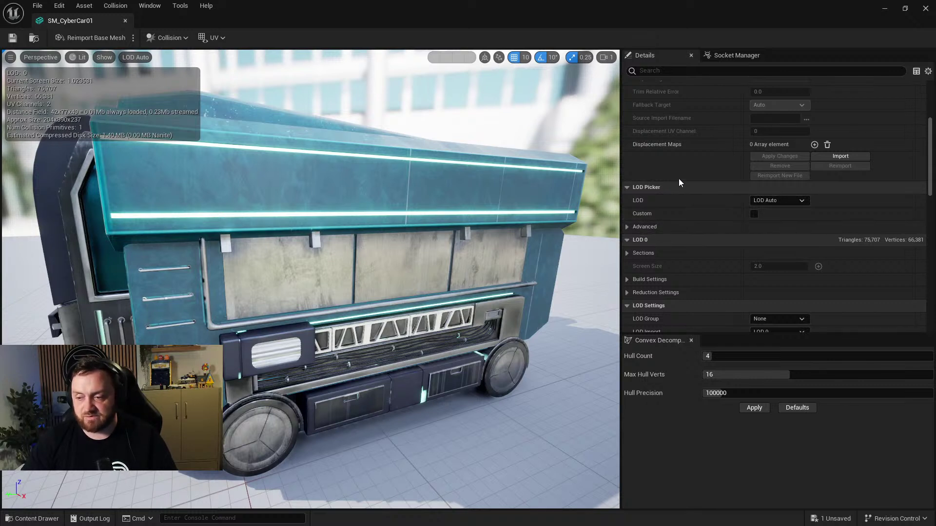
scroll(695, 248, "down", 3)
scroll(695, 247, "down", 1)
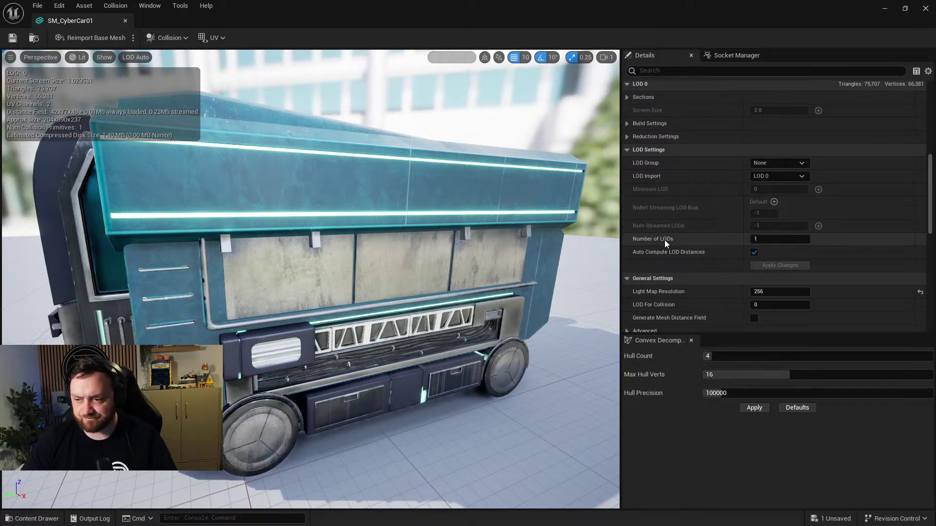
left_click(780, 239)
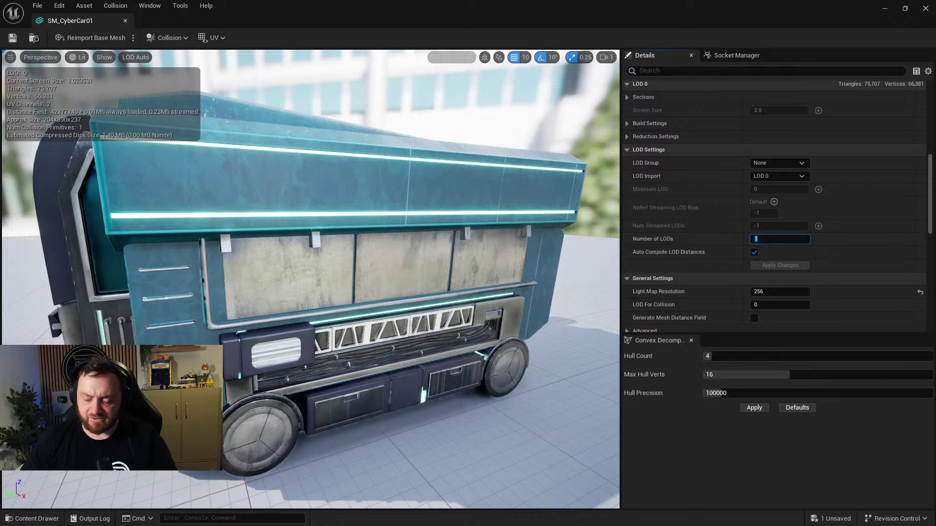
key("Return")
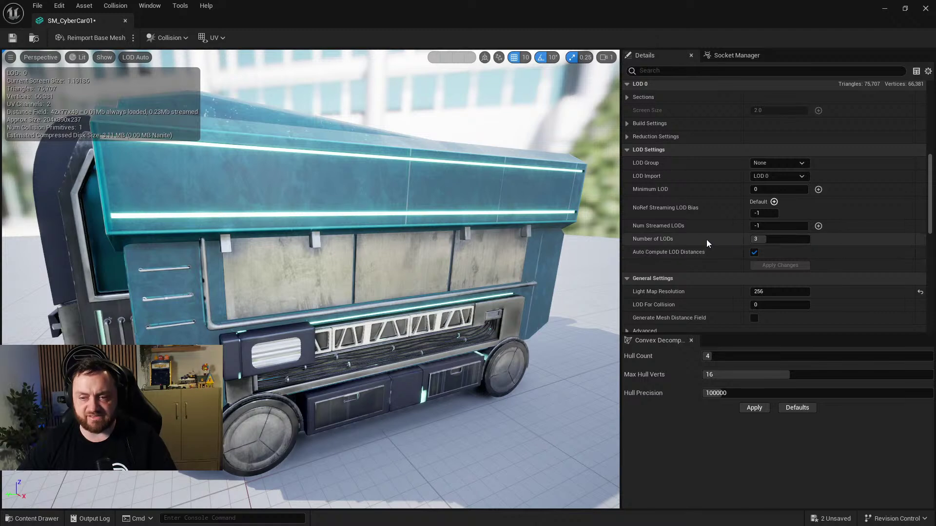
Examine how the bus mesh's active LOD, triangle count and vertex count change with viewing distance.
scroll(707, 238, "up", 5)
scroll(708, 231, "up", 3)
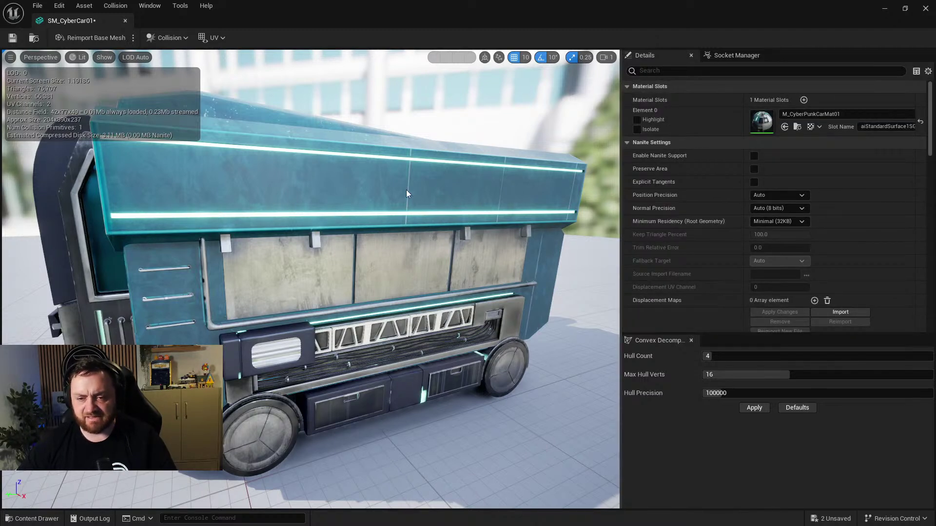
left_click_drag(300, 233, 261, 215)
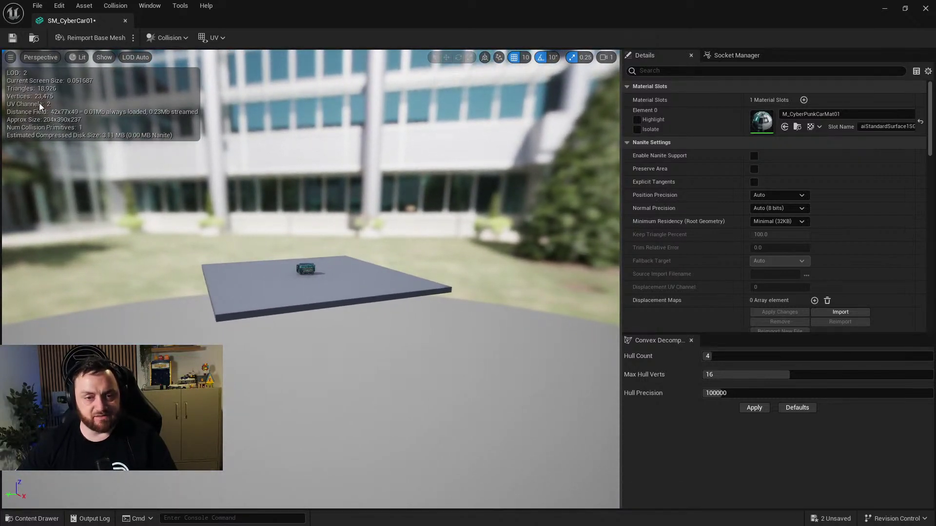
left_click_drag(299, 312, 82, 153)
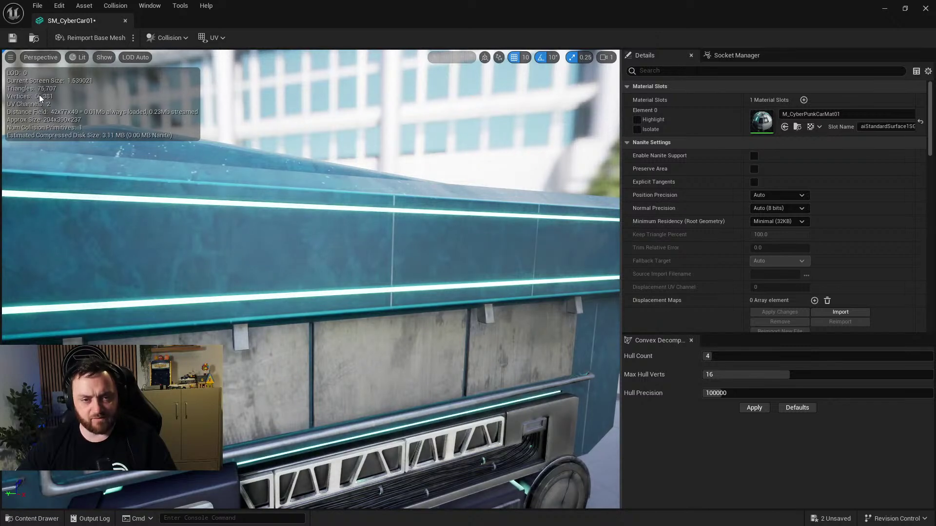
left_click_drag(51, 92, 50, 229)
mouse_move(187, 194)
left_mouse_down()
mouse_move(188, 204)
mouse_move(188, 194)
left_mouse_up()
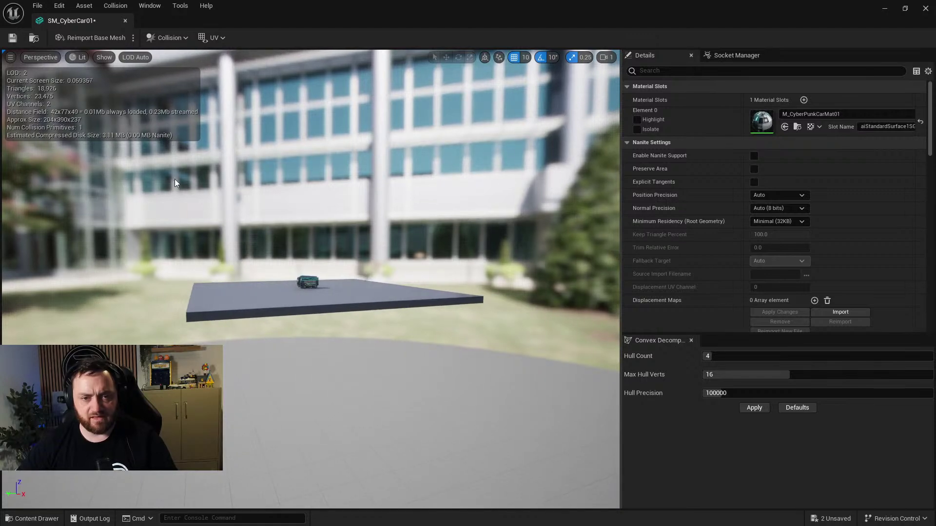
left_click_drag(54, 102, 55, 66)
right_click_drag(311, 273, 336, 259)
right_click_drag(94, 155, 94, 154)
scroll(415, 291, "down", 10)
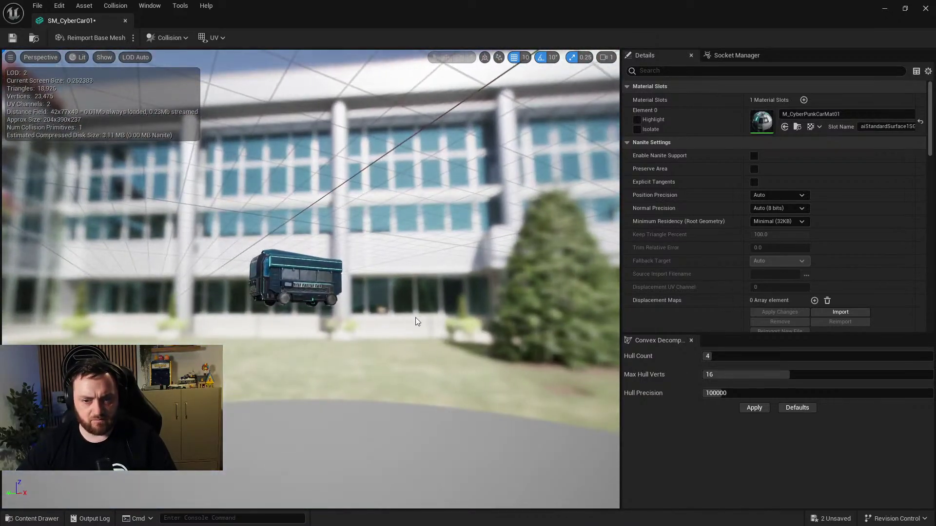
right_click_drag(416, 321, 400, 168)
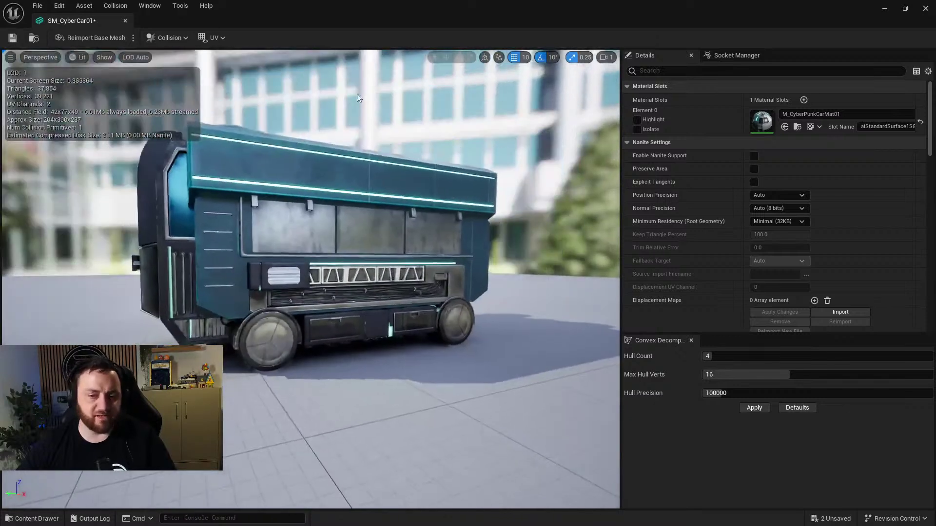
Choose LOD 2 in the bus mesh's LOD Picker to display that level and its settings.
scroll(702, 190, "down", 5)
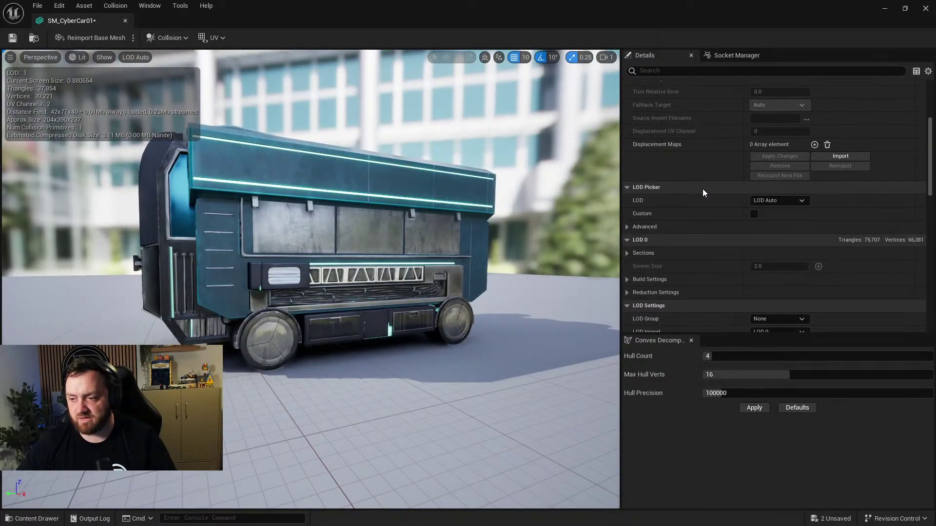
scroll(703, 193, "down", 2)
scroll(677, 211, "down", 1)
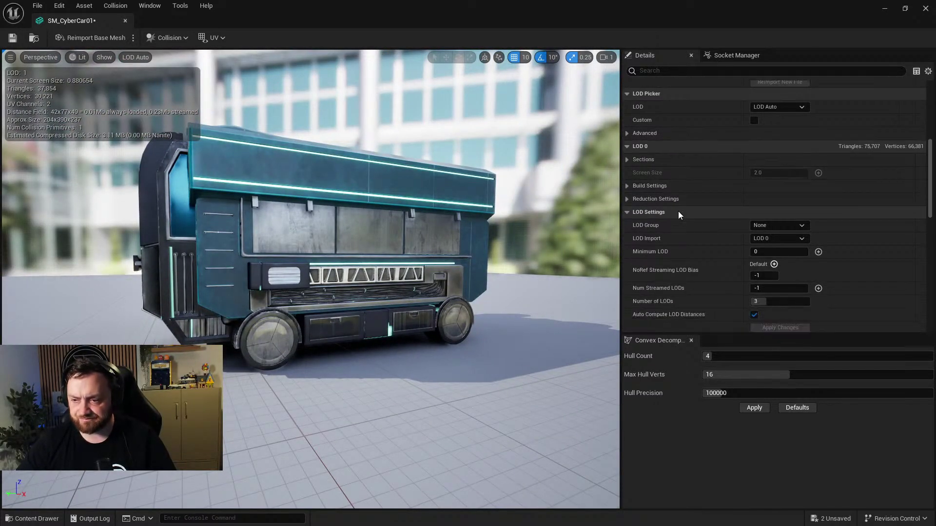
scroll(731, 144, "up", 1)
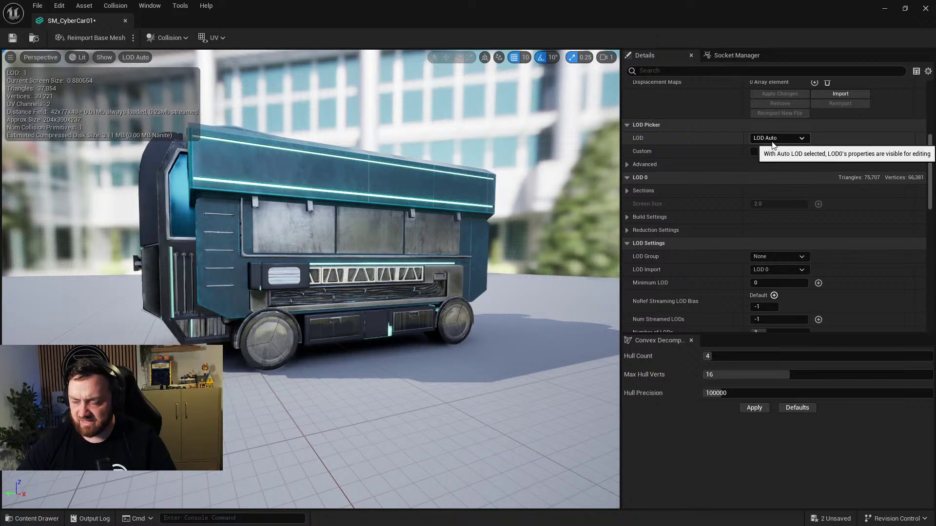
left_click(772, 140)
left_click(782, 172)
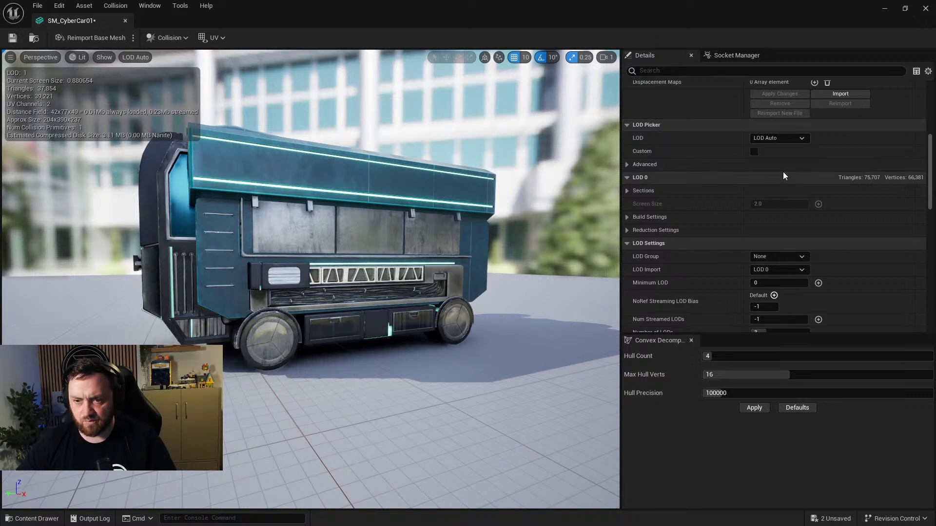
left_click(782, 142)
left_click(778, 183)
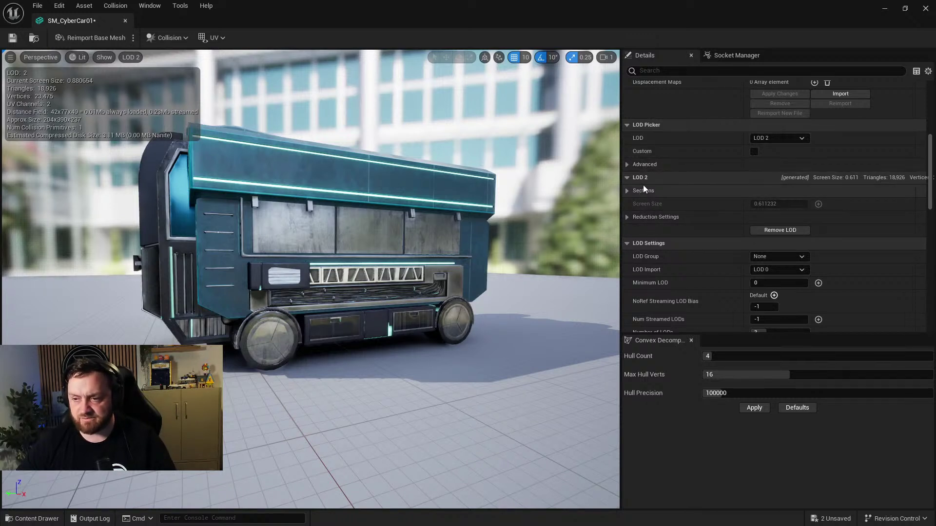
Reduce LOD 2 of the bus mesh to about 10 percent triangles in its Reduction Settings and apply the change.
left_click(627, 217)
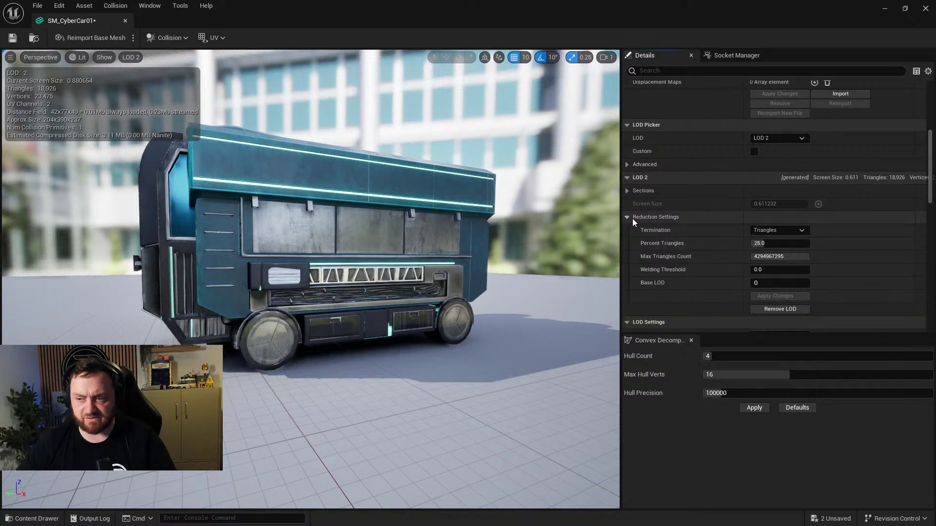
left_click(762, 244)
type("1")
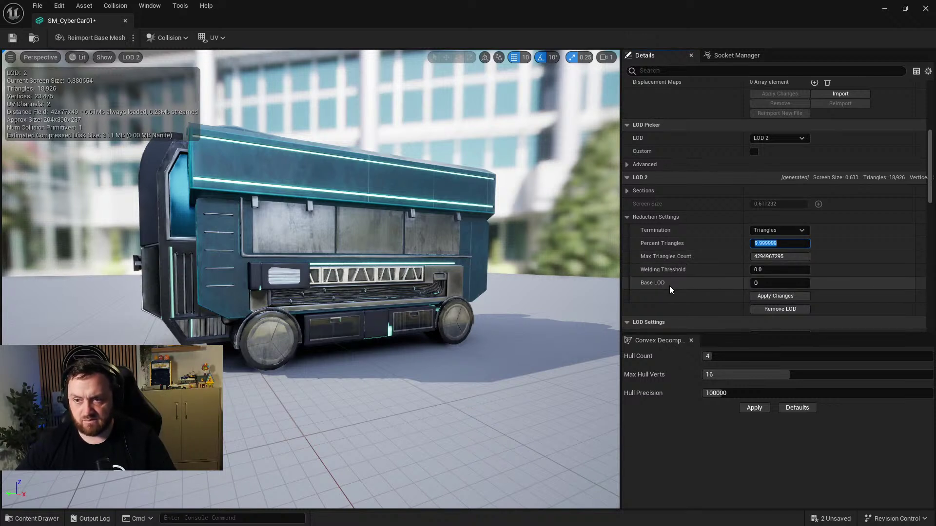
scroll(720, 295, "down", 2)
left_click(756, 266)
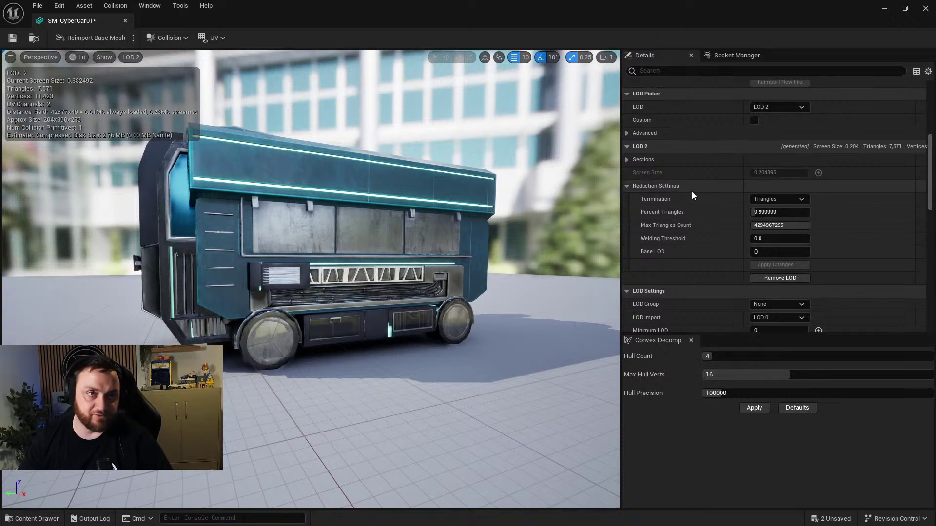
left_click_drag(414, 224, 198, 241)
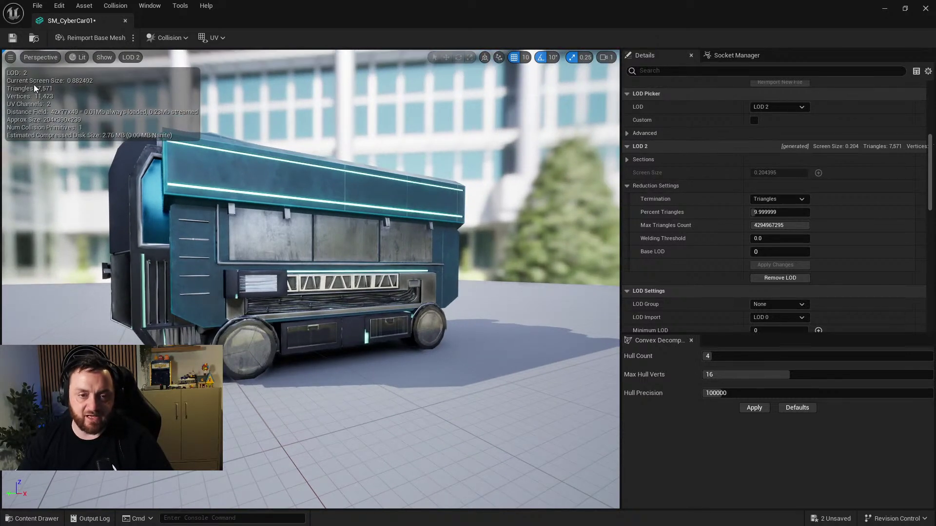
Turn off Auto Compute LOD Distances for the bus mesh and open LOD 2's Screen Size for editing.
scroll(709, 242, "down", 8)
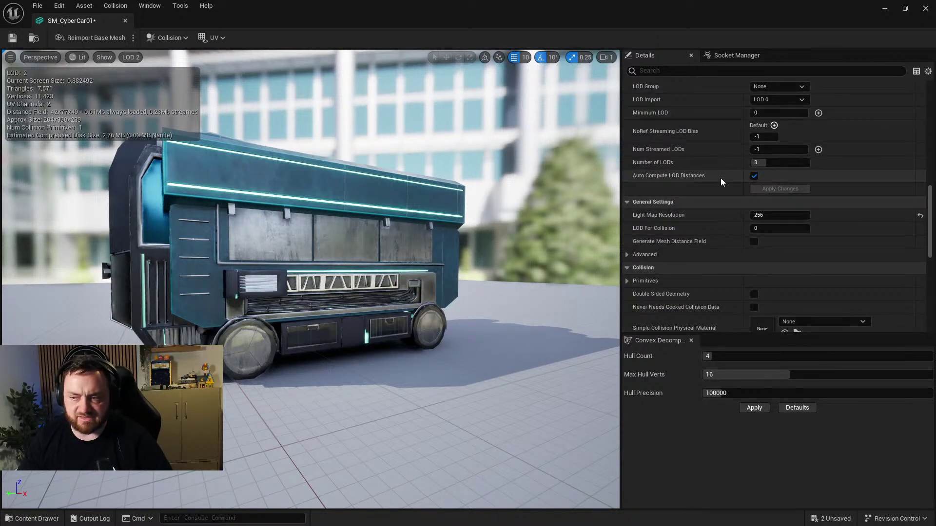
left_click(754, 175)
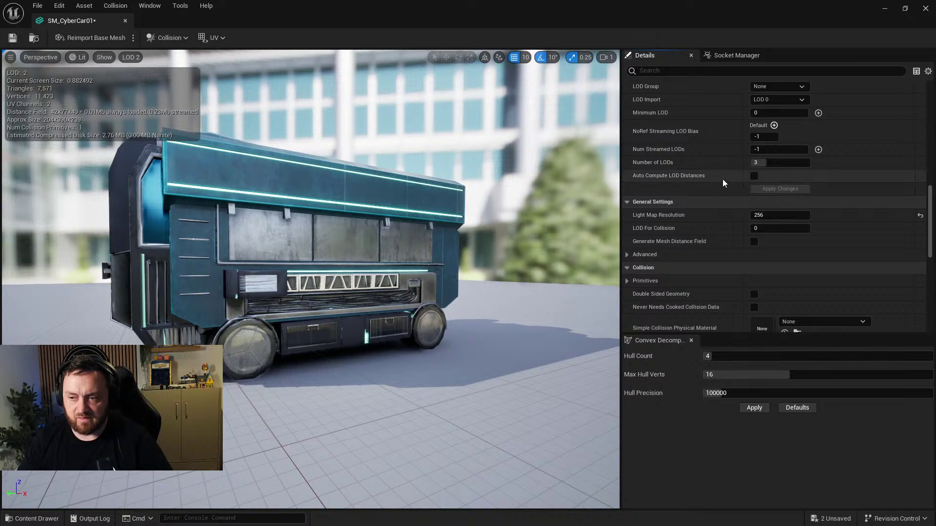
scroll(722, 181, "up", 8)
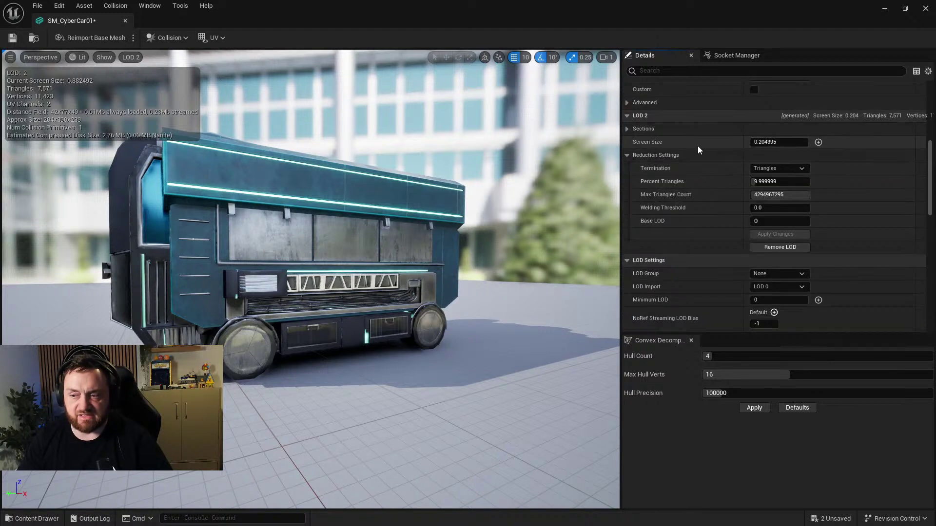
left_click(778, 142)
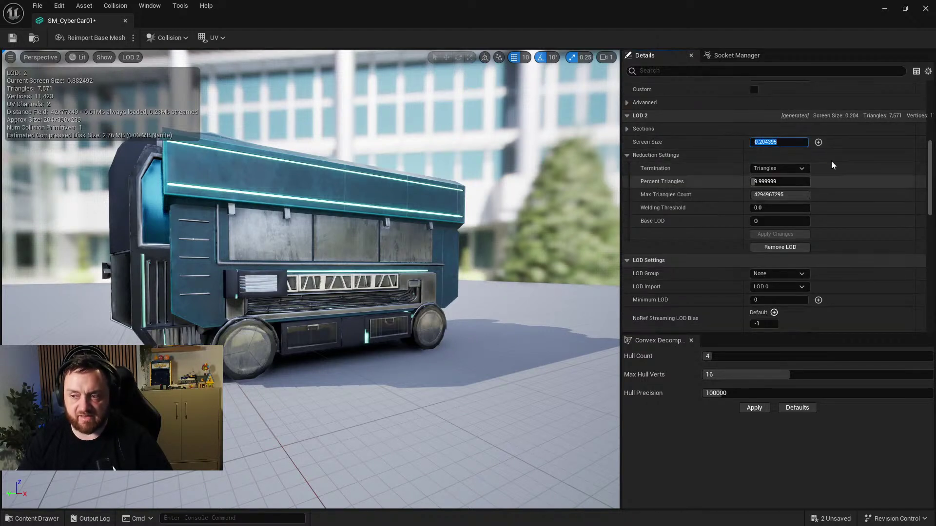
Set the LOD 2 screen size of SM_CyberCar01 to 0.6 and close the static mesh editor.
type("0.1")
key("Return")
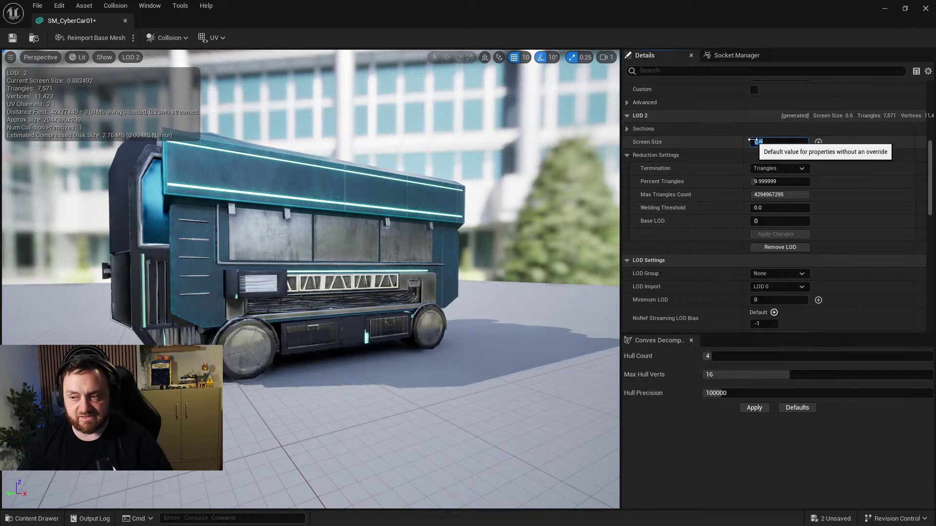
left_click_drag(753, 141, 750, 132)
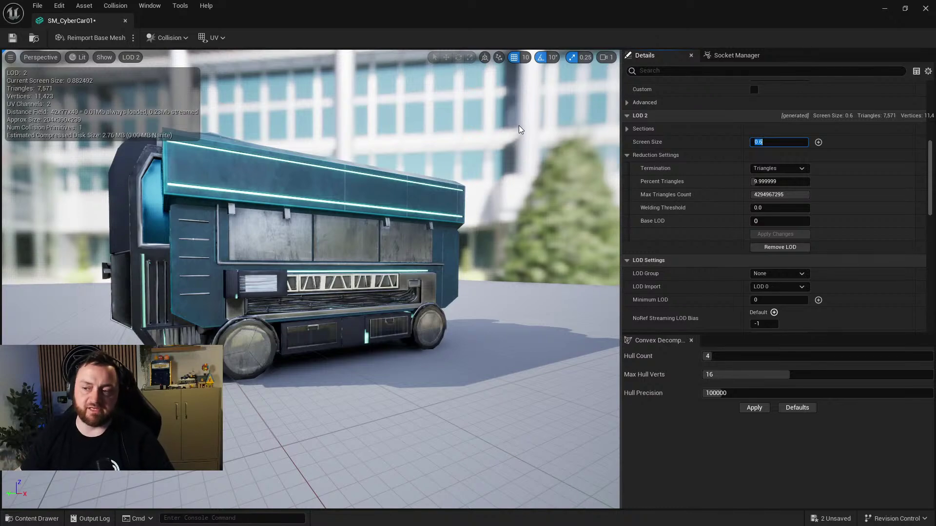
left_click(925, 14)
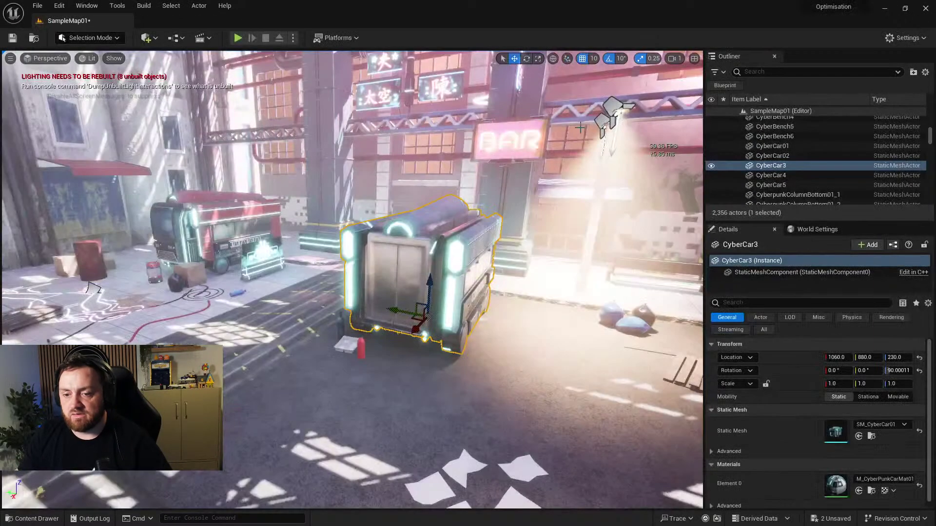
Examine CyberCar3 from several sides and distances, and look along the street behind it.
left_click_drag(455, 348, 408, 356, "alt")
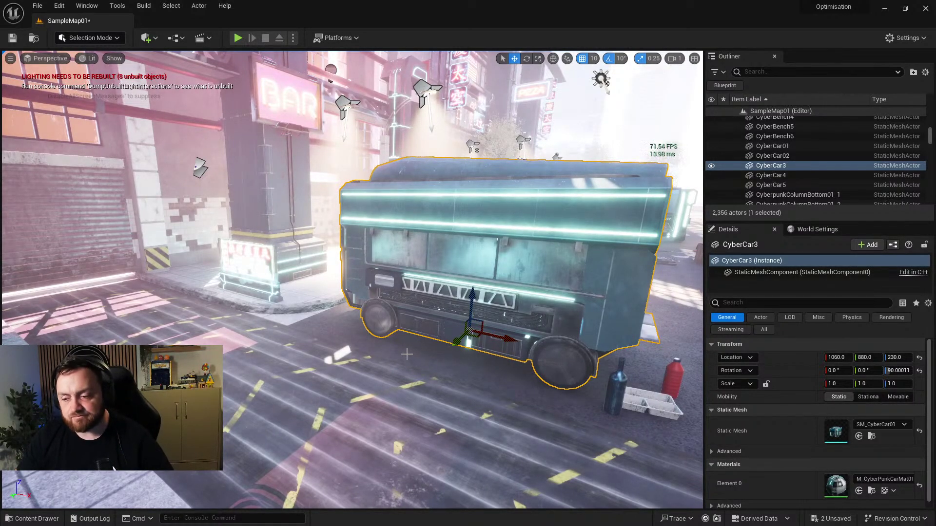
right_click_drag(504, 363, 427, 288)
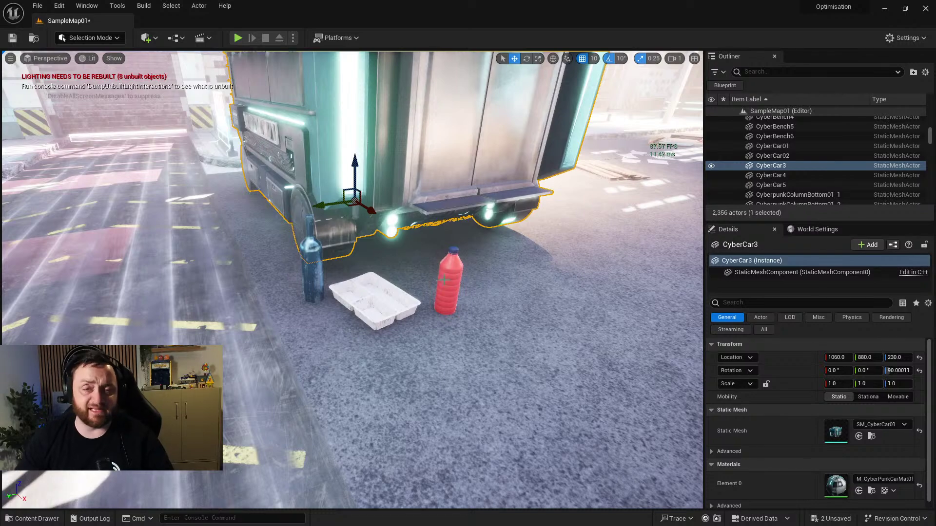
key("f")
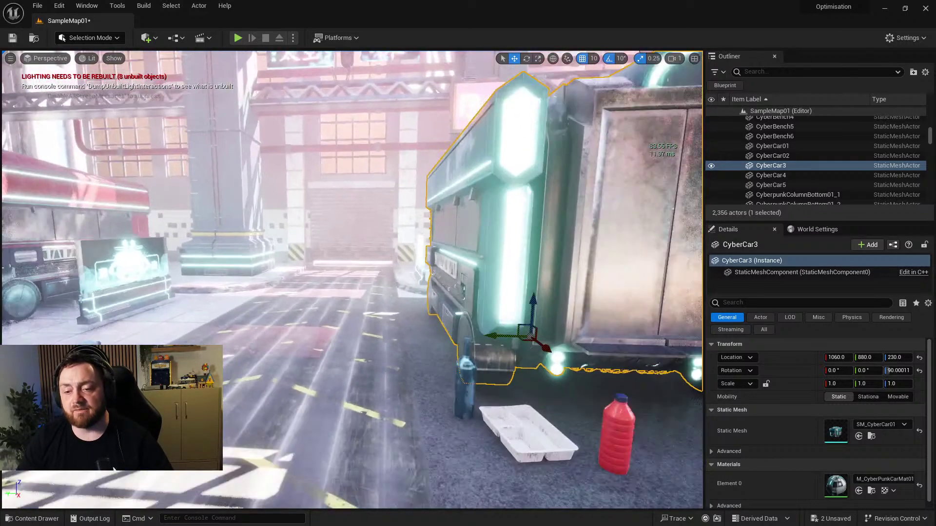
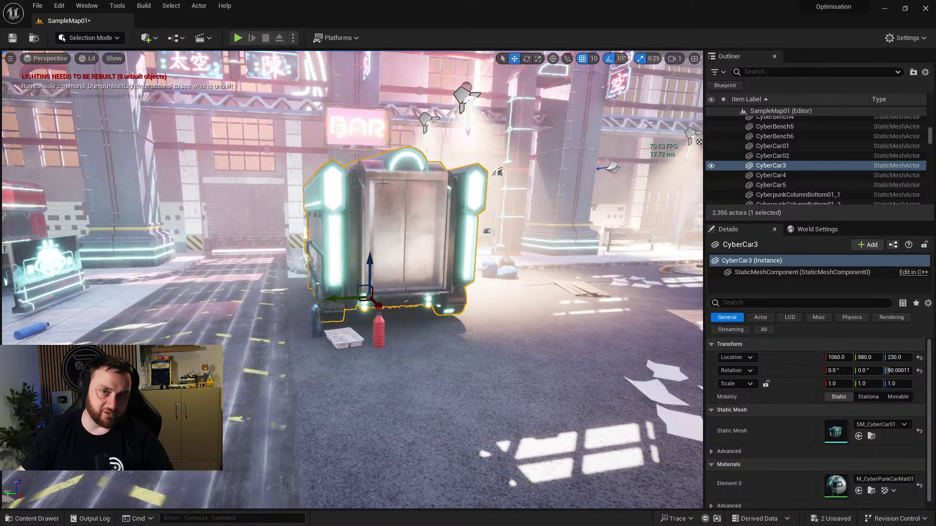
left_click_drag(467, 265, 367, 306, "alt")
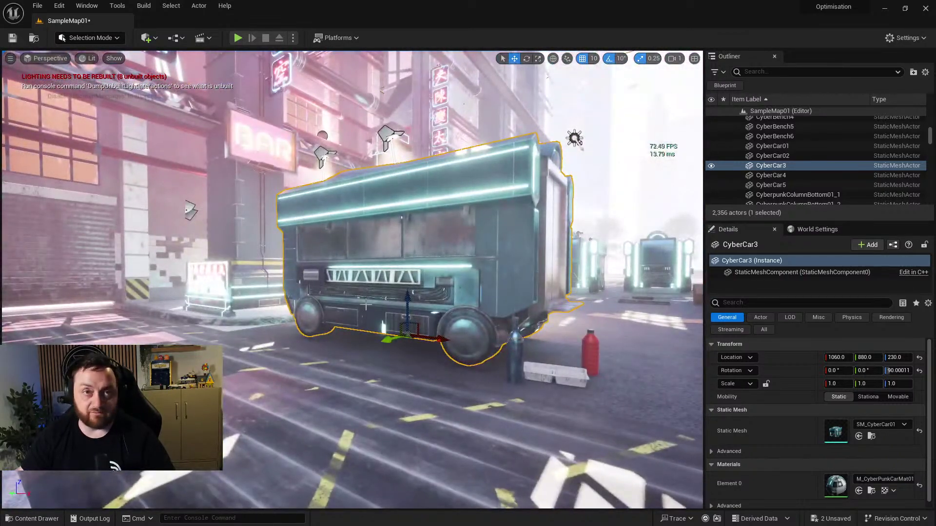
right_click_drag(318, 361, 351, 375)
right_click_drag(334, 344, 545, 337)
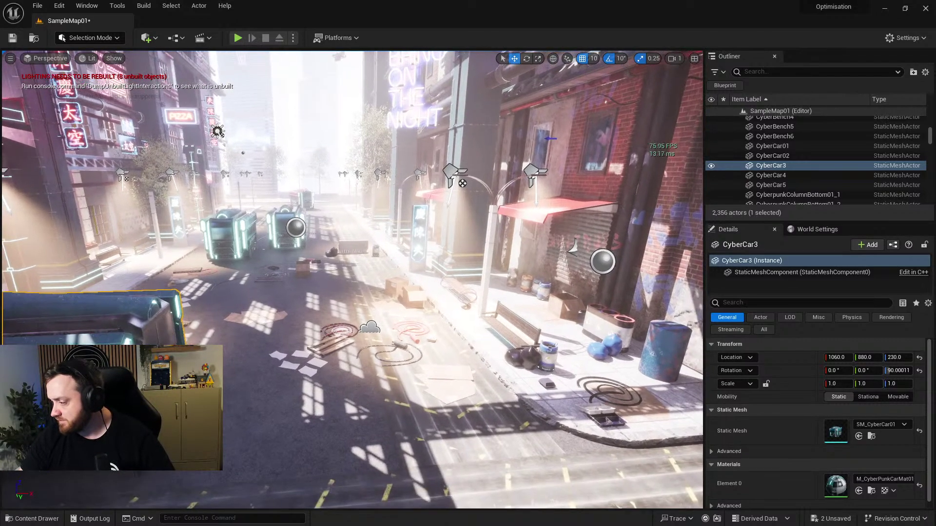
right_click_drag(474, 294, 359, 295)
Select the column group and the pale end-wall building modules, and examine how these large structures enclose the street.
left_click(390, 244)
right_click_drag(389, 244, 445, 255)
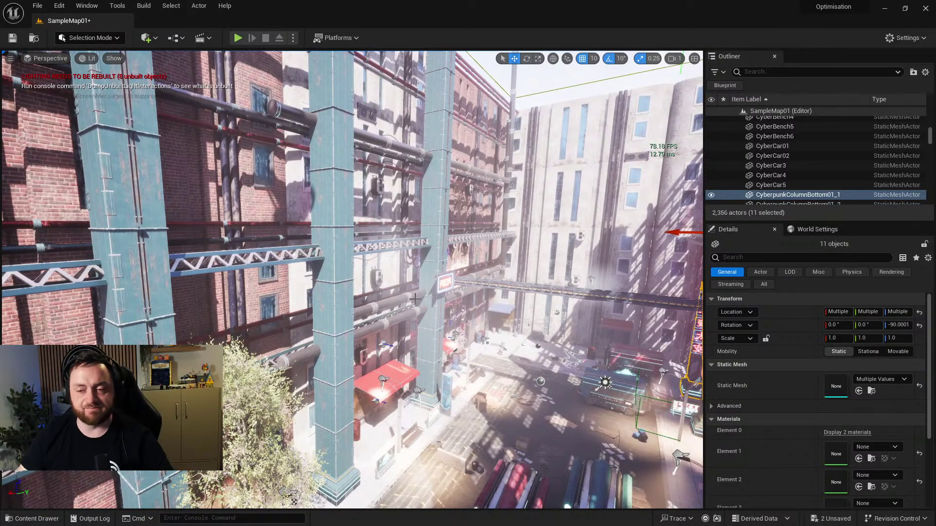
key("f")
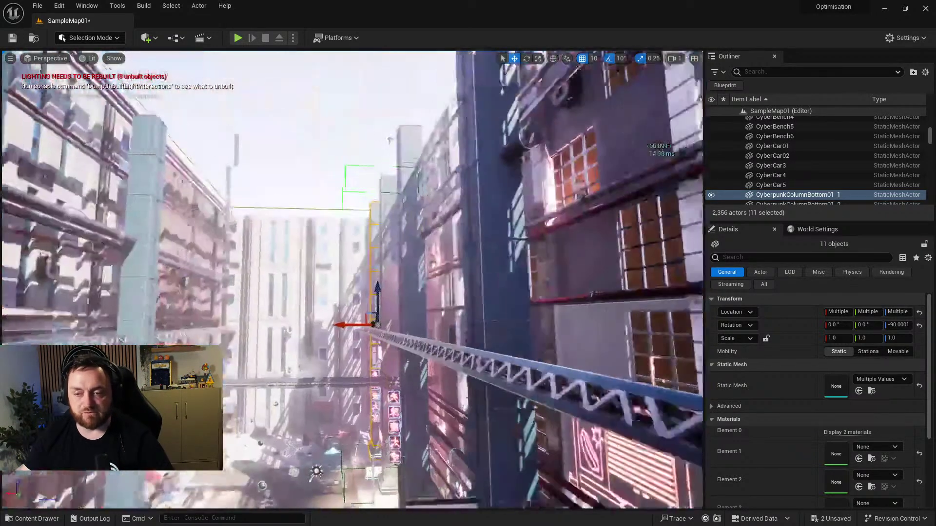
left_click(290, 259)
key("f")
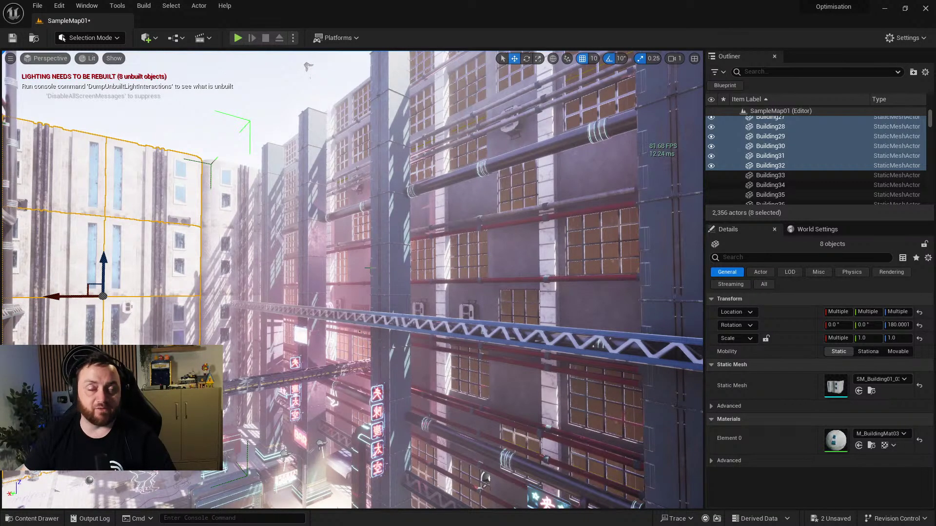
right_click_drag(368, 263, 492, 181)
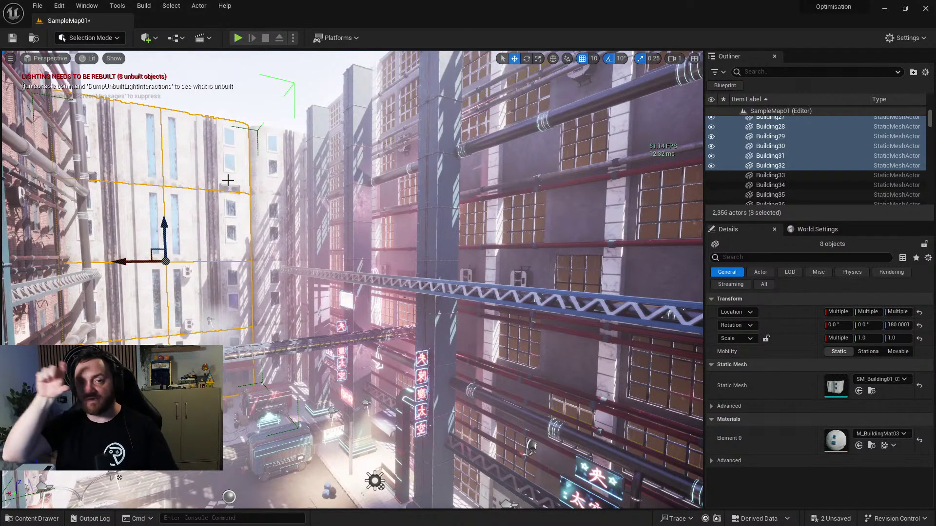
right_click_drag(240, 178, 240, 202)
key("grave")
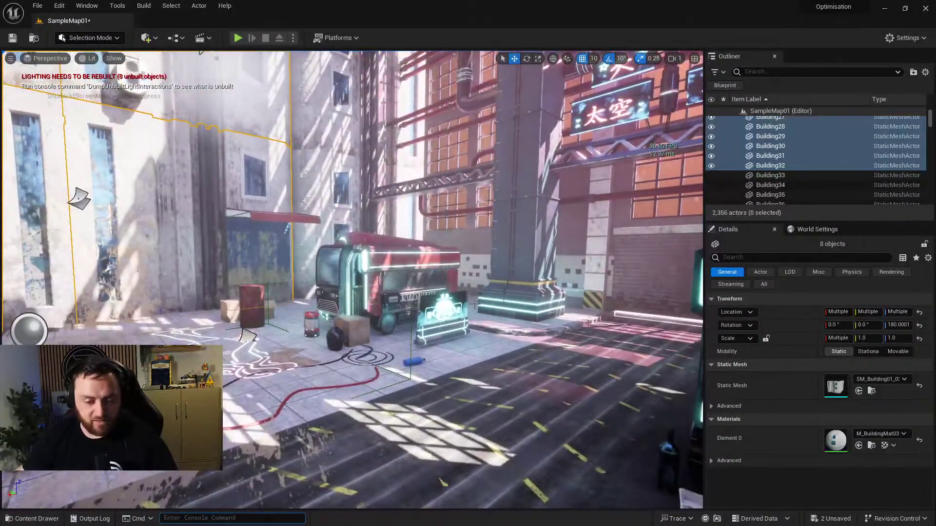
type("freez")
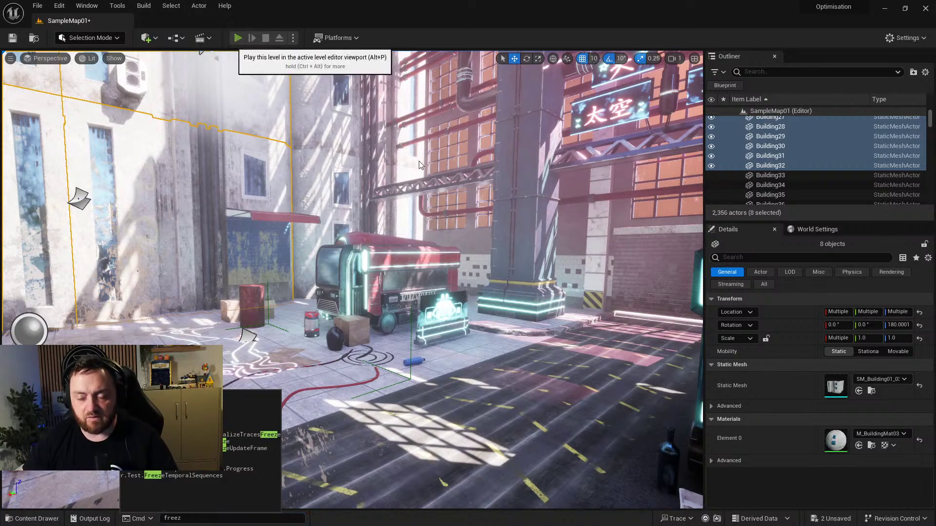
left_click(423, 225)
key("alt+p")
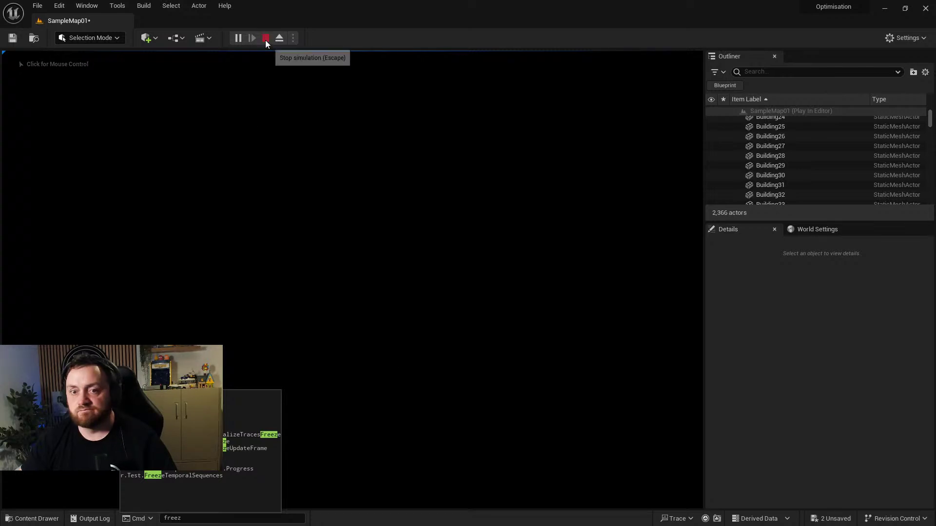
left_click(265, 39)
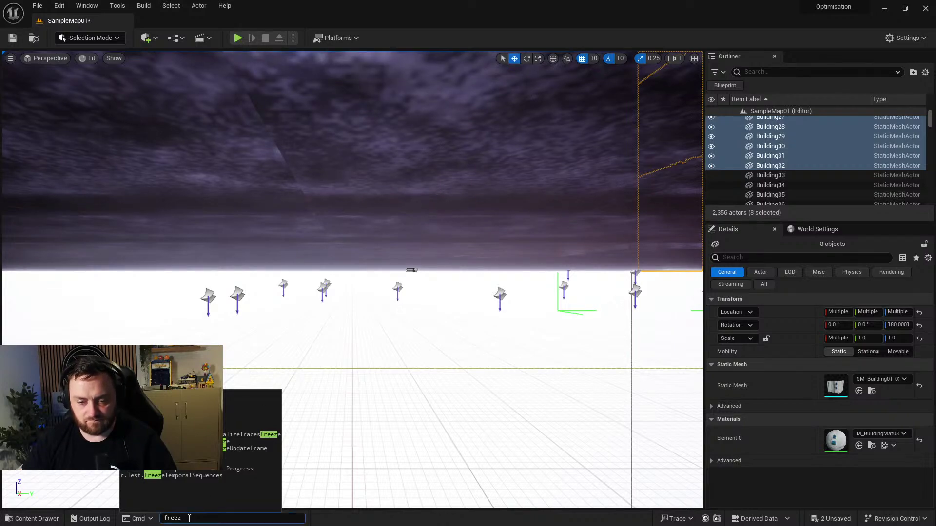
key("Return")
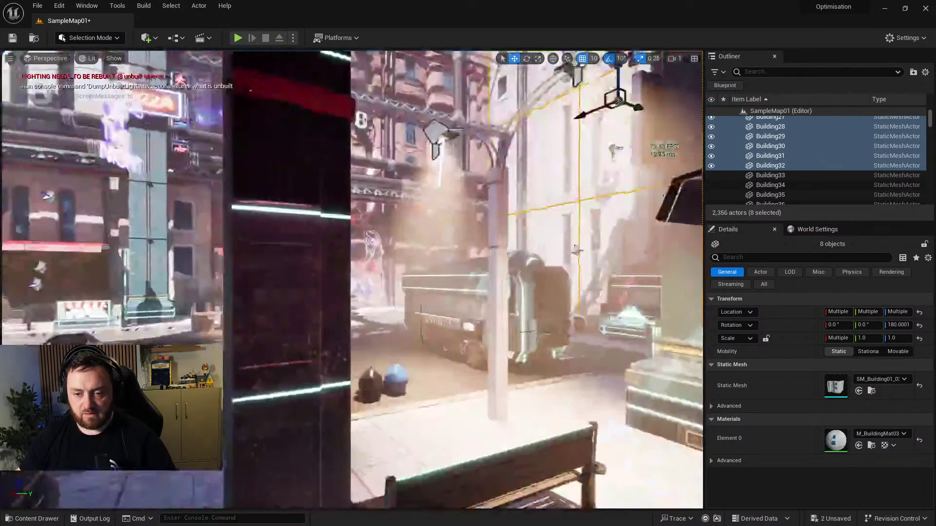
Start playing the level from a spot on the street facing the teal car.
right_click_drag(341, 59, 341, 59)
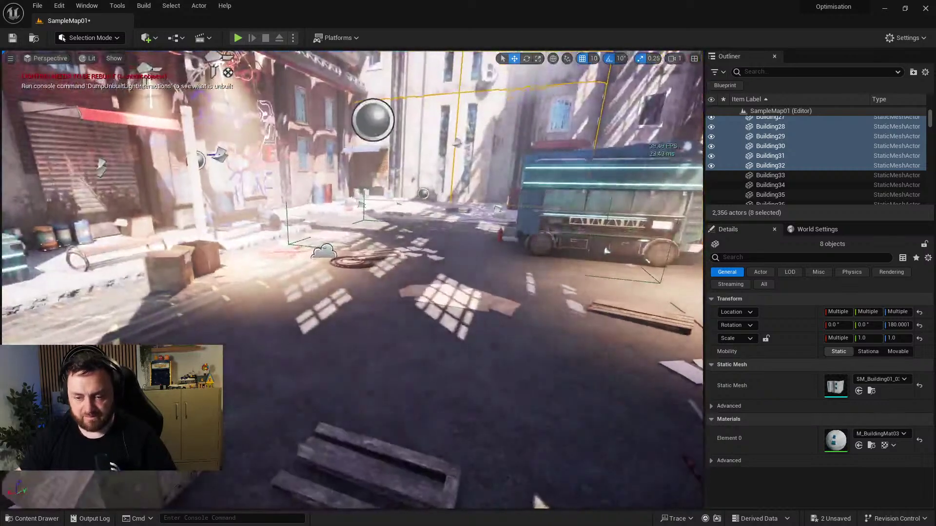
right_click(342, 60)
left_click(376, 364)
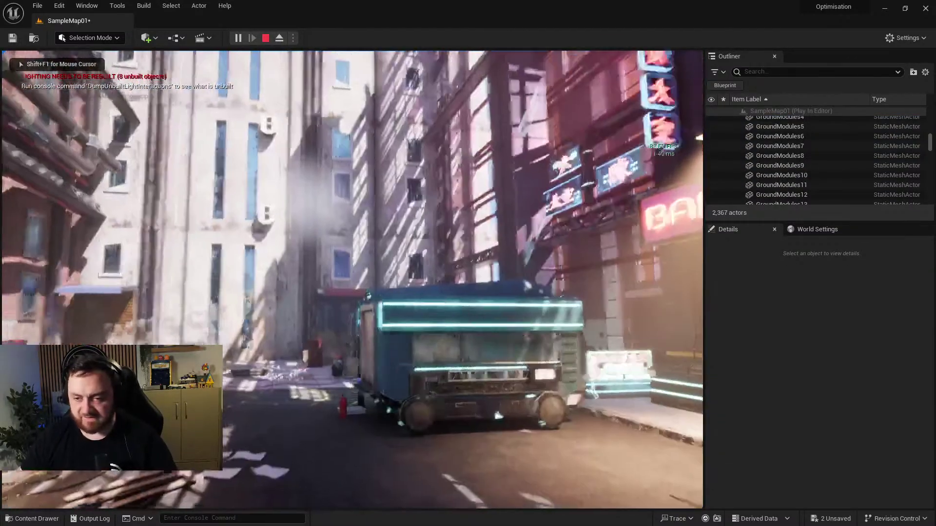
Run the FreezeRendering console command in the play session and return control to the game view.
key("shift+F1")
key("grave")
type("FreezeAt")
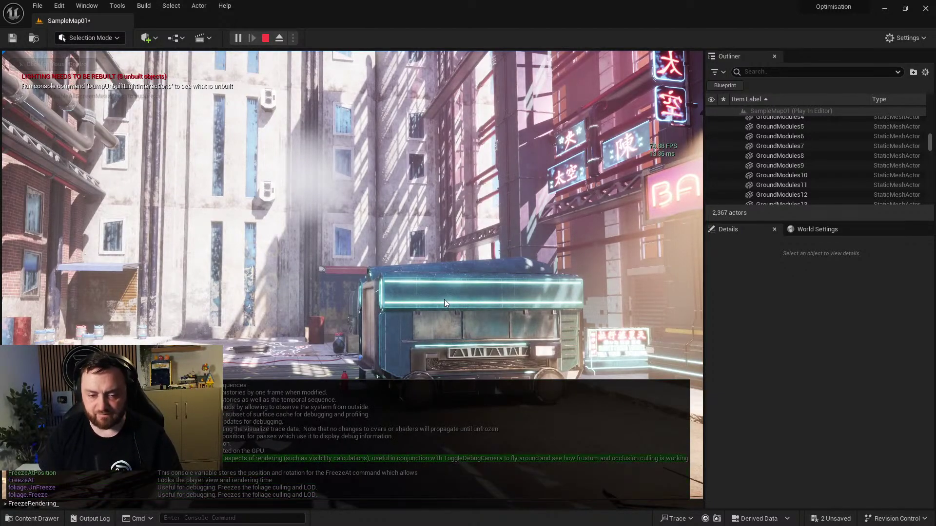
key("Return")
left_click(444, 299)
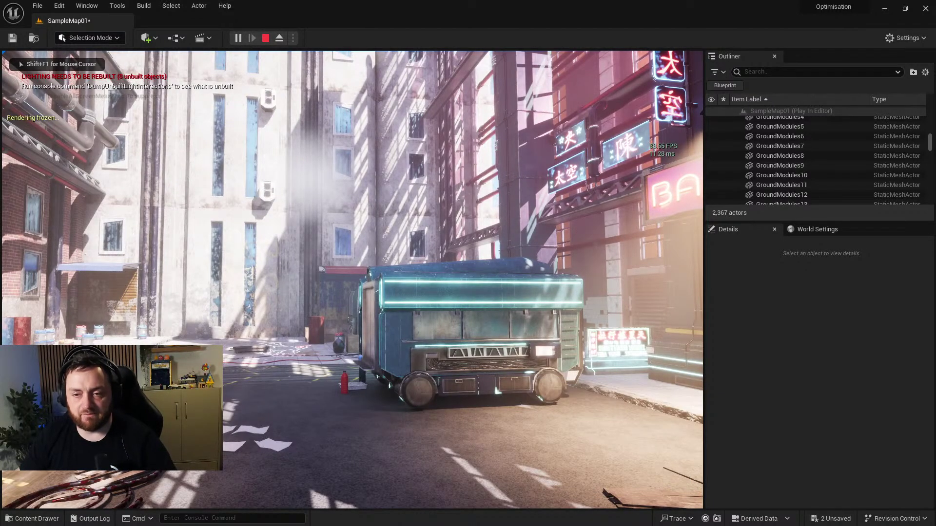
Fly around the frozen scene to examine which geometry is culled outside the captured view, and end the play session.
key("w")
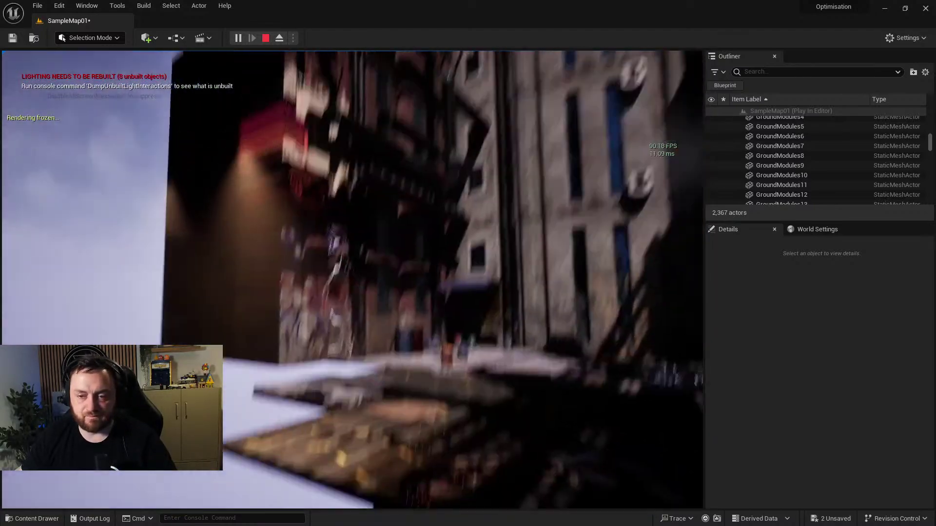
key("w")
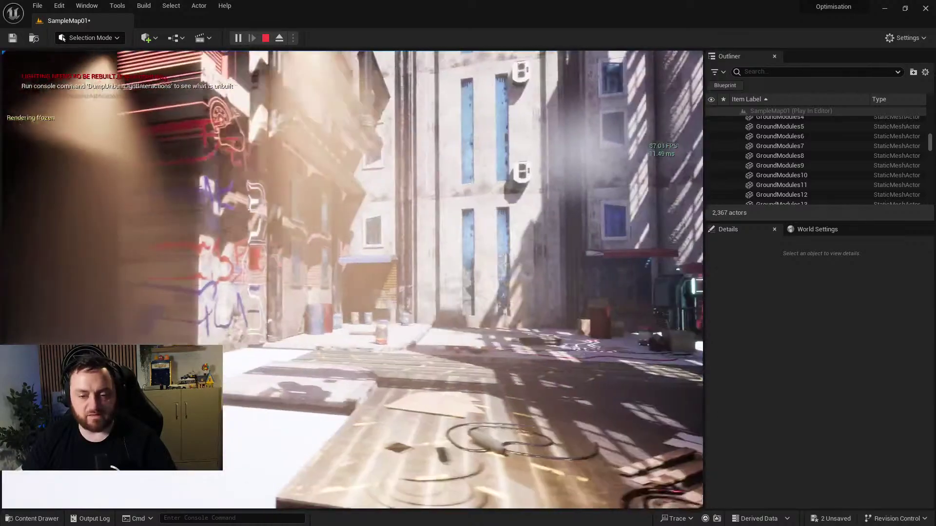
key("w")
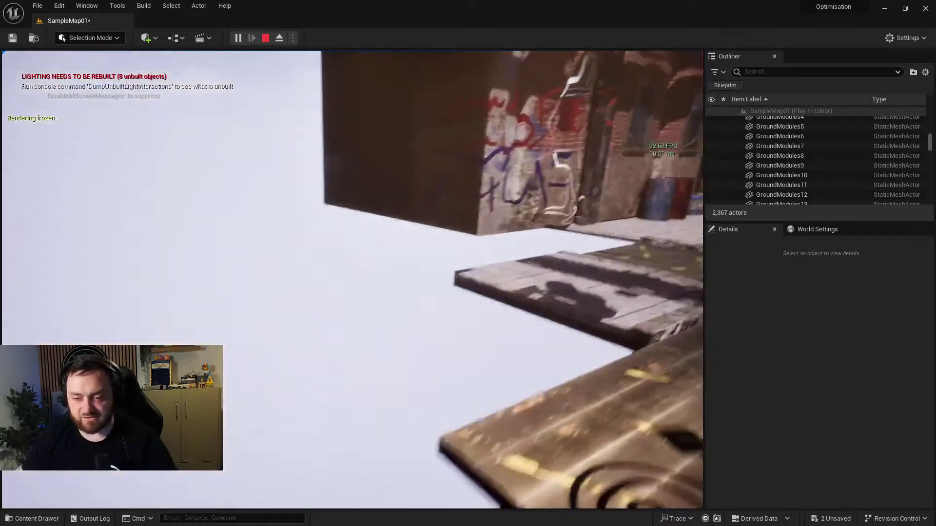
key("w")
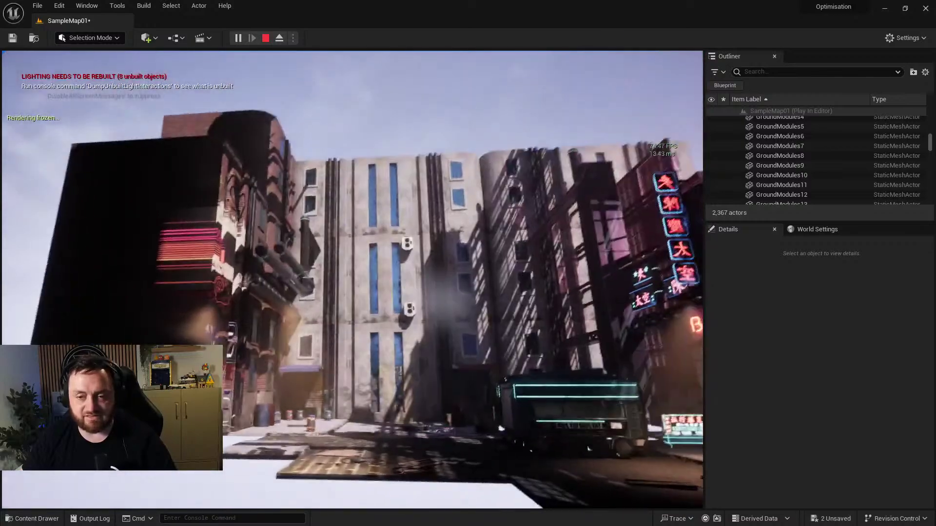
key("s")
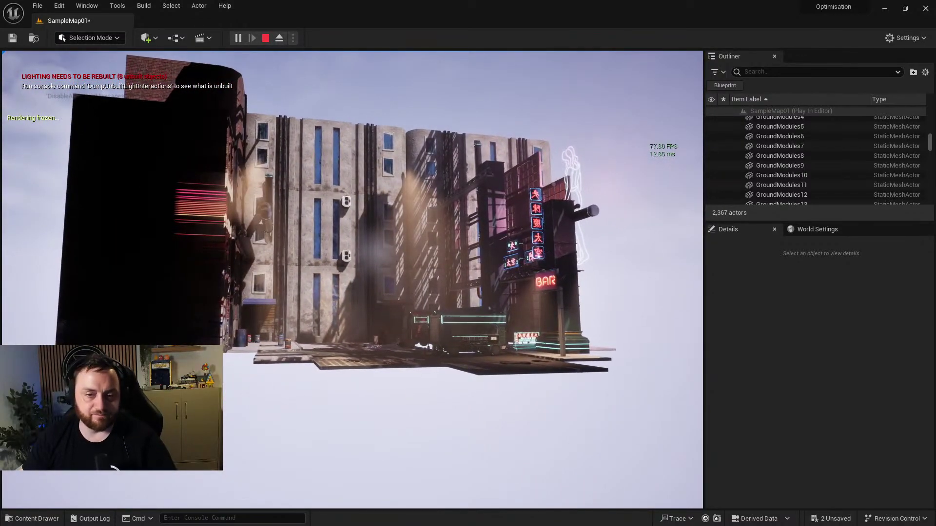
key("w")
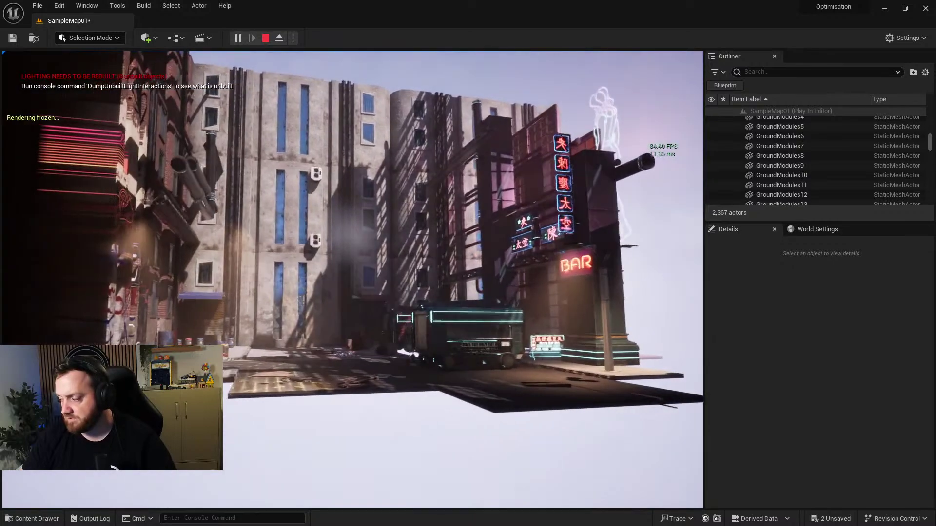
key("w")
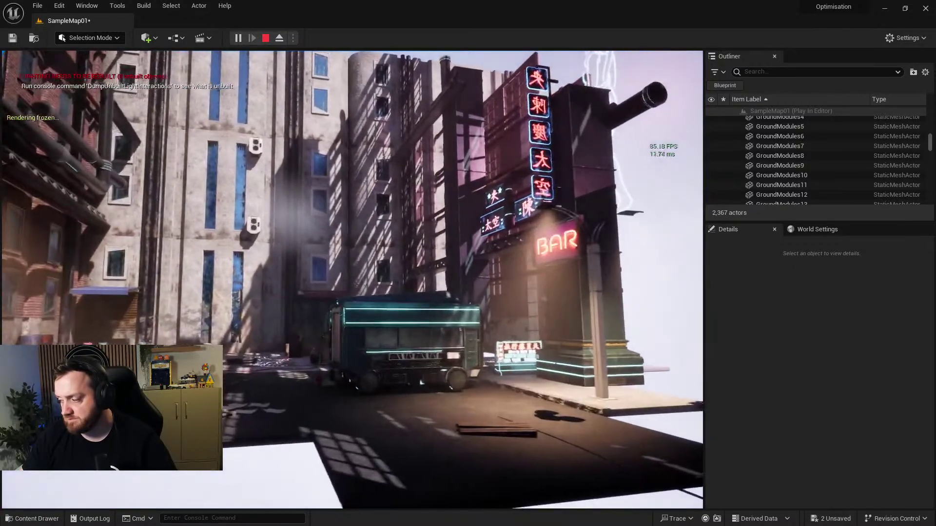
key("w")
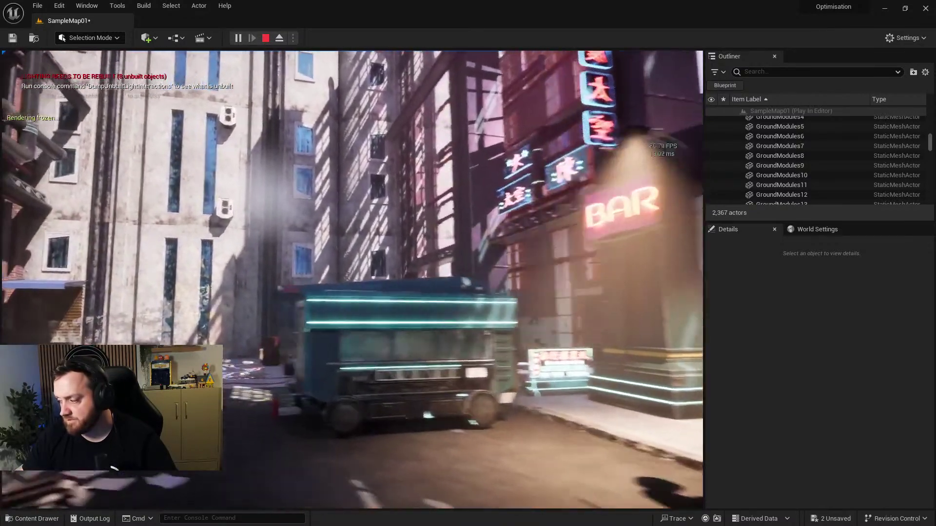
key("w")
key("s")
key("d")
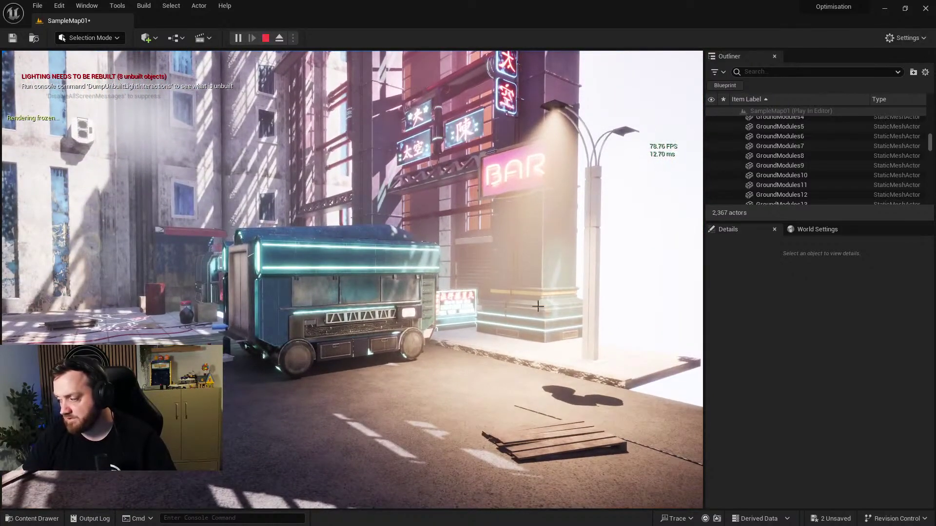
key("Escape")
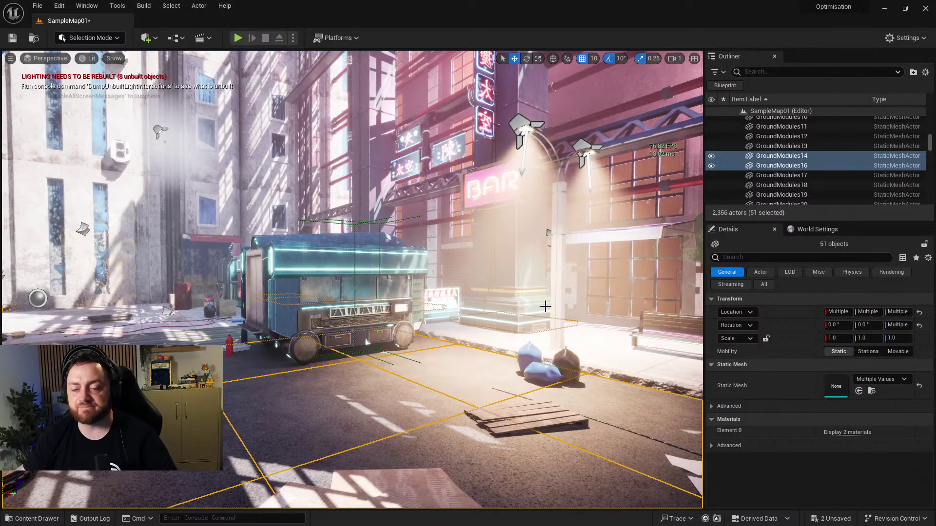
Select a short pipe on the brick building's facade and look over the pipes, signs and cars along the street.
right_click_drag(419, 262, 419, 262)
right_click_drag(244, 357, 244, 357)
left_click(439, 266)
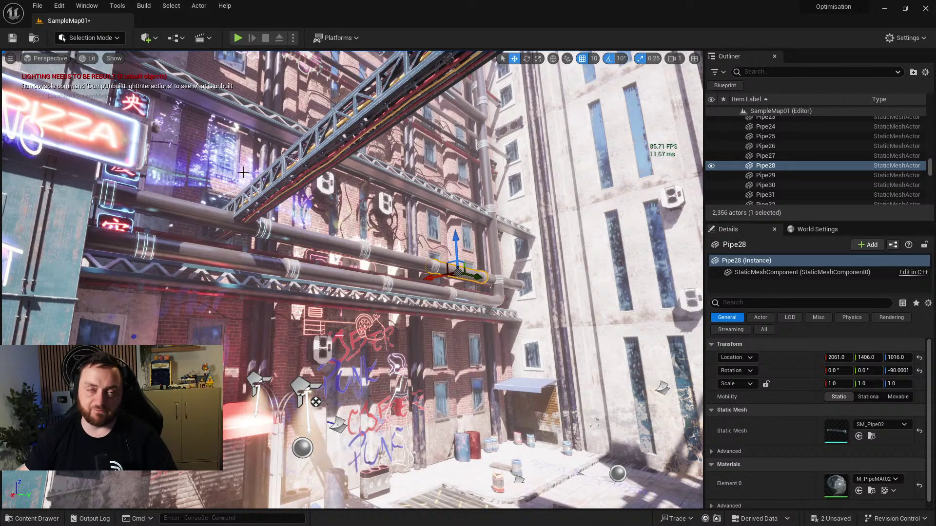
right_click_drag(304, 203, 324, 253)
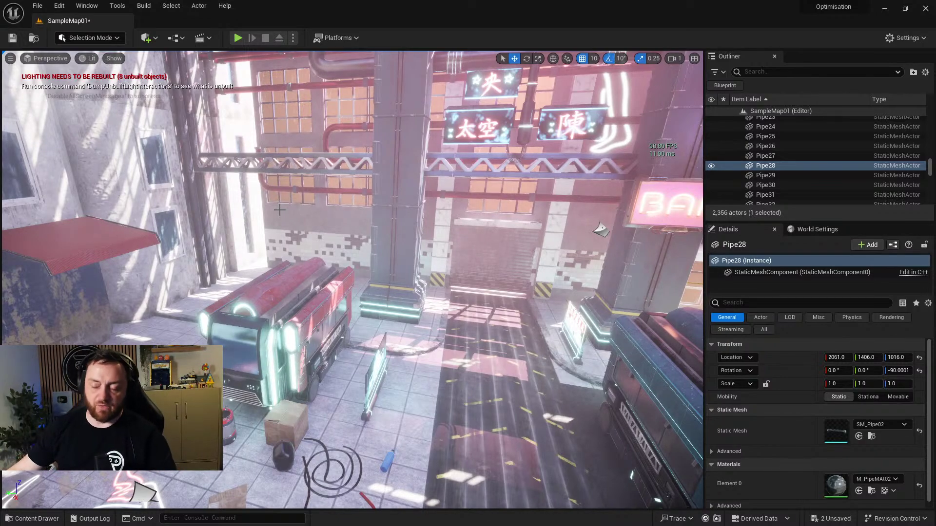
key("f")
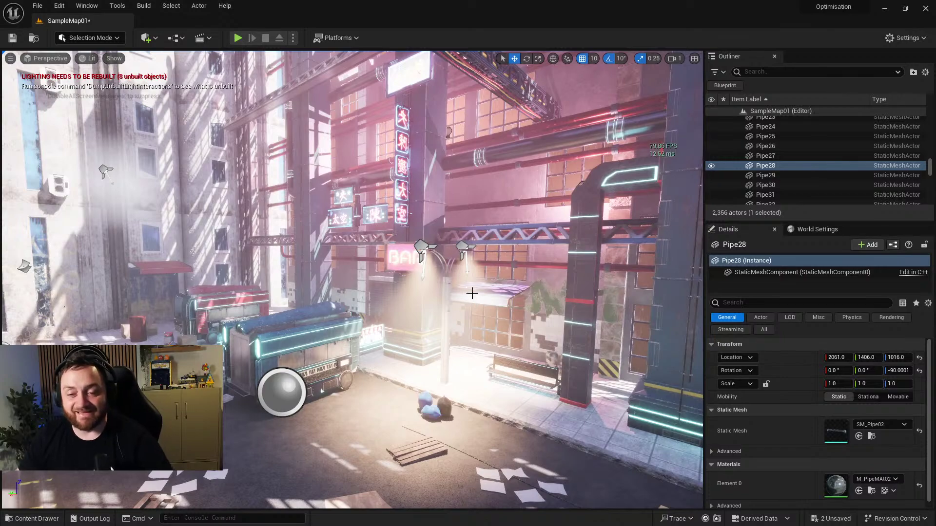
Open the Audio folder inside StarterContent in the content browser.
right_click_drag(351, 280, 425, 319)
key("ctrl+space")
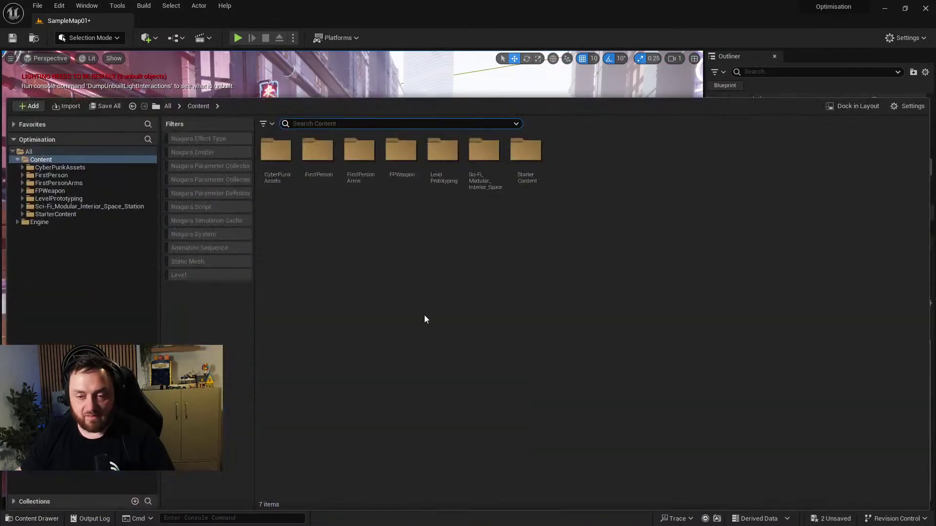
double_click(527, 153)
double_click(318, 152)
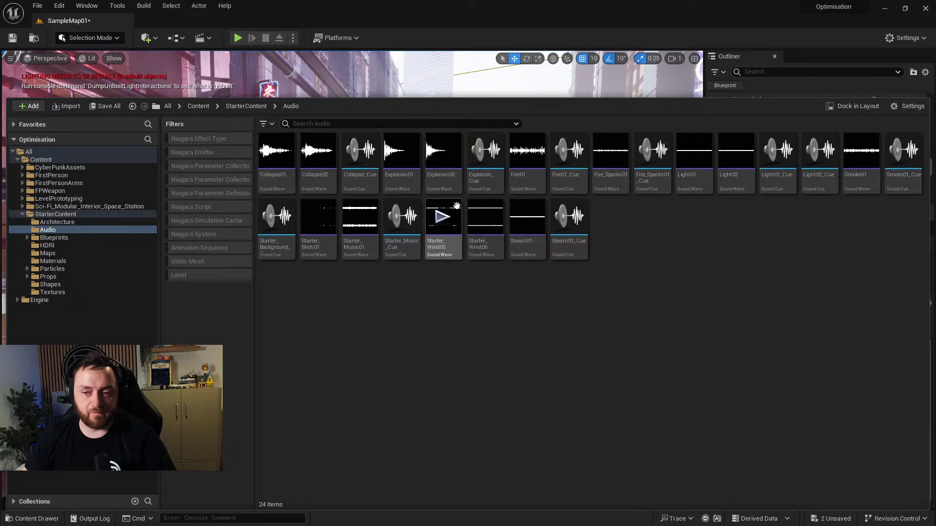
Look over the sound waves and cues in the Audio folder, checking the size and channel details of Starter_Birds01 and Starter_Music01.
left_click(435, 185)
mouse_move(280, 159)
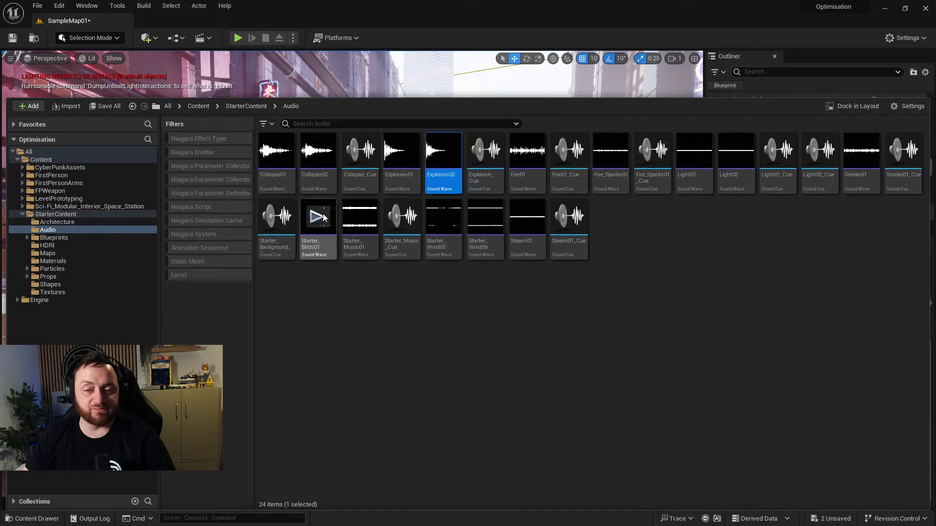
mouse_move(336, 222)
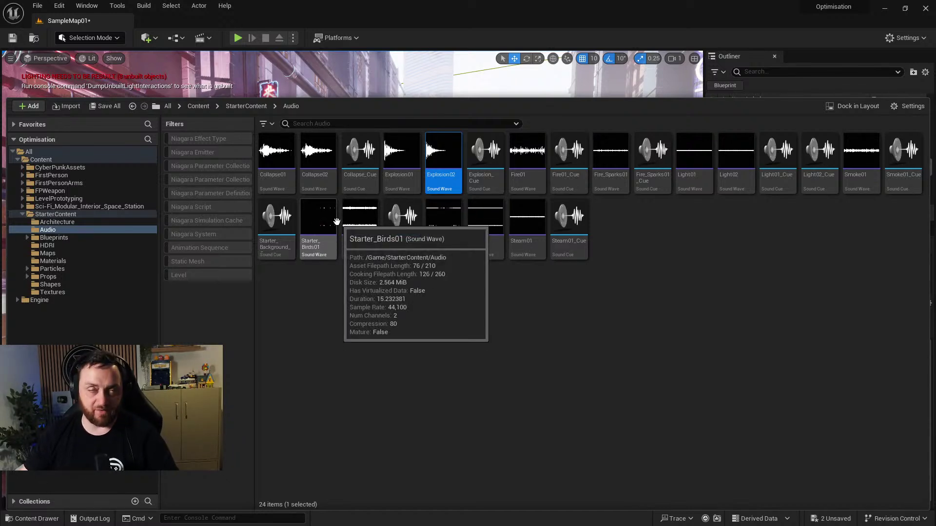
mouse_move(354, 247)
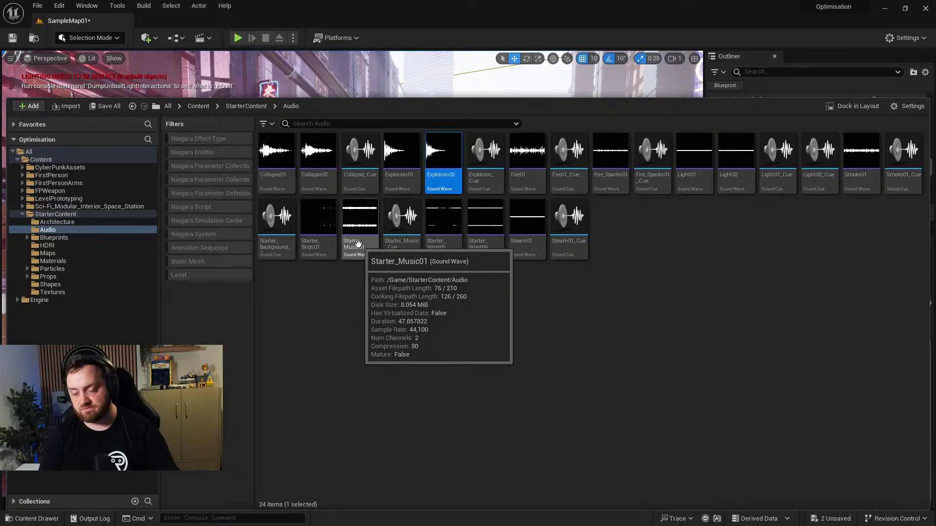
mouse_move(282, 148)
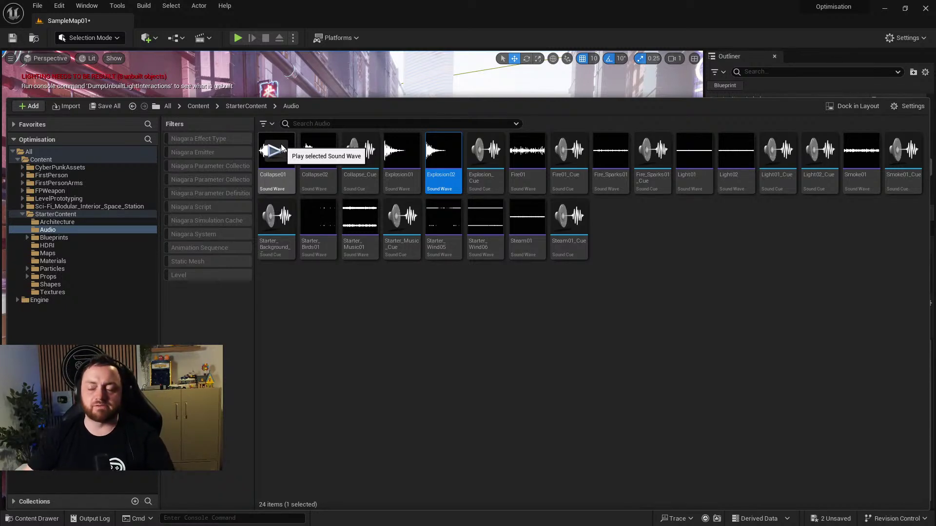
mouse_move(609, 152)
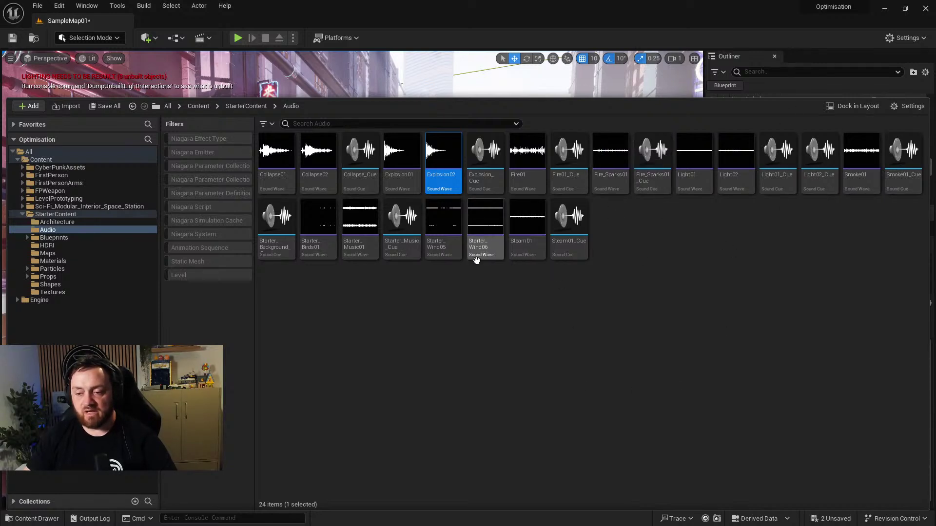
mouse_move(443, 220)
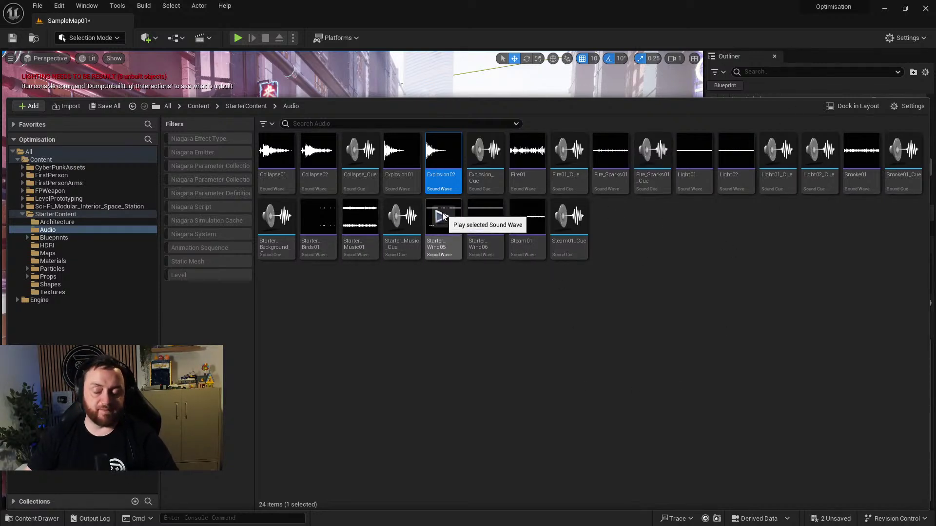
left_click(782, 225)
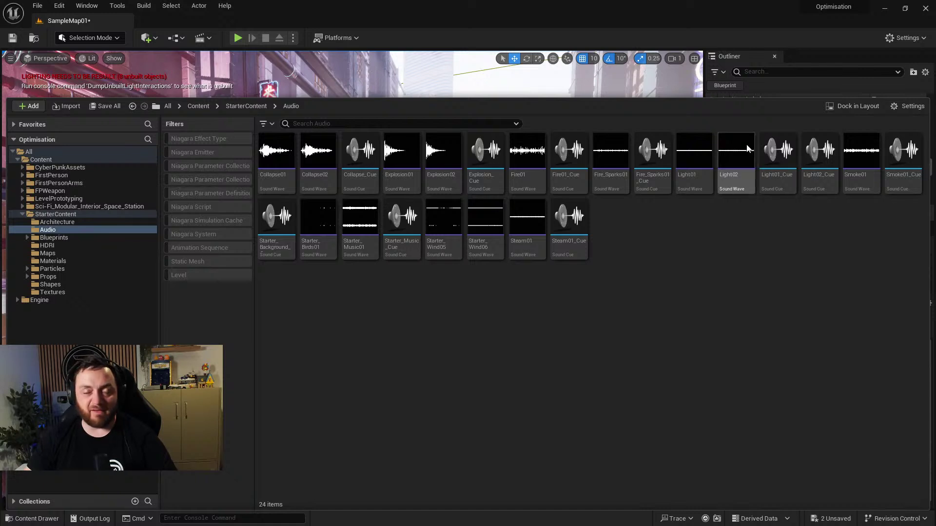
mouse_move(440, 180)
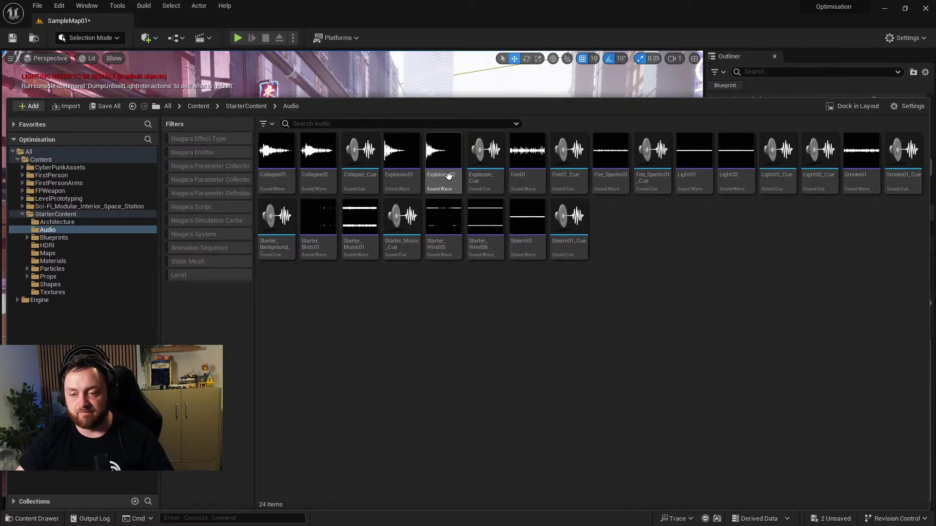
Open the Collapse01 sound wave, examine its properties down to the attenuation settings, and minimise its editor.
left_click(272, 180)
key("F2")
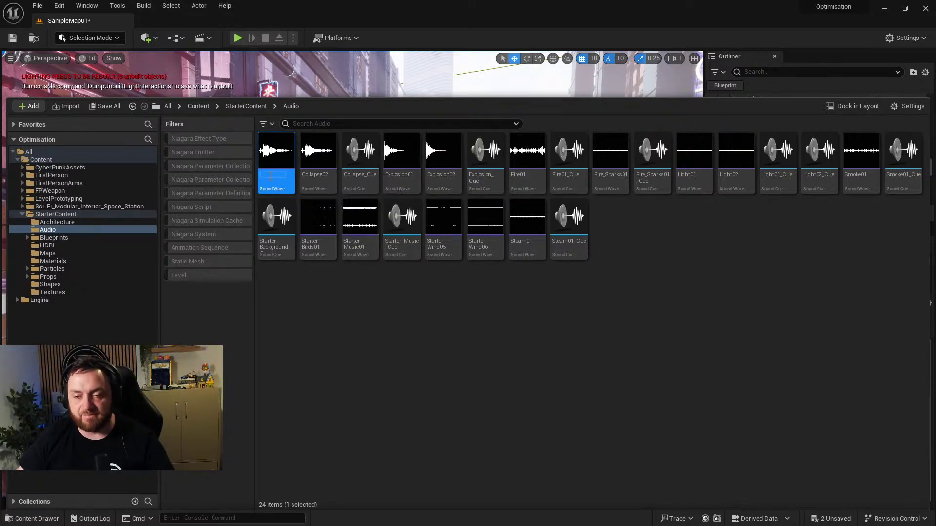
double_click(282, 165)
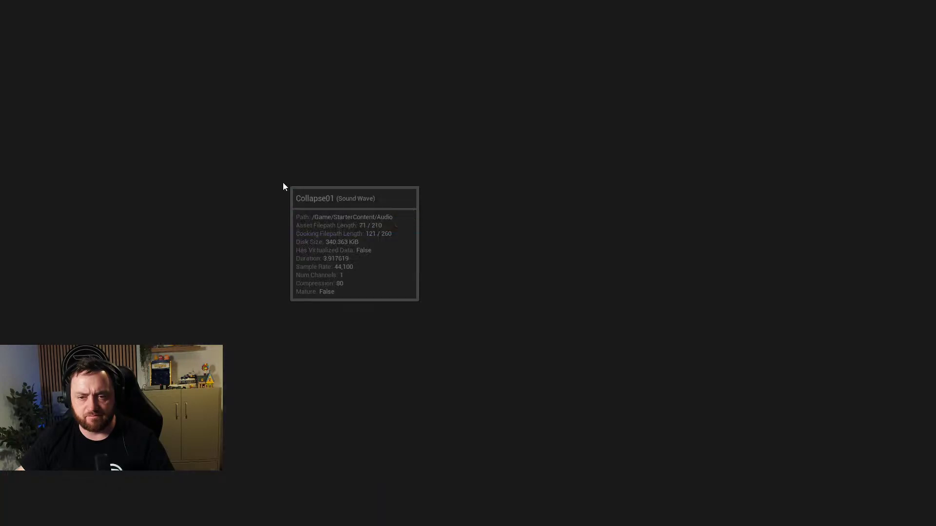
scroll(136, 273, "down", 5)
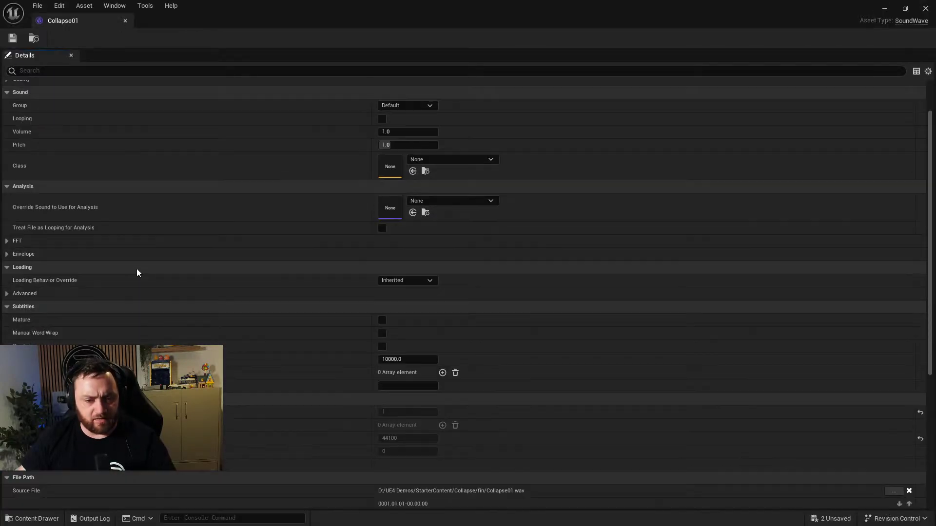
scroll(134, 269, "down", 3)
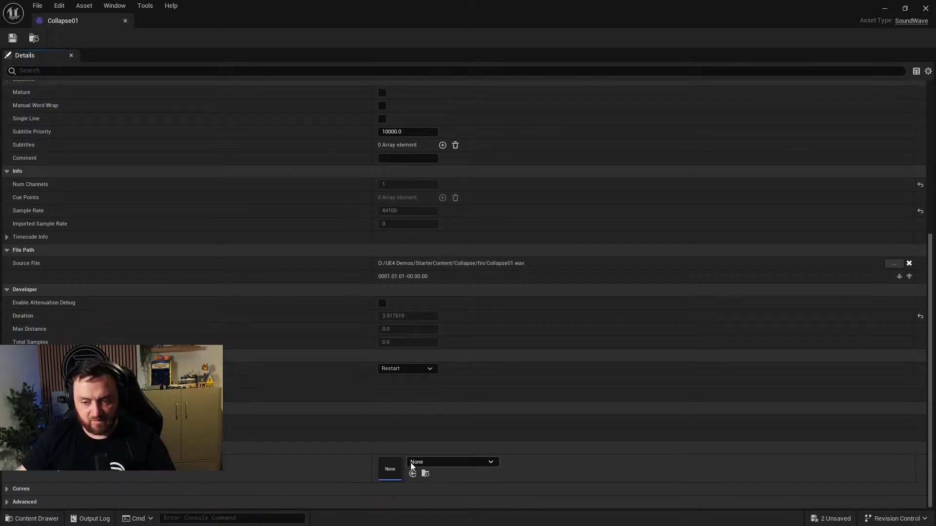
left_click(441, 462)
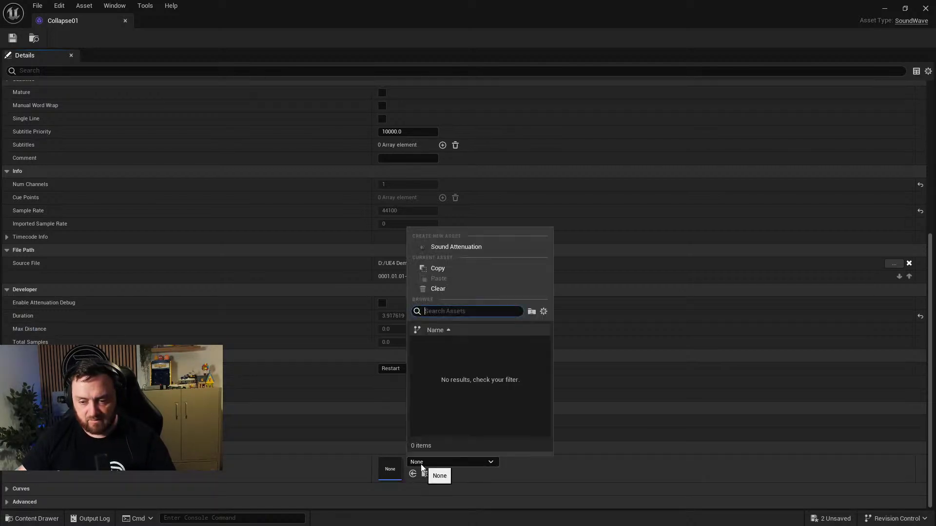
key("Escape")
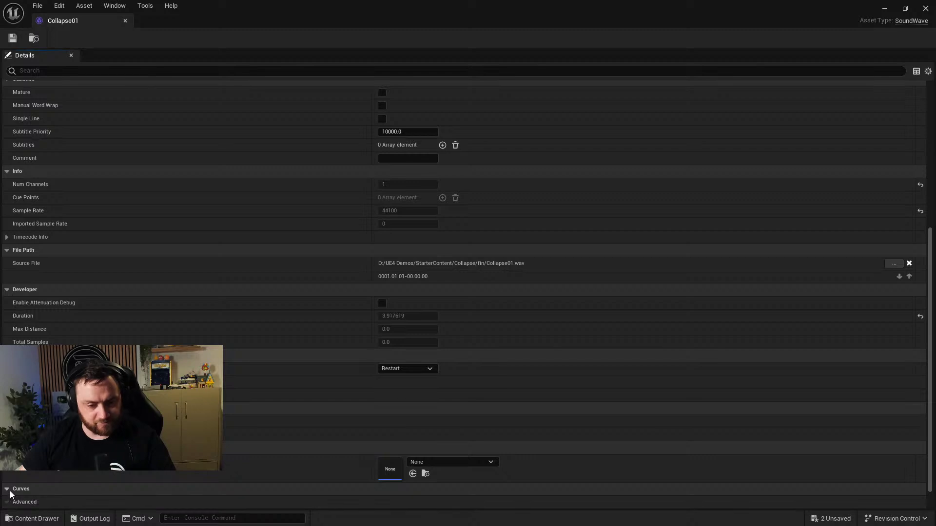
left_click(884, 8)
Place the Collapse01 sound in the street beside the front teal vehicle and examine its attenuation settings in the details.
left_click(32, 518)
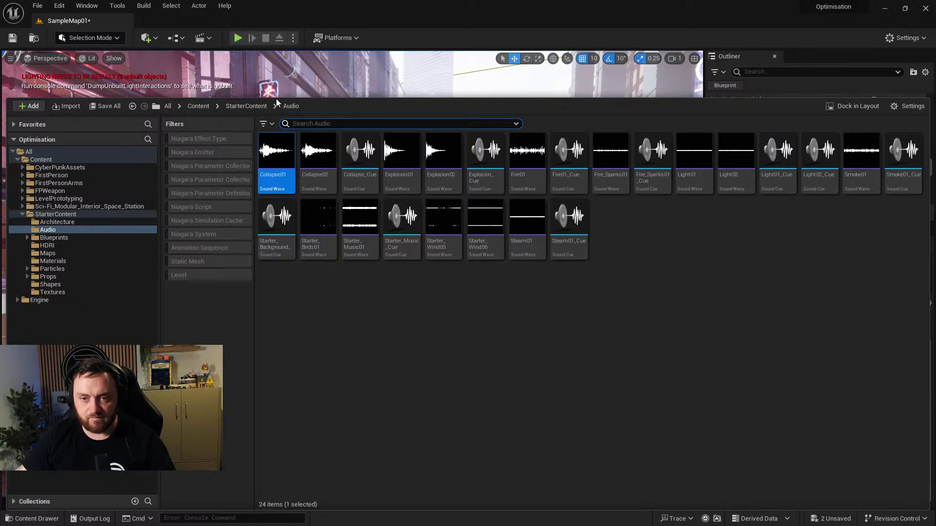
left_click_drag(273, 99, 312, 350)
left_click_drag(283, 434, 388, 378)
left_click_drag(403, 341, 403, 261)
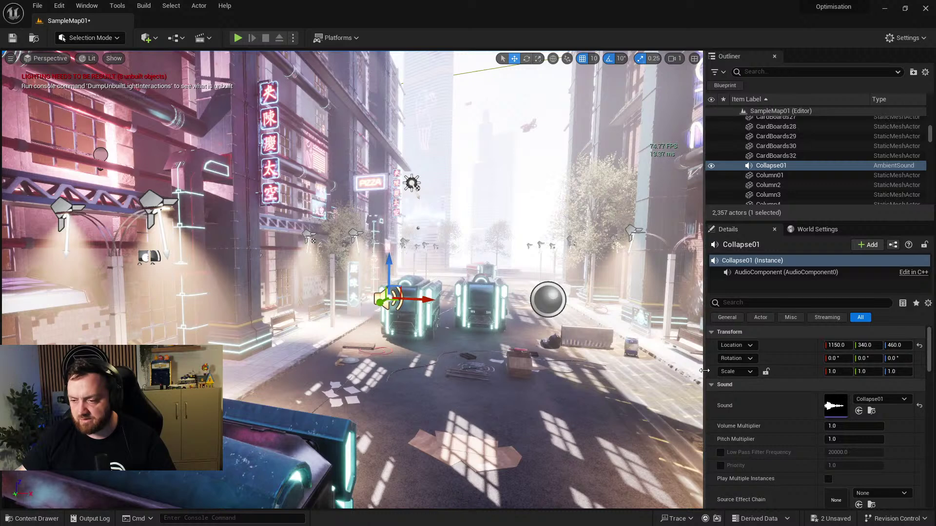
left_click_drag(704, 378, 563, 384)
scroll(639, 437, "down", 8)
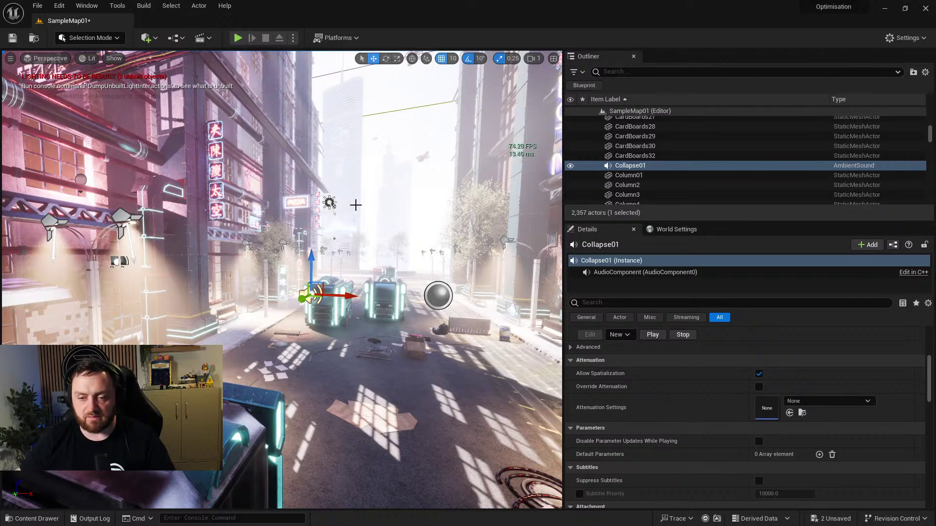
Delete the Collapse01 ambient sound from the level and widen the viewport again.
right_click_drag(369, 361, 390, 344)
key("Delete")
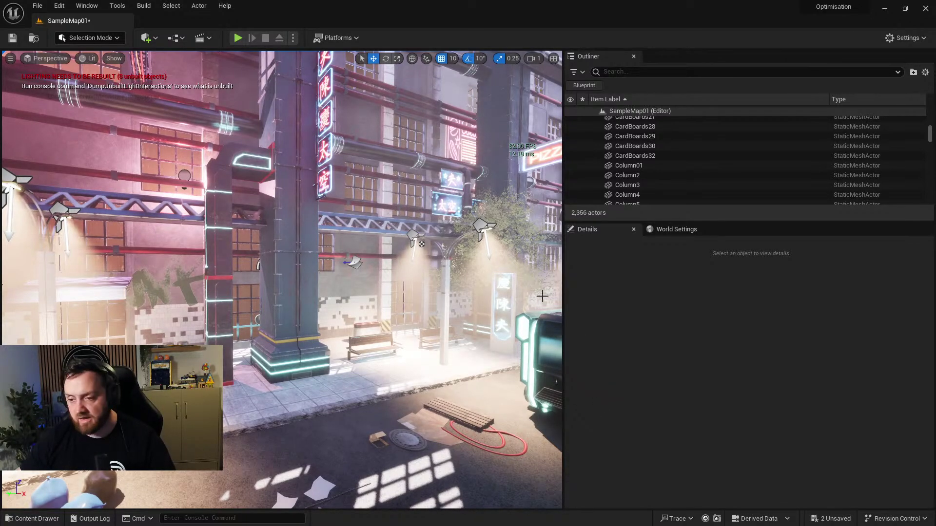
left_click_drag(564, 299, 745, 330)
Select both spot lights, SpotLight17 and SpotLight18, on the twin street lamp beside the tree and set their mobility to Static.
mouse_move(595, 326)
right_mouse_down()
mouse_move(649, 336)
mouse_move(682, 327)
mouse_move(585, 319)
mouse_move(616, 323)
mouse_move(610, 326)
right_mouse_up()
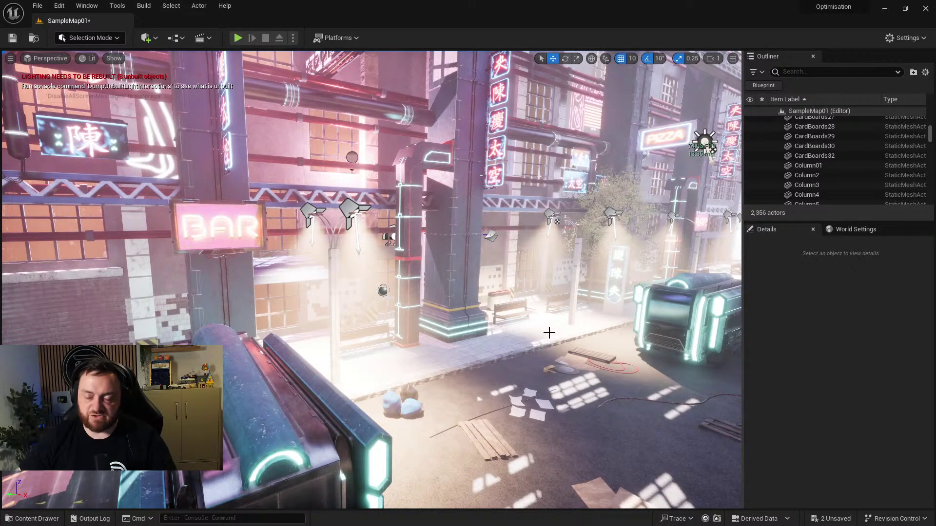
right_click_drag(541, 320, 527, 327)
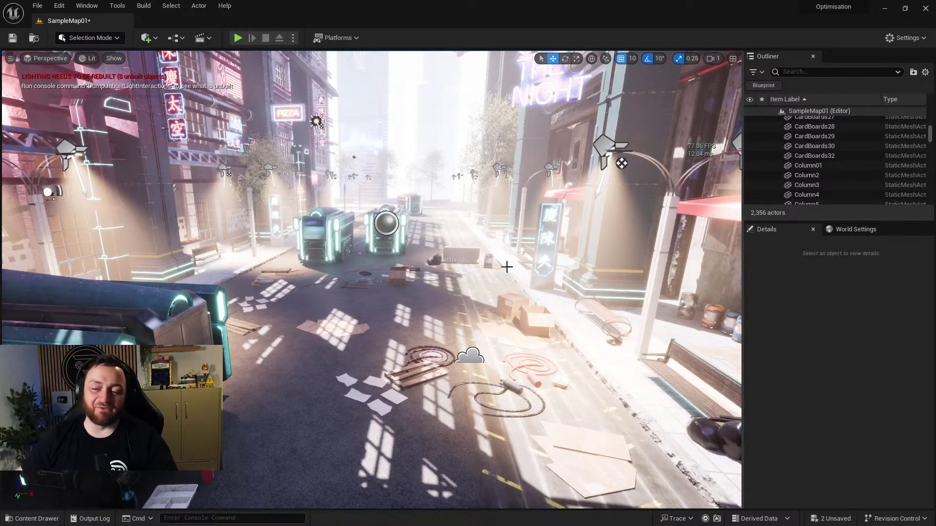
right_click_drag(503, 266, 500, 191)
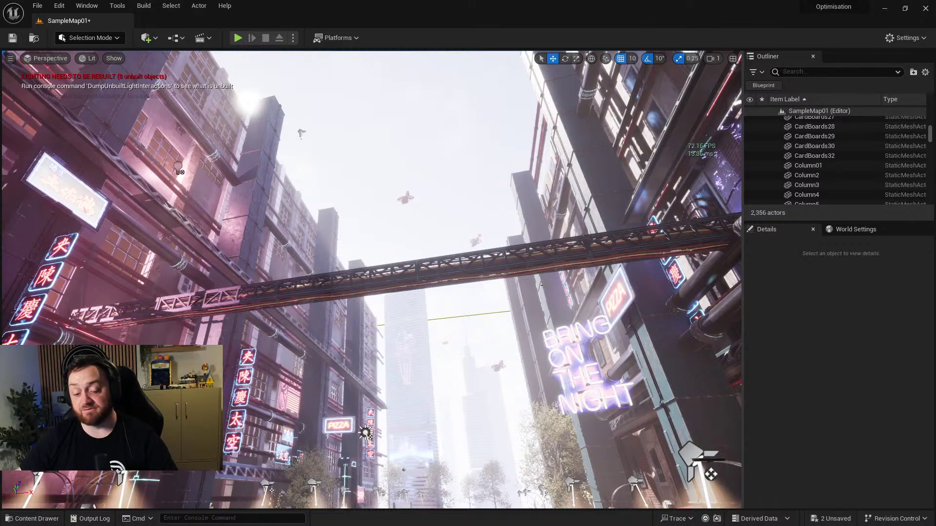
right_click_drag(522, 312, 402, 350)
key("w")
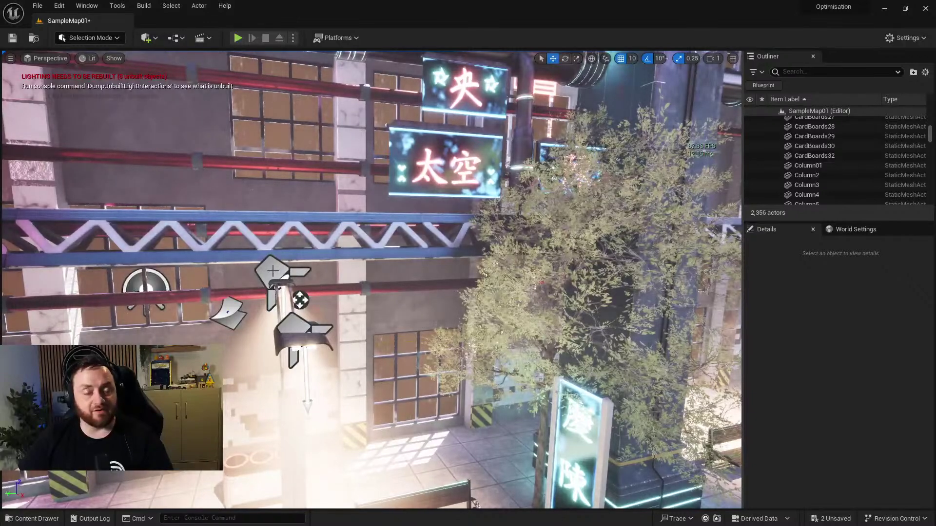
left_click(273, 270)
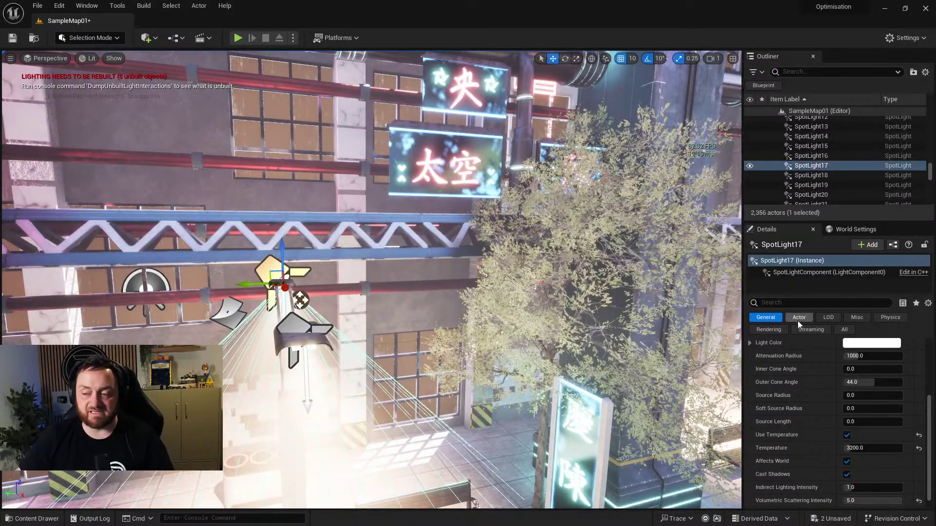
scroll(841, 388, "up", 3)
right_click_drag(406, 366, 337, 377)
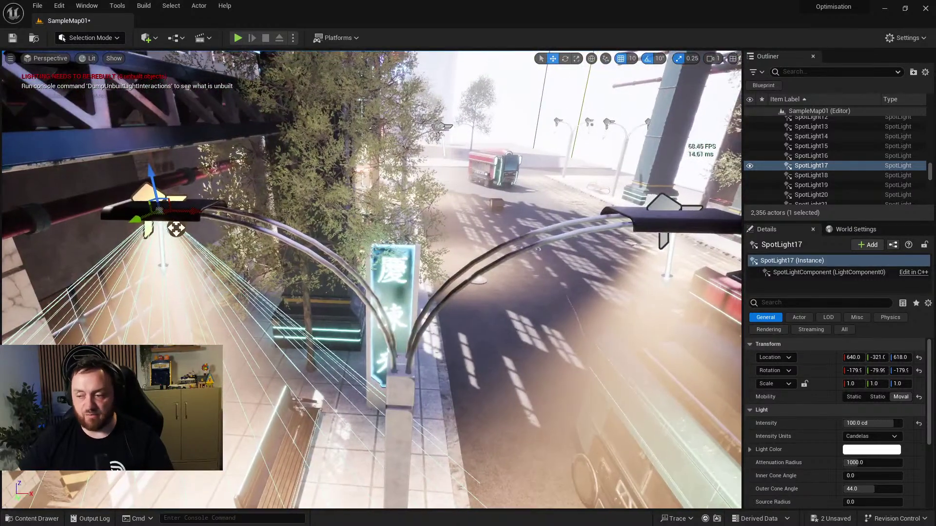
mouse_move(477, 274)
right_mouse_down()
mouse_move(468, 273)
mouse_move(476, 274)
right_mouse_up()
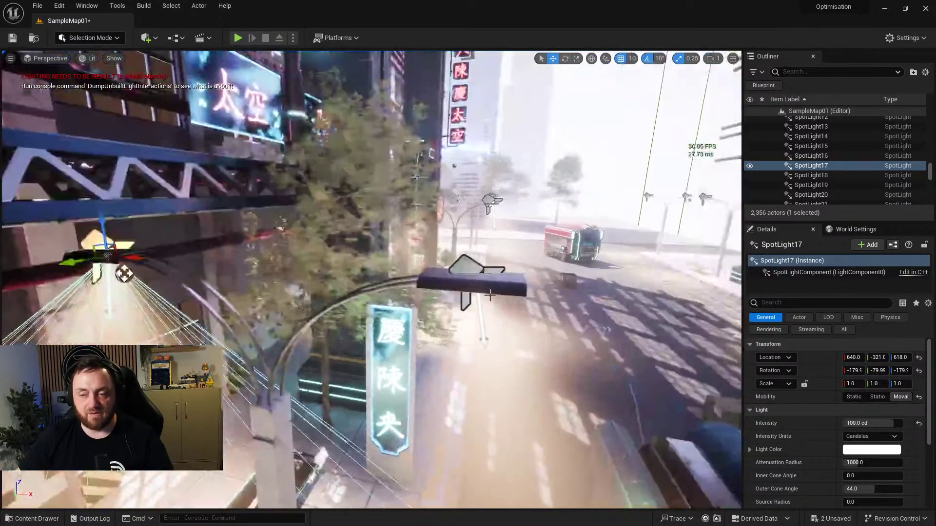
left_click(475, 270, "ctrl")
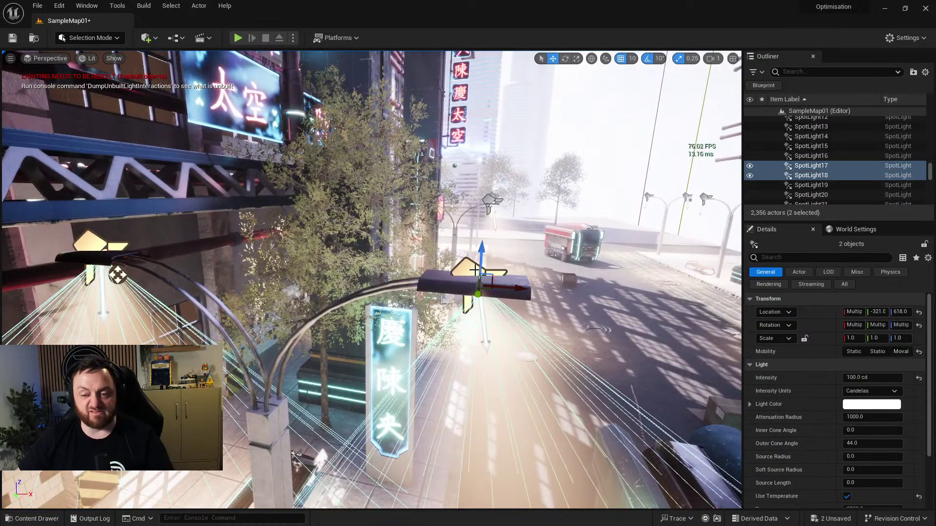
left_click(857, 353)
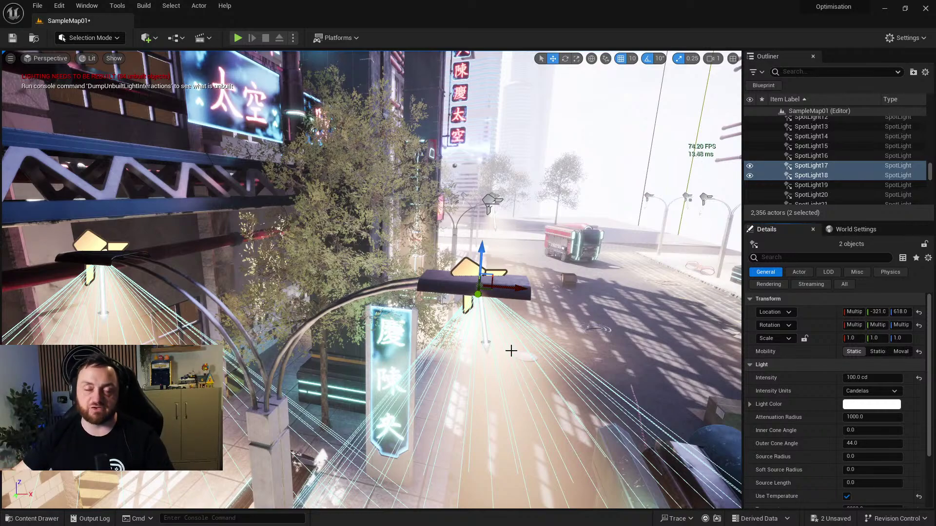
right_click_drag(512, 349, 475, 347)
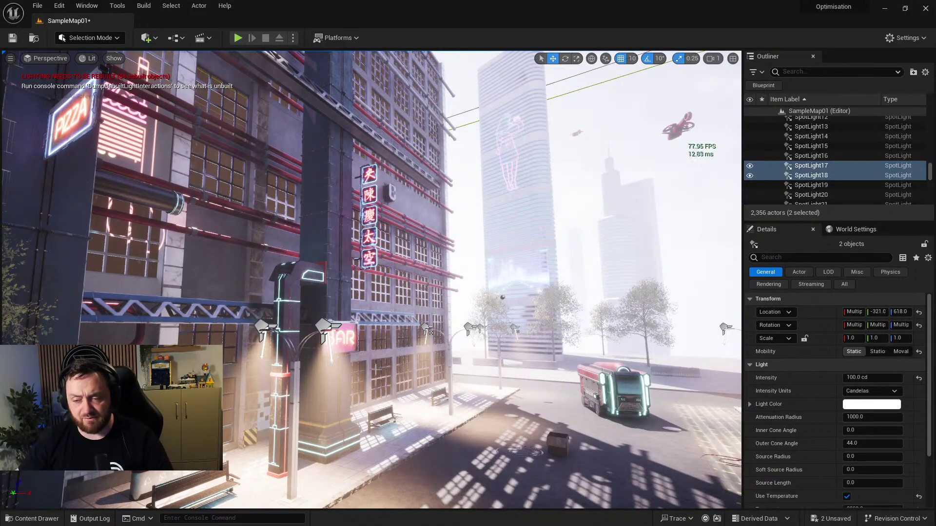
key("f")
right_click_drag(371, 278, 371, 278)
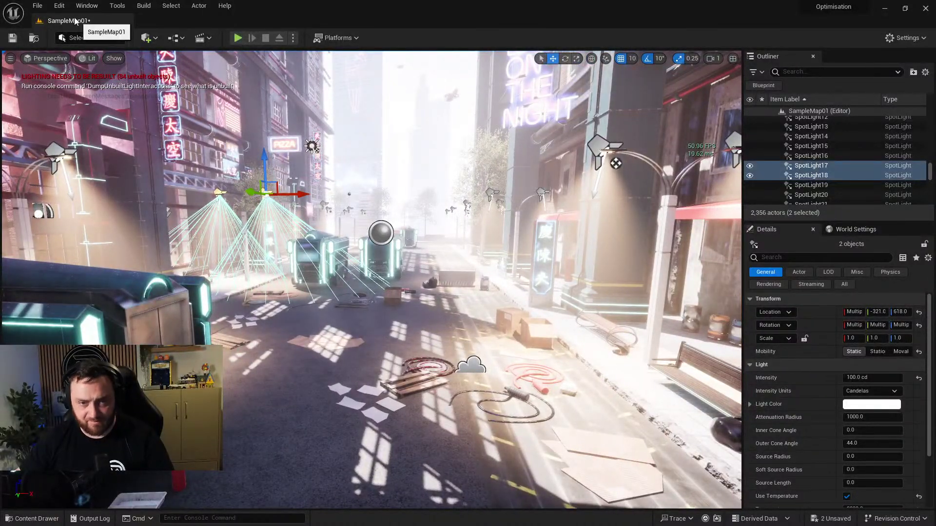
Open the project settings maximised, search for "global" and set the Dynamic Global Illumination Method to None.
left_click(59, 5)
mouse_move(87, 5)
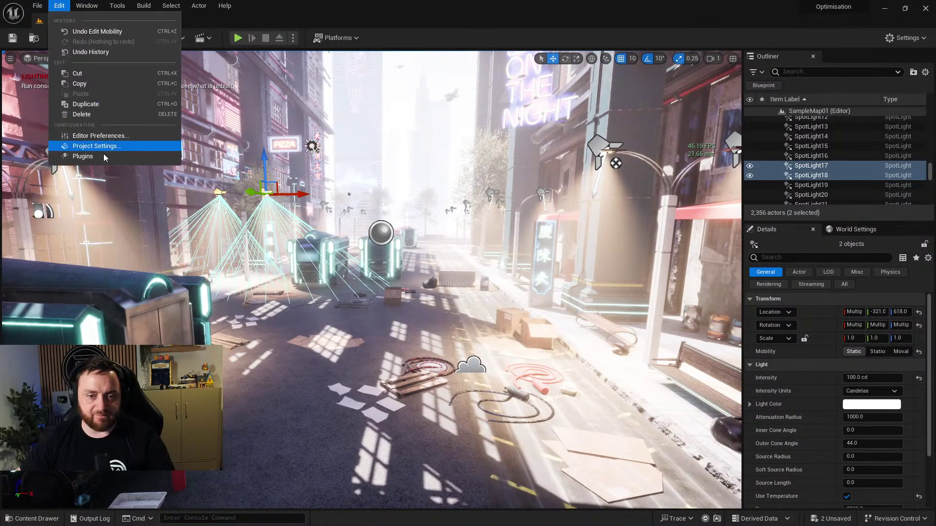
left_click(100, 147)
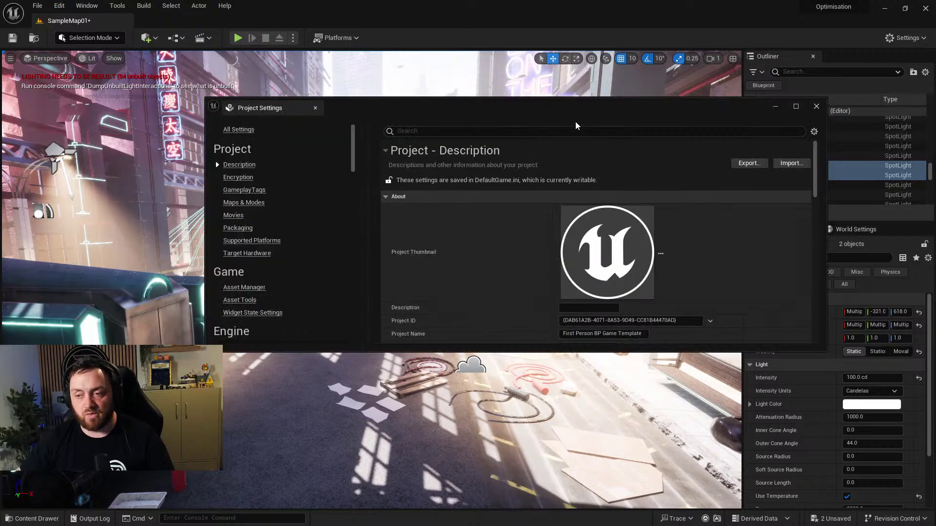
left_click(795, 106)
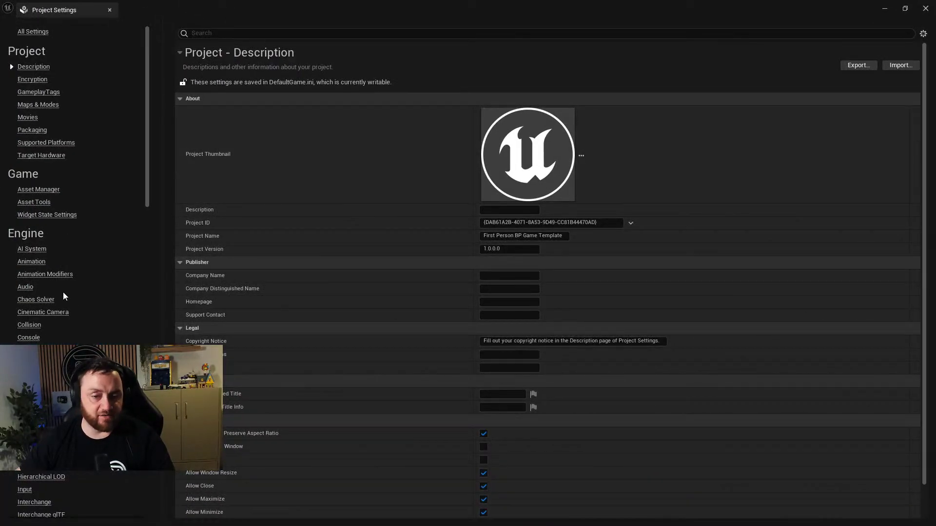
left_click(215, 35)
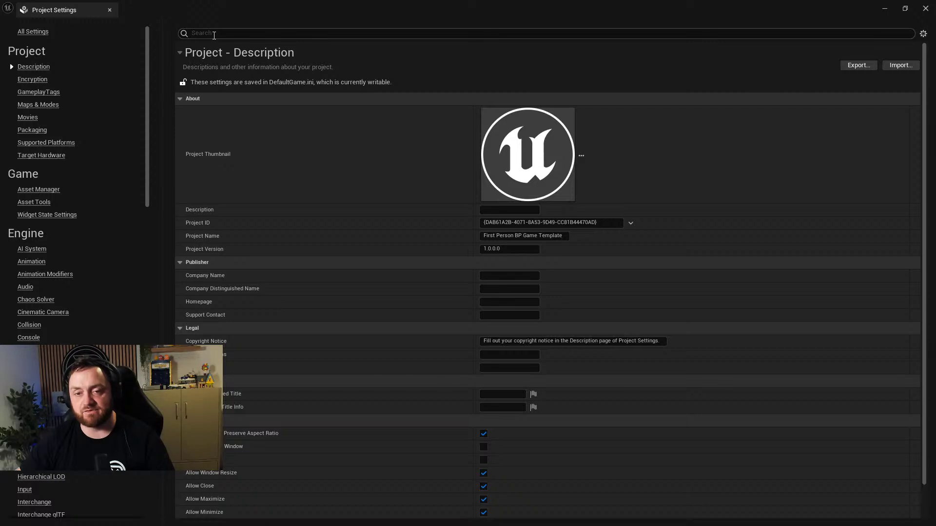
type("global")
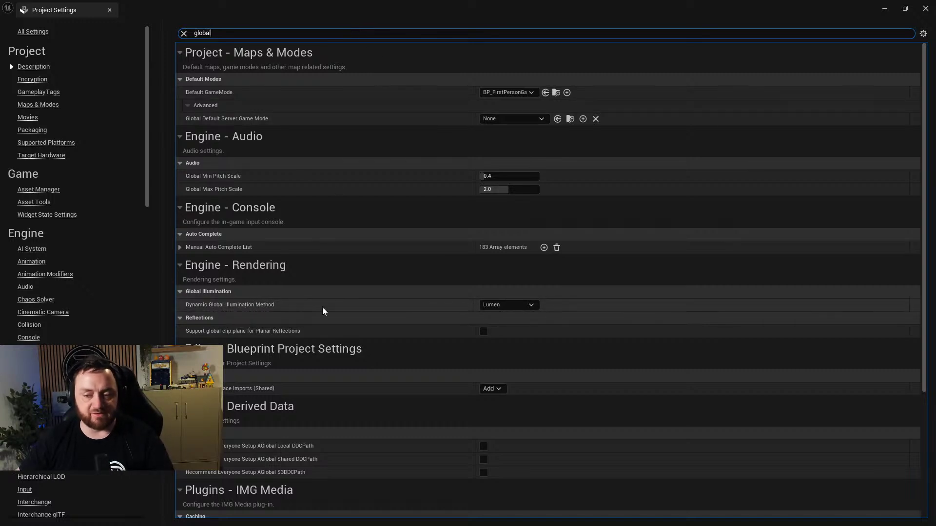
left_click(507, 305)
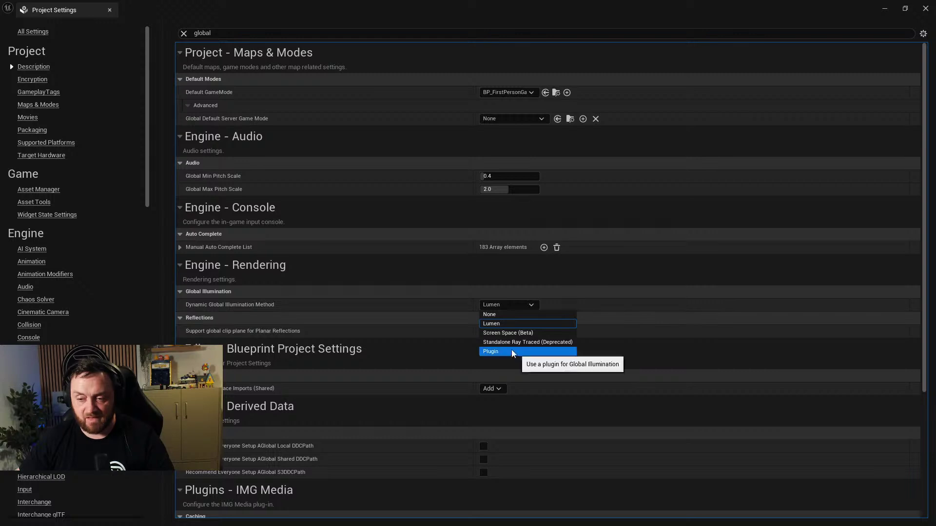
left_click(496, 317)
left_click_drag(534, 5, 557, 165)
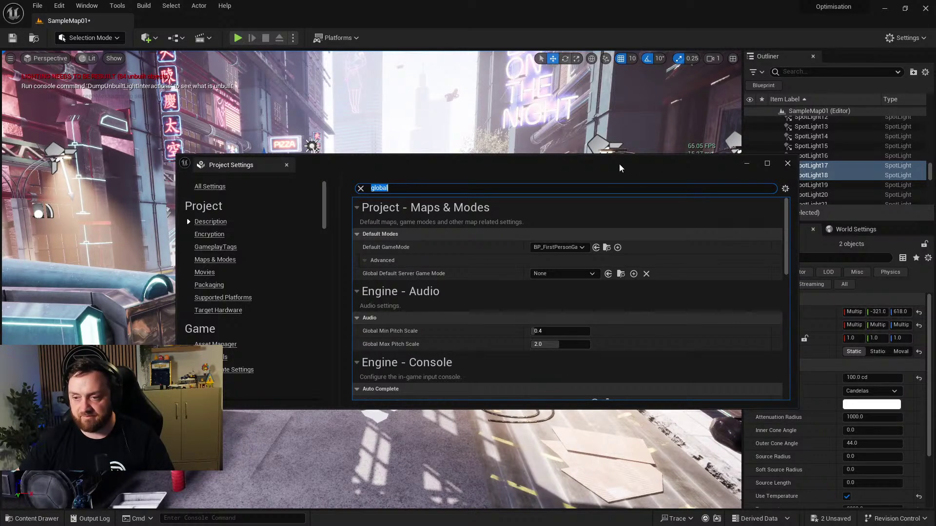
double_click(564, 168)
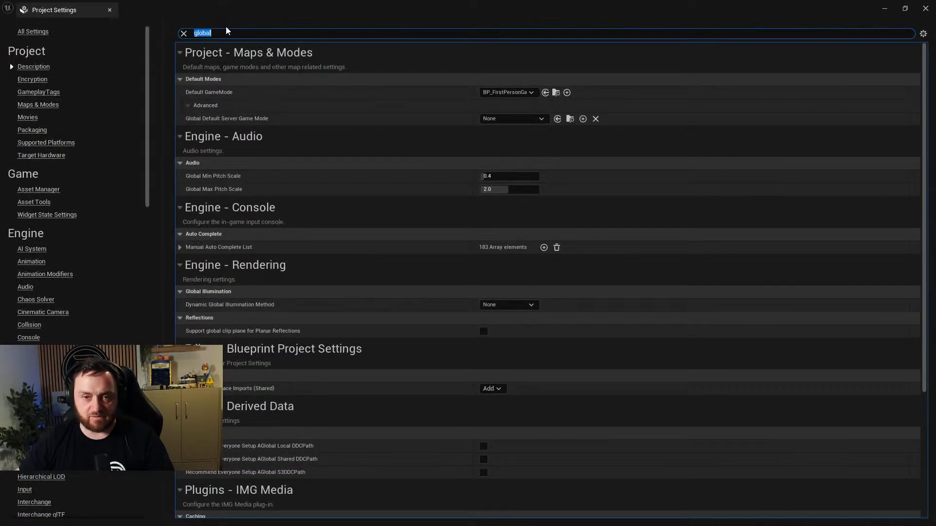
Find the shadow map options in the project settings, set Shadow Map Method to Shadow Maps and close the settings window.
type("shadow map")
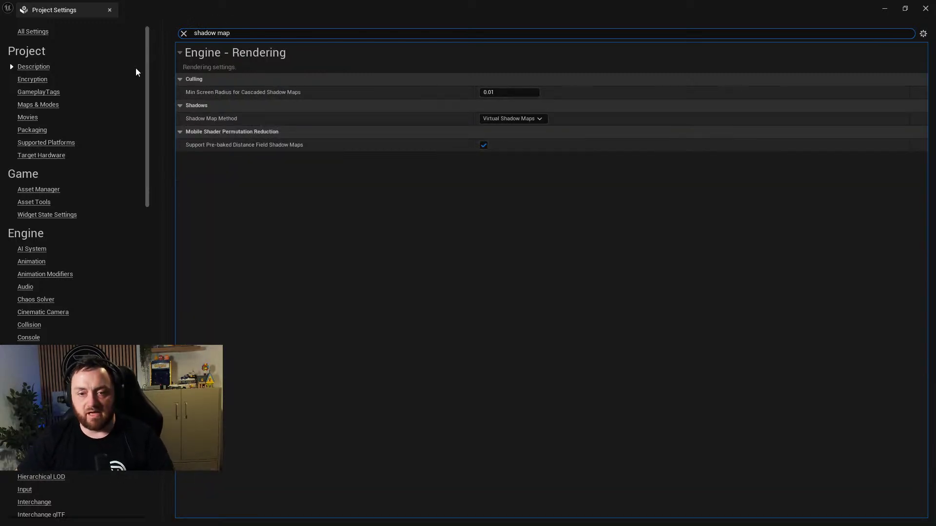
mouse_move(197, 125)
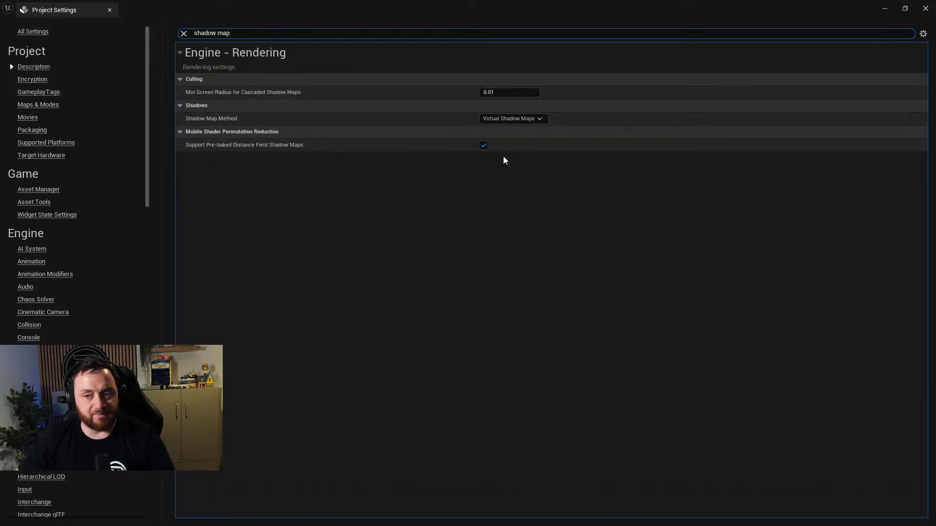
left_click(533, 120)
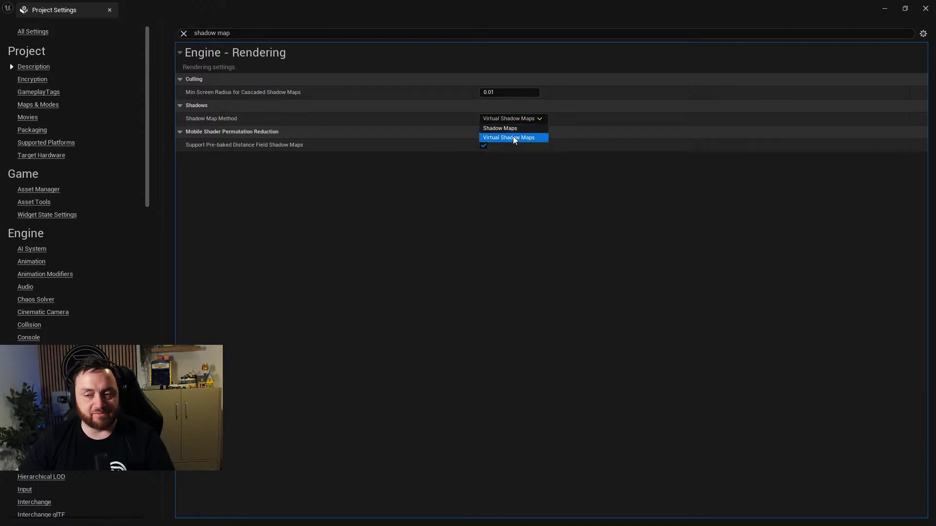
left_click(499, 130)
left_click(478, 184)
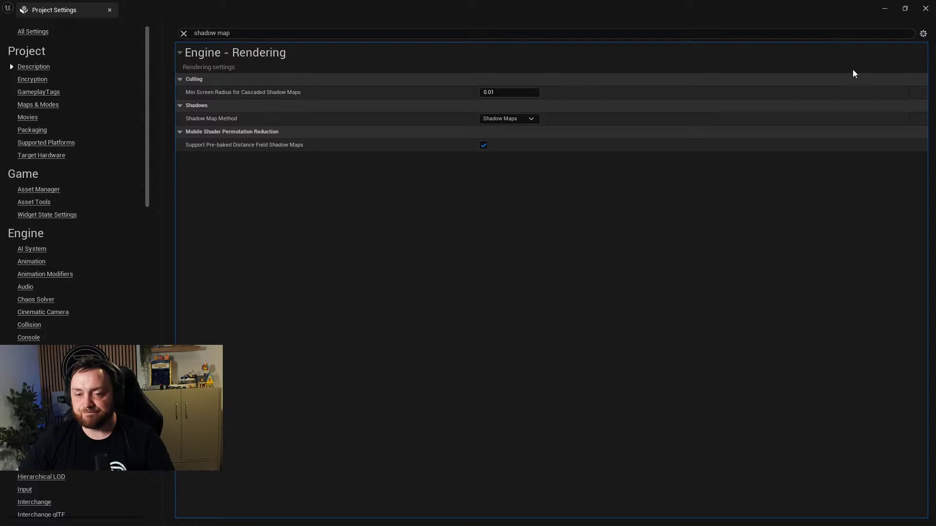
left_click(925, 9)
Widen the outliner and details area beside the viewport and show the World Settings.
mouse_move(390, 199)
right_mouse_down()
mouse_move(341, 205)
mouse_move(400, 202)
mouse_move(385, 199)
right_mouse_up()
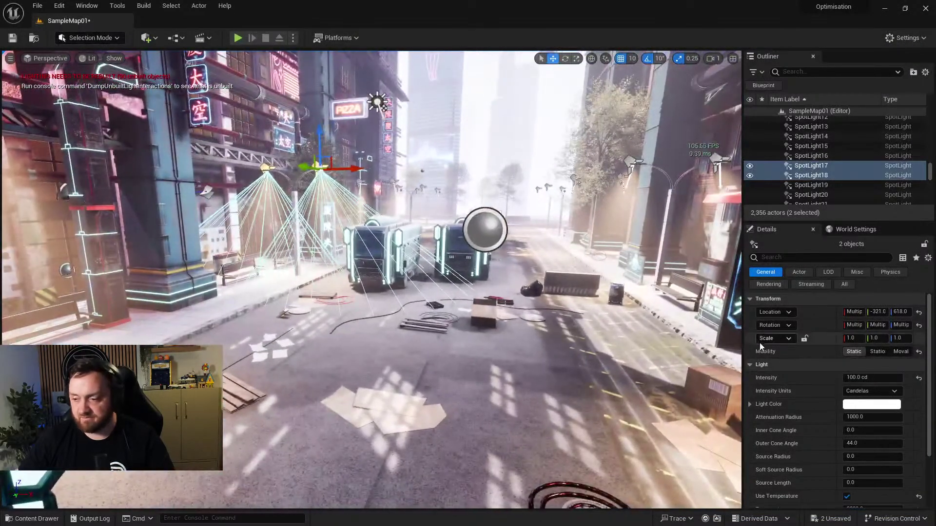
left_click(736, 299)
left_click_drag(741, 299, 487, 299)
left_click(602, 229)
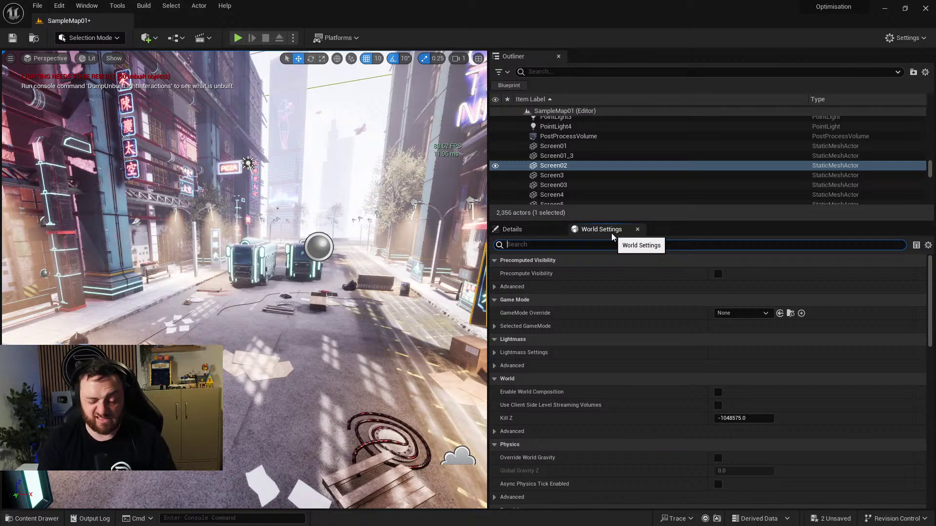
Filter the World Settings by "light" and examine the Force No Precomputed Lighting option under the advanced Lightmass settings.
type("bak")
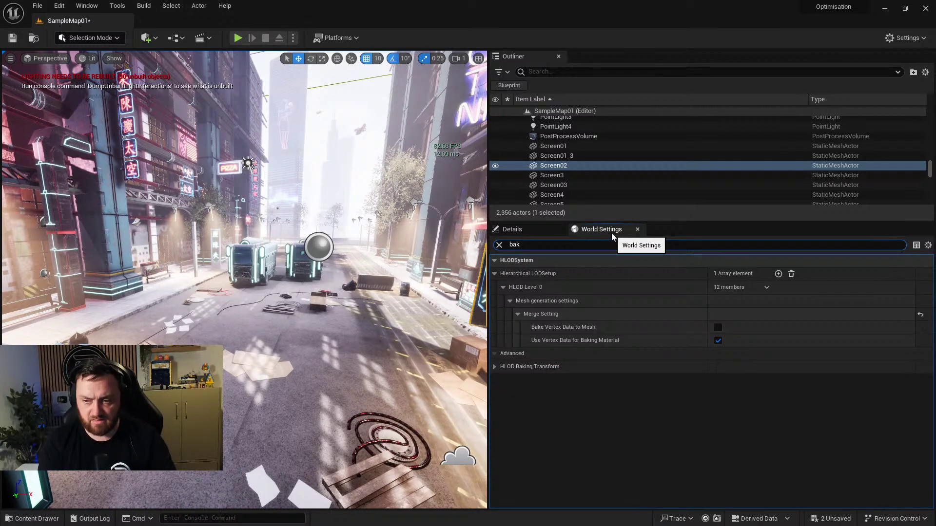
key("BackSpace")
key("BackSpace")
key("BackSpace")
type("light")
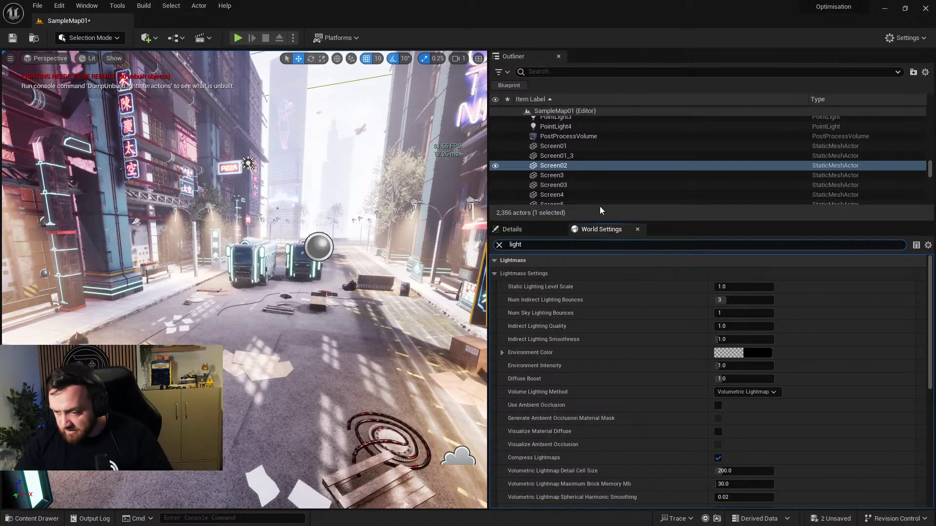
scroll(689, 395, "down", 10)
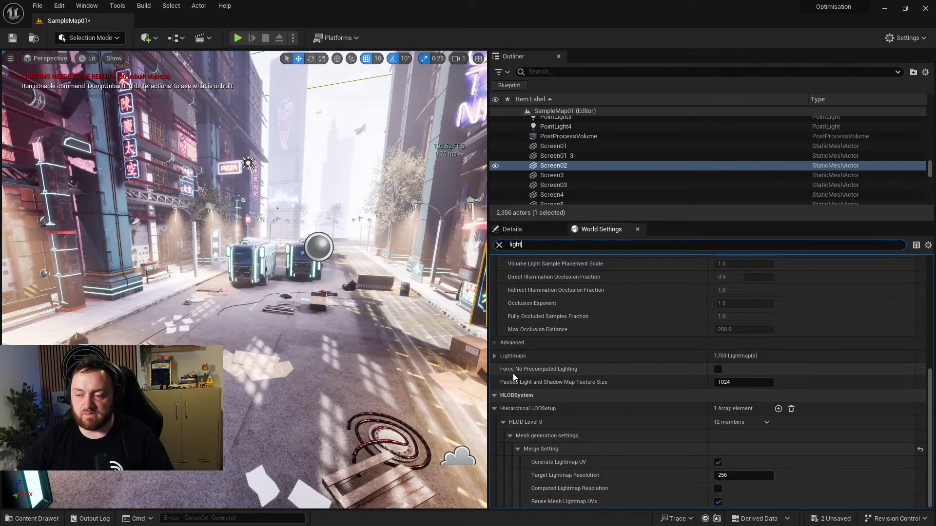
mouse_move(507, 371)
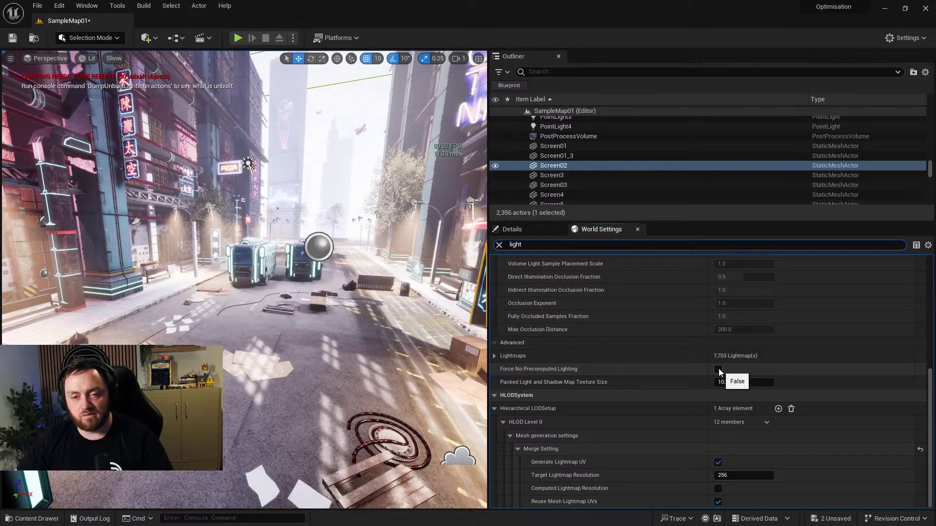
mouse_move(560, 369)
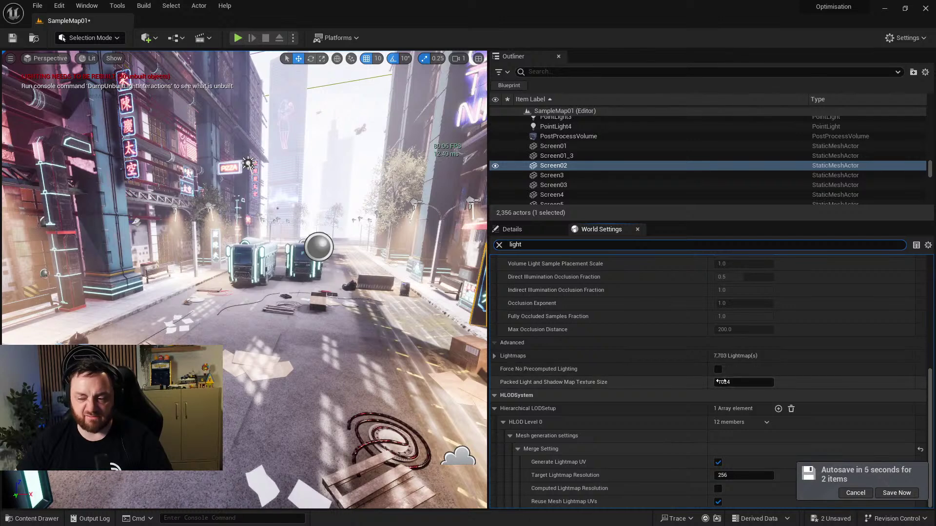
Search the project settings for "lumen", set the Reflection Method to Screen Space and close the settings window.
key("f")
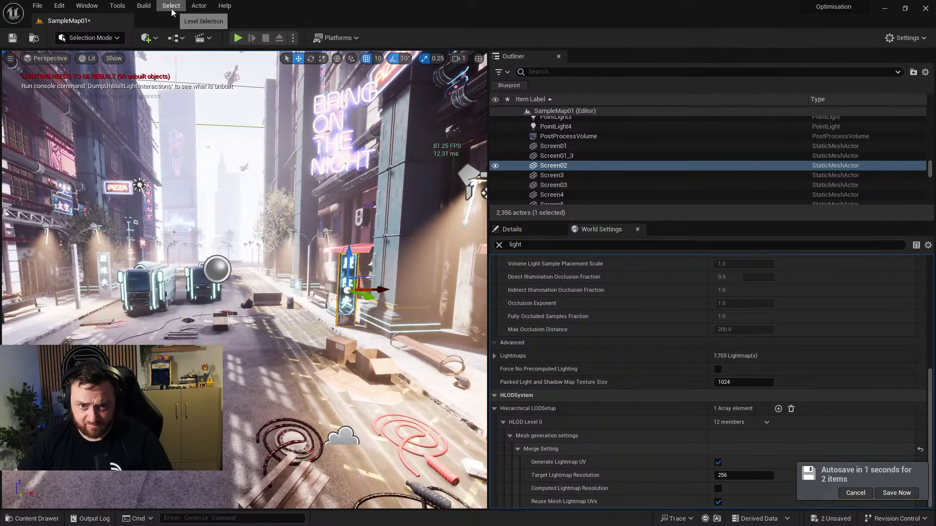
left_click(147, 7)
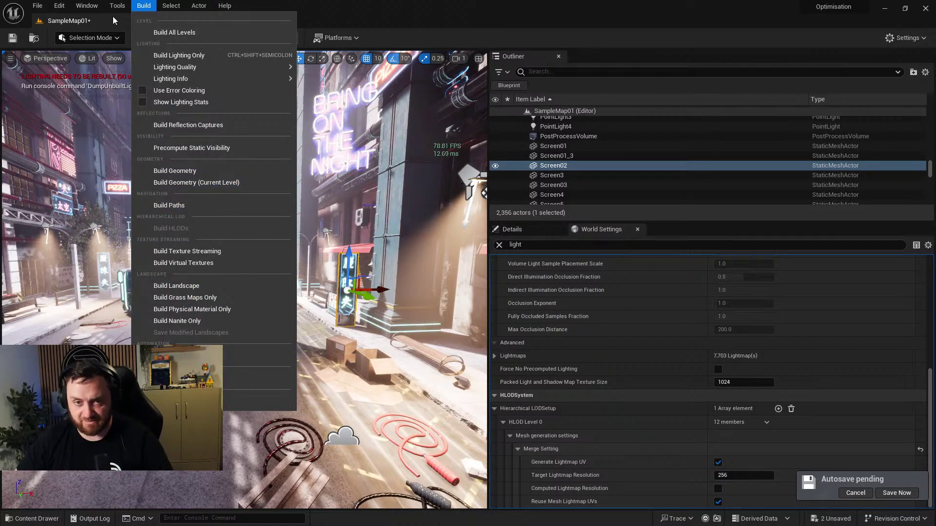
mouse_move(59, 5)
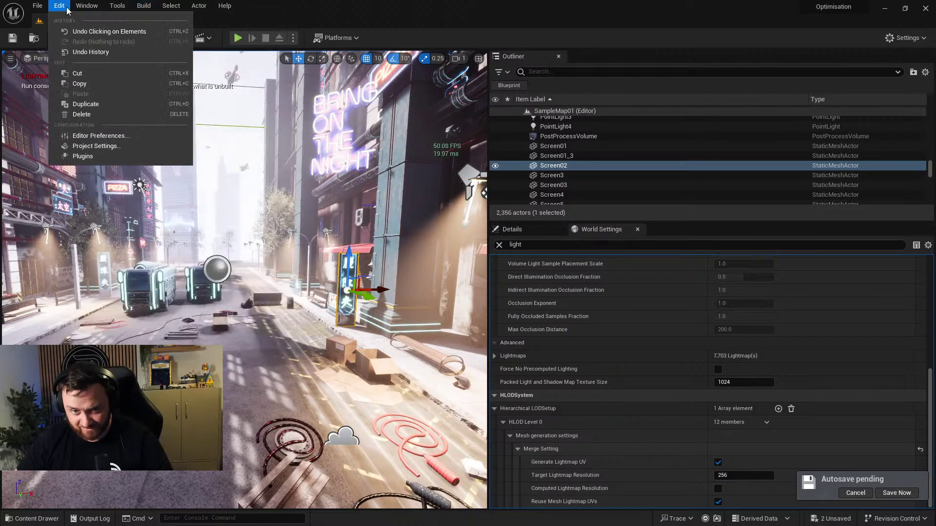
left_click(97, 146)
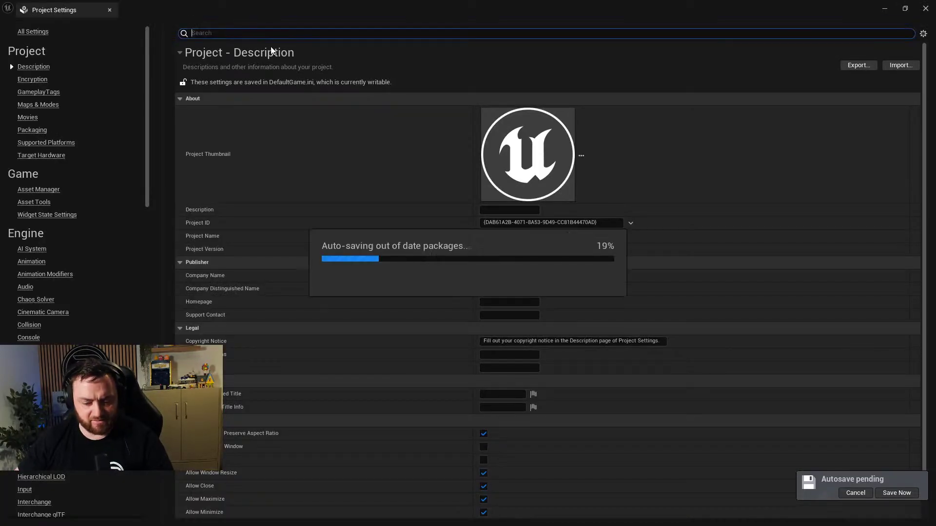
left_click(252, 33)
type("lumen")
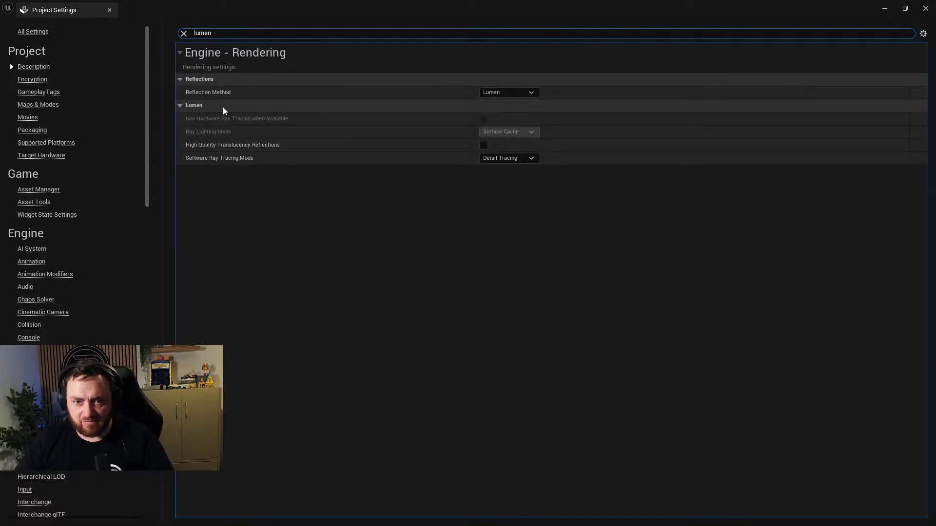
left_click(504, 93)
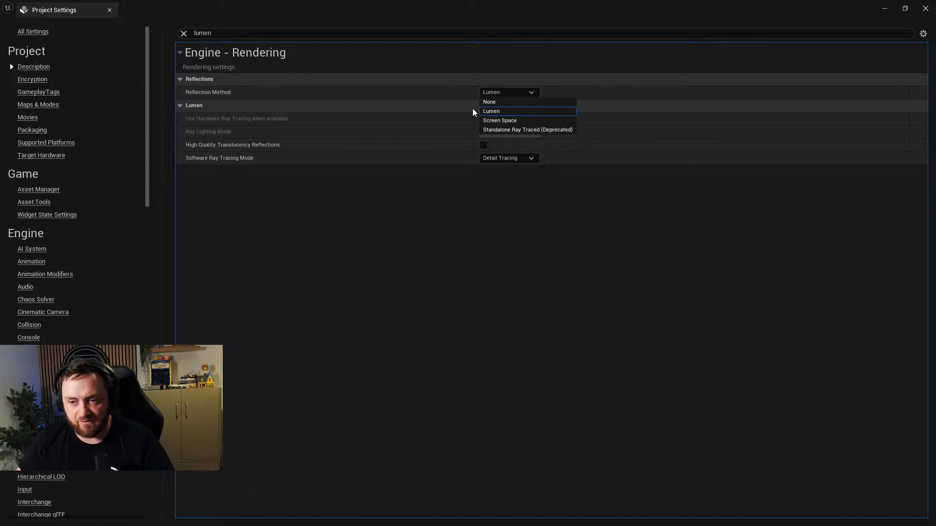
left_click(505, 121)
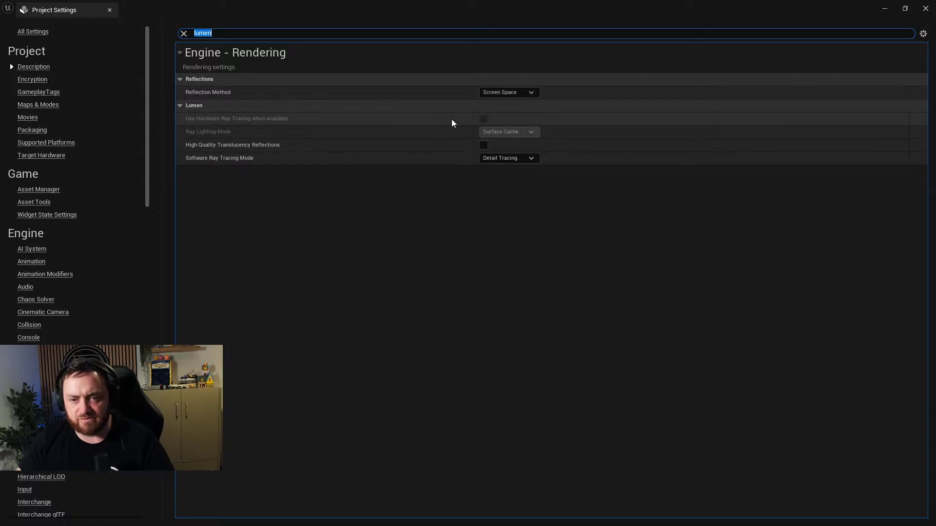
left_click(925, 8)
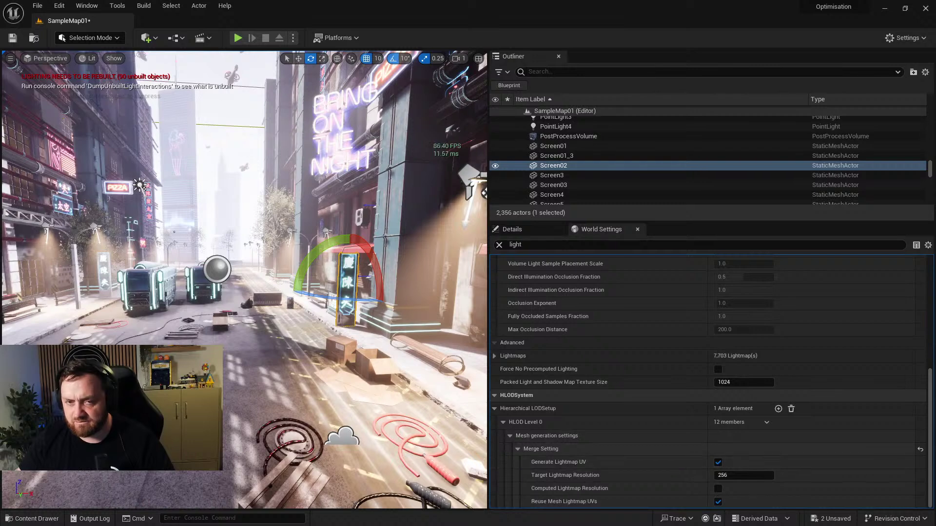
Build only the lighting for the level and allow SwarmAgent network access through the firewall.
left_click(115, 7)
left_click(137, 7)
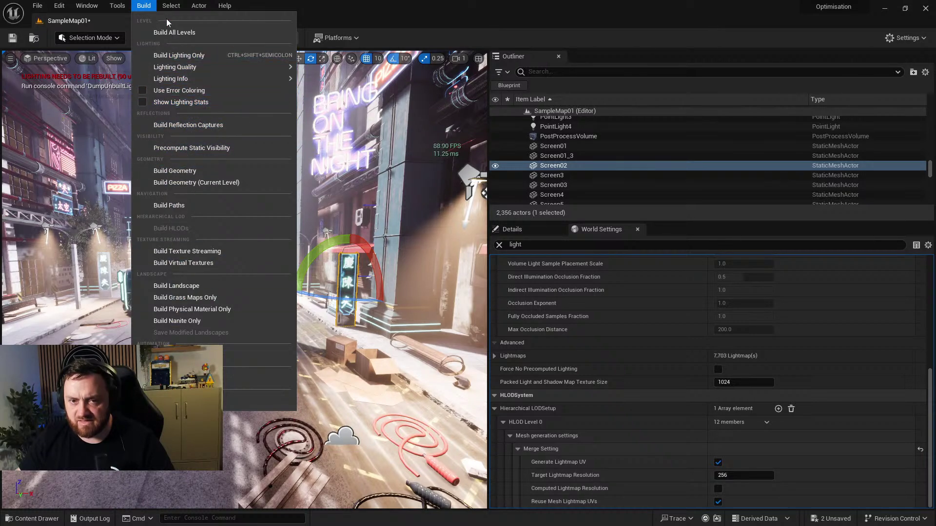
left_click(176, 55)
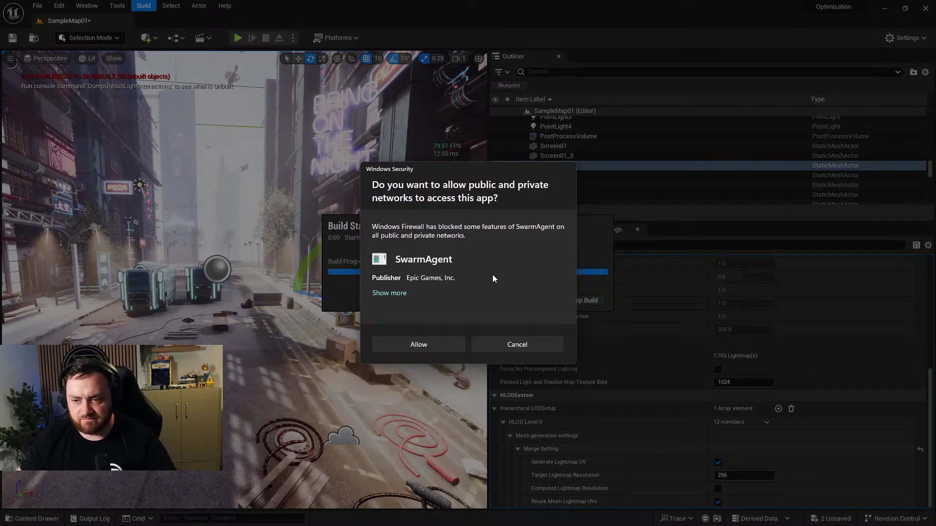
left_click(392, 348)
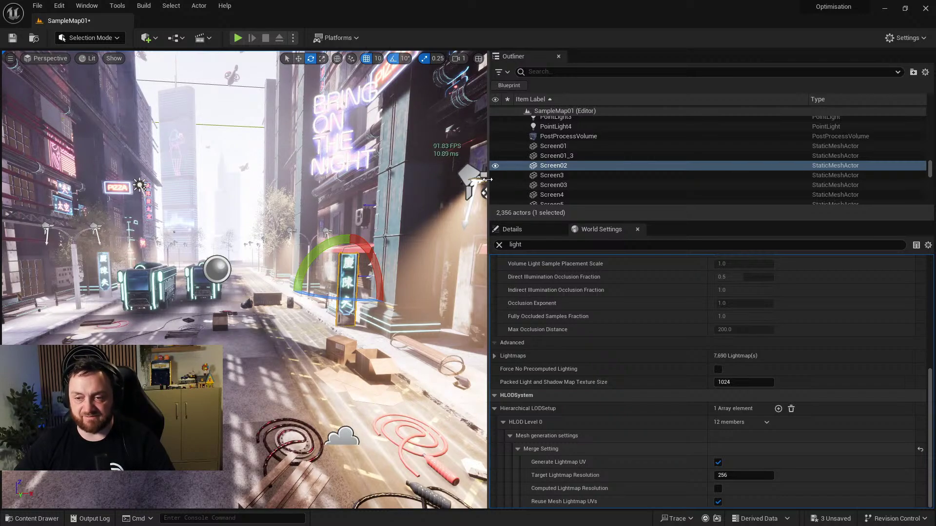
Widen the viewport again and inspect the baked lighting around the street and the red vehicle.
left_click_drag(487, 179, 633, 179)
right_click_drag(438, 220, 438, 220)
right_click_drag(157, 340, 157, 340)
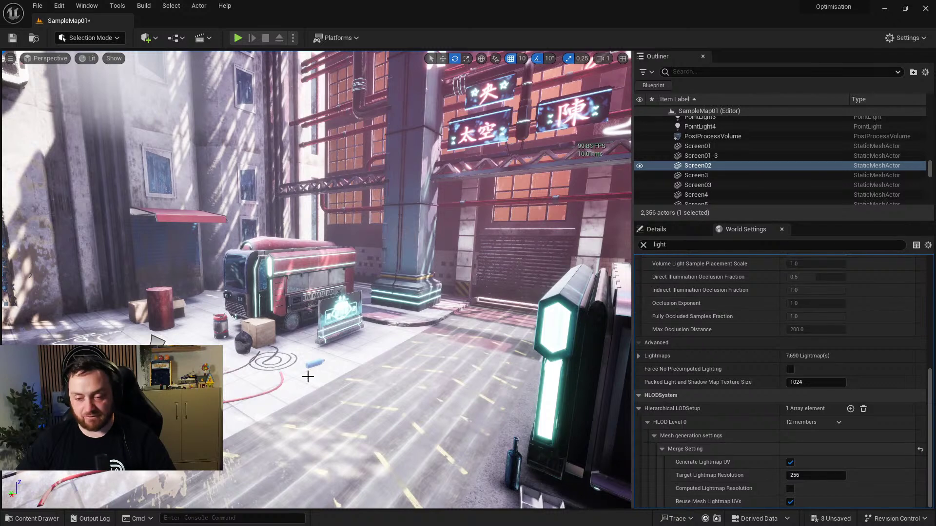
Browse the project content to FirstPerson > Blueprints and open the BP_FirstPersonCharacter blueprint.
left_click(32, 518)
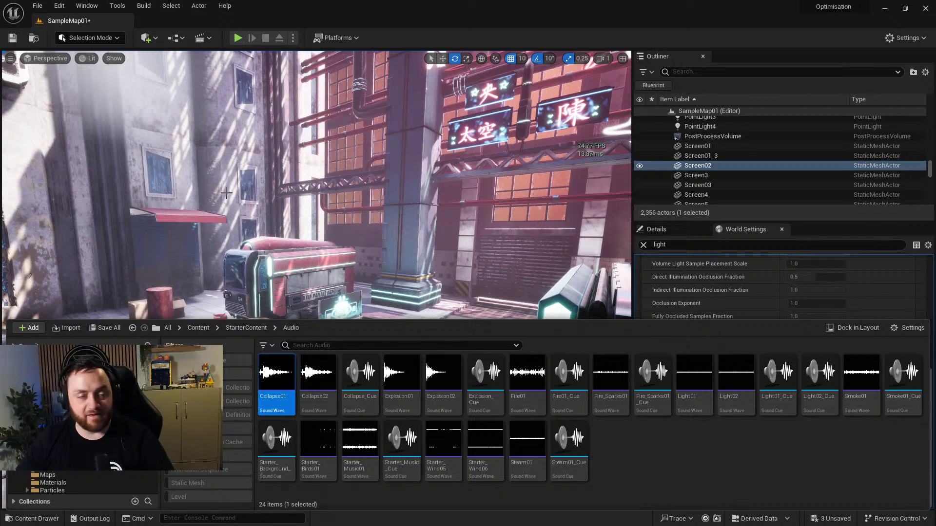
left_click(195, 328)
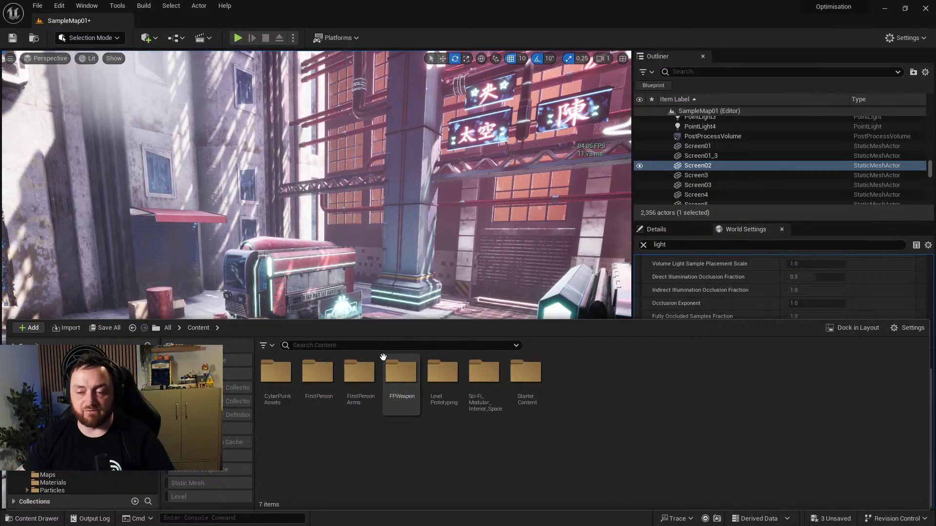
right_click_drag(439, 242, 563, 238)
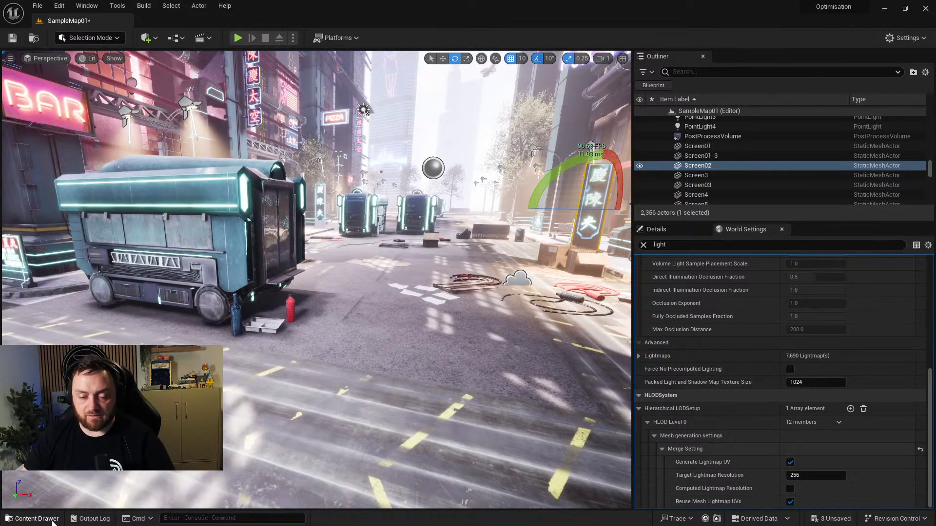
left_click(32, 518)
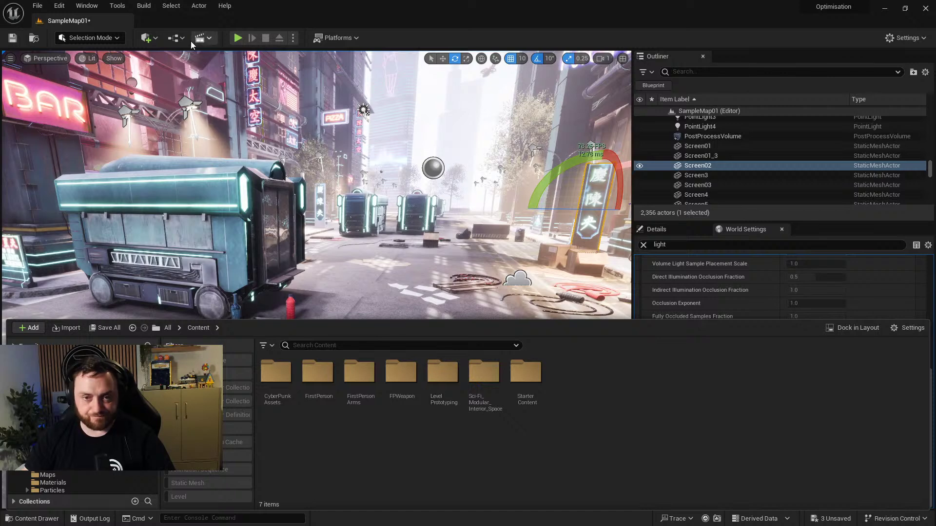
left_click(176, 37)
left_click(44, 519)
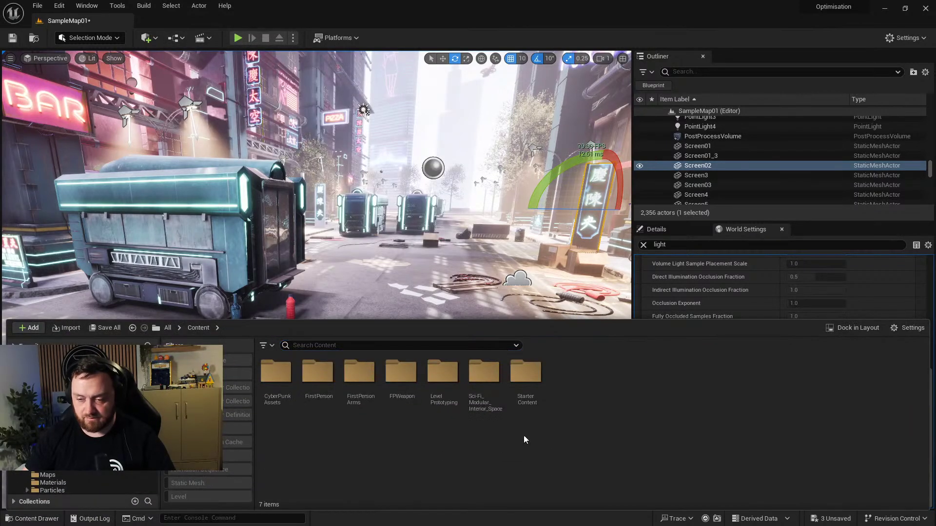
double_click(332, 375)
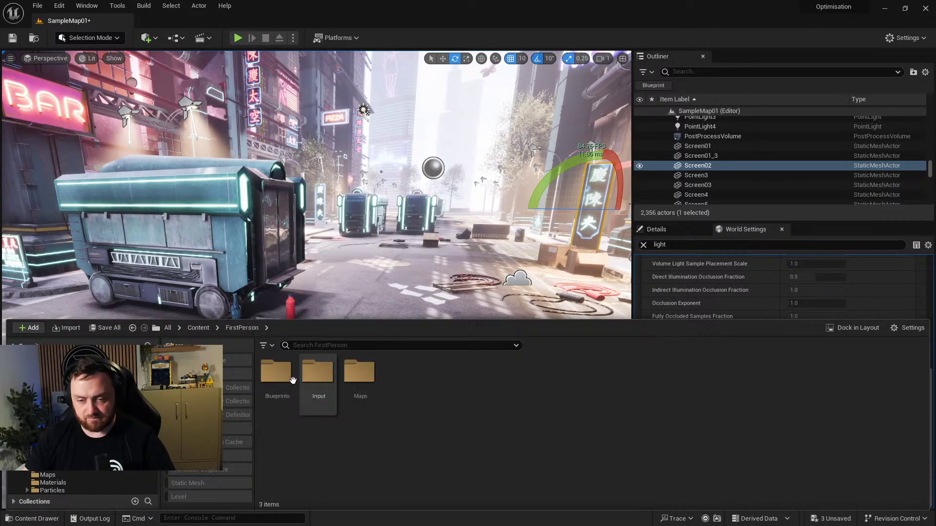
double_click(276, 375)
double_click(275, 376)
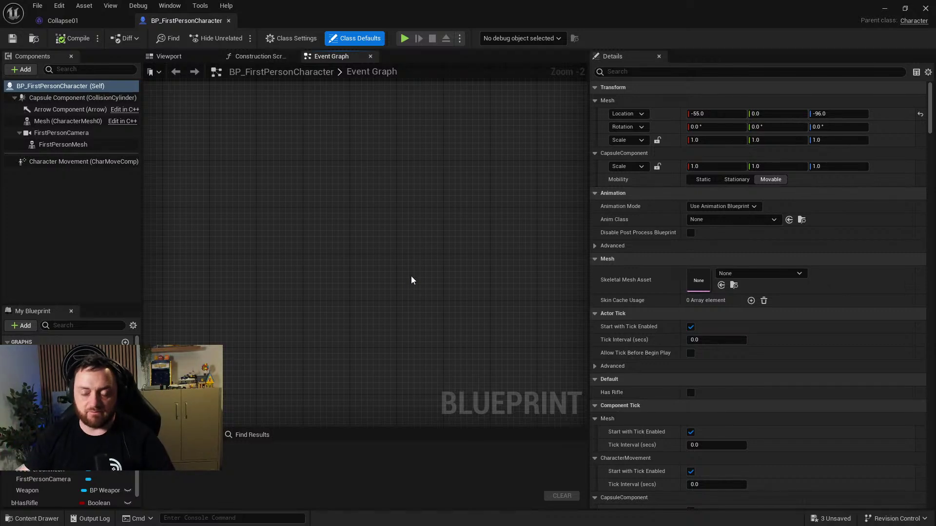
Add an Event Tick node to the empty part of the character's Event Graph and reposition it.
right_click(288, 183)
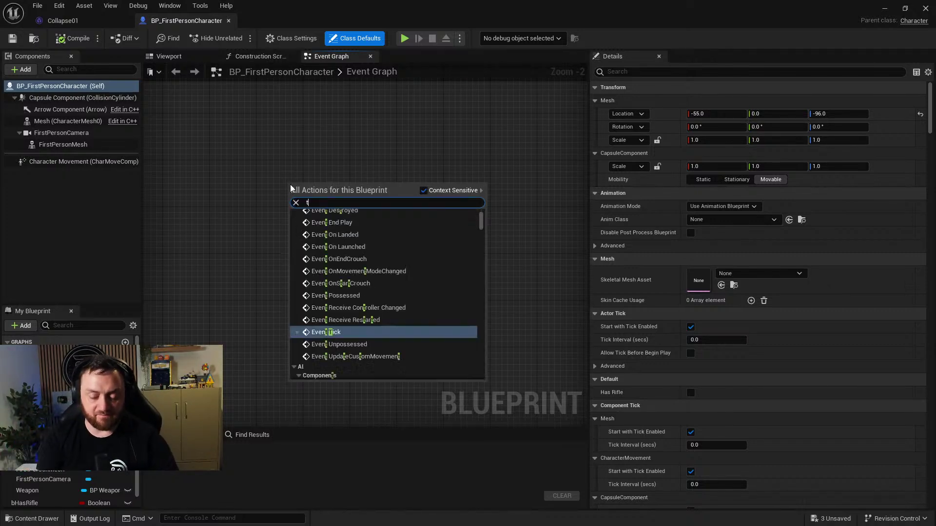
type("get")
key("Escape")
key("ctrl+v")
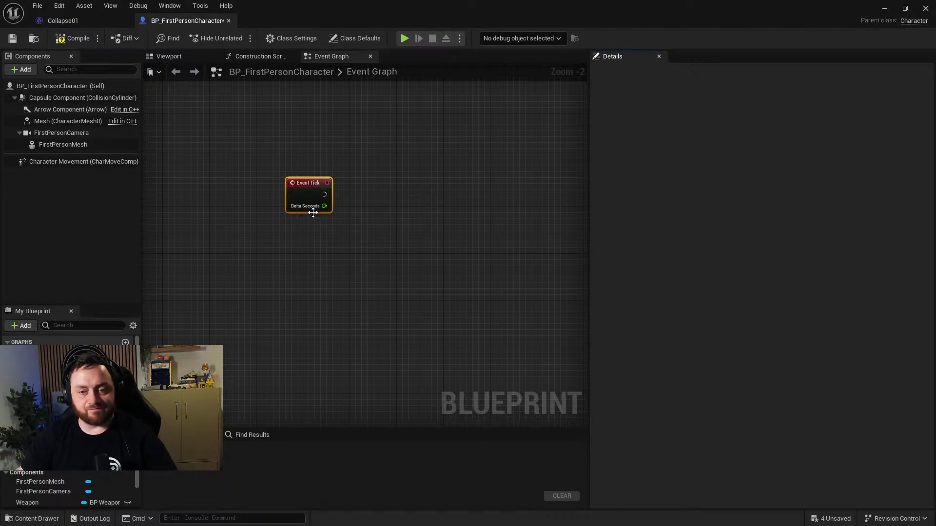
scroll(313, 212, "up", 2)
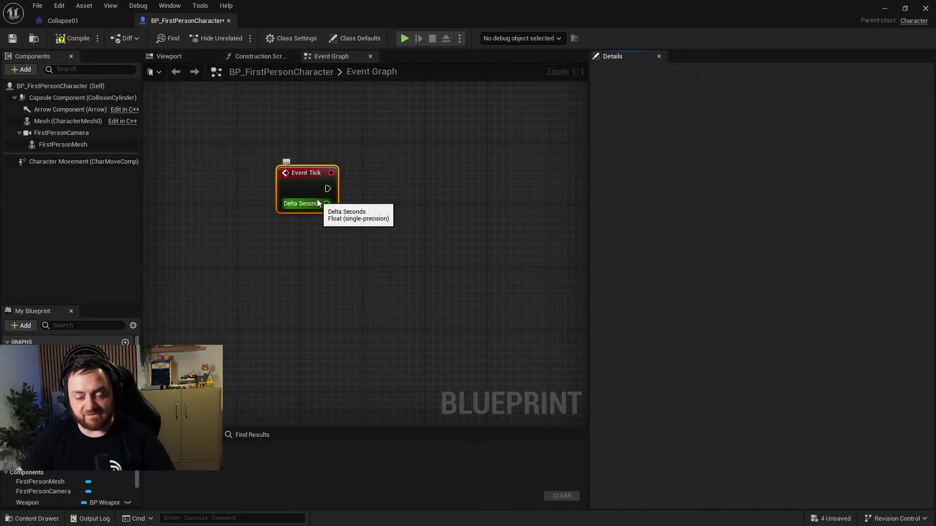
scroll(317, 204, "up", 3)
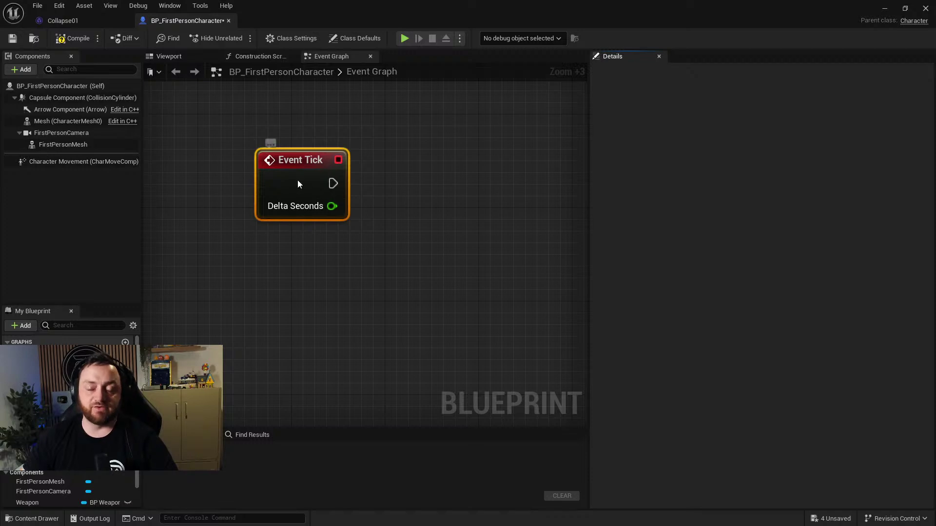
left_click_drag(298, 183, 299, 195)
left_click(306, 318)
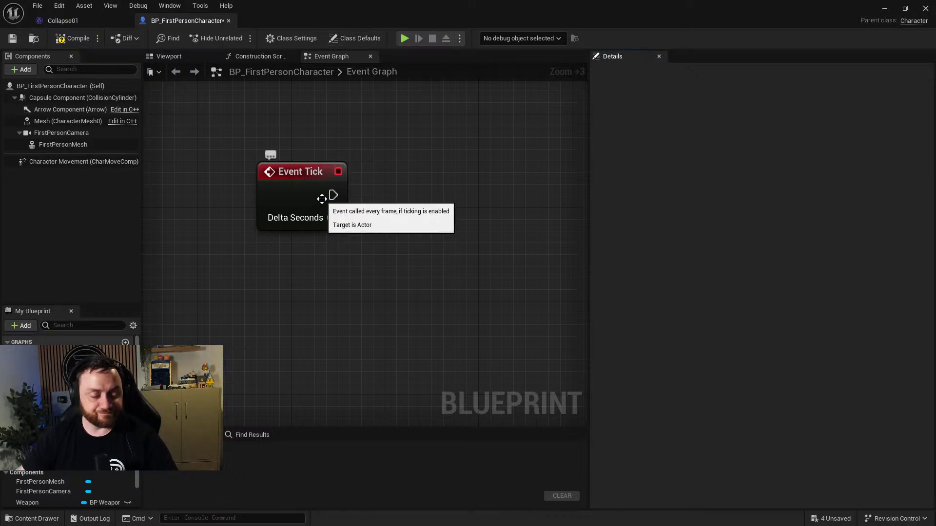
left_click_drag(333, 195, 458, 204)
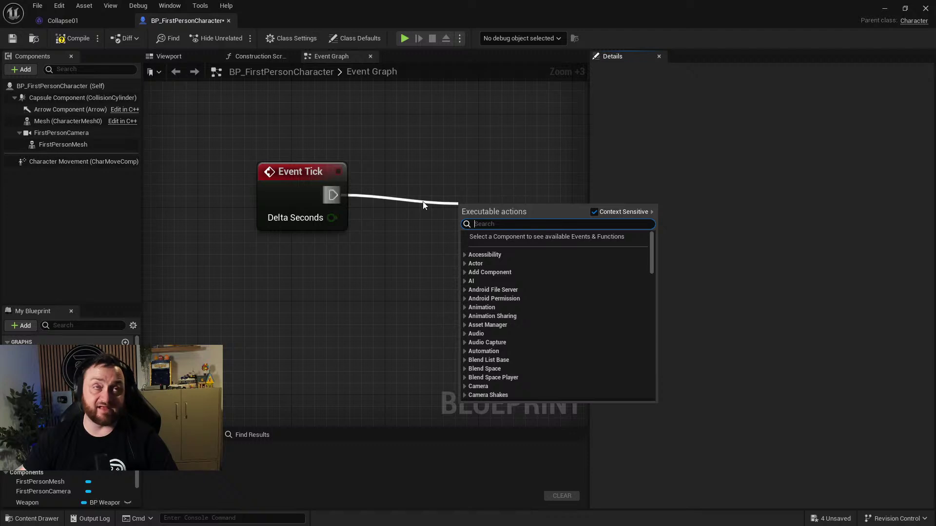
left_click(374, 217)
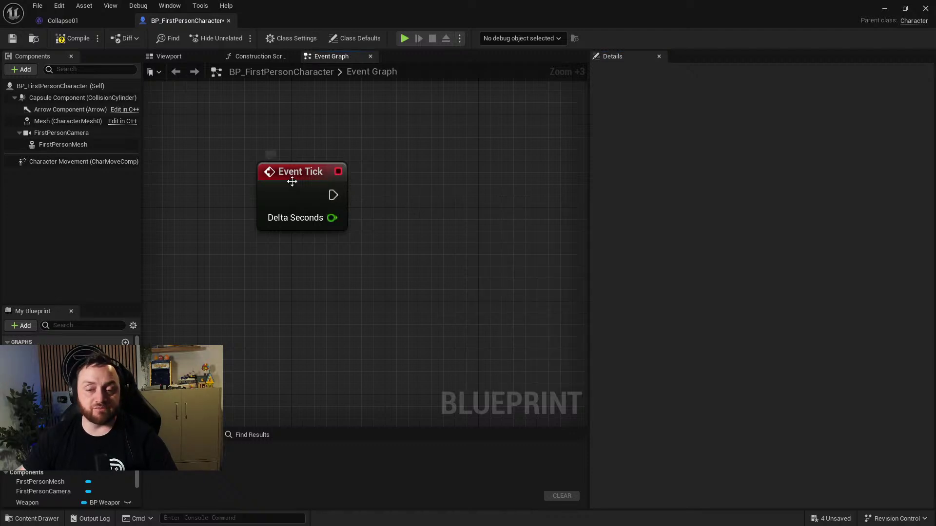
left_click_drag(288, 177, 264, 200)
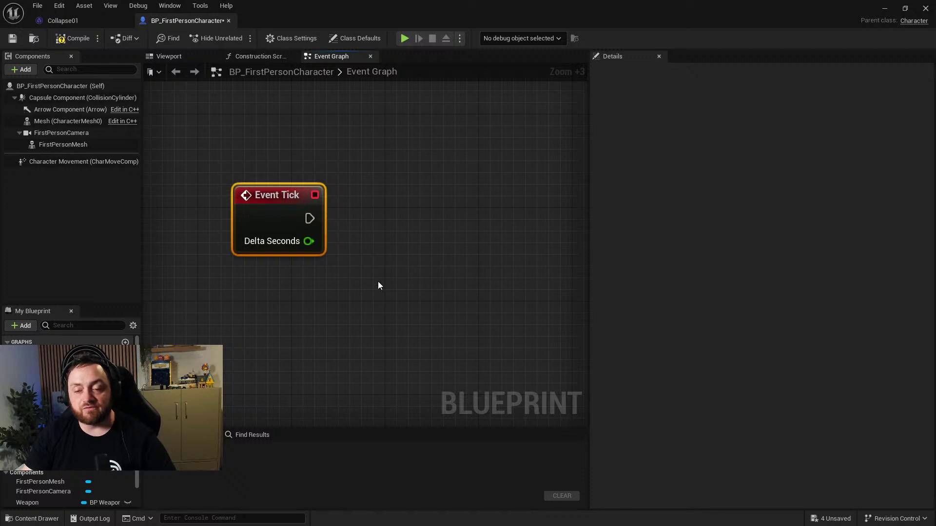
Add a Get All Actors Of Class node beside Event Tick and set its Actor Class to Actor.
right_click_drag(384, 239, 377, 174)
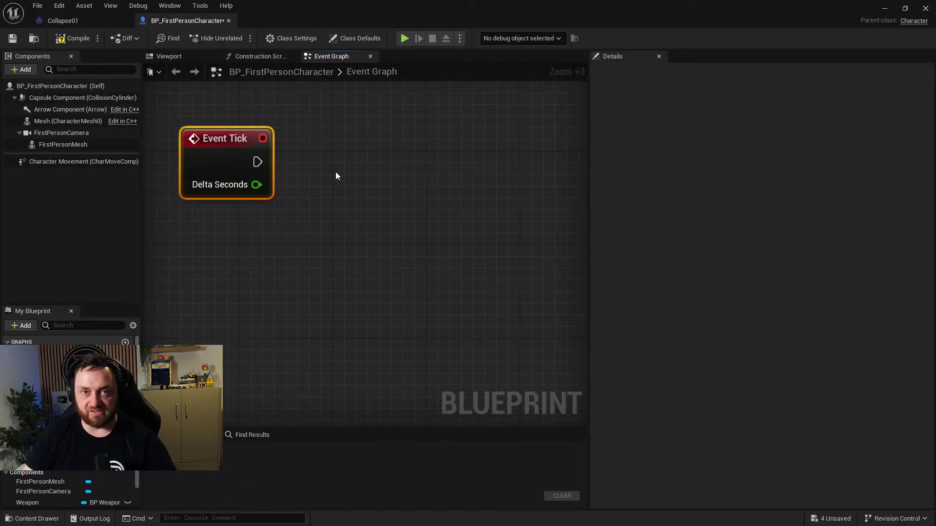
right_click(337, 157)
type("get all actors o")
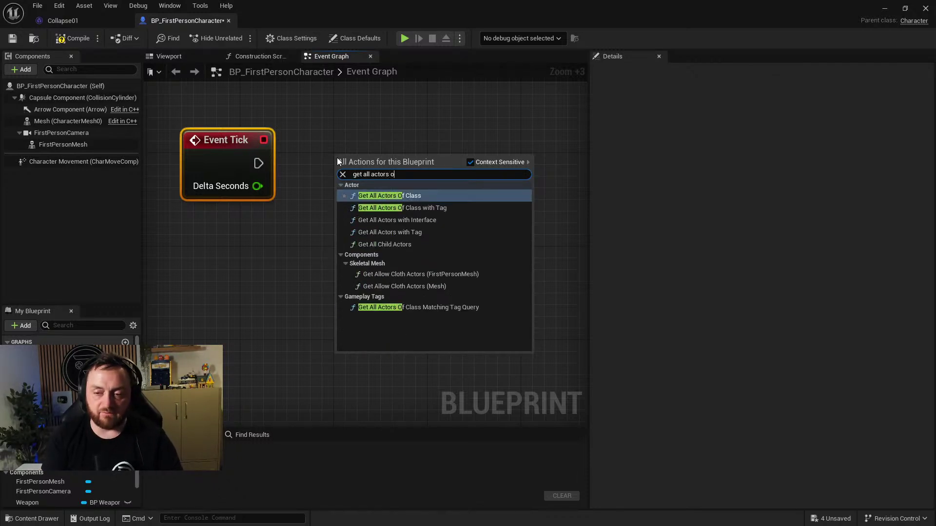
key("Return")
left_click(375, 227)
key("Escape")
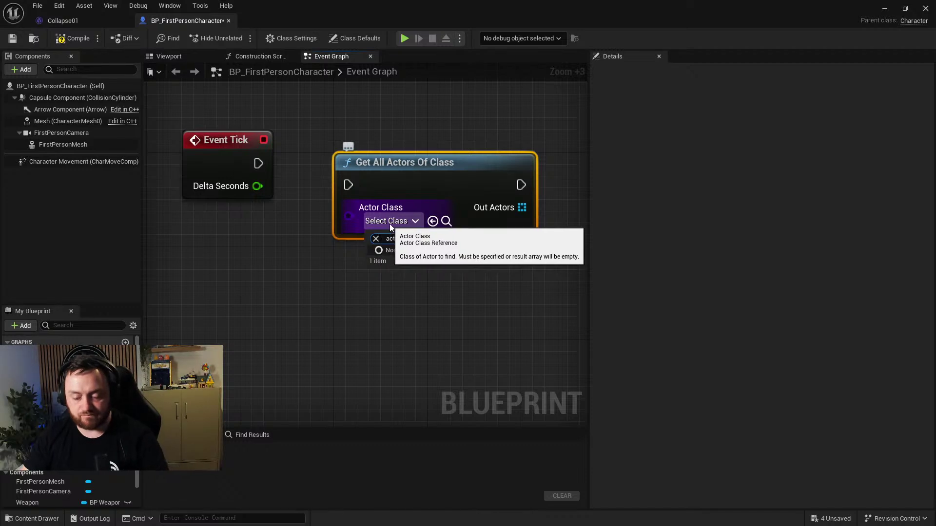
left_click(388, 224)
type("acto")
left_click(462, 191)
Connect Event Tick's execution output to Get All Actors Of Class and move that node closer.
left_click_drag(258, 163, 348, 185)
mouse_move(399, 196)
left_mouse_down()
mouse_move(411, 184)
mouse_move(386, 185)
left_mouse_up()
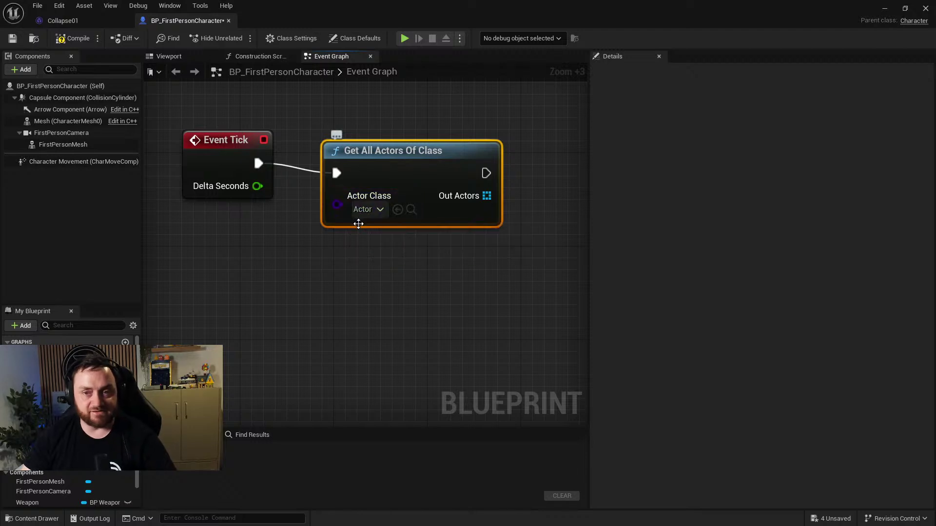
right_click_drag(455, 213, 370, 221)
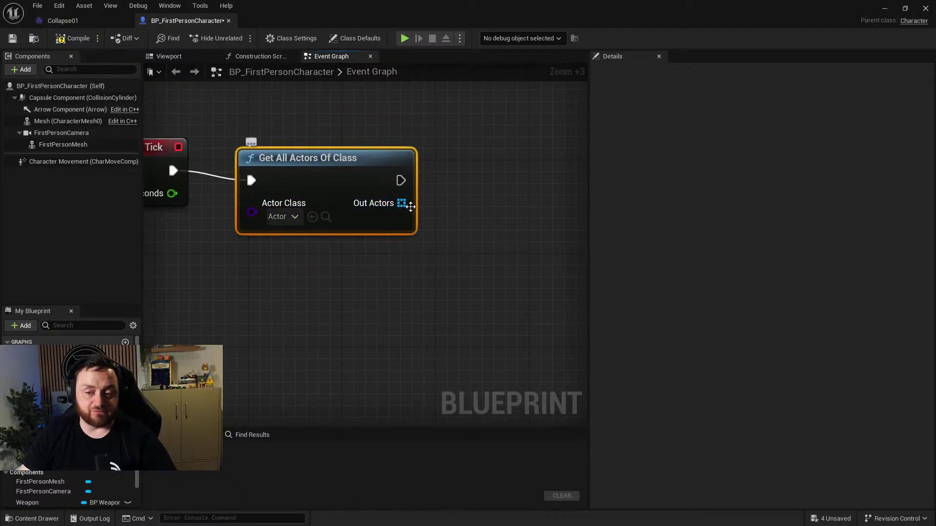
right_click_drag(255, 312, 312, 307)
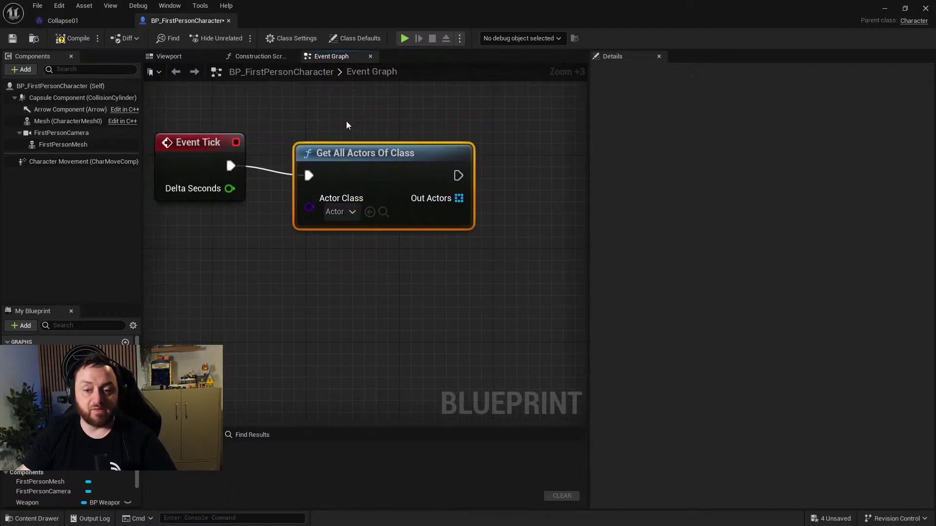
Disconnect Get All Actors Of Class from Event Tick and move it well above the event.
left_click(309, 175, "alt")
left_click_drag(409, 155, 398, 50)
right_click_drag(322, 146, 406, 353)
Add an Event BeginPlay node and connect it to the input of Get All Actors Of Class.
right_click(249, 163)
type("begin")
key("Return")
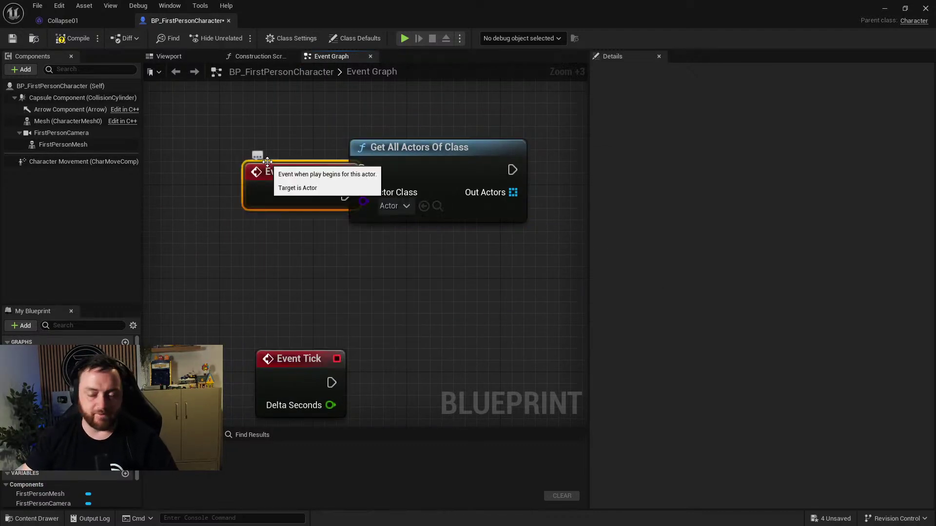
left_click_drag(345, 196, 362, 170)
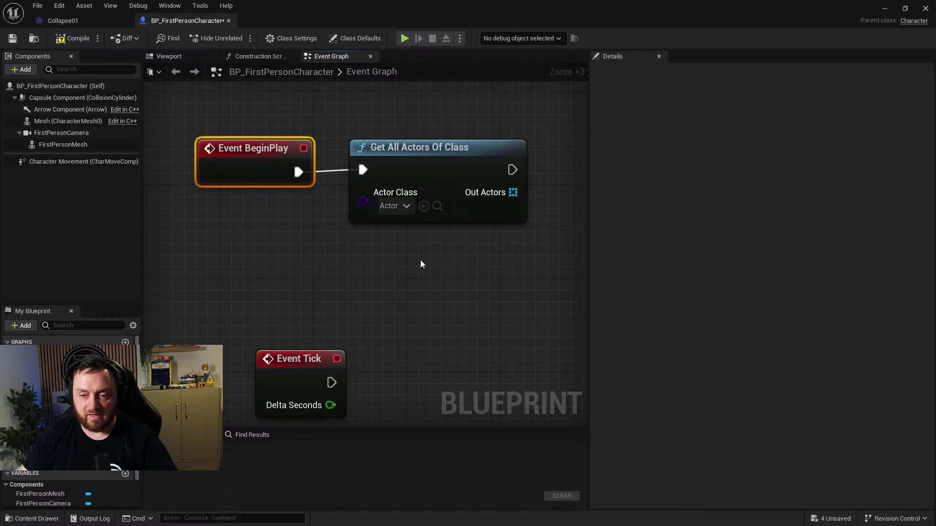
Promote the Out Actors output to a variable and align its SET node with Get All Actors Of Class.
right_click_drag(497, 205, 380, 180)
left_click_drag(396, 167, 445, 145)
left_click(489, 204)
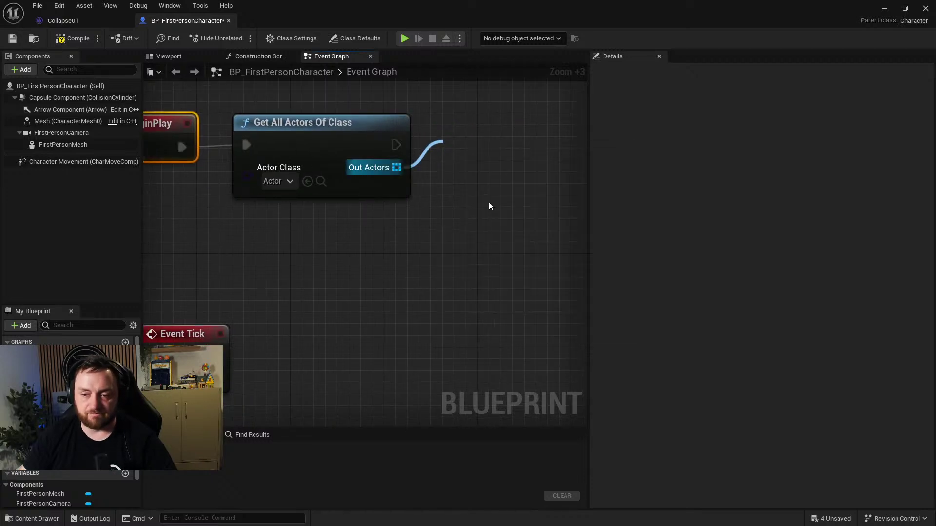
left_click(463, 146)
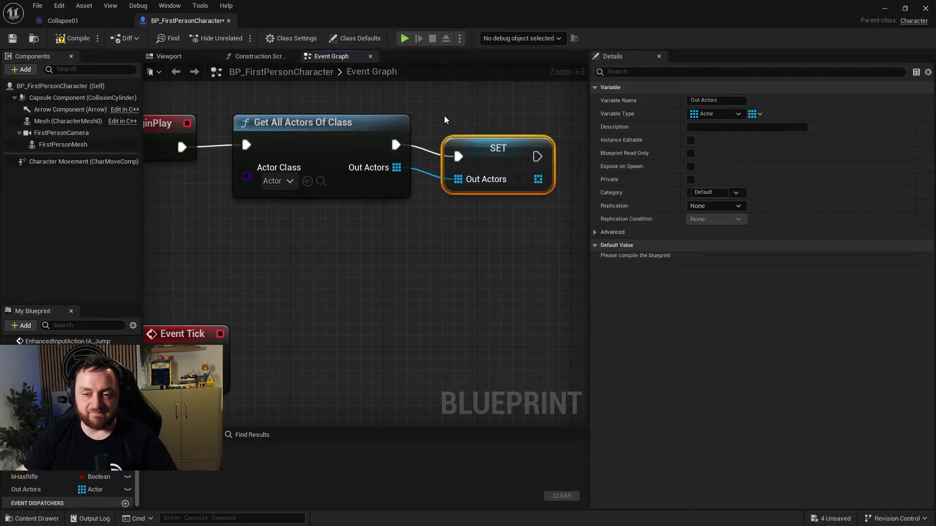
left_click_drag(493, 167, 504, 155)
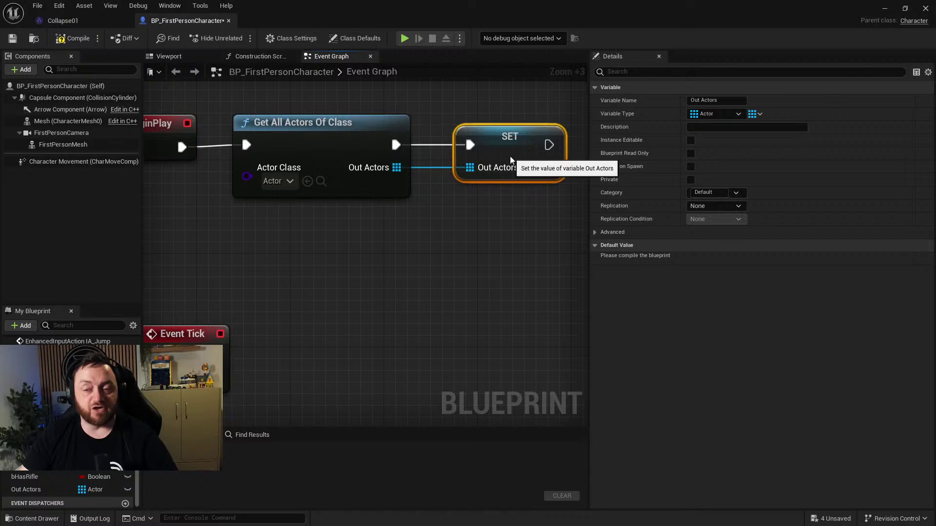
Place a getter for the Out Actors variable just below the Event Tick node.
right_click_drag(418, 248, 202, 233)
left_click_drag(25, 489, 285, 281)
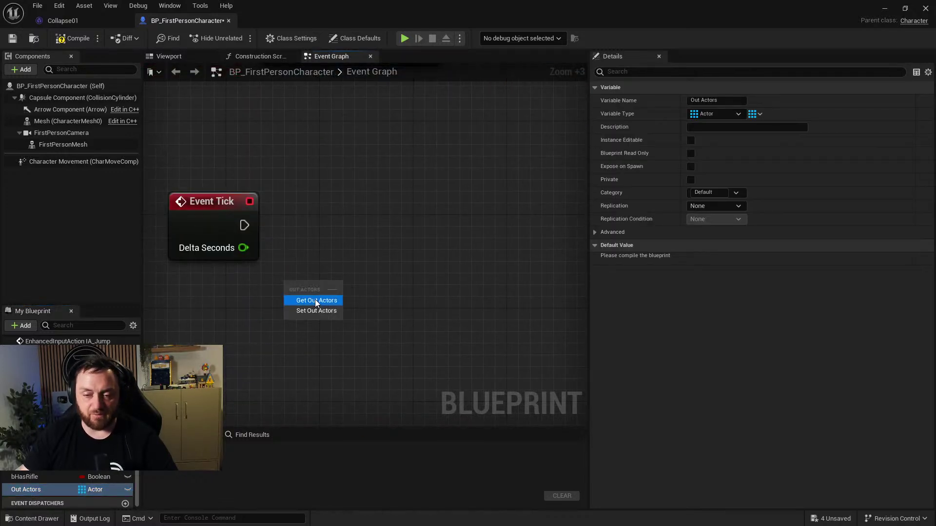
left_click(312, 292)
left_click_drag(355, 287, 403, 239)
left_click(342, 191)
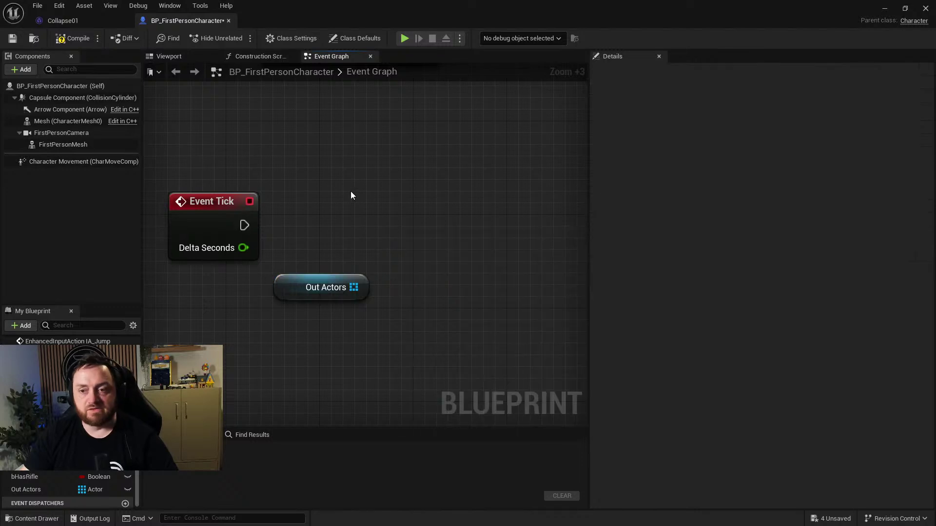
Look over the BeginPlay chain and delete the Out Actors getter below Event Tick.
right_click_drag(342, 191, 344, 227)
left_click_drag(198, 138, 363, 276)
right_click_drag(305, 303, 390, 197)
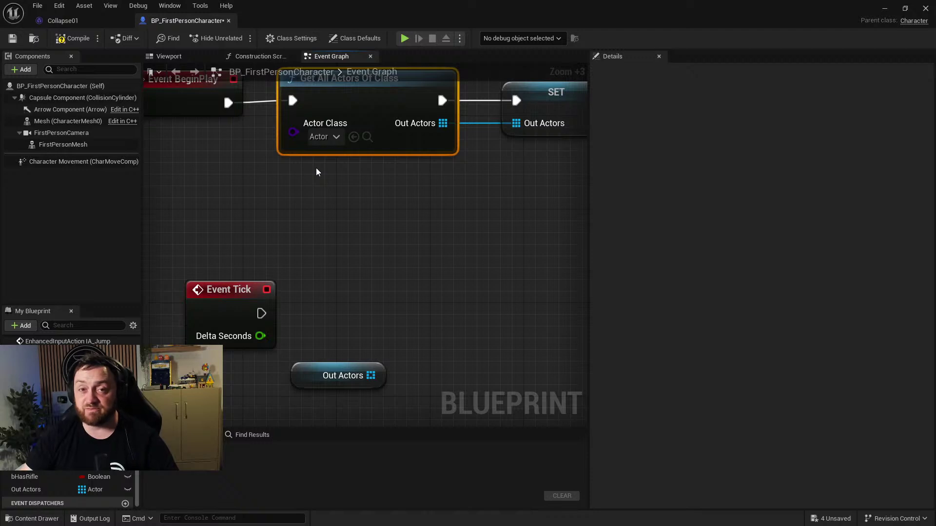
right_click_drag(334, 216, 305, 358)
left_click_drag(305, 359, 152, 374)
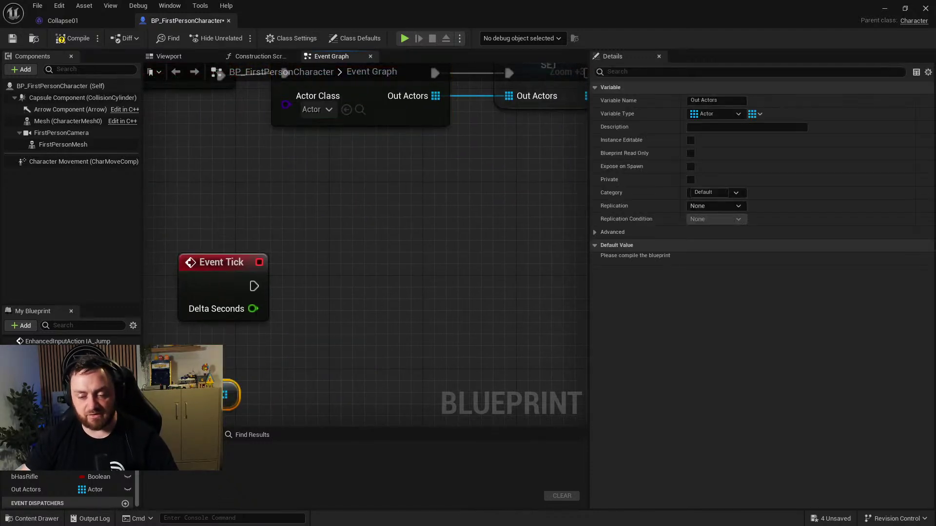
key("Delete")
Add a Get Game Mode node below Event Tick.
right_click_drag(253, 358, 259, 354)
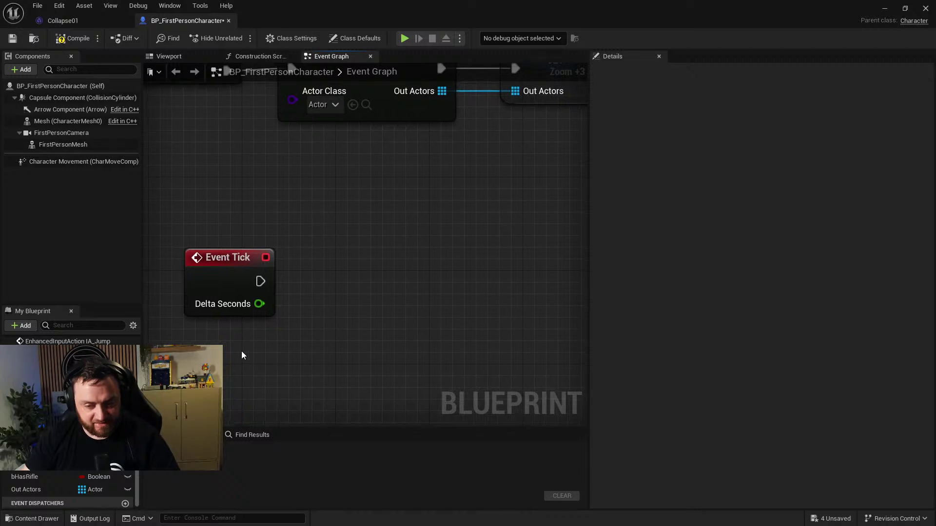
right_click(242, 352)
type("get game mode")
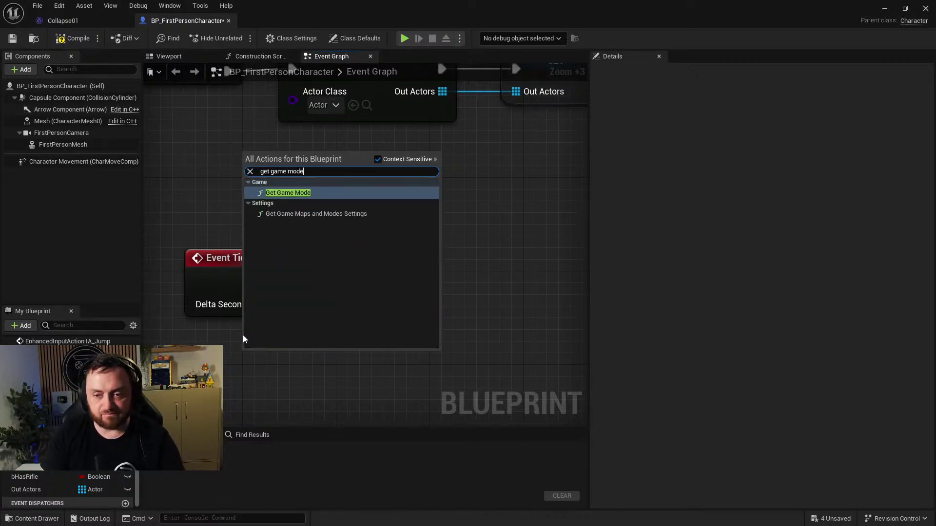
key("Return")
Cast the Get Game Mode result to BP_FirstPersonGameMode, run the cast from Event Tick and align it with the event.
left_click_drag(330, 372, 381, 321)
type("cast to ")
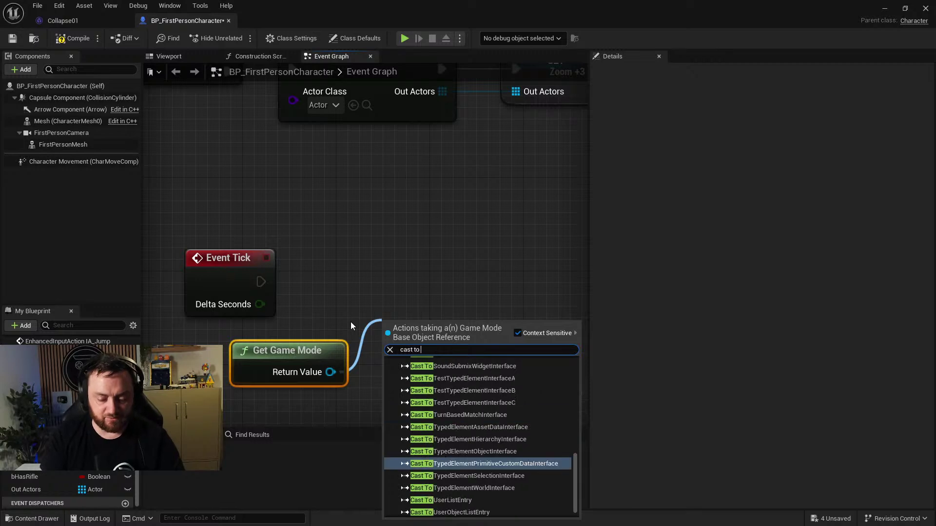
type("game")
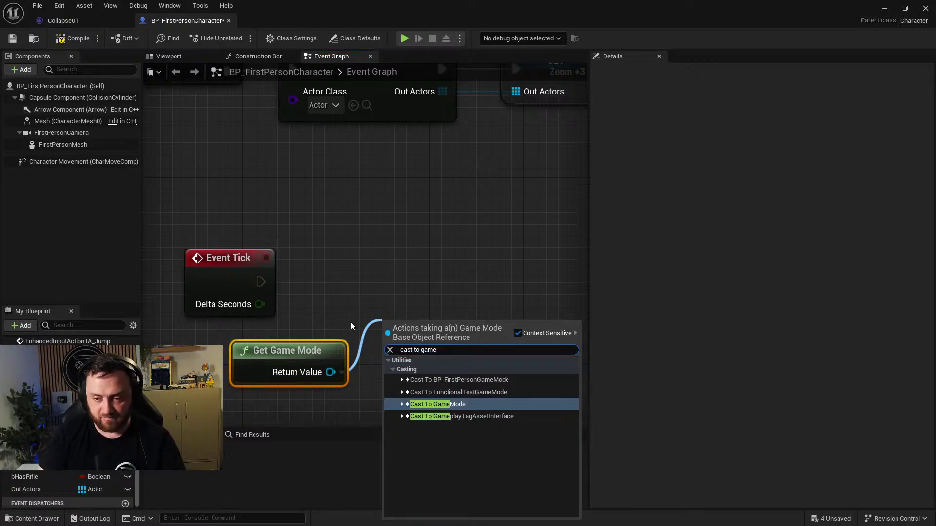
left_click(472, 379)
left_click_drag(385, 349, 262, 282)
left_click_drag(419, 341, 419, 271)
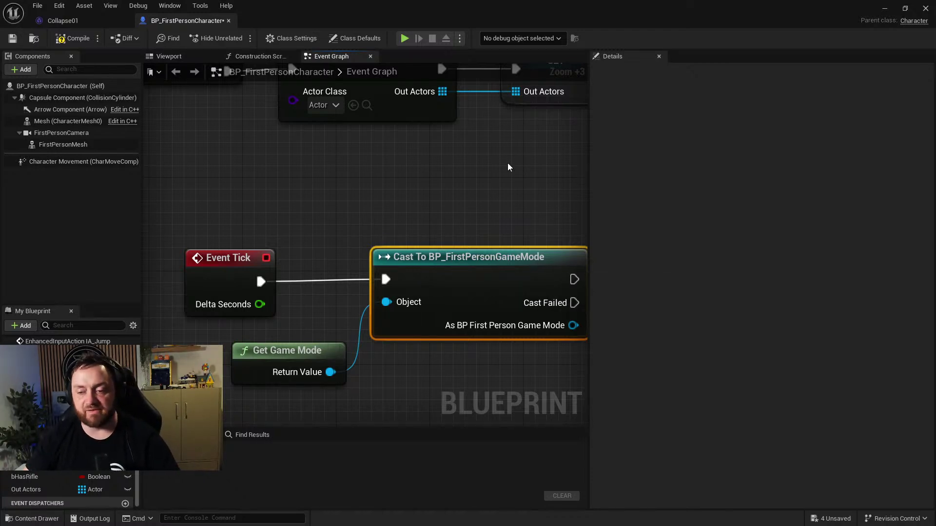
Disconnect the game mode cast from Event Tick and move it with Get Game Mode next to the BeginPlay chain's Out Actors SET node.
scroll(434, 232, "down", 3)
right_click_drag(434, 233, 324, 250)
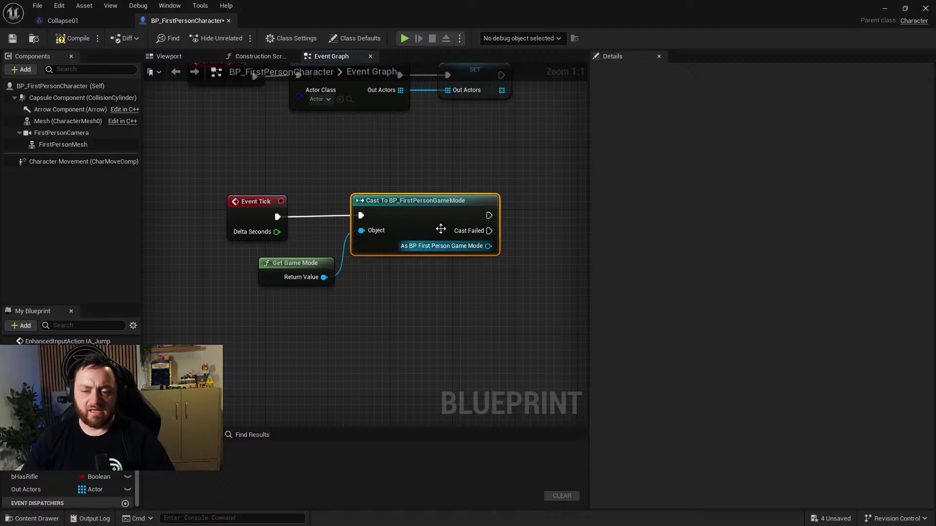
right_click_drag(441, 323, 345, 300)
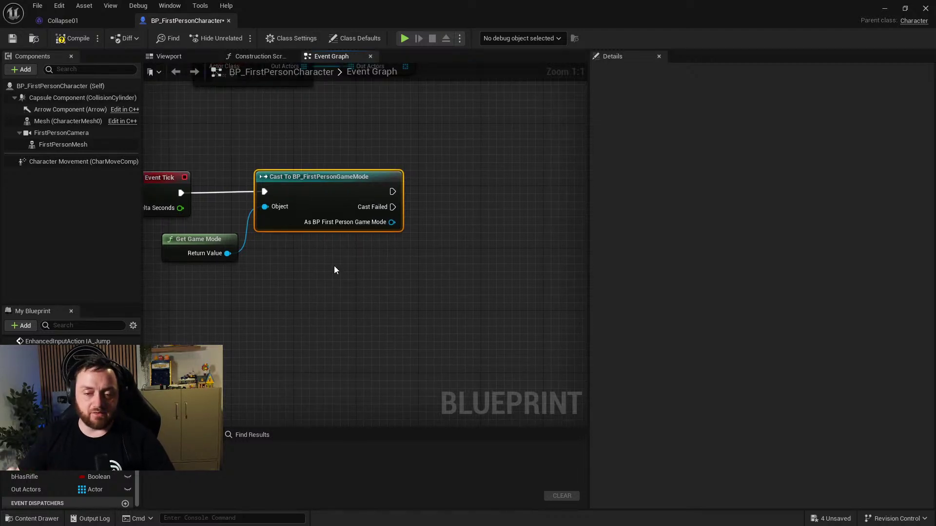
left_click_drag(210, 209, 296, 270)
right_click_drag(273, 247, 446, 309)
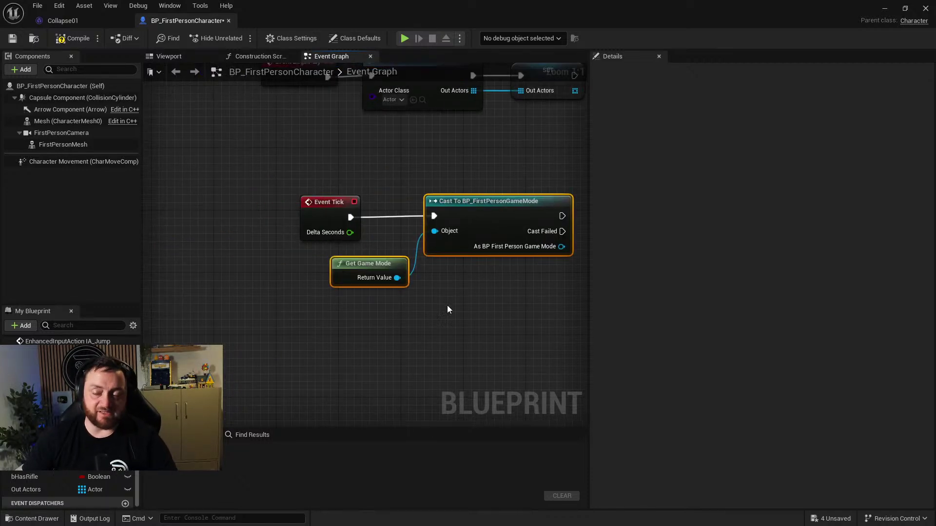
left_click(434, 216, "alt")
right_click_drag(441, 259, 336, 281)
left_click_drag(372, 270, 547, 151)
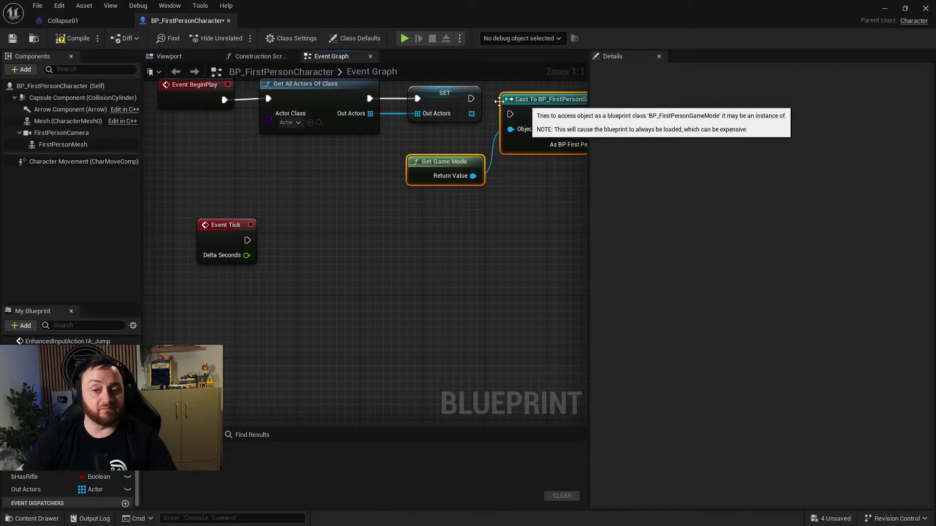
Run the cast from the Out Actors SET node and promote its As BP First Person Game Mode output to a variable.
right_click_drag(402, 154, 300, 197)
left_click_drag(395, 160, 357, 143)
right_click_drag(452, 232, 341, 242)
left_click_drag(412, 200, 507, 169)
left_click(513, 237)
Place a getter for the As BP First Person Game Mode variable and position it below Event Tick.
right_click_drag(321, 298, 524, 185)
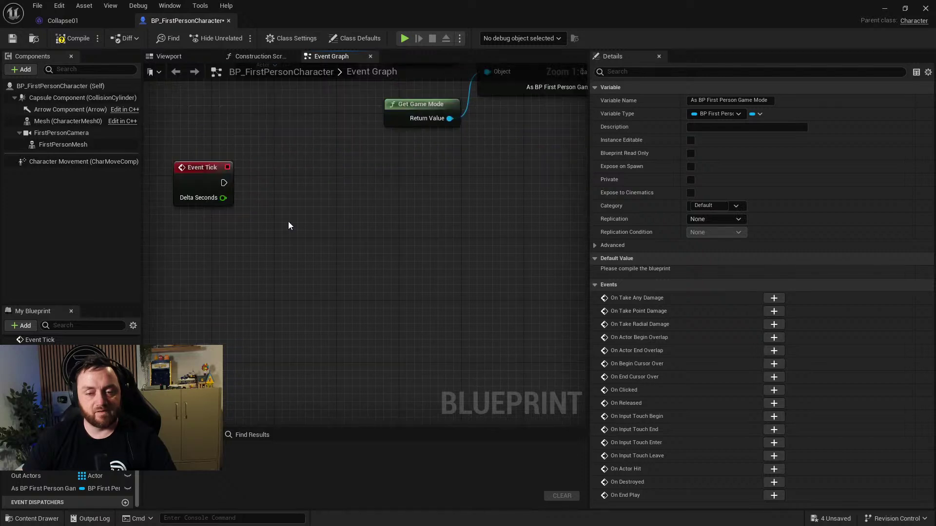
right_click_drag(196, 184, 220, 230)
left_click_drag(48, 488, 261, 304)
left_click(310, 320)
right_click_drag(443, 221, 329, 367)
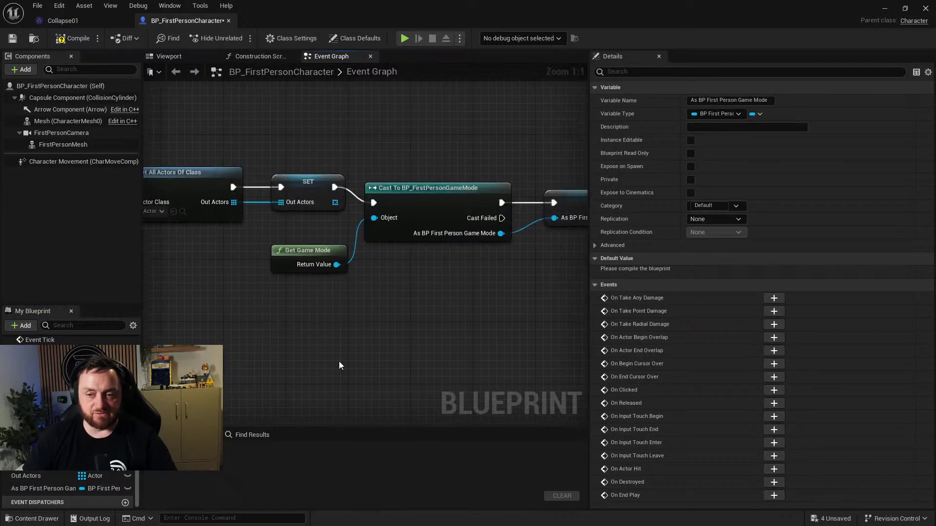
left_click_drag(567, 287, 362, 166)
left_click(317, 263, "ctrl")
right_click_drag(292, 341, 488, 225)
left_click(458, 226)
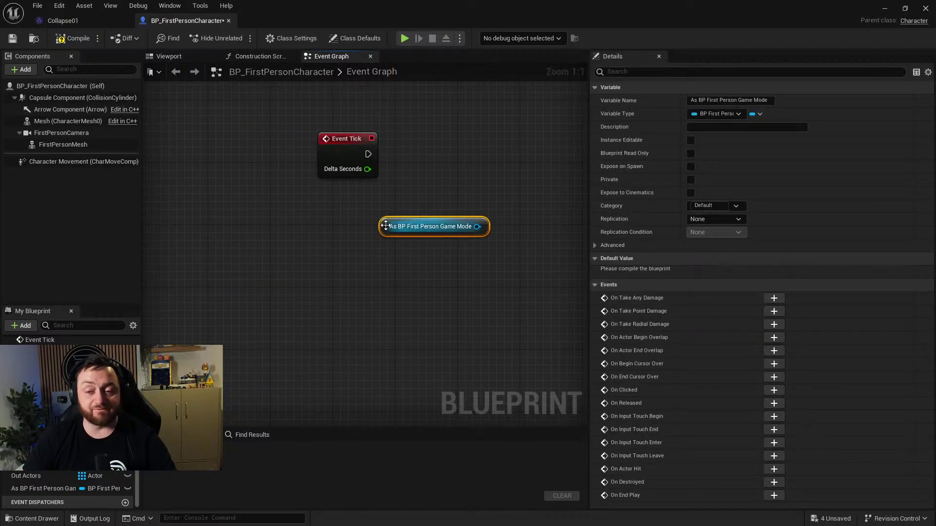
left_click_drag(389, 226, 320, 244)
Review the BeginPlay cast chain and move Event Tick directly above the game mode getter.
right_click_drag(523, 171, 460, 247)
right_click_drag(372, 243, 248, 295)
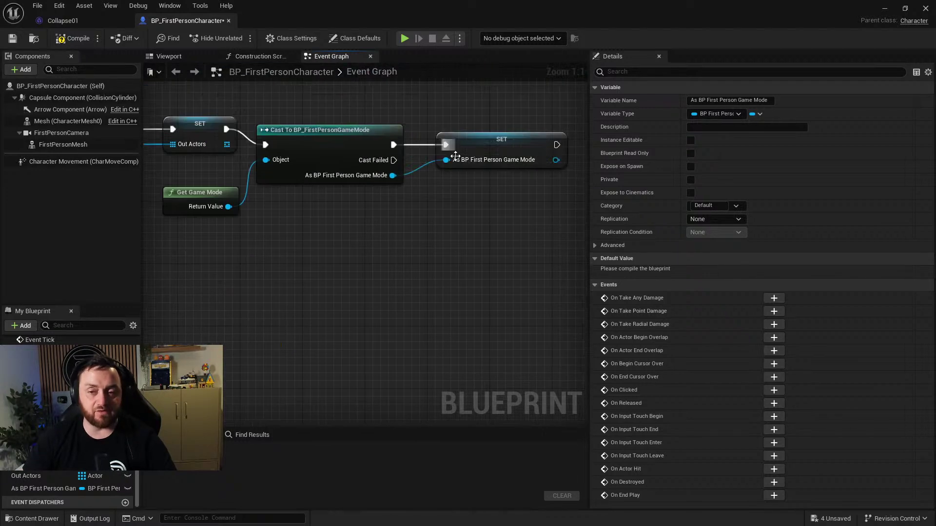
right_click_drag(311, 232, 541, 121)
left_click_drag(358, 319, 280, 274)
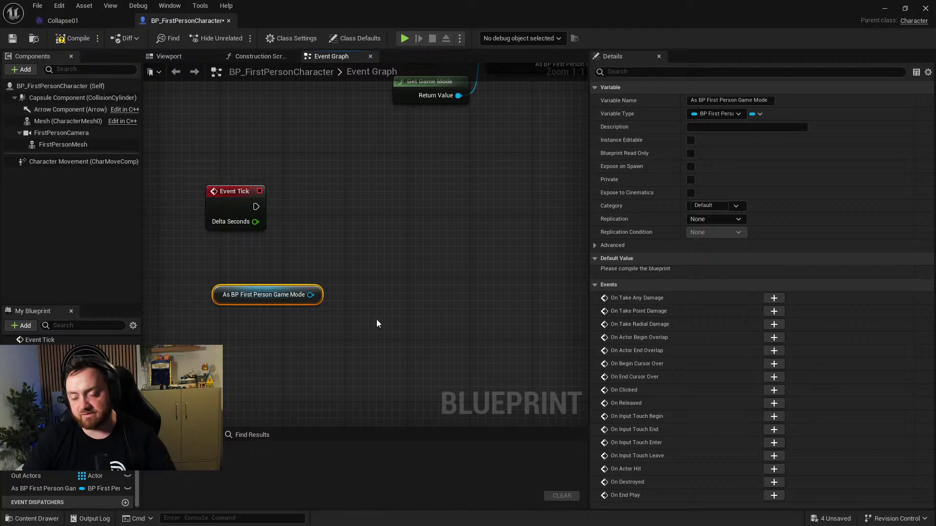
left_click_drag(191, 250, 394, 367)
left_click_drag(219, 275, 313, 348)
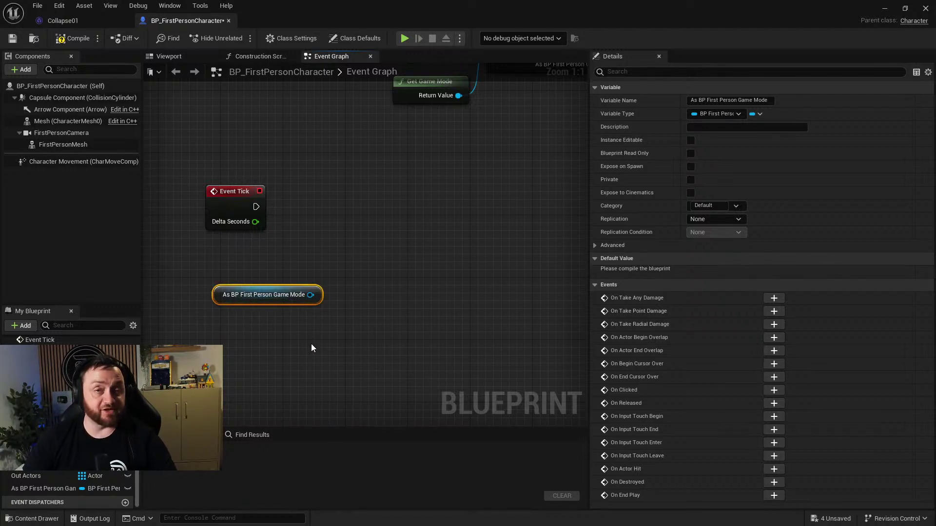
left_click(229, 195)
left_click_drag(229, 195, 284, 234)
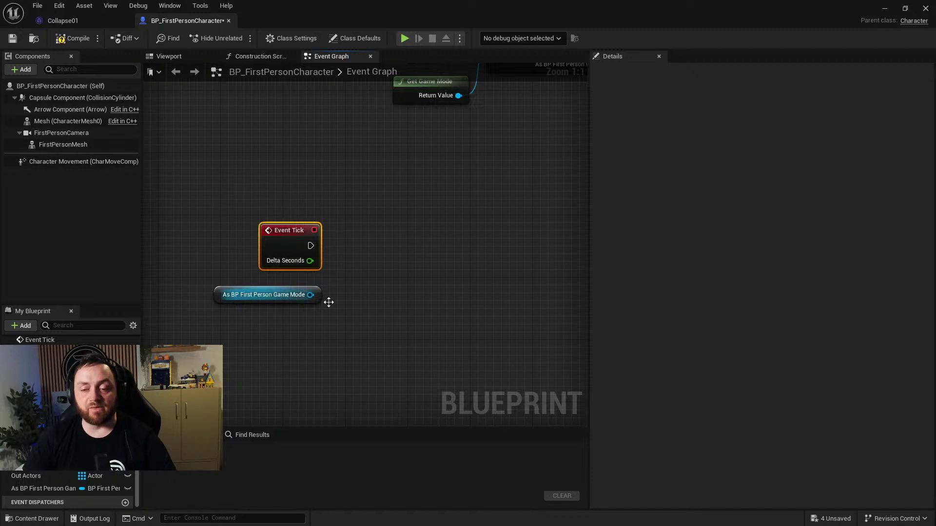
right_click_drag(386, 190, 438, 280)
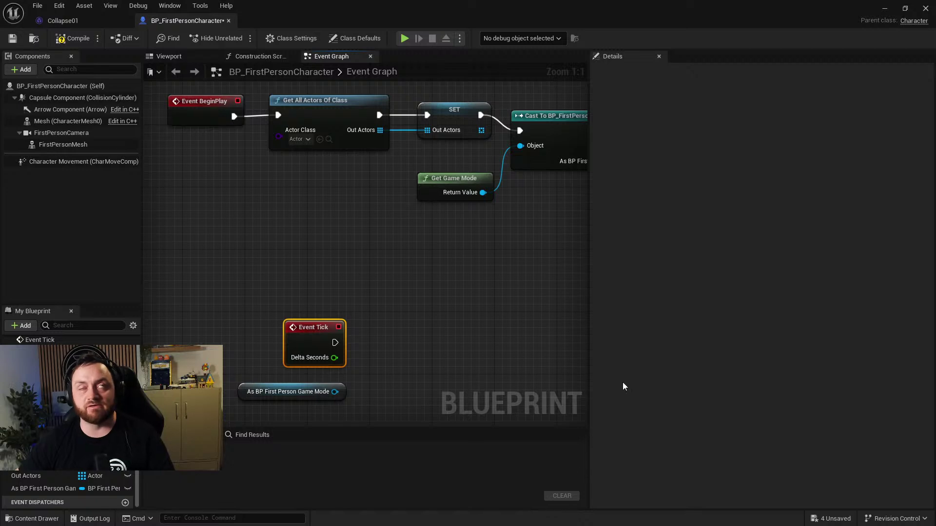
right_click_drag(288, 290, 282, 220)
left_click_drag(282, 219, 361, 336)
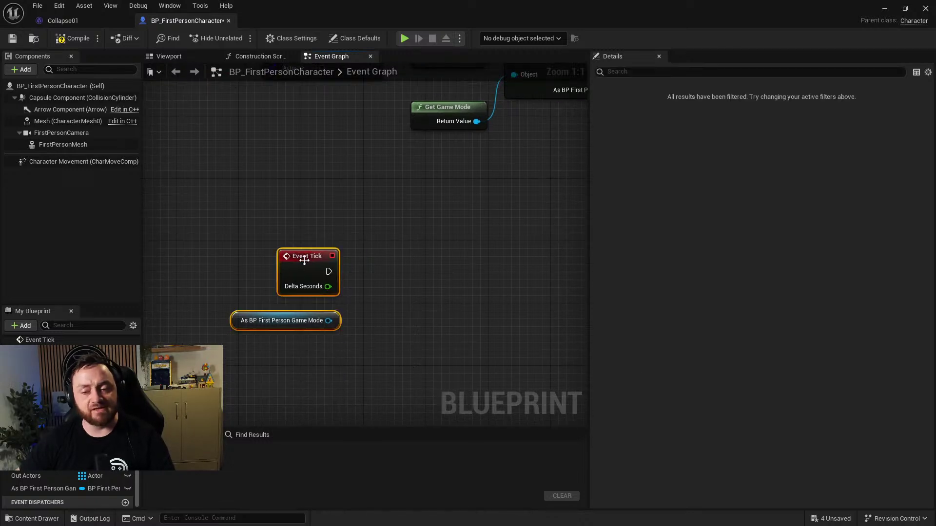
left_click_drag(259, 227, 378, 346)
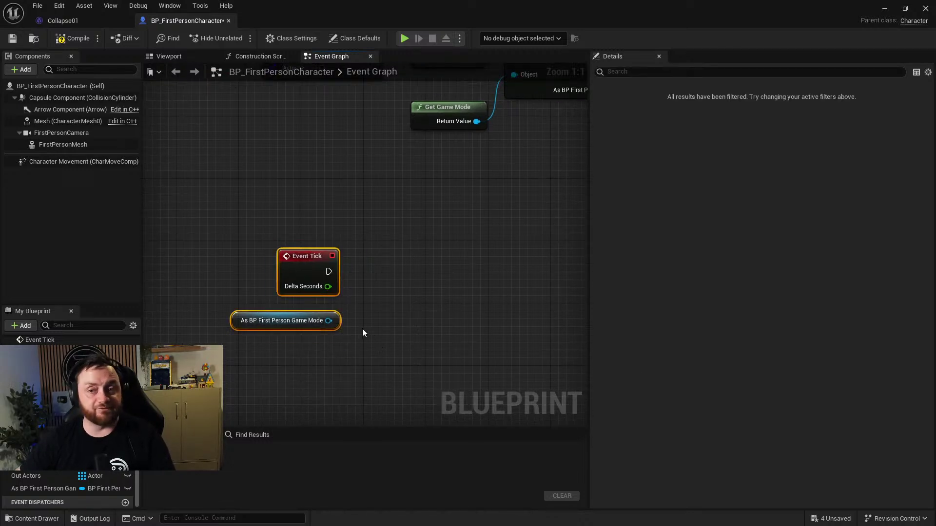
left_click_drag(252, 218, 365, 321)
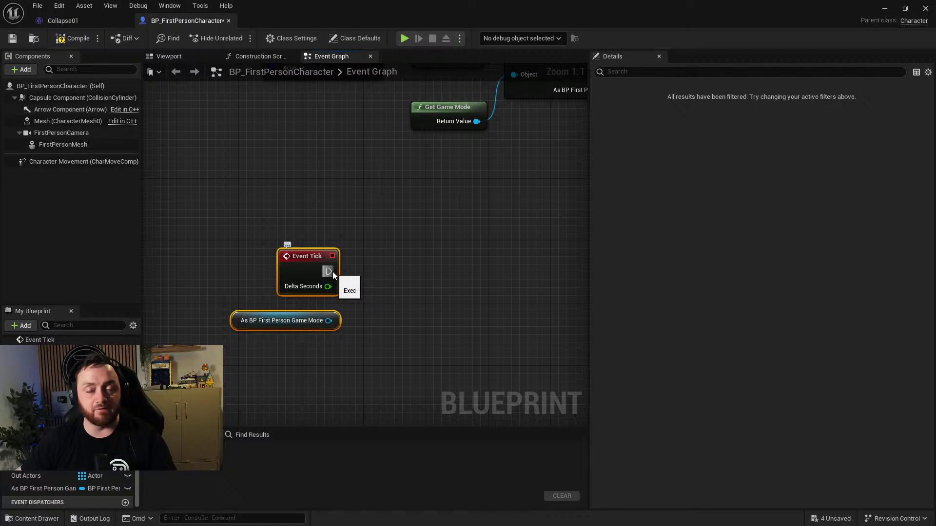
left_click_drag(329, 271, 445, 274)
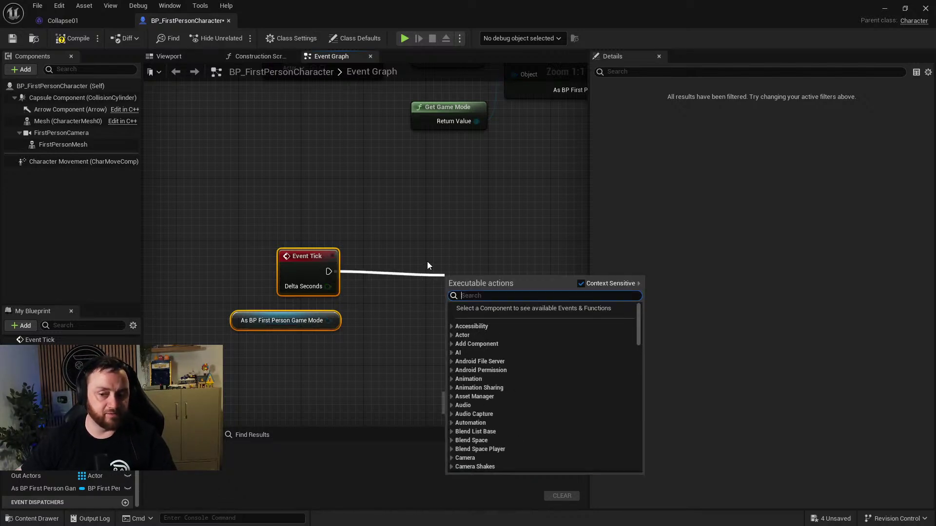
left_click(401, 237)
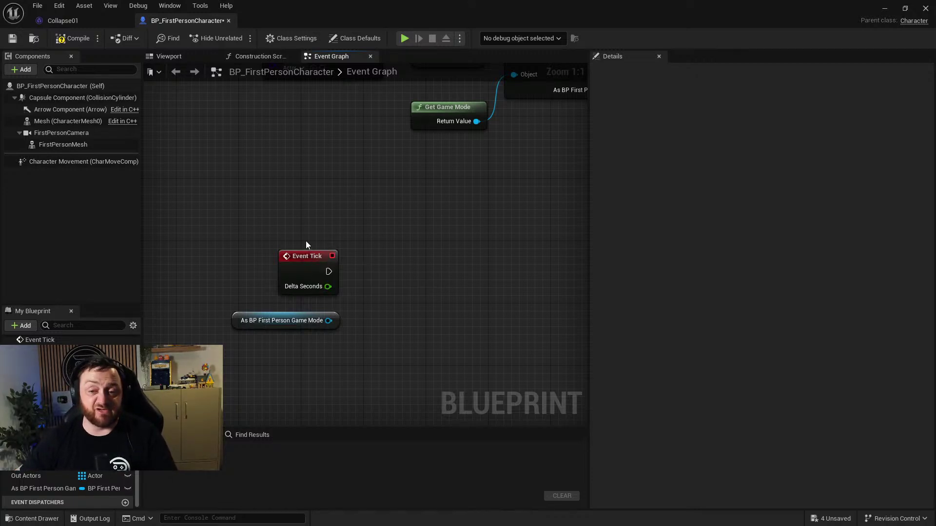
Set the actor's Tick Interval to 0.1 seconds in the class defaults and reset it to the default value.
left_click(368, 38)
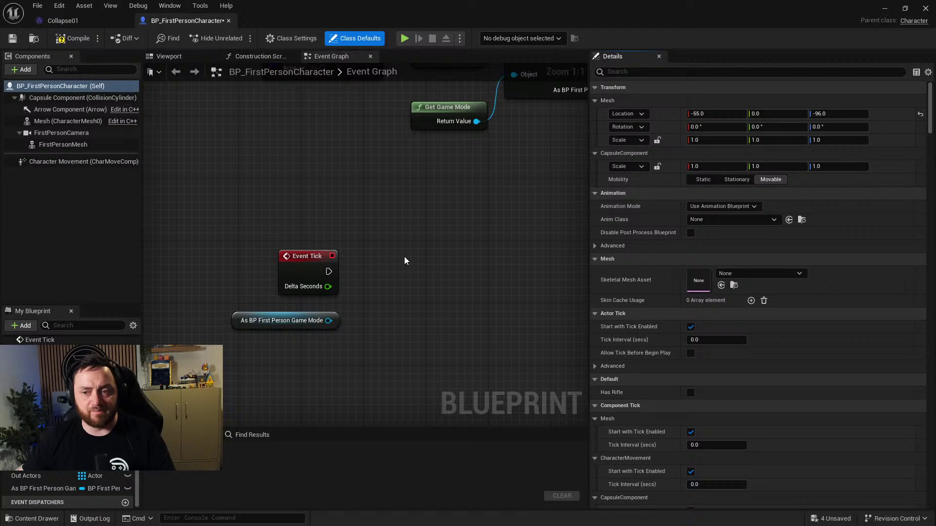
left_click(729, 339)
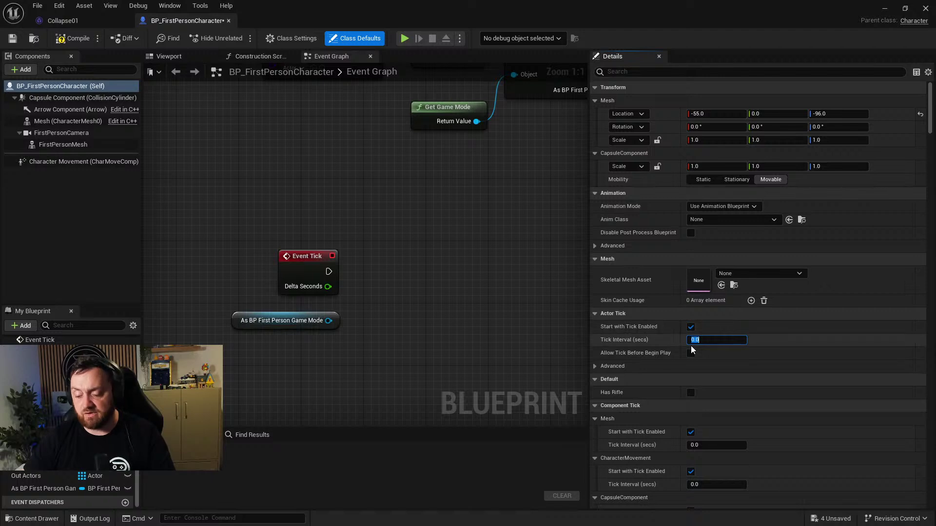
type("0.1")
key("Return")
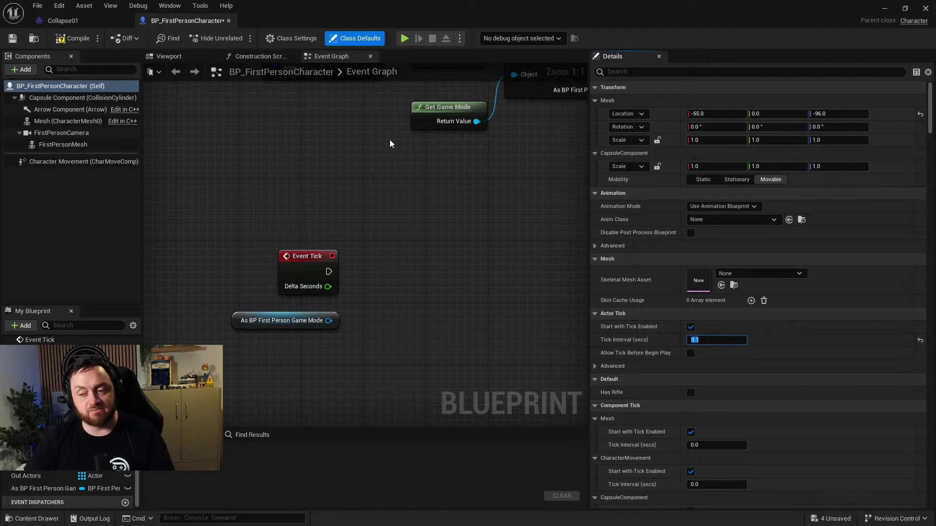
left_click(348, 209)
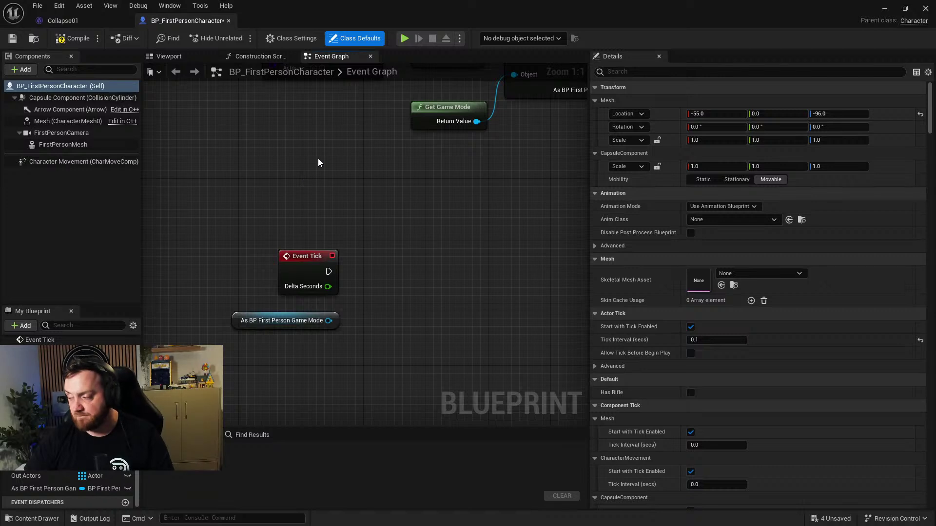
left_click(921, 341)
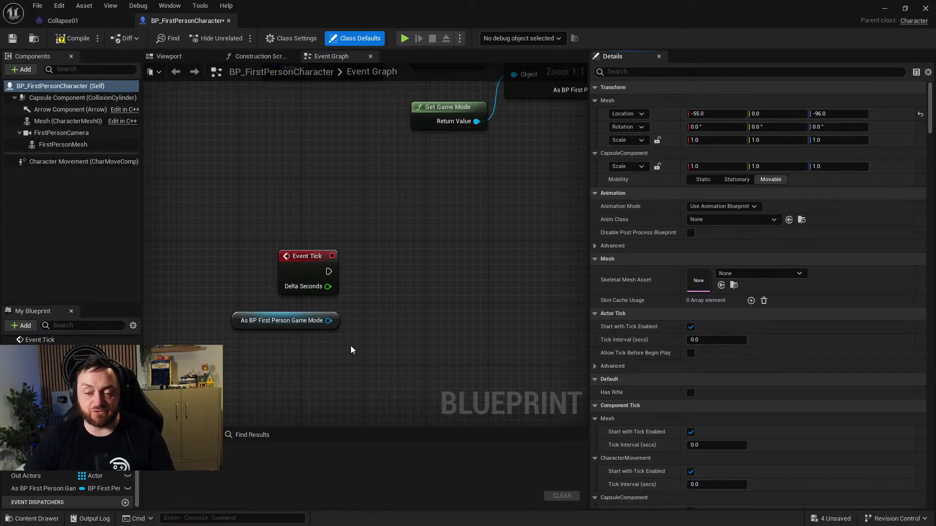
Add a Set Actor Tick Interval node and place it to the upper right of Event Tick.
right_click_drag(359, 379, 268, 313)
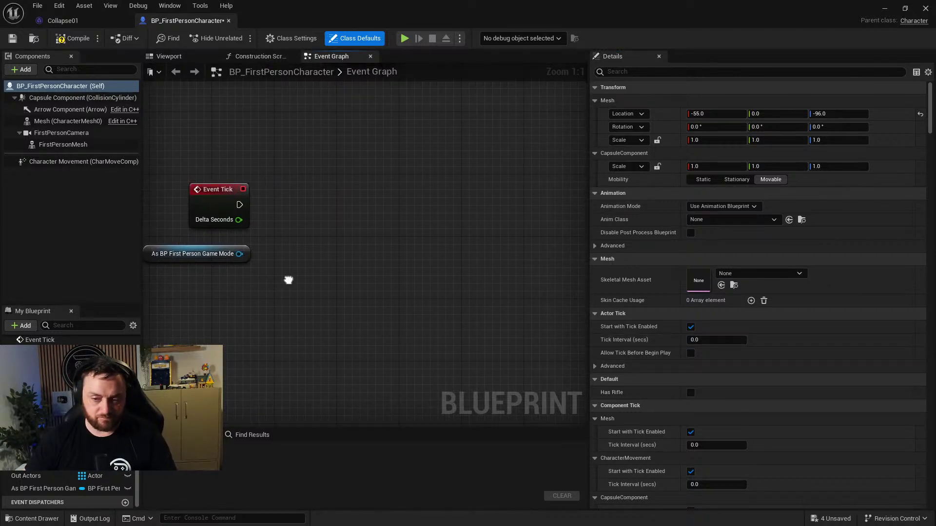
right_click(288, 281)
type("tick inter")
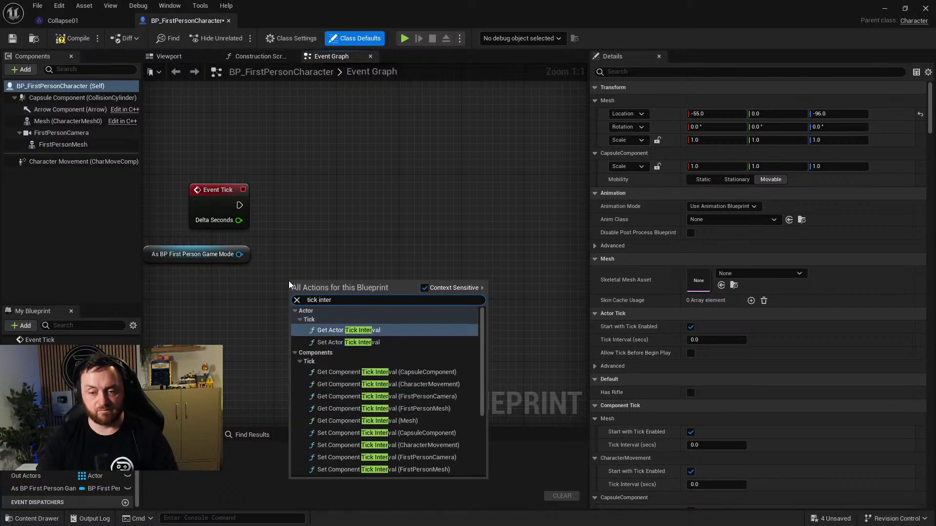
key("Return")
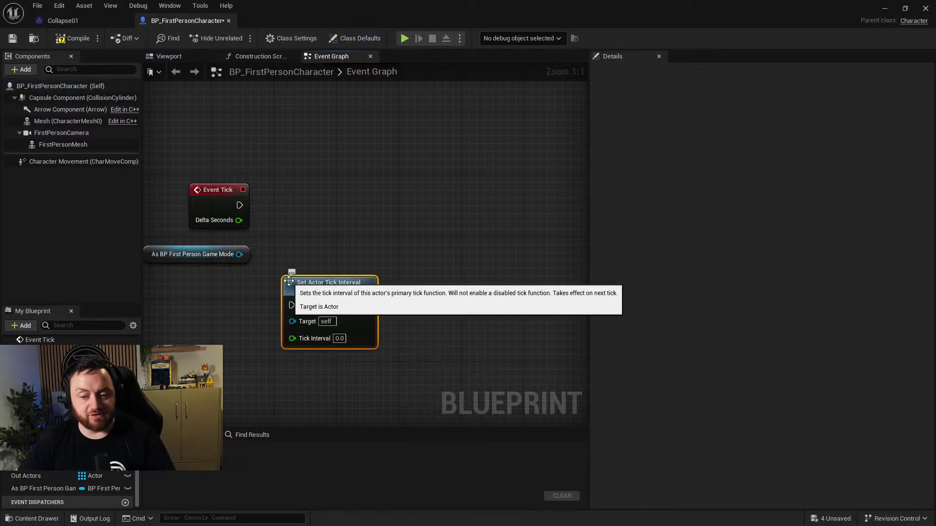
left_click_drag(353, 282, 408, 133)
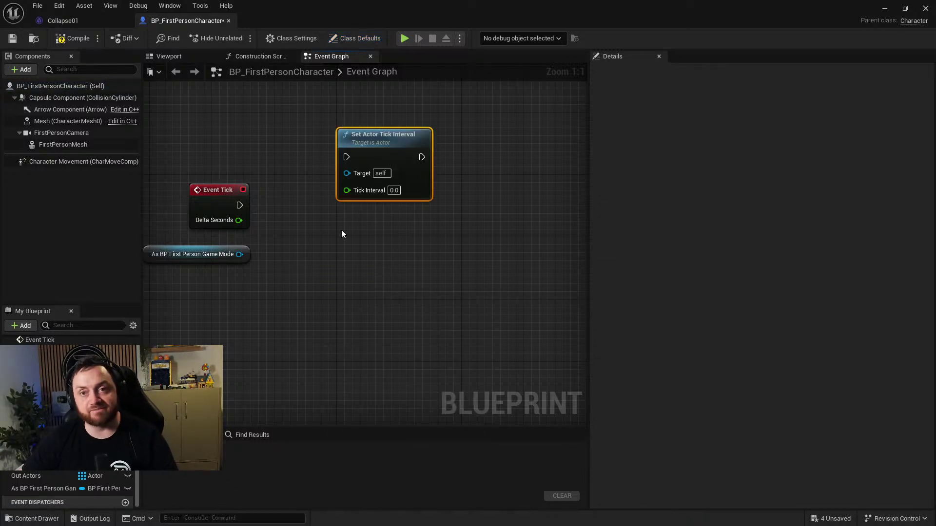
Add a Set Actor Tick Enabled node and arrange it below the Set Actor Tick Interval node.
right_click(370, 242)
type("tick enab")
left_click(457, 306)
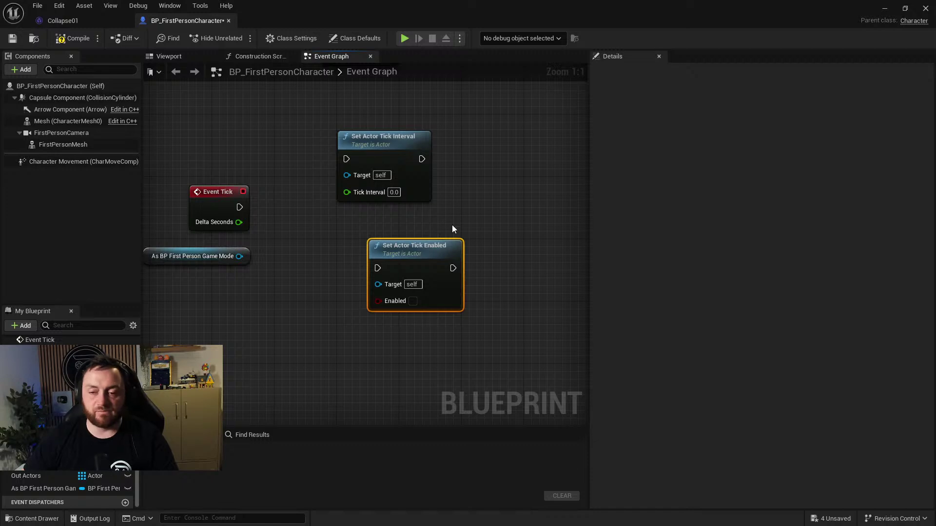
left_click_drag(439, 245, 408, 224)
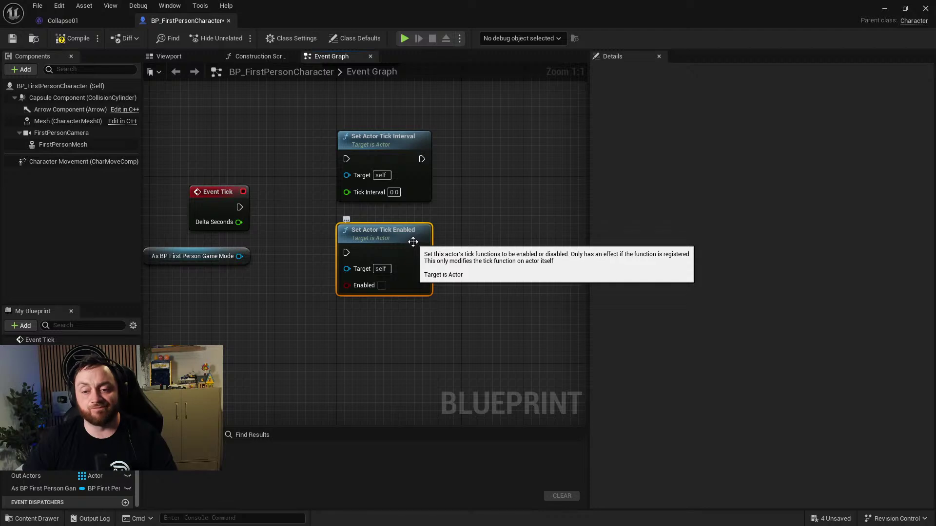
left_click_drag(363, 241, 348, 264)
left_click_drag(353, 146, 351, 172)
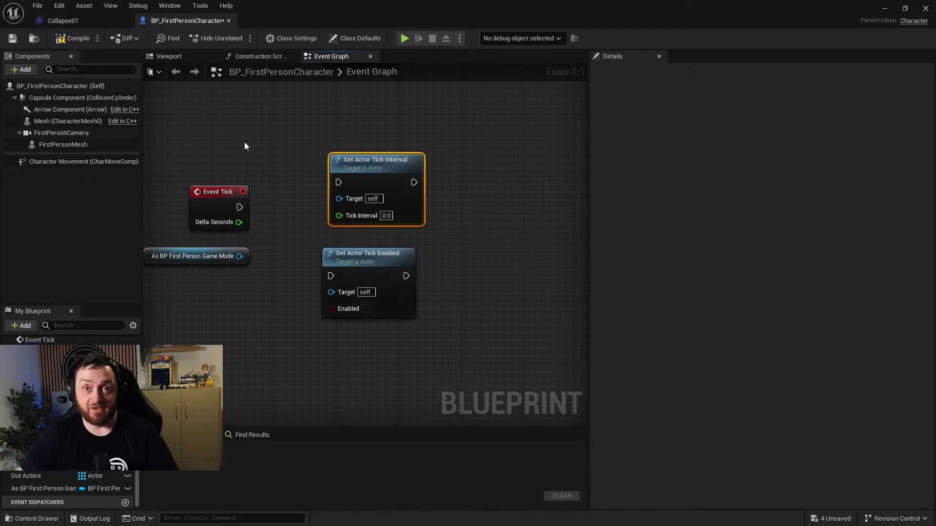
Delete Event Tick, the game mode getter and both Set Actor Tick nodes from the event graph.
right_click_drag(303, 110, 441, 352)
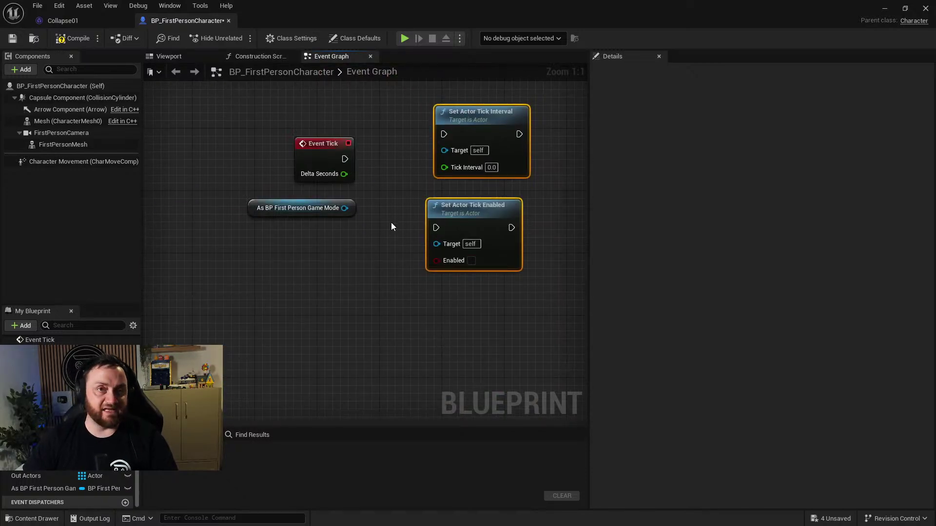
left_click_drag(275, 105, 501, 267)
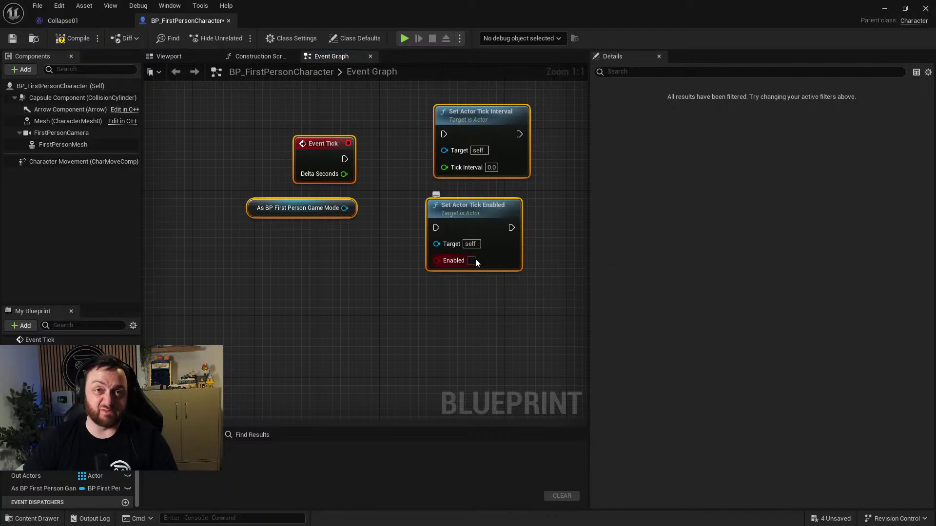
left_click_drag(226, 101, 551, 288)
left_click(362, 116)
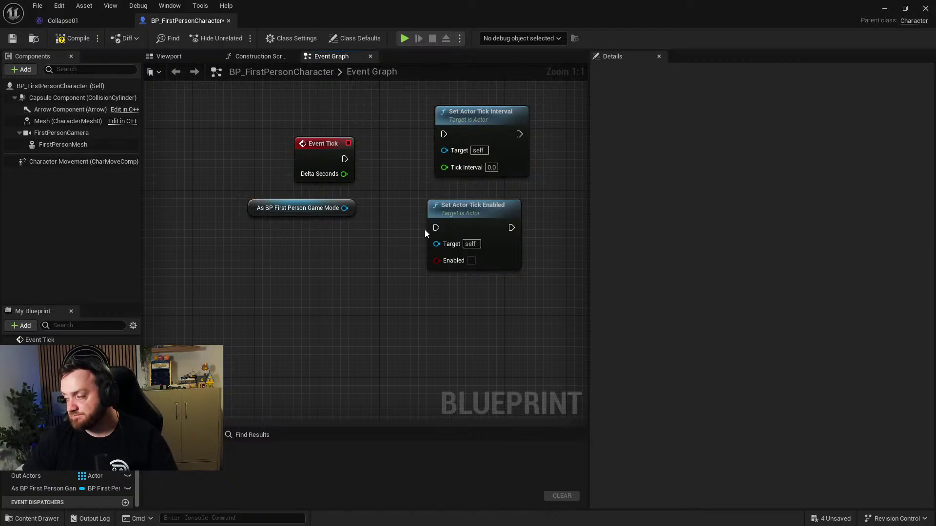
left_click_drag(525, 301, 236, 115)
key("Delete")
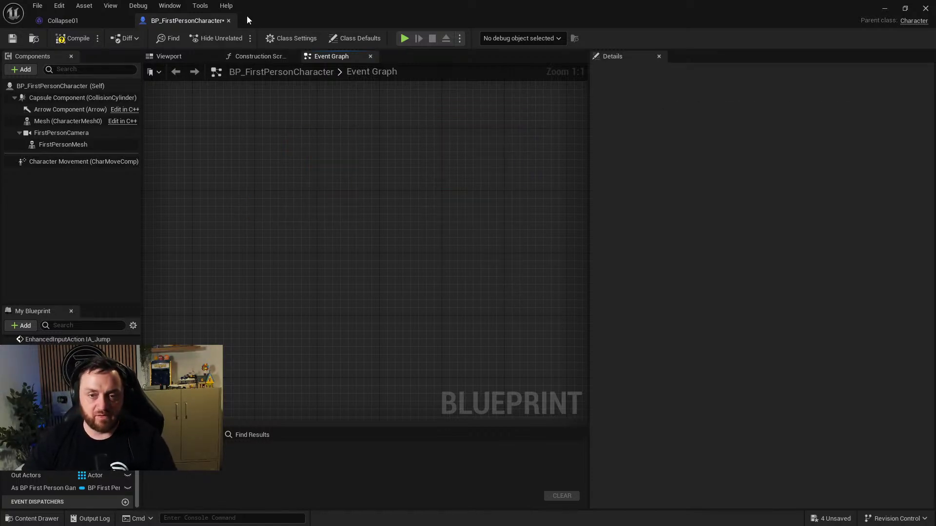
Close the BP_FirstPersonCharacter blueprint and the asset editor window, and select the large teal vehicle CyberCar3 in the level.
left_click(229, 20)
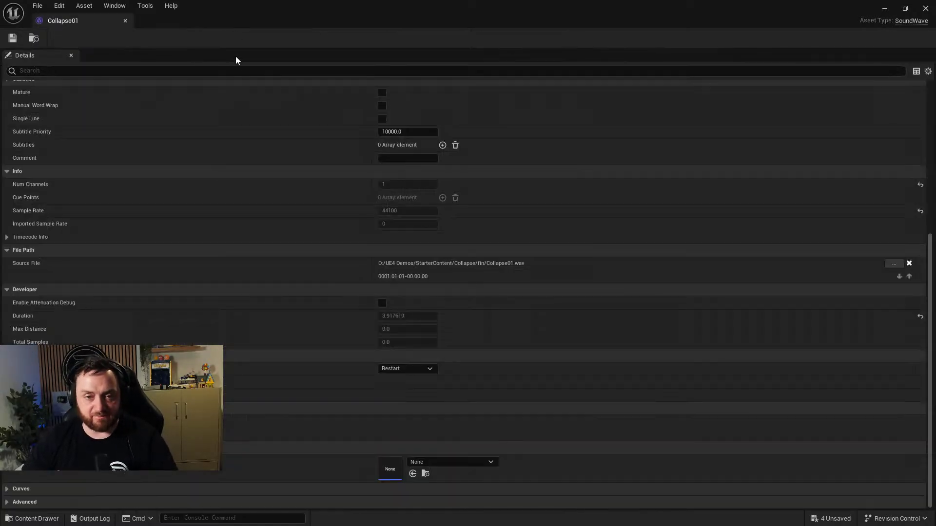
left_click(924, 9)
right_click_drag(141, 230, 141, 230)
right_click_drag(171, 112, 172, 113)
left_click(283, 213)
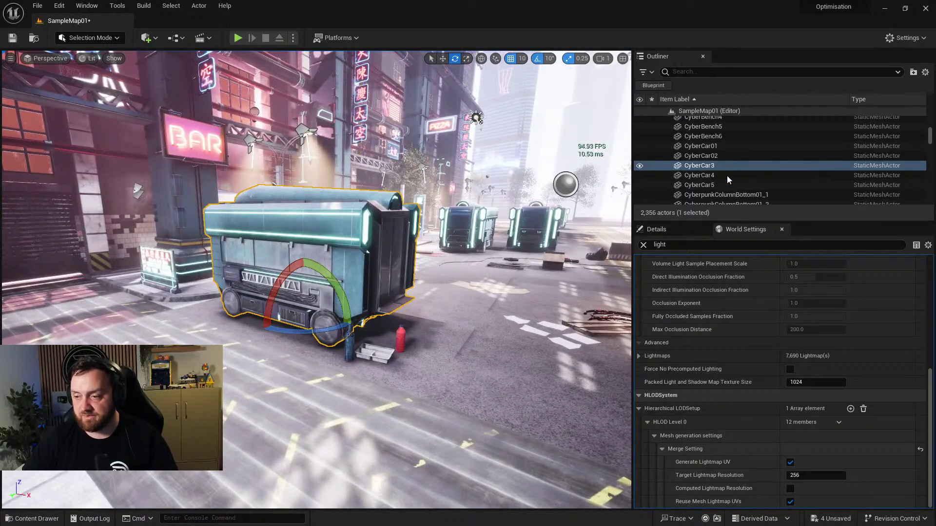
Open CyberCar3's static mesh SM_CyberCar01 in the mesh editor and view the vehicle from its side.
scroll(711, 367, "up", 5)
left_click(643, 245)
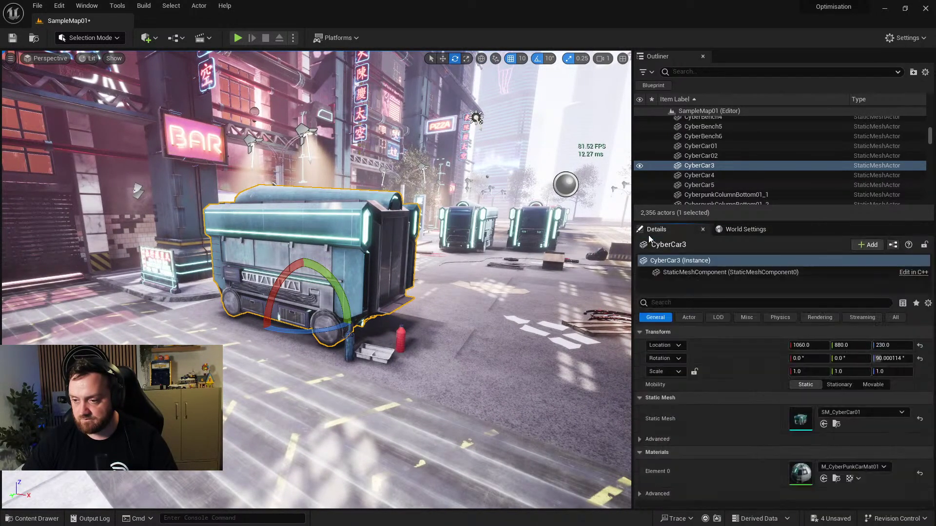
double_click(799, 422)
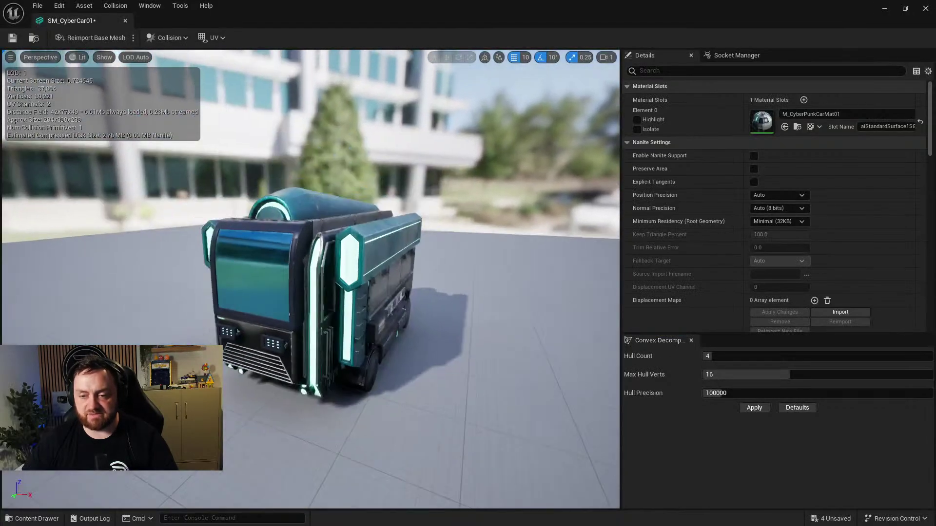
left_click_drag(469, 285, 414, 269)
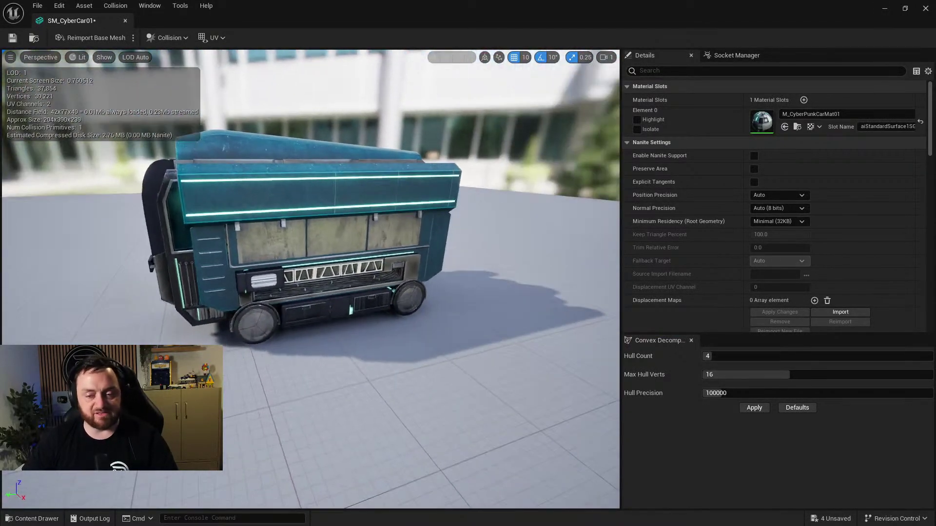
Display both the simple and the complex collision of the car mesh.
left_click(100, 57)
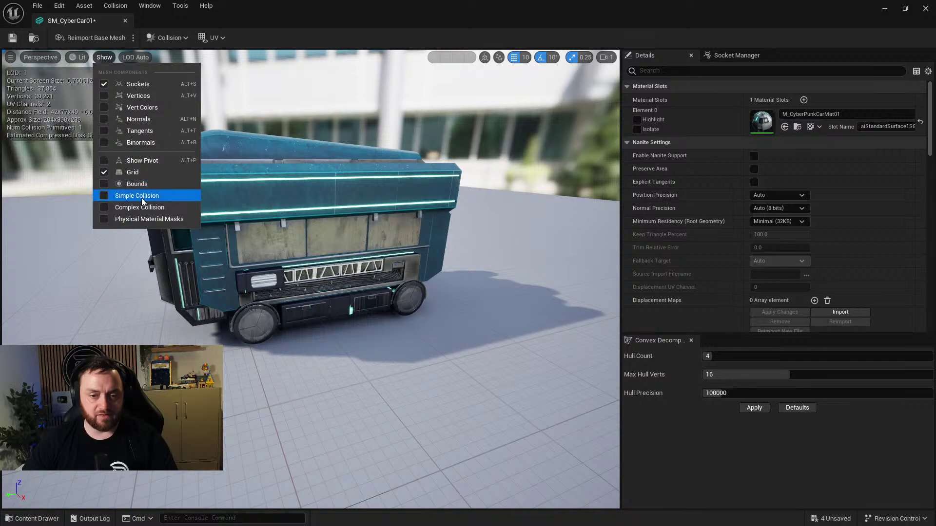
left_click(137, 197)
left_click_drag(253, 261, 220, 226)
right_click_drag(219, 226, 71, 116)
left_click(100, 60)
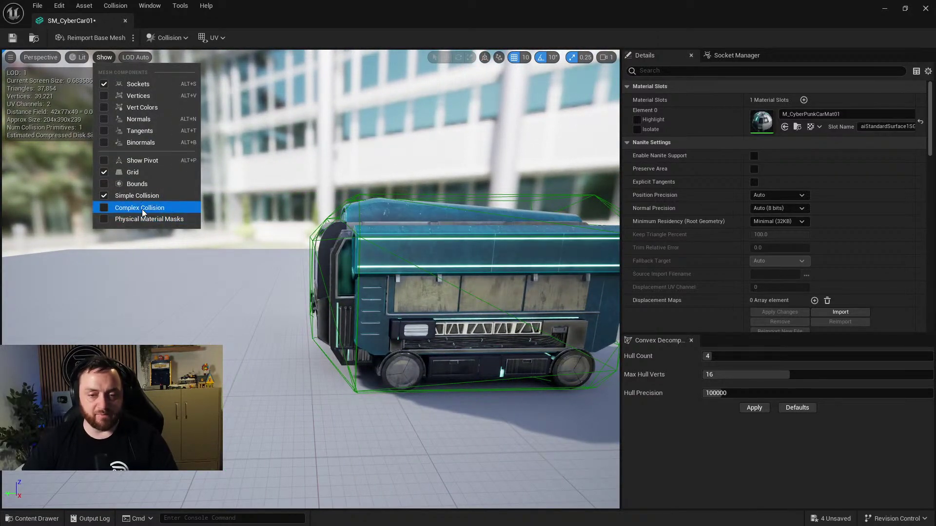
left_click(142, 209)
right_click_drag(299, 278, 268, 258)
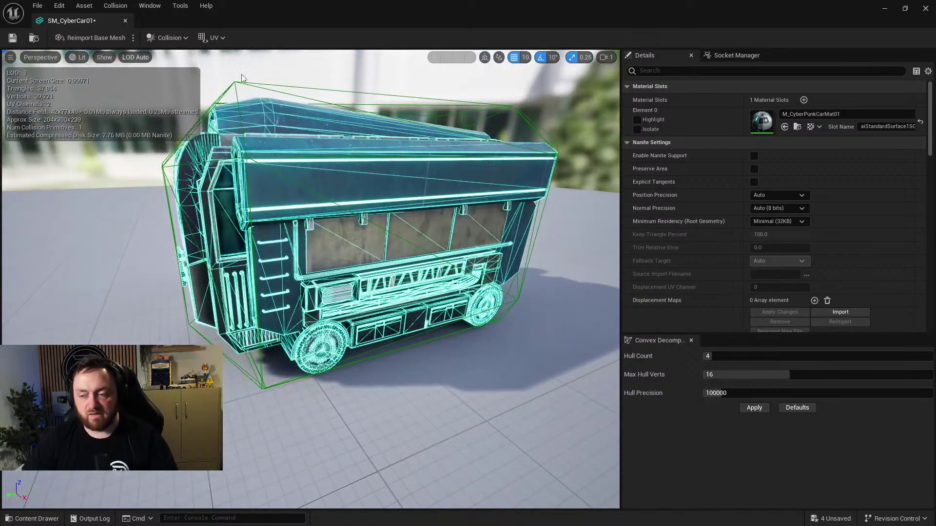
Review the mesh's collision settings and the available Collision Complexity options while comparing the simple and complex collision.
scroll(731, 179, "down", 15)
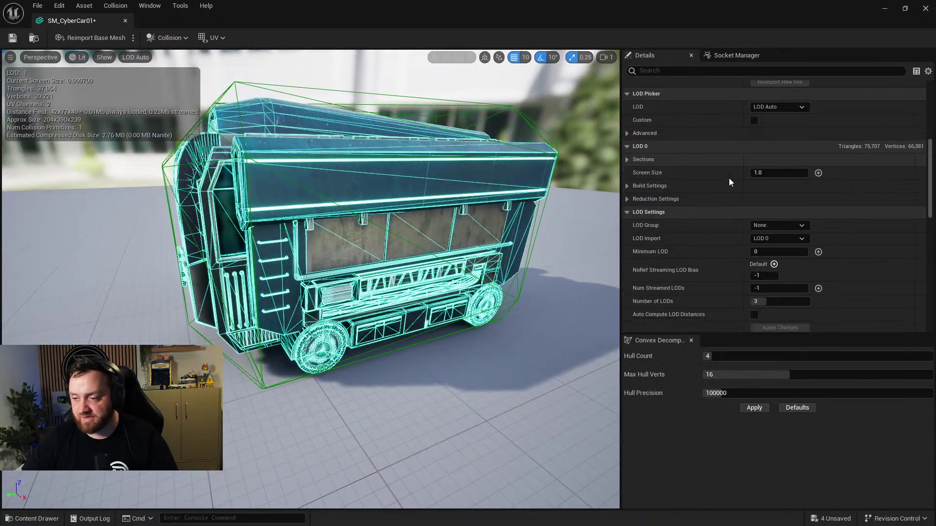
scroll(728, 183, "down", 2)
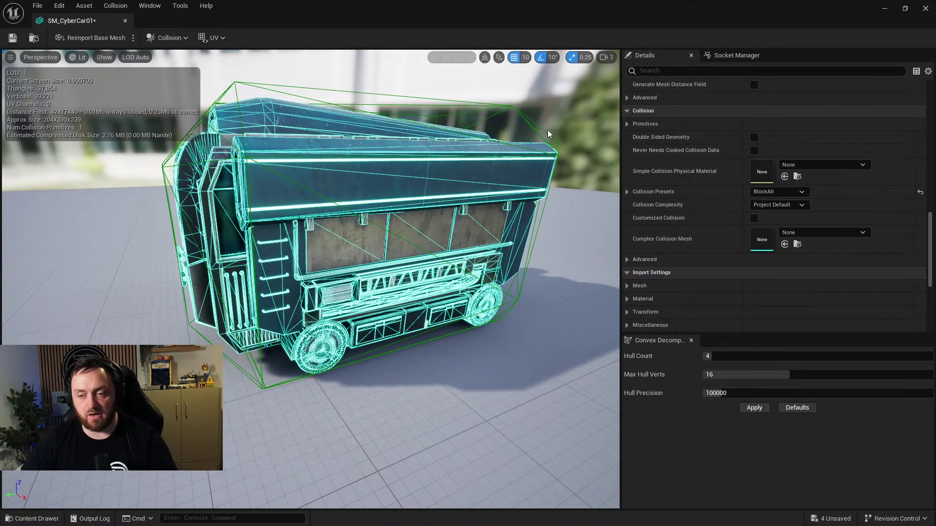
left_click(790, 205)
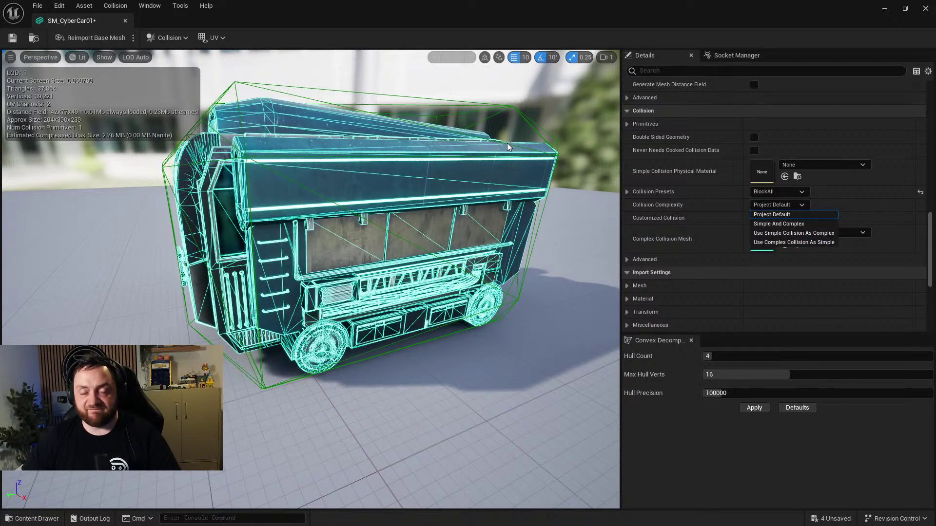
left_click_drag(509, 141, 351, 193)
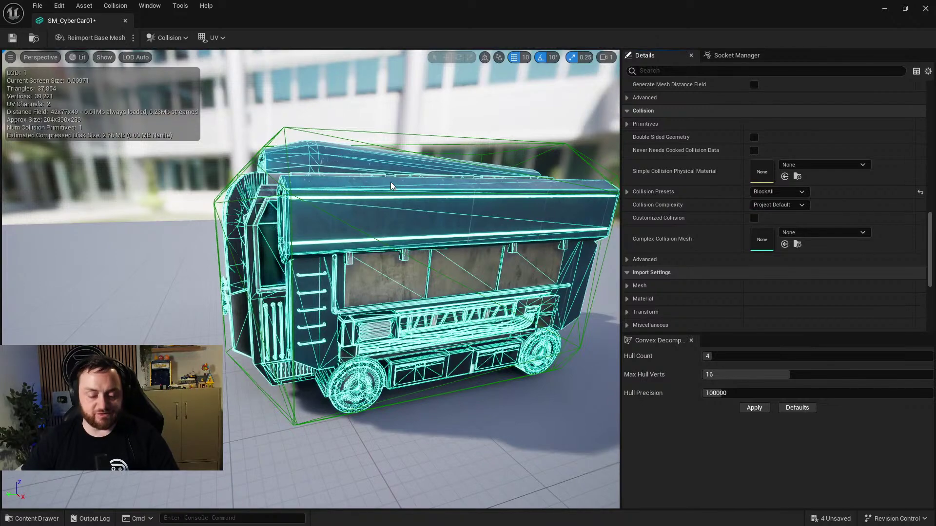
left_click_drag(463, 249, 343, 198)
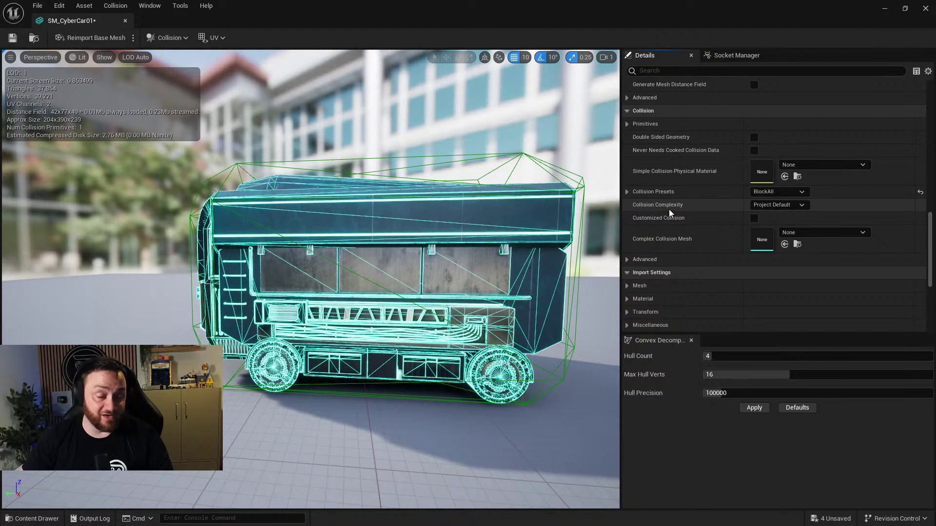
left_click(772, 205)
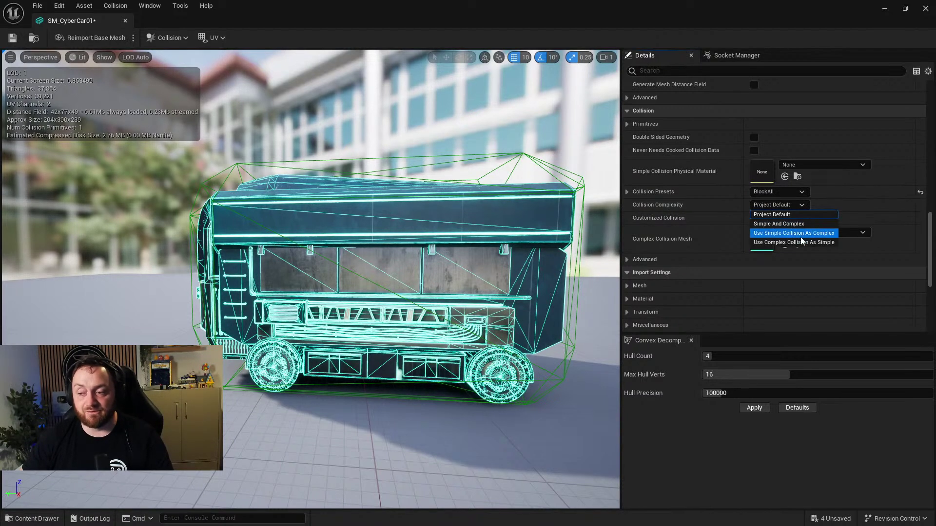
left_click(714, 200)
mouse_move(652, 220)
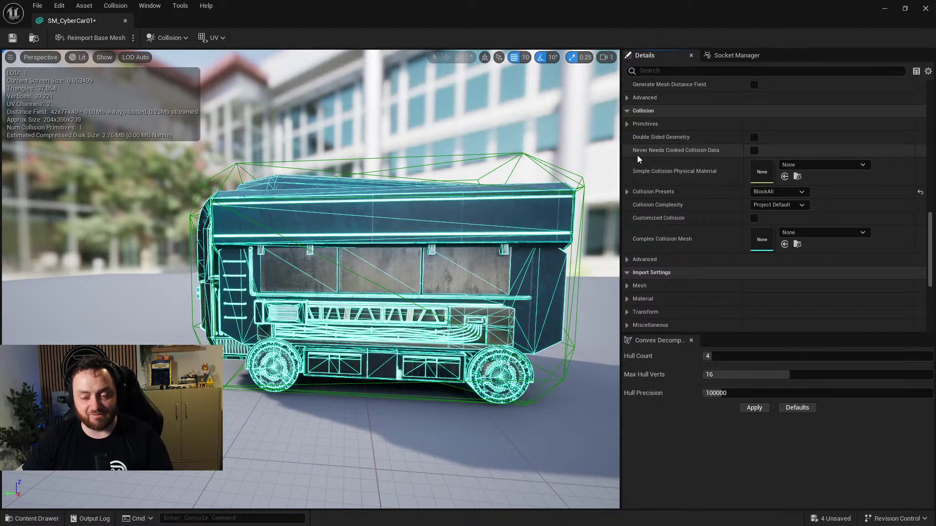
left_click(779, 206)
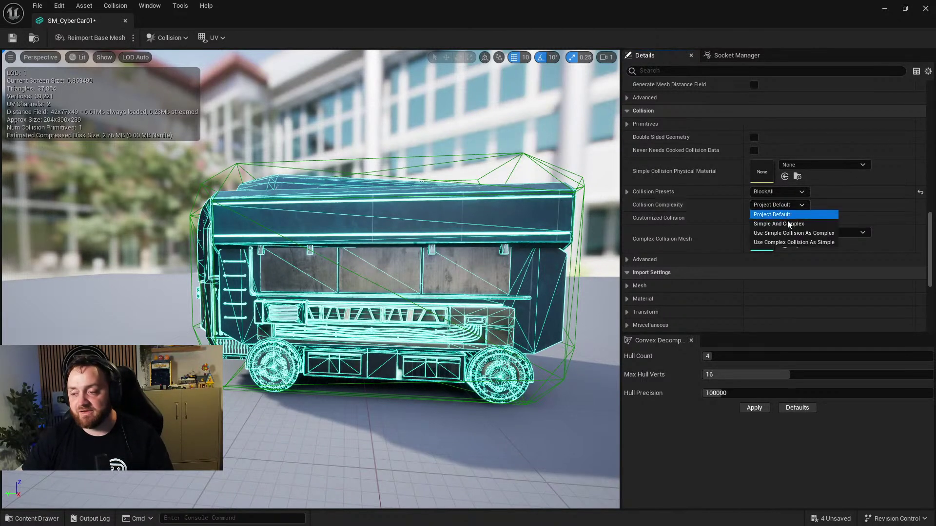
left_click(706, 205)
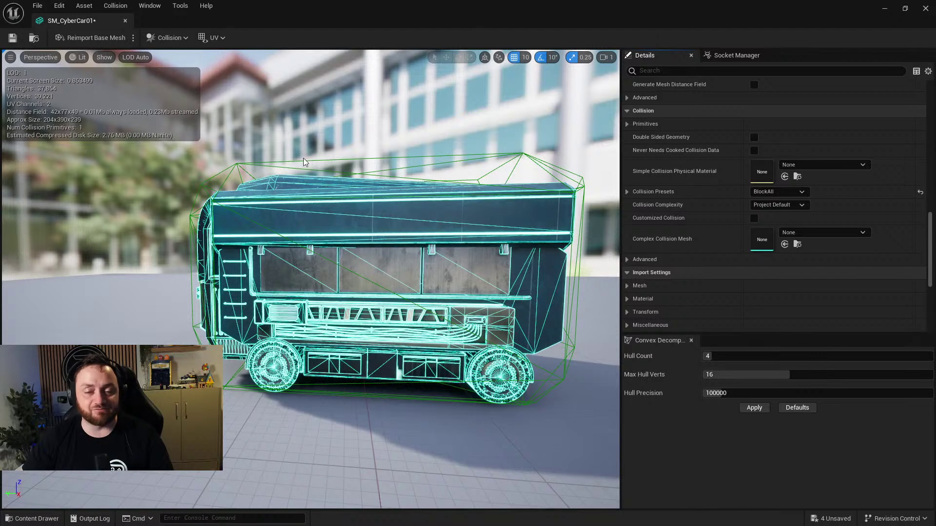
Remove the car's existing simple collision and hide the complex collision display.
left_click(118, 11)
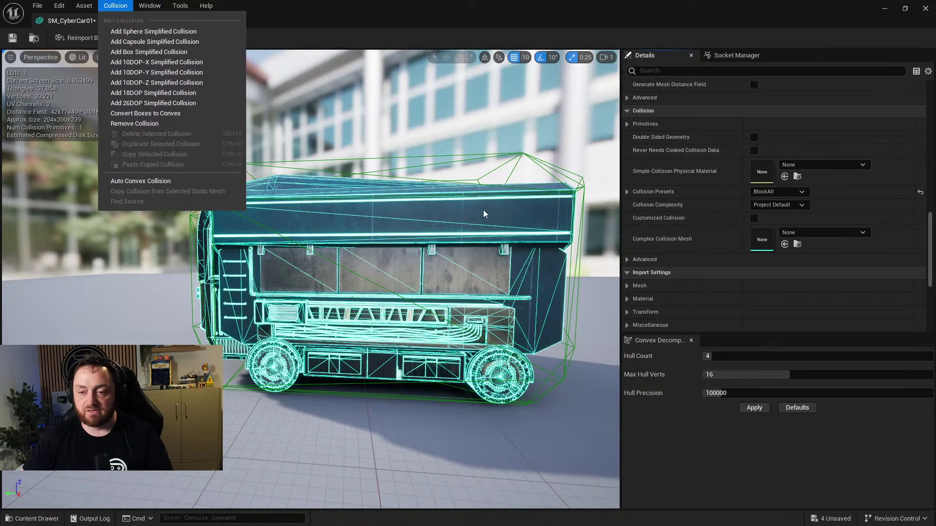
left_click(368, 310)
left_click_drag(368, 310, 507, 276)
right_click_drag(446, 164, 424, 190)
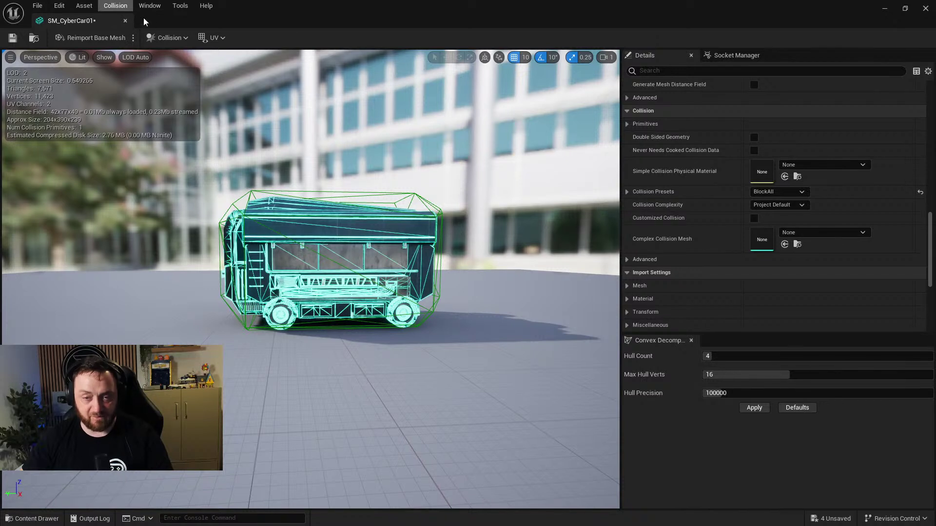
left_click(165, 39)
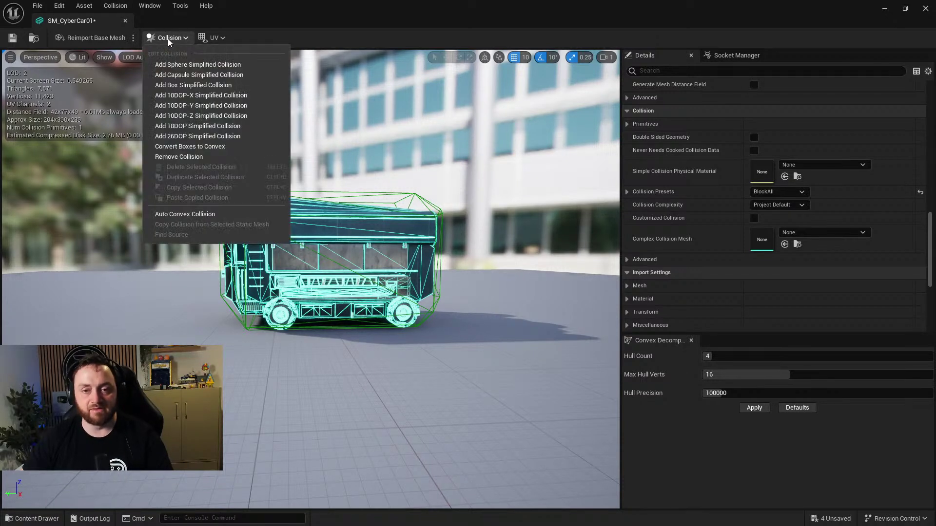
left_click(188, 157)
left_click(104, 57)
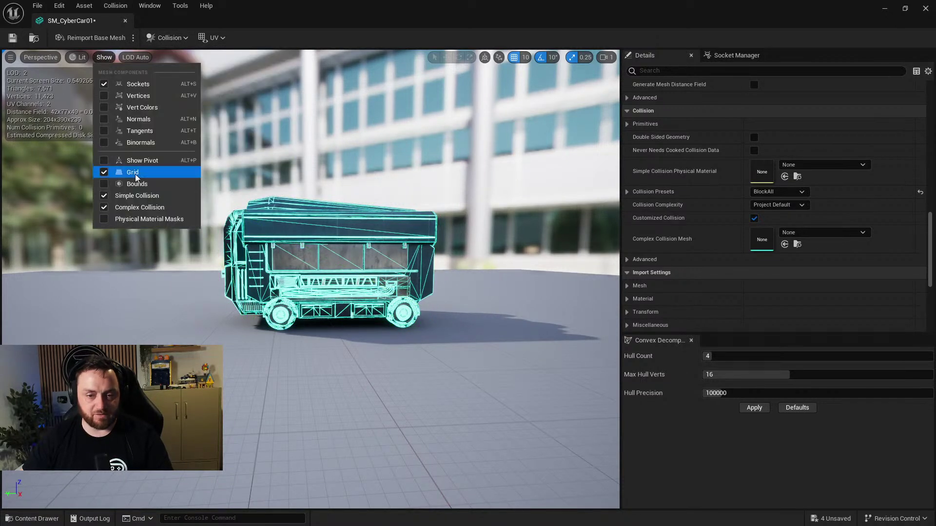
left_click(142, 209)
Add a box simplified collision and fit it around the car's main body, leaving the roof section out.
left_click(149, 39)
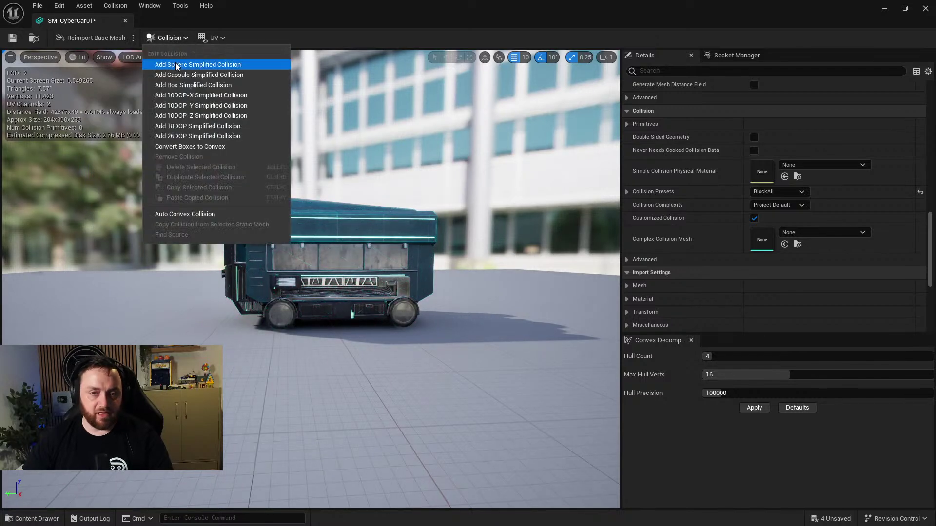
left_click(200, 86)
left_click_drag(392, 271, 312, 302)
left_click(310, 239)
key("r")
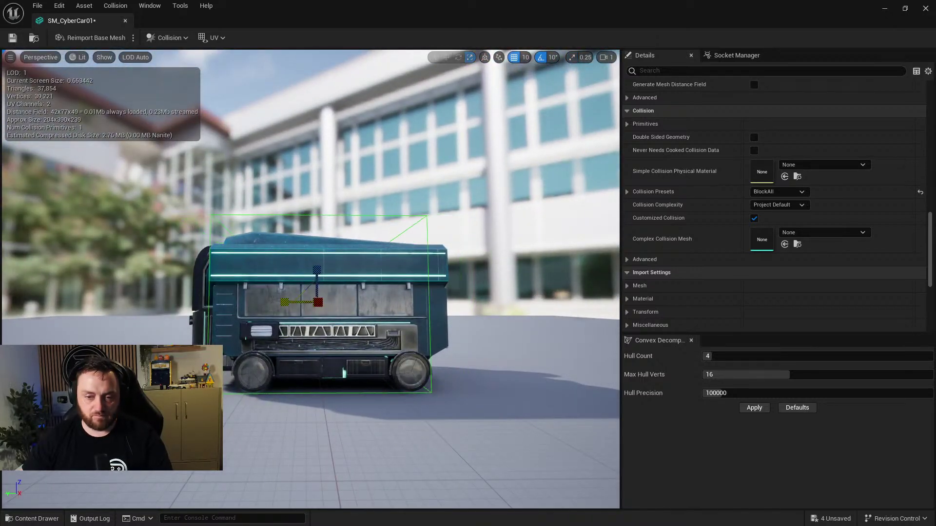
left_click_drag(316, 271, 339, 106)
left_click_drag(396, 274, 217, 322)
scroll(218, 322, "down", 5)
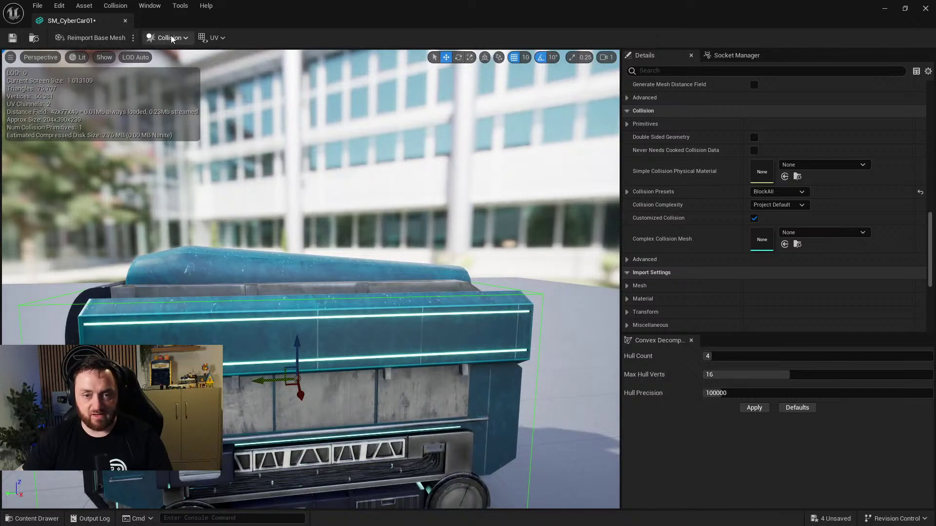
Add a second box simplified collision, flatten it and raise it to the car's roof.
left_click(170, 38)
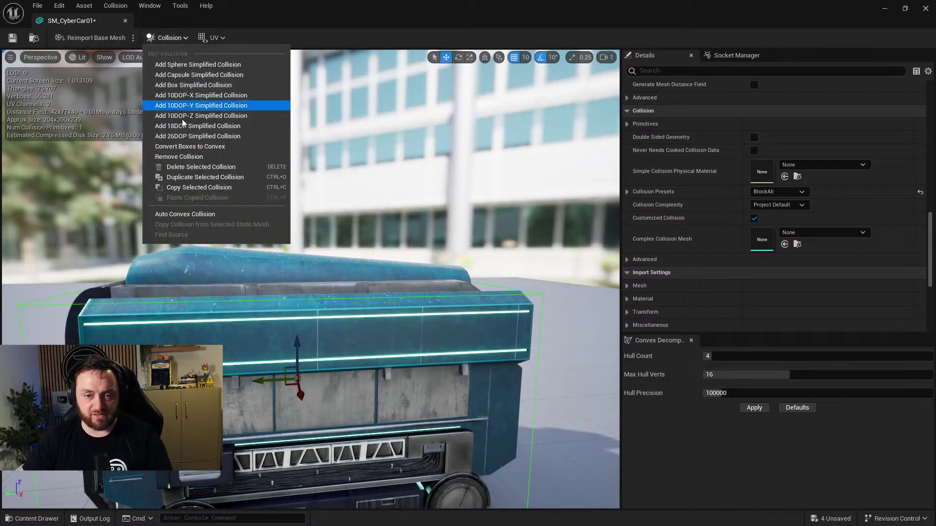
left_click(185, 85)
key("f")
key("r")
left_click_drag(317, 296, 272, 338)
key("e")
left_click_drag(316, 281, 320, 234)
Tilt the roof collision box to match the roof's slope, lower it slightly and lengthen it along the roof section.
key("w")
key("e")
key("r")
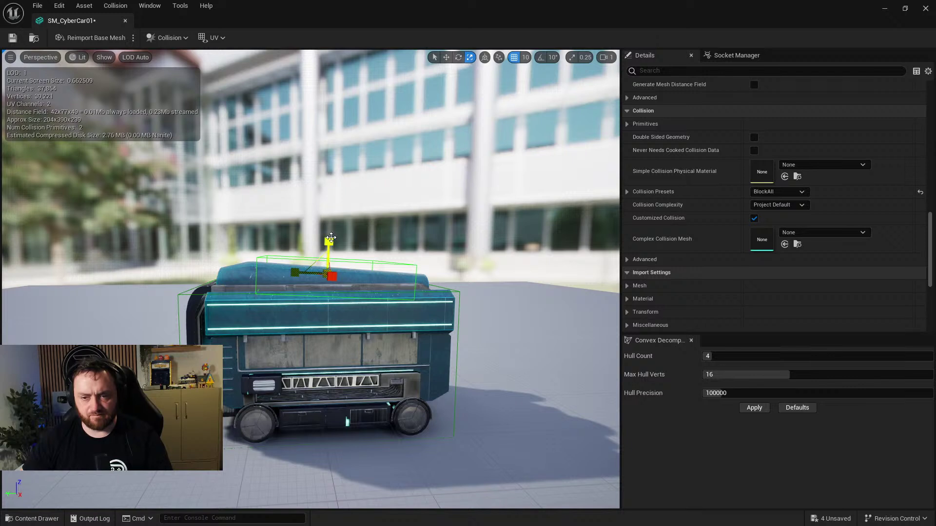
key("e")
key("w")
left_click_drag(329, 233, 329, 241)
key("e")
key("r")
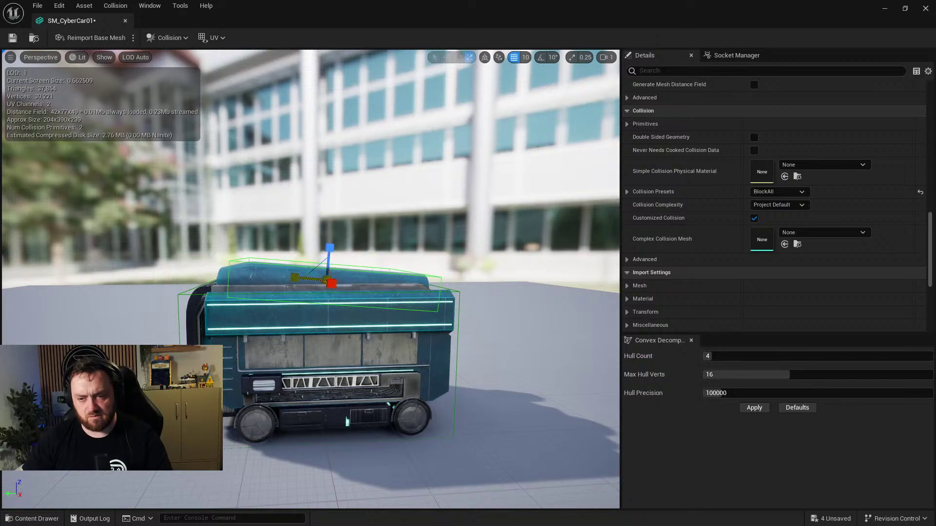
Narrow the roof collision box to fit around the rounded roof section, then return to the level.
right_click_drag(295, 278, 354, 264)
key("w")
key("d")
key("w")
key("f")
key("e")
key("w")
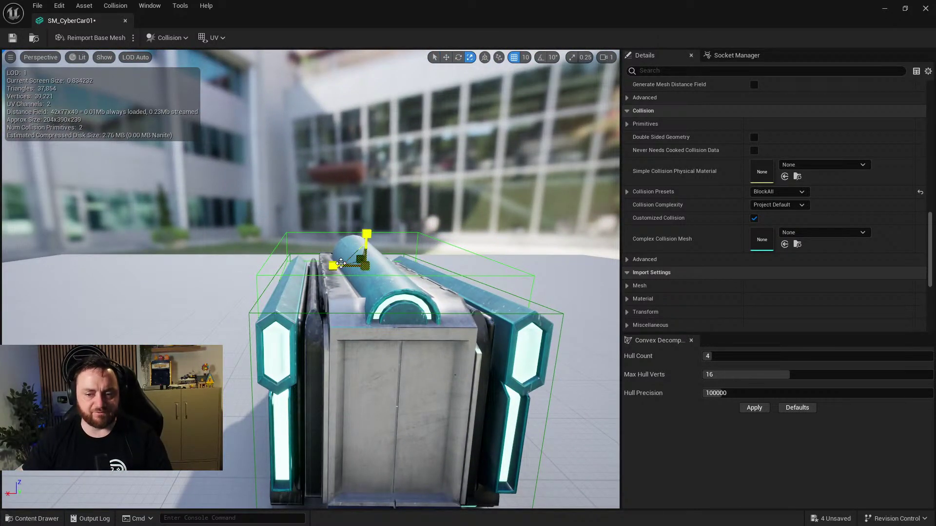
right_click_drag(346, 338, 352, 347)
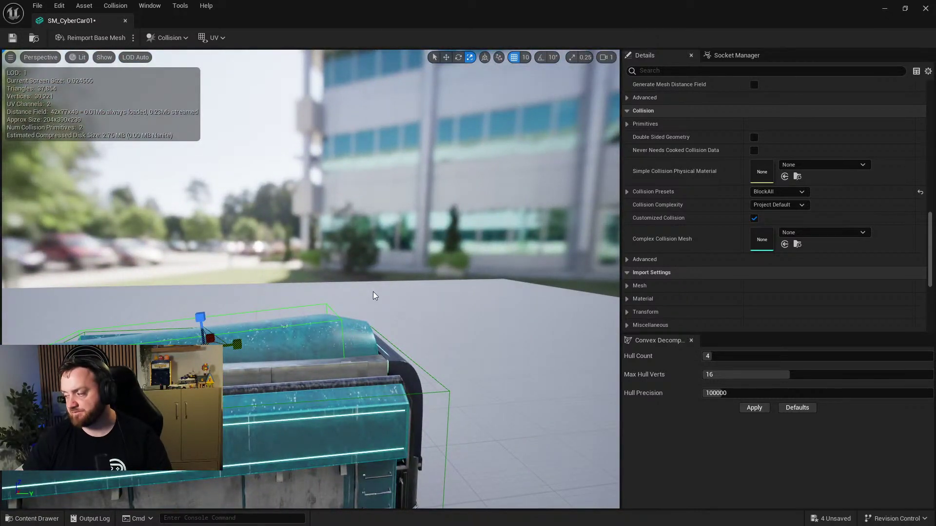
right_click_drag(296, 324, 399, 246)
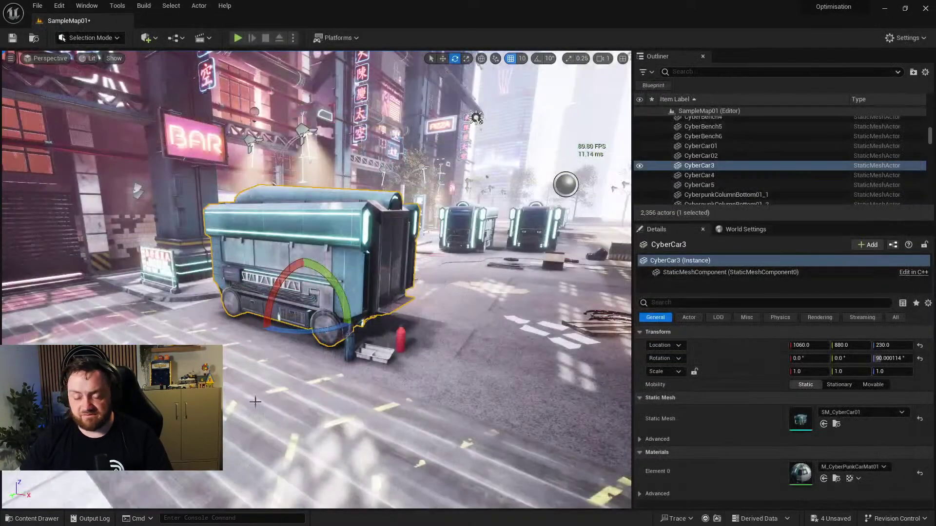
Open the Meshes folder of the Sci-Fi_Modular_Interior_Space_Station content.
right_click_drag(126, 210, 127, 211)
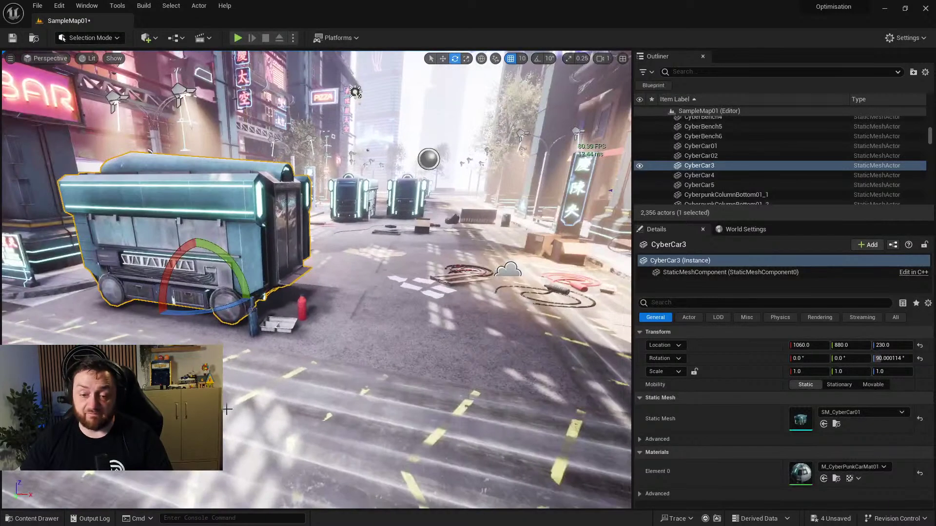
left_click(34, 518)
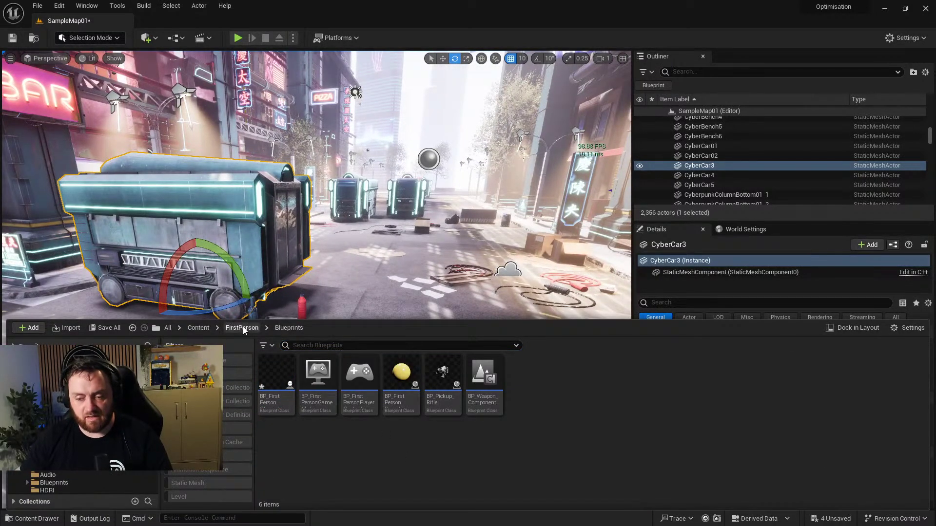
left_click(242, 328)
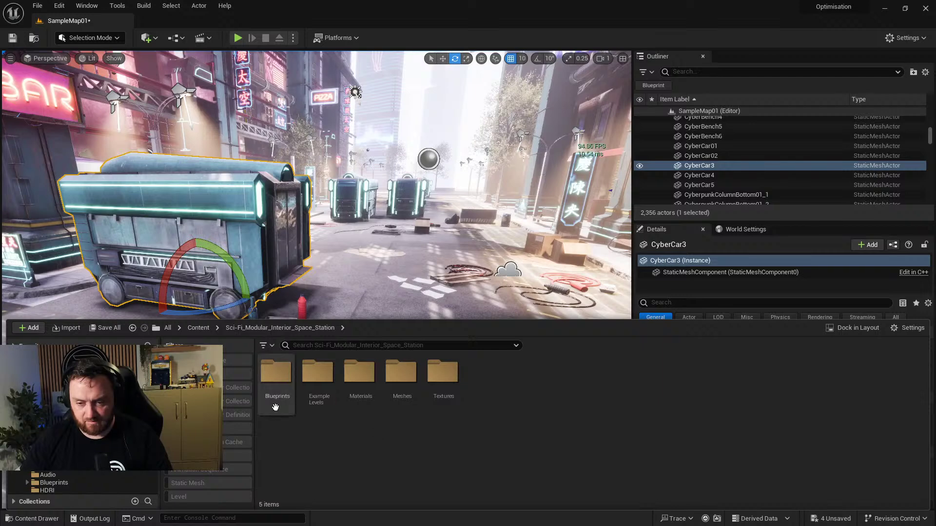
double_click(401, 371)
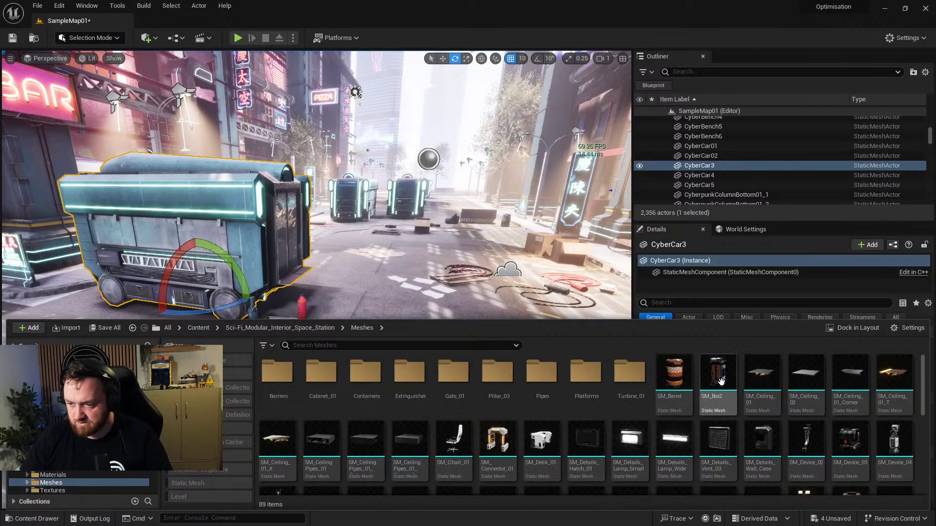
Find the SM_Pillar static mesh and place it on the street near the selected car.
scroll(672, 404, "down", 5)
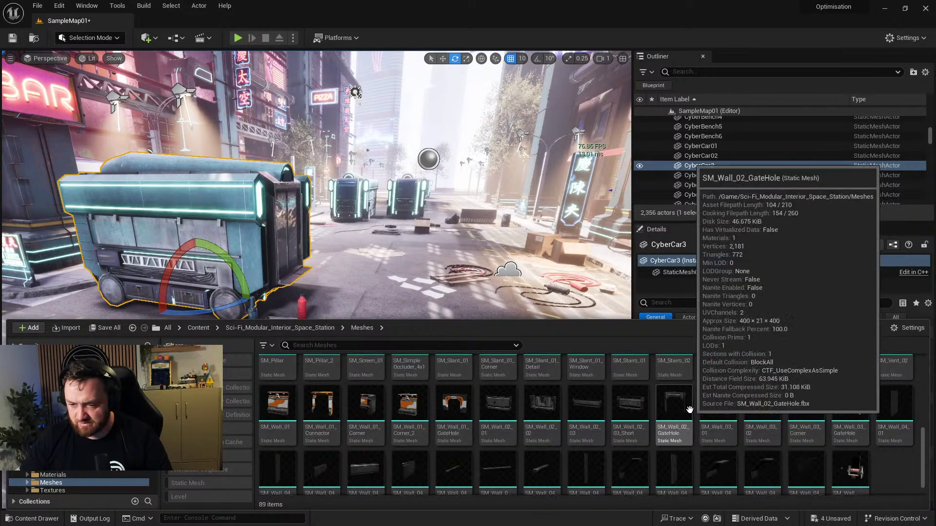
scroll(712, 423, "down", 2)
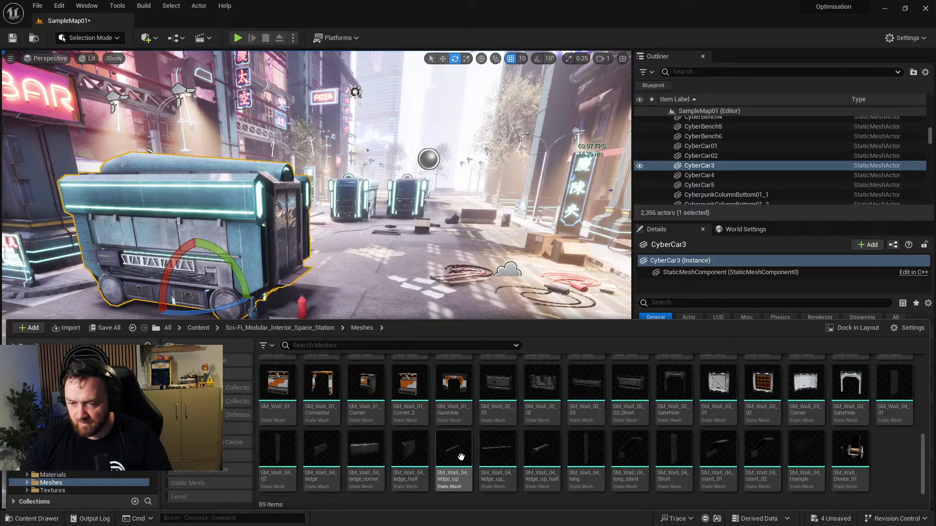
scroll(591, 430, "up", 5)
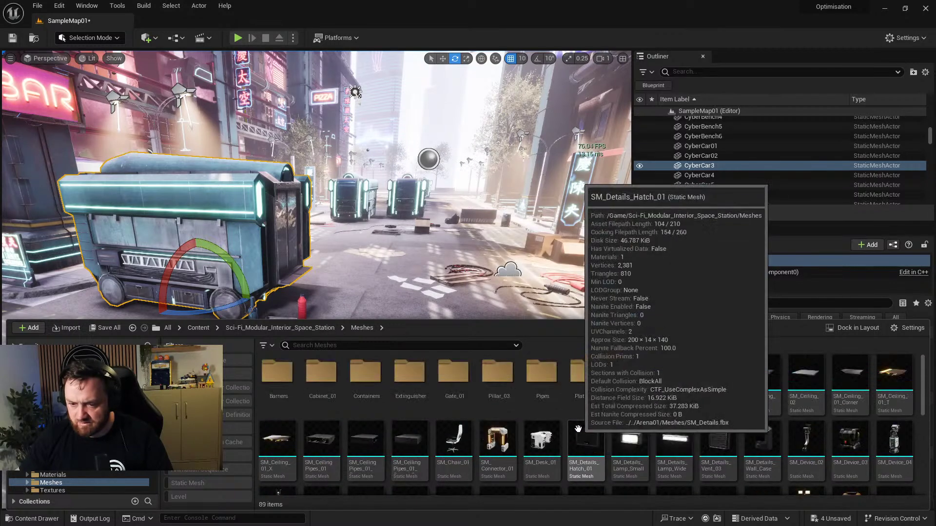
scroll(628, 432, "down", 2)
scroll(640, 434, "down", 2)
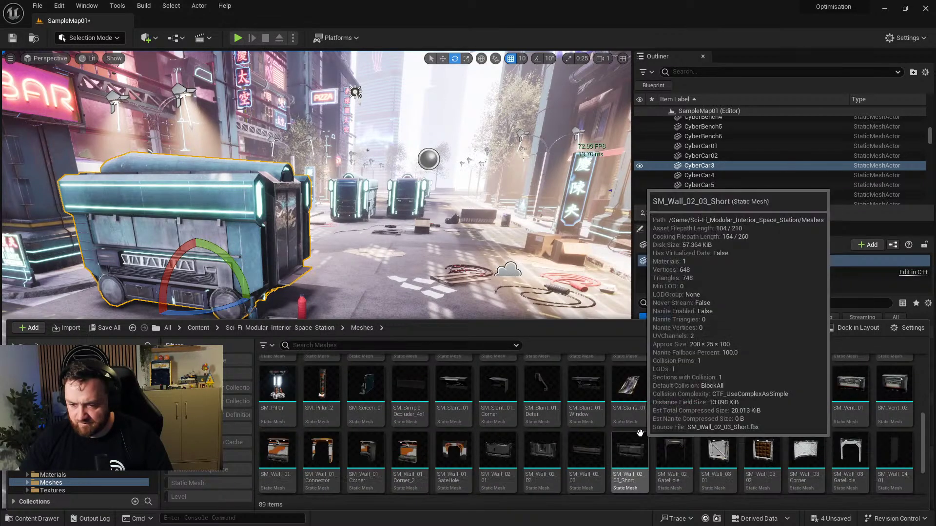
left_click_drag(281, 388, 396, 343)
right_click_drag(396, 343, 395, 343)
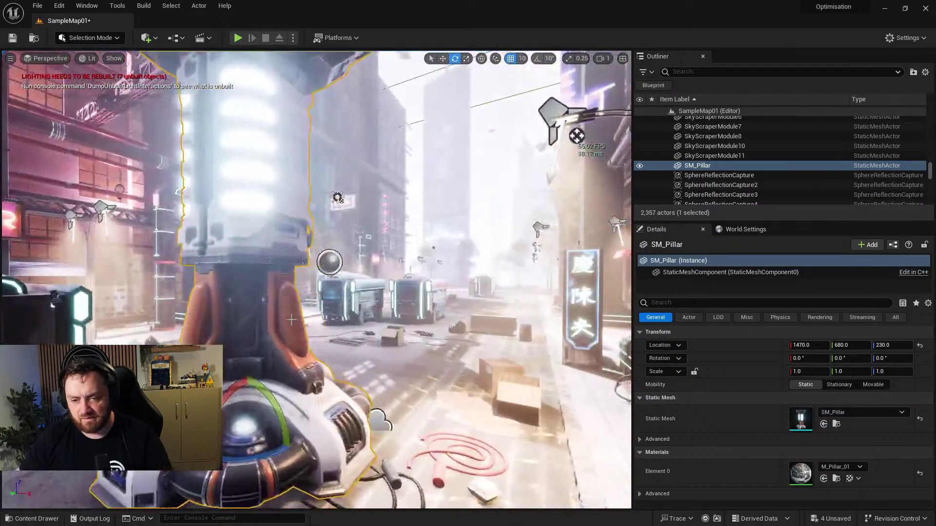
Switch the level view to Player Collision and inspect the pillar's collision shape from base to top.
double_click(800, 420)
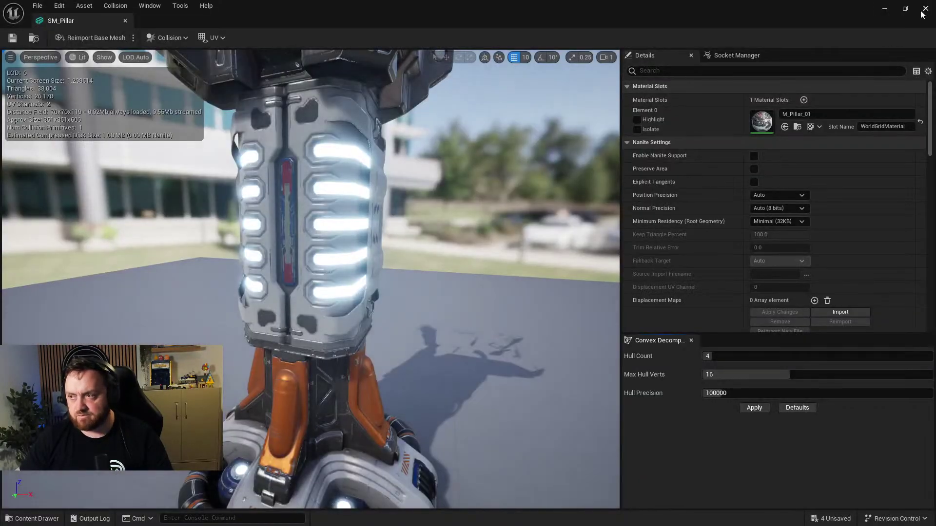
left_click(924, 8)
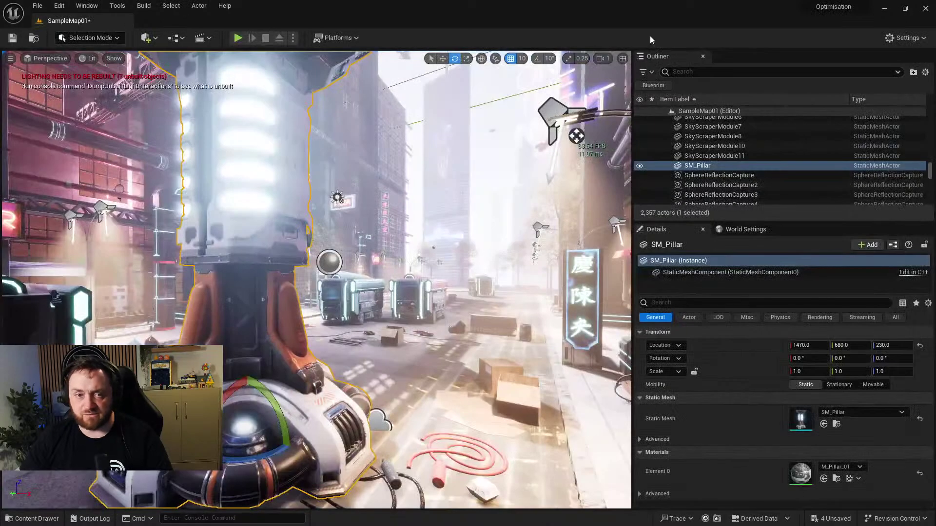
key("f")
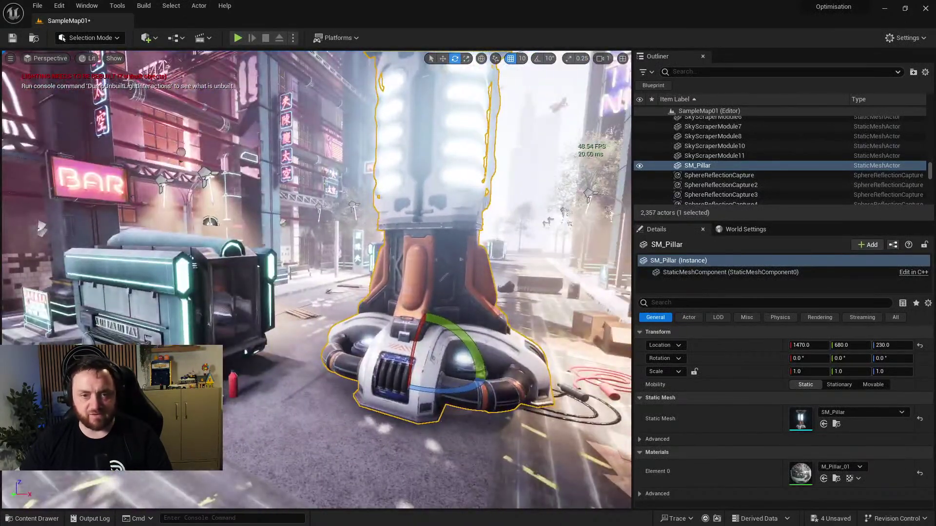
left_click(94, 59)
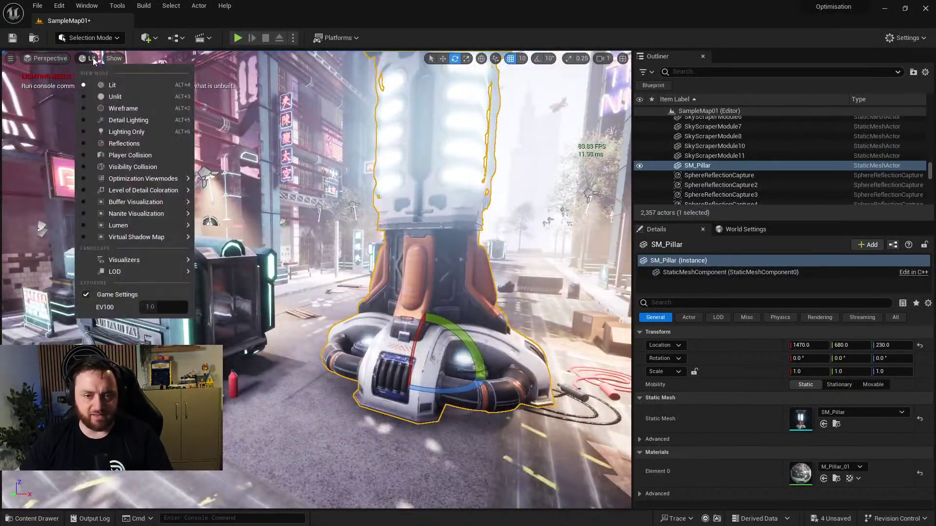
left_click(129, 155)
right_click_drag(129, 154, 331, 229)
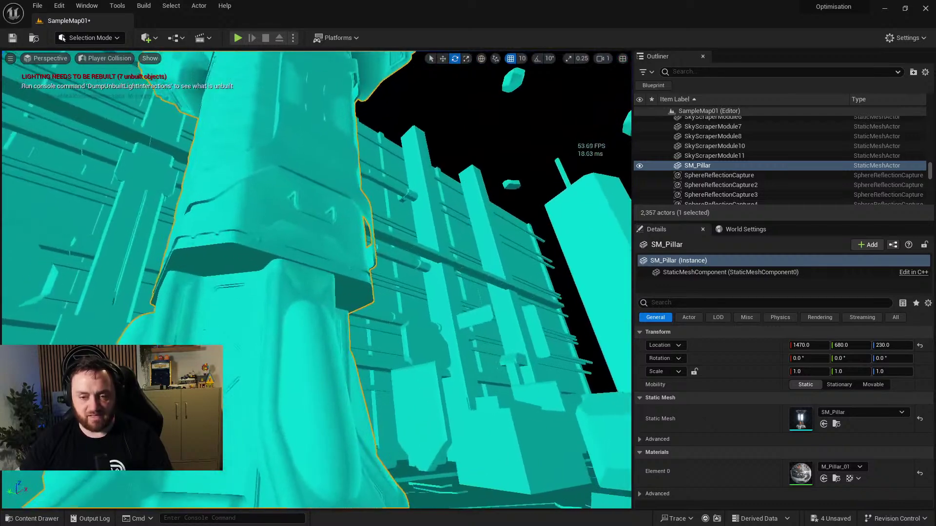
right_click_drag(356, 314, 319, 334)
right_click_drag(298, 252, 274, 188)
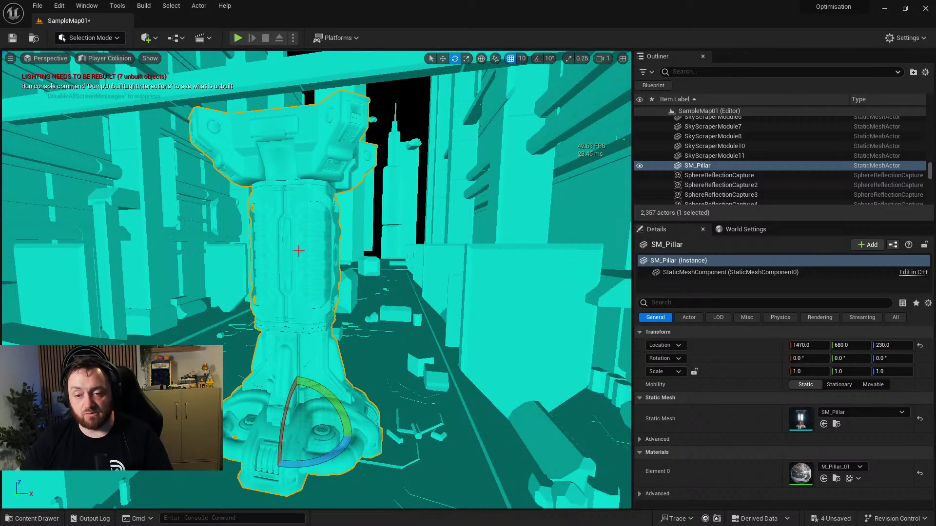
Open the pillar's static mesh for editing, display its simple collision and view the whole pillar.
double_click(800, 420)
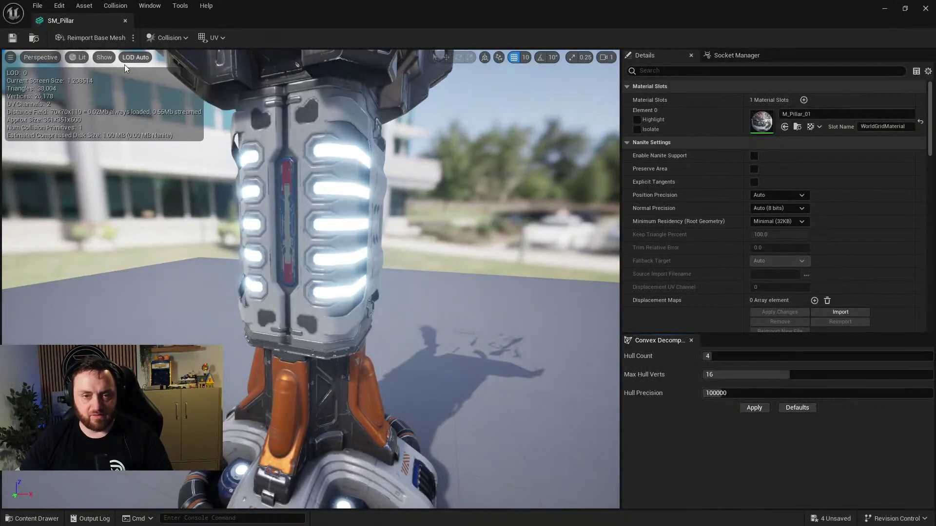
left_click(104, 57)
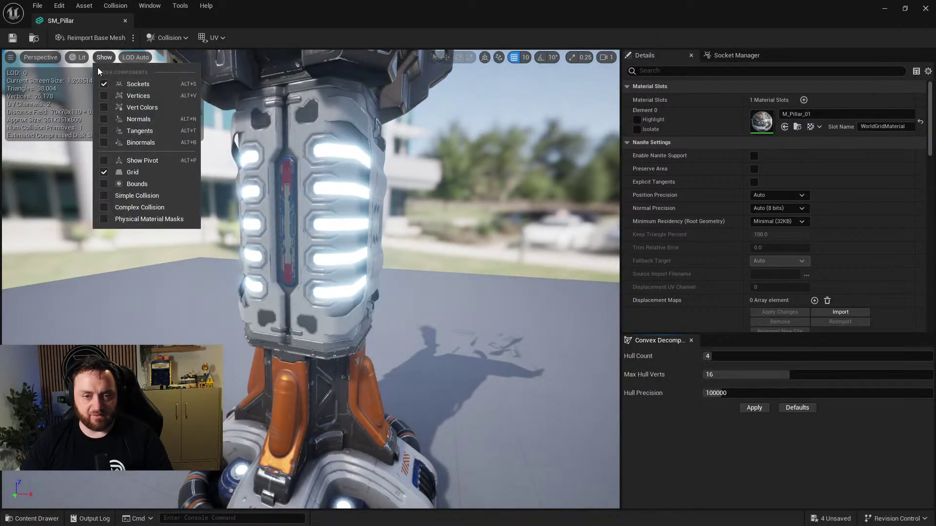
left_click(136, 196)
mouse_move(296, 250)
right_mouse_down()
mouse_move(298, 307)
mouse_move(352, 213)
right_mouse_up()
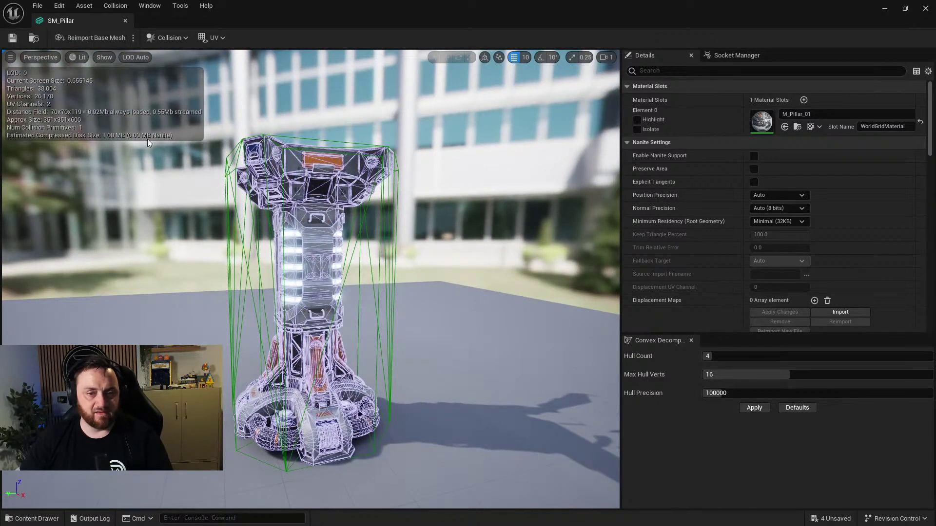
Set the pillar mesh's Collision Complexity to Project Default.
left_click(104, 57)
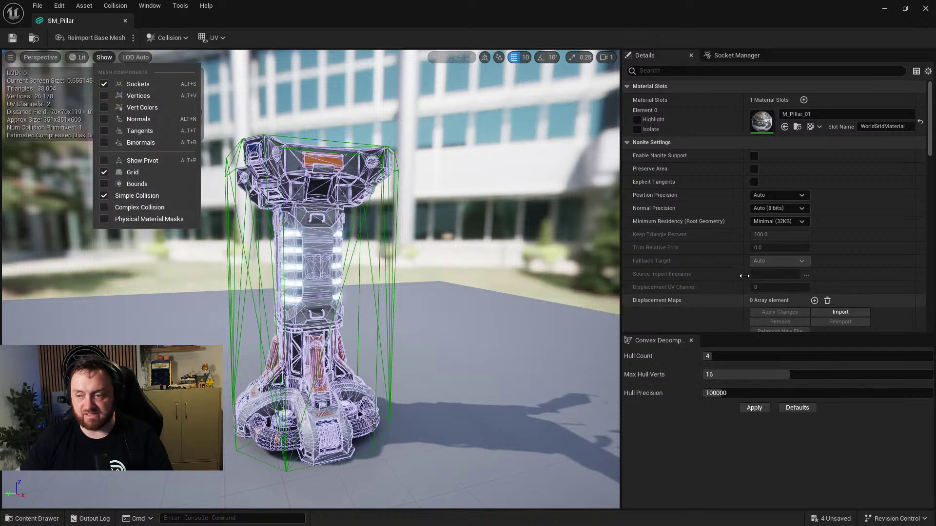
scroll(715, 244, "down", 8)
scroll(717, 245, "down", 8)
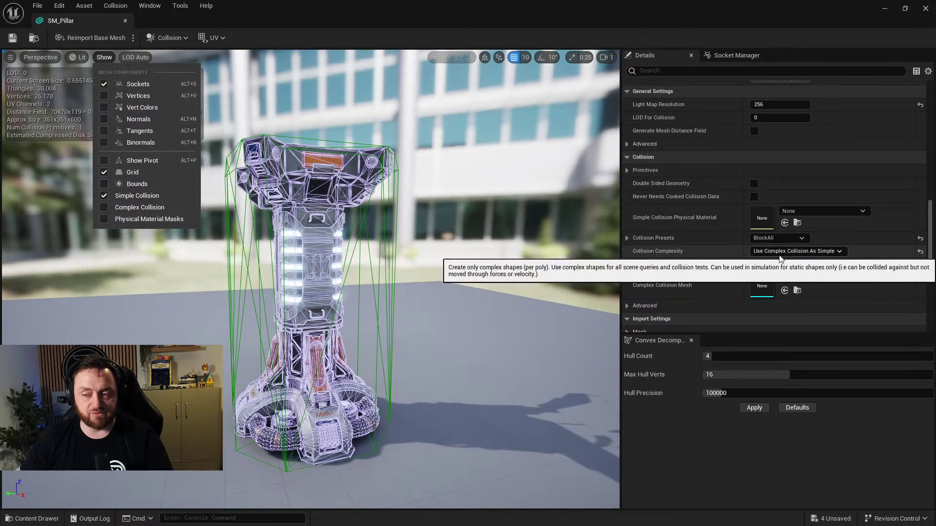
right_click_drag(365, 387, 287, 410)
key("w")
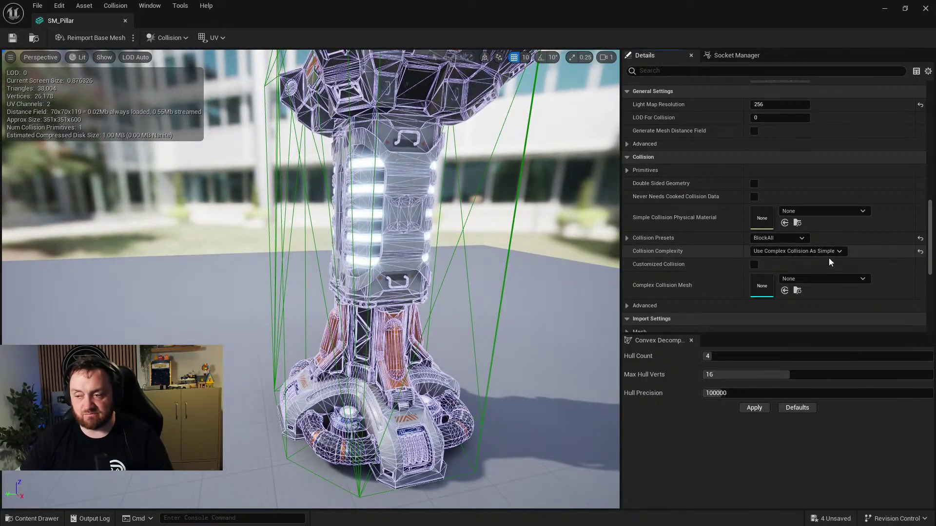
left_click(785, 250)
left_click(771, 261)
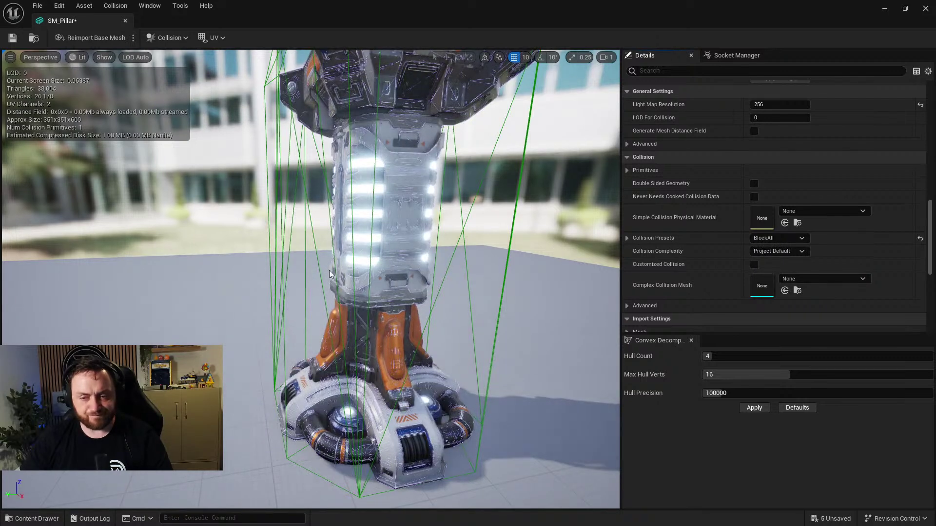
Select the existing convex collision hull surrounding the pillar and delete it.
right_click_drag(322, 273, 273, 274)
left_click_drag(282, 277, 285, 167)
left_click_drag(421, 284, 238, 360)
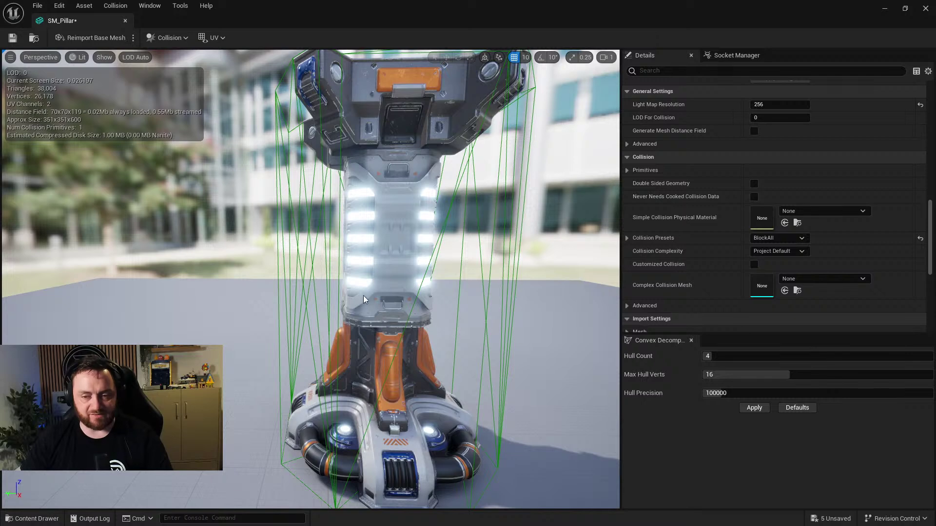
left_click(318, 230)
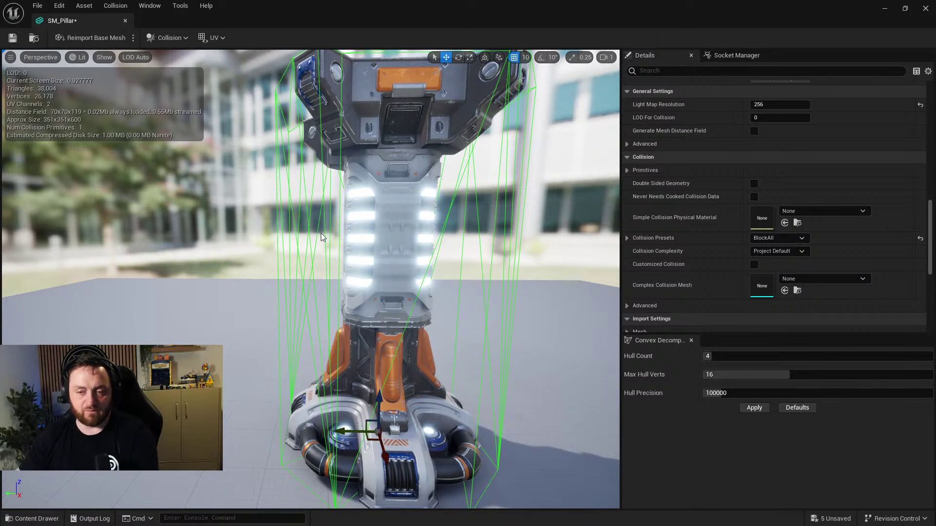
key("Delete")
Add a box simplified collision to the pillar mesh.
left_click(112, 54)
left_click(135, 57)
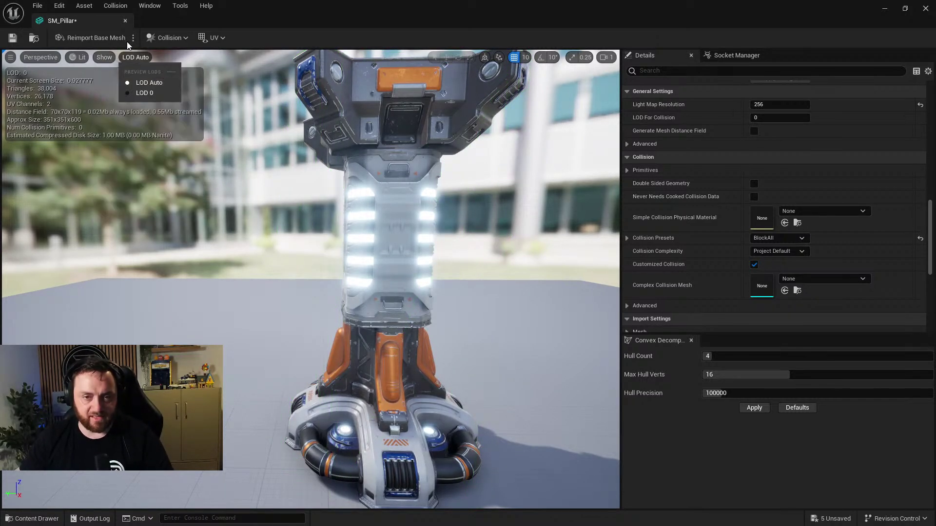
left_click(164, 38)
left_click(192, 85)
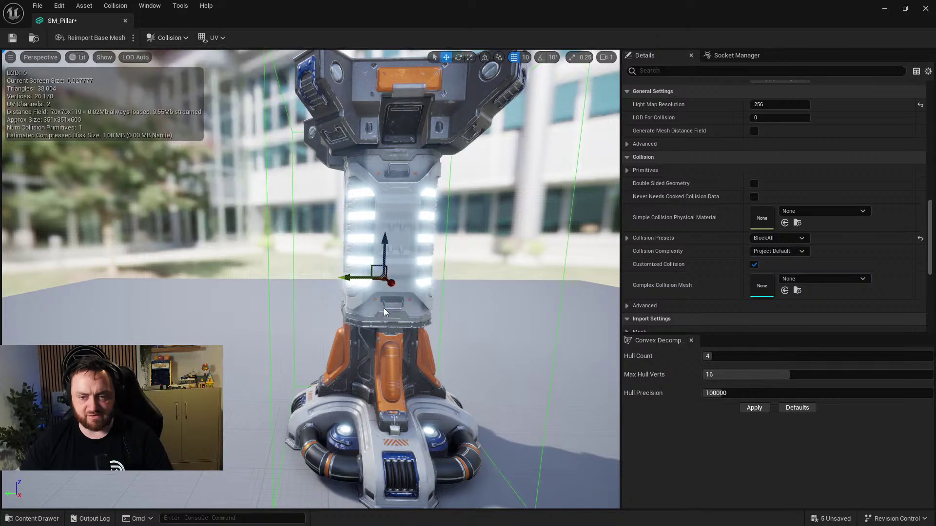
Narrow and flatten the collision box and lower it around the pillar's base.
left_click_drag(409, 259, 429, 258)
key("e")
key("r")
left_click_drag(339, 272, 327, 280)
left_click_drag(340, 239, 339, 270)
key("w")
left_click_drag(342, 237, 343, 363)
key("f")
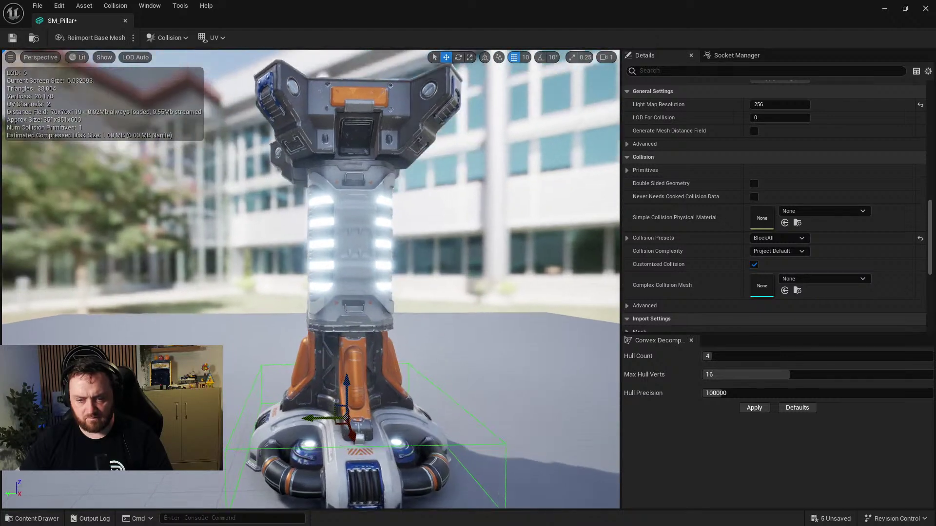
left_click_drag(426, 392, 439, 414, "alt")
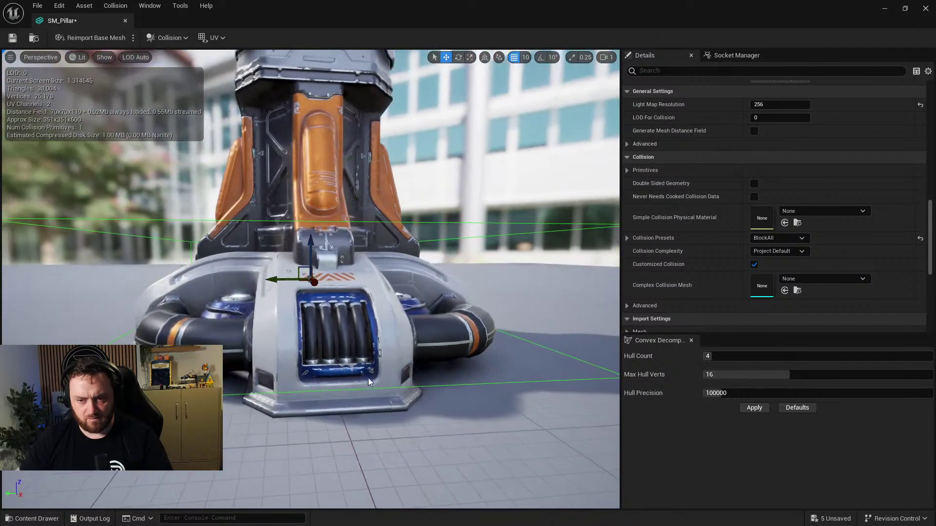
Duplicate the base collision box up to the pillar's head, and make another copy around the middle column.
left_click_drag(313, 242, 302, 122)
scroll(323, 349, "down", 5)
left_click_drag(312, 273, 311, 104, "alt")
scroll(312, 103, "up", 3)
left_click_drag(315, 146, 290, 214, "alt")
scroll(315, 83, "up", 2)
Narrow the middle collision box on both horizontal axes to fit the column, and stretch it vertically between head and base.
key("r")
left_click_drag(308, 246, 295, 204)
right_click_drag(335, 225, 332, 223)
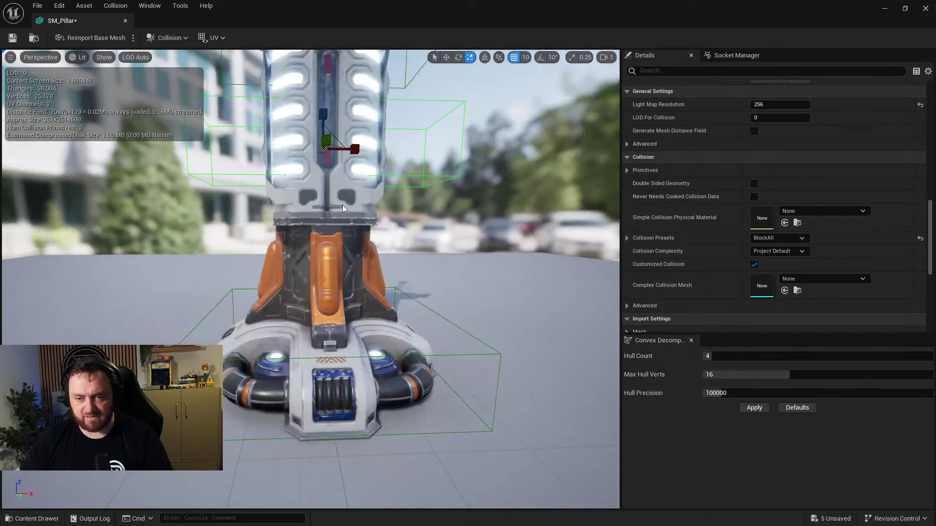
left_click_drag(355, 145, 335, 146)
right_click_drag(334, 146, 267, 172)
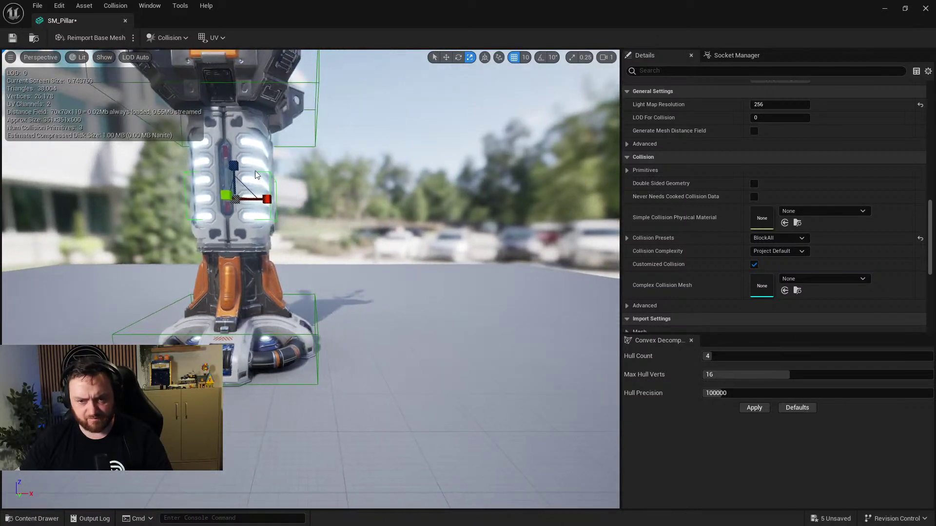
left_click_drag(233, 163, 234, 139)
Save the pillar mesh and return to the level.
right_click_drag(341, 355, 351, 356)
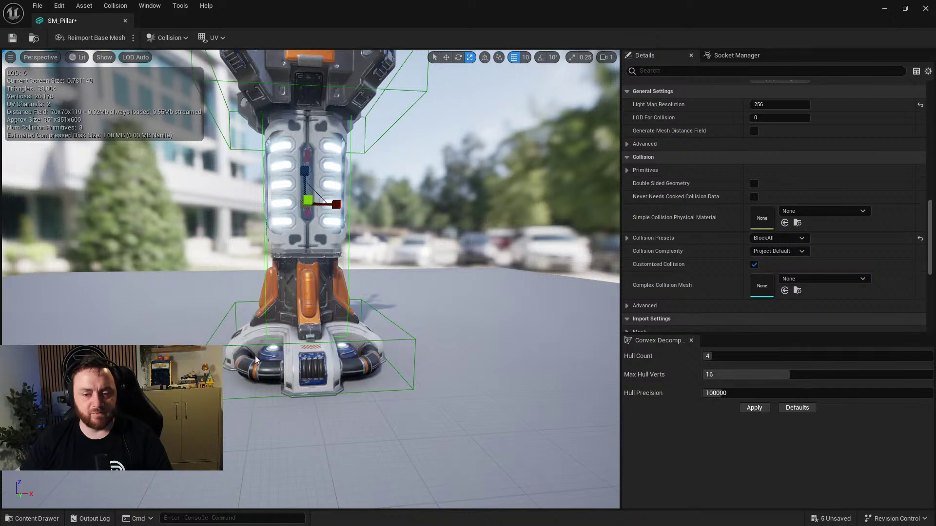
left_click(12, 37)
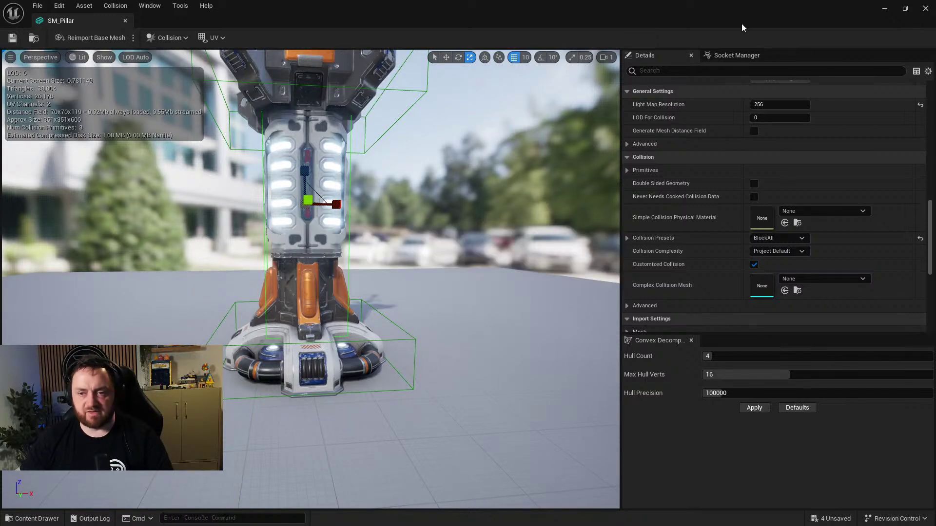
left_click(925, 8)
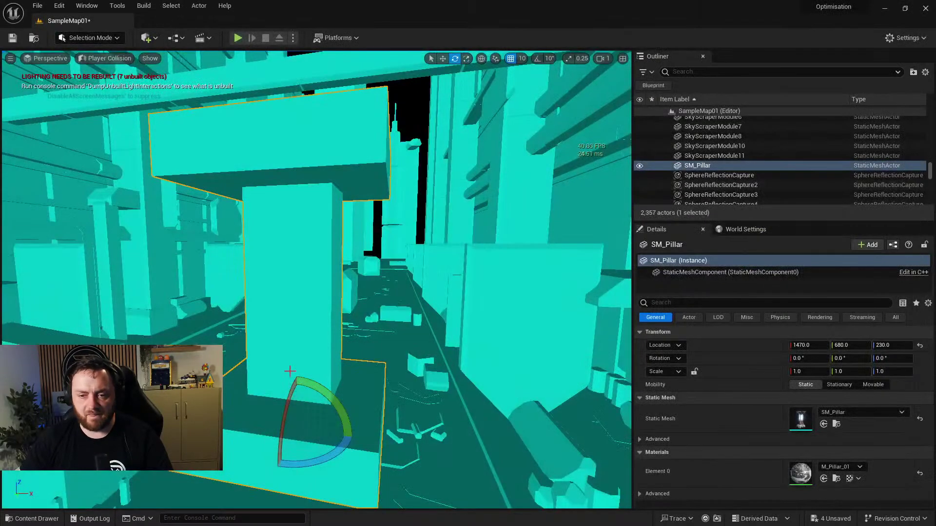
View the pillar's box collision in the level and start playing from a spot beside it.
right_click_drag(248, 182, 256, 182)
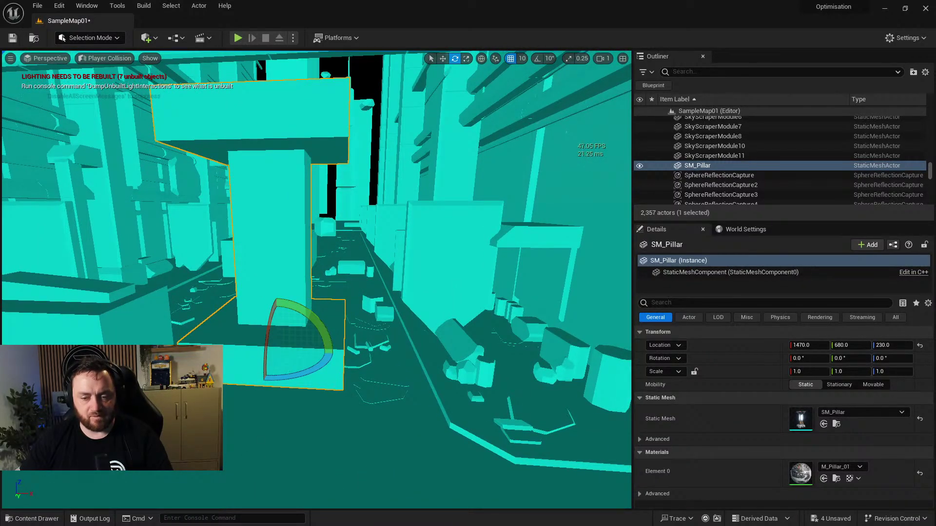
right_click(248, 161)
left_click(277, 456)
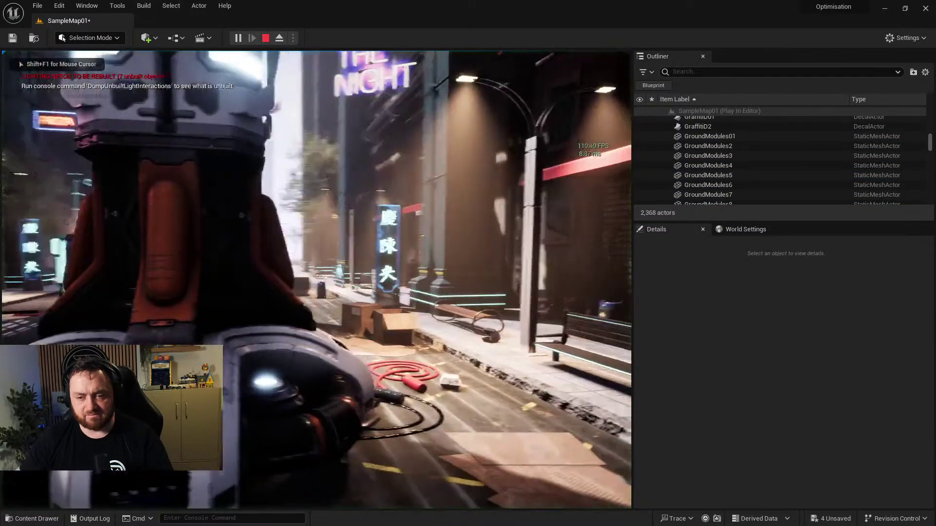
Walk the character past the pillar and along the street to the concrete barrier, and end the play session.
key("w")
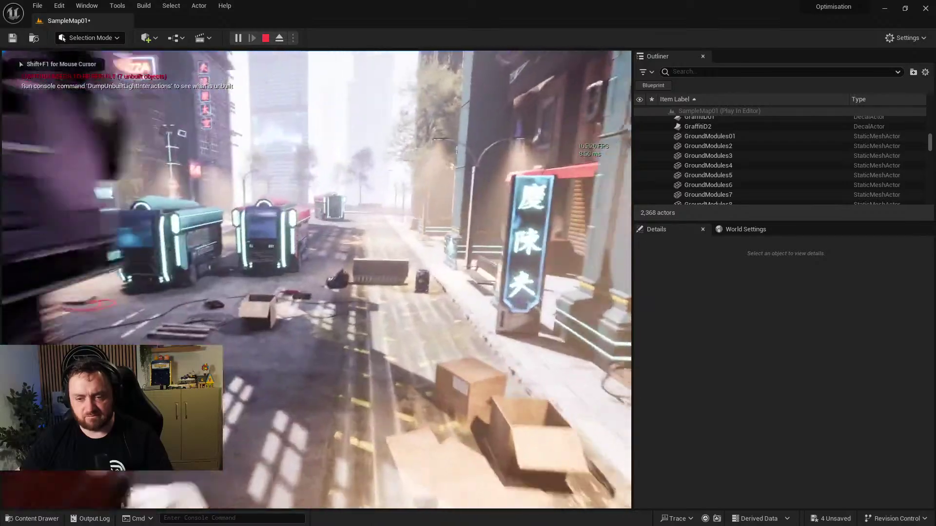
key("w")
key("w")
key("w")
key("w")
key("s")
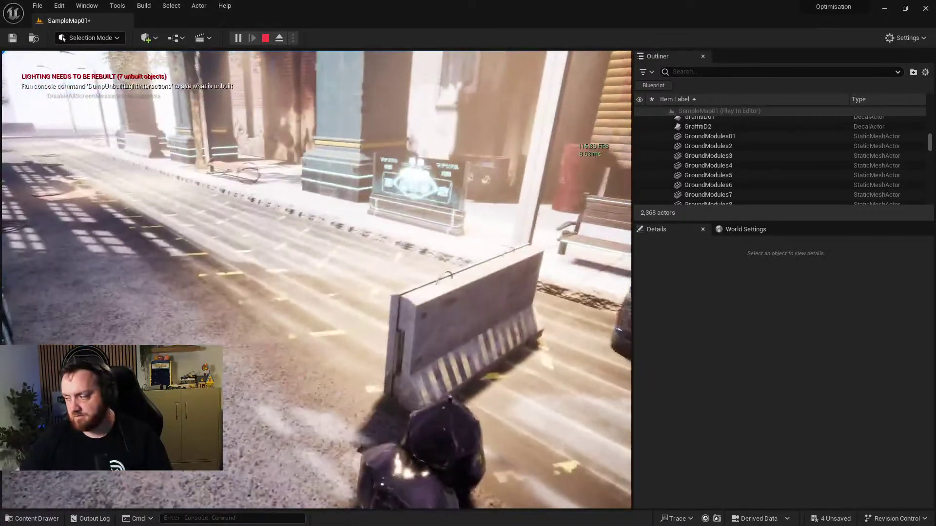
key("Escape")
Switch the viewport from Player Collision to Lit and select the pillar mesh in the street.
right_click_drag(316, 292, 317, 258)
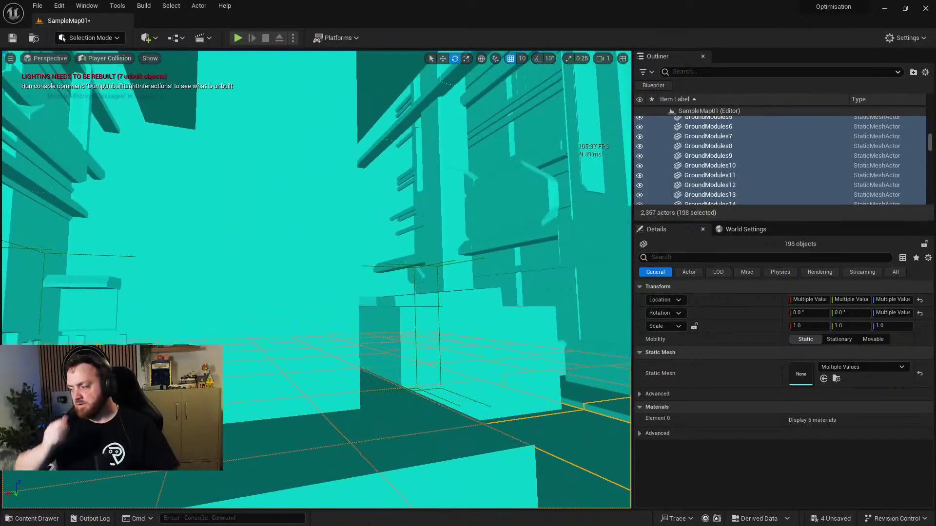
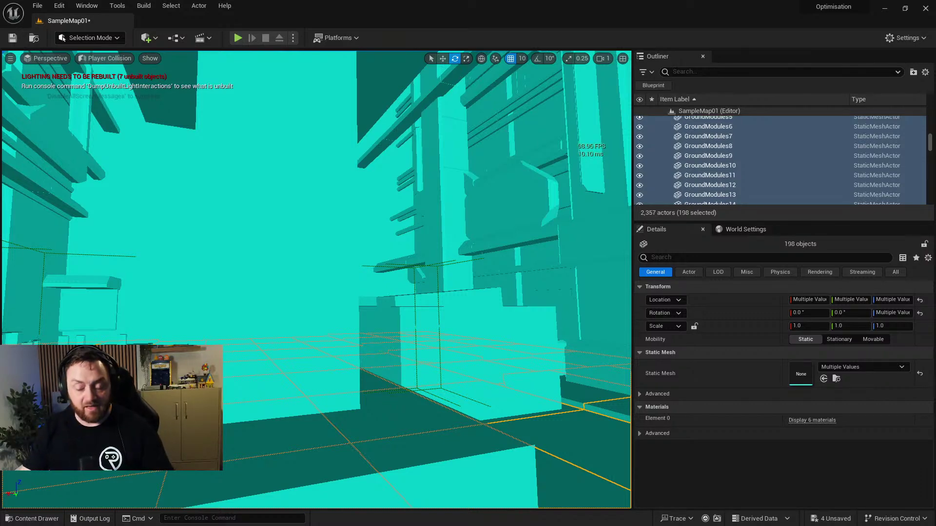
left_click(129, 63)
left_click(119, 82)
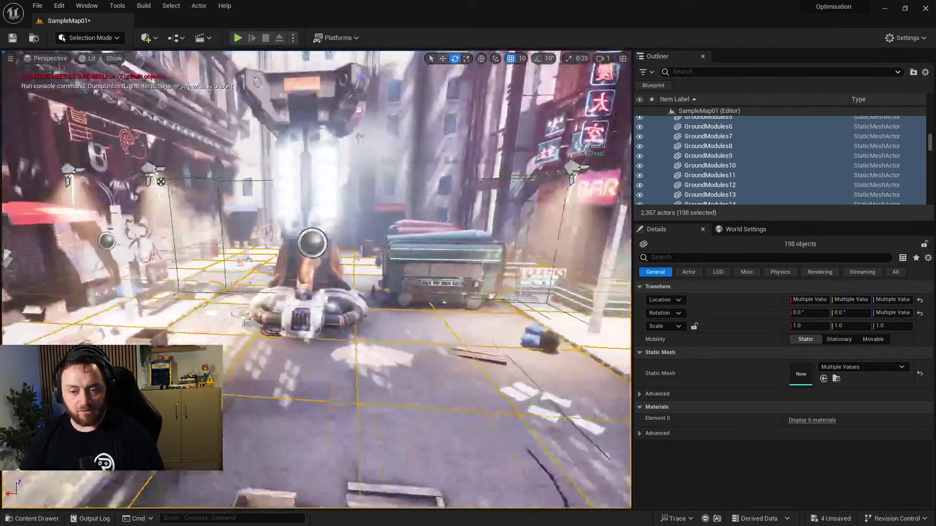
right_click_drag(302, 280, 332, 280)
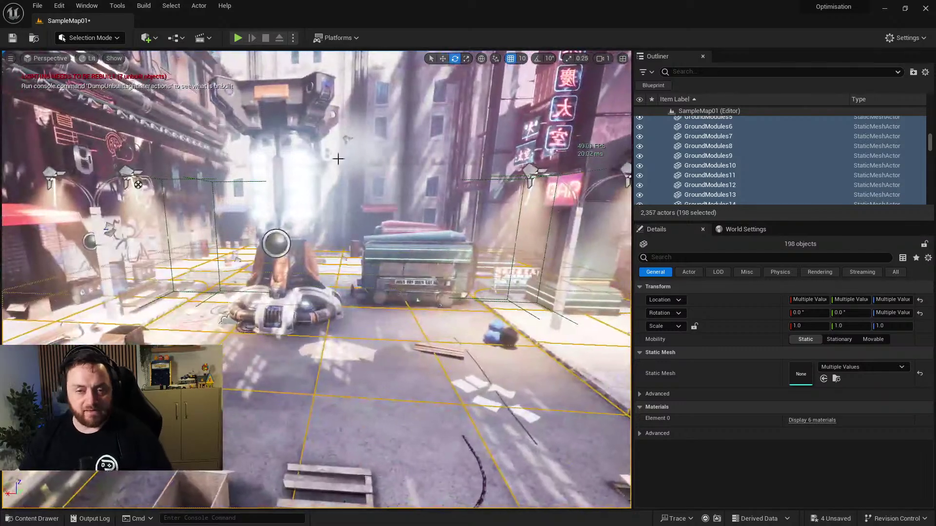
right_click_drag(345, 225, 104, 68)
right_click_drag(326, 272, 327, 272)
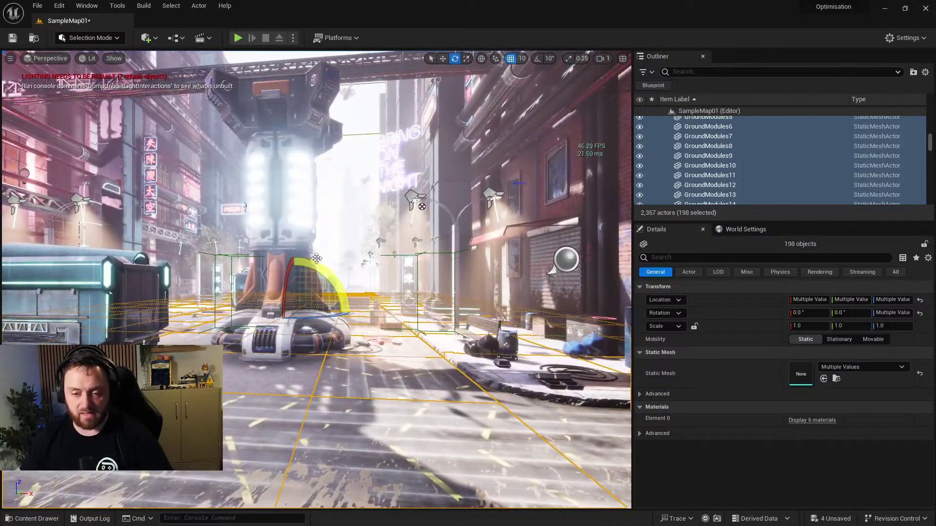
left_click(290, 209)
right_click_drag(291, 209, 313, 216)
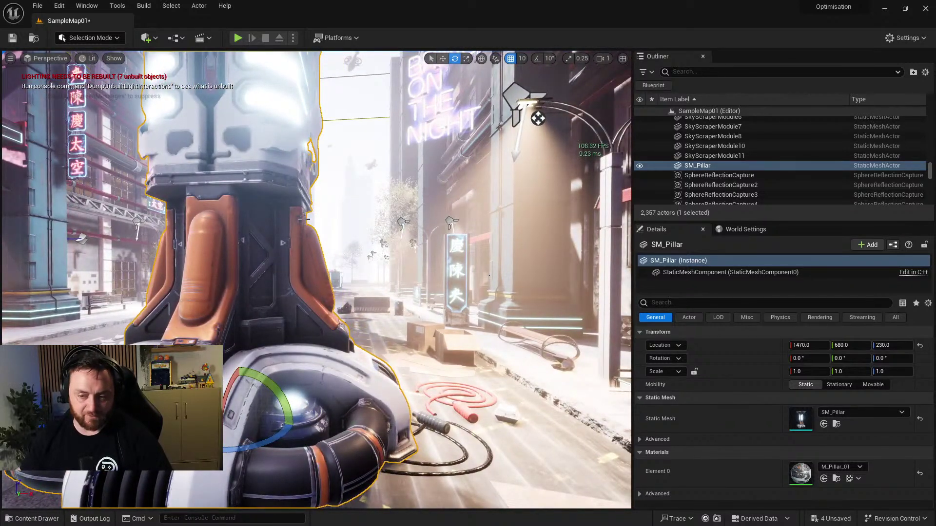
Open the BP_FirstPersonCharacter blueprint from the project content.
left_click(32, 519)
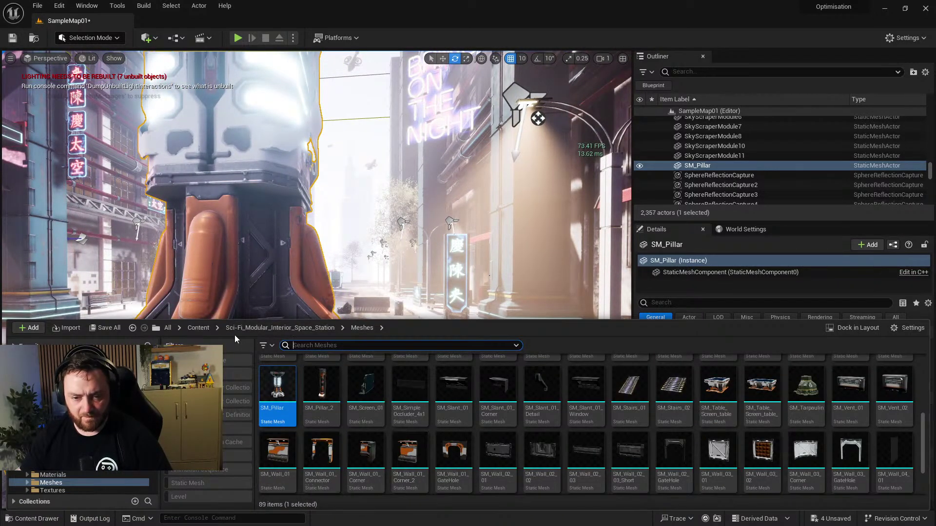
double_click(318, 373)
double_click(318, 373)
left_click(276, 373)
double_click(276, 372)
Add a Line Trace By Channel node to the character blueprint's event graph.
right_click(417, 181)
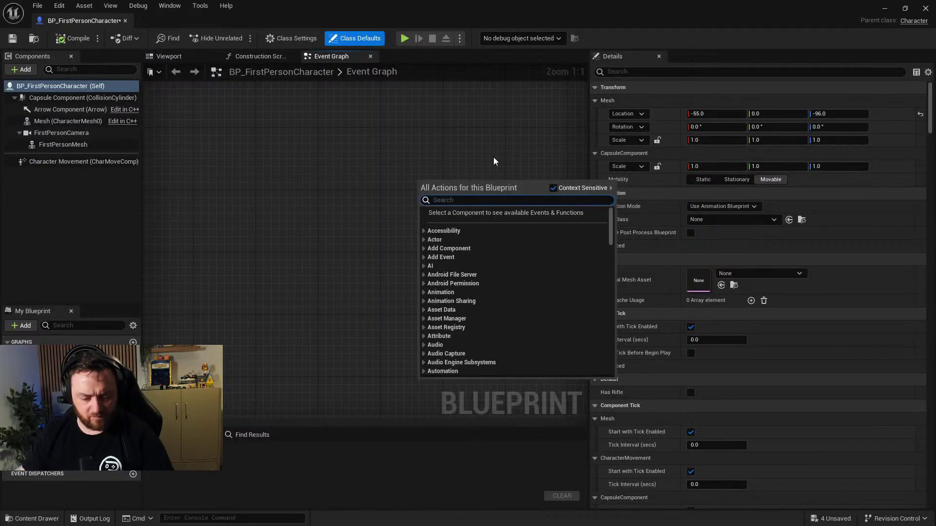
type("linetrace")
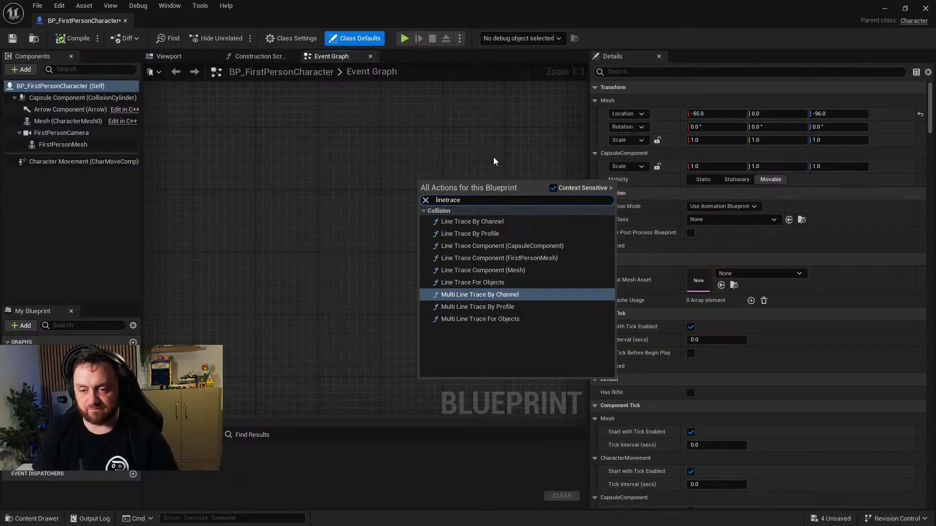
key("Up")
key("Up")
key("Up")
key("Up")
key("Up")
key("Up")
key("Return")
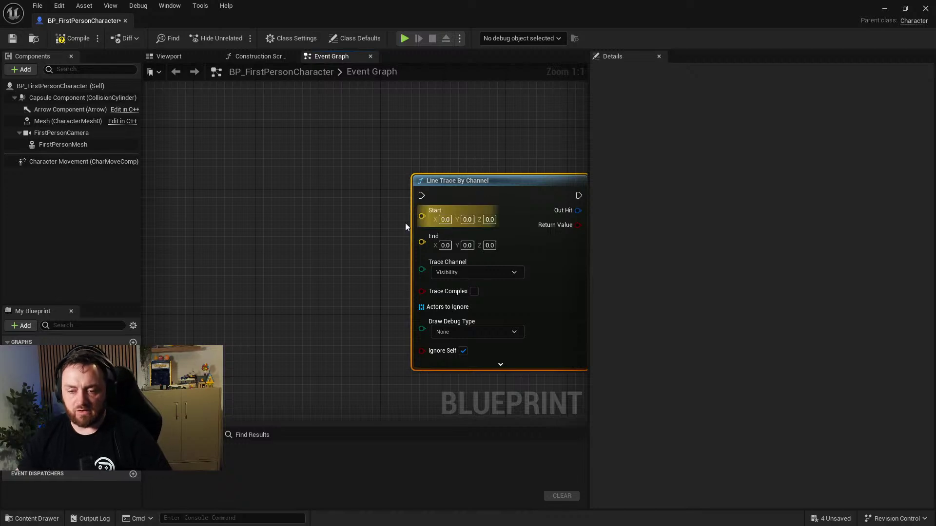
Enable Trace Complex on the Line Trace By Channel node and compile the blueprint.
right_click_drag(398, 261, 299, 197)
scroll(329, 237, "up", 4)
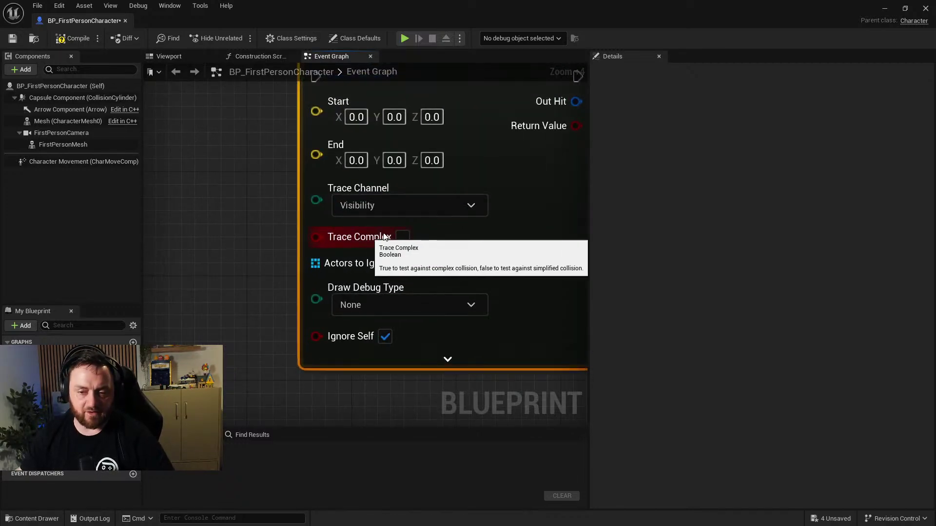
left_click(403, 237)
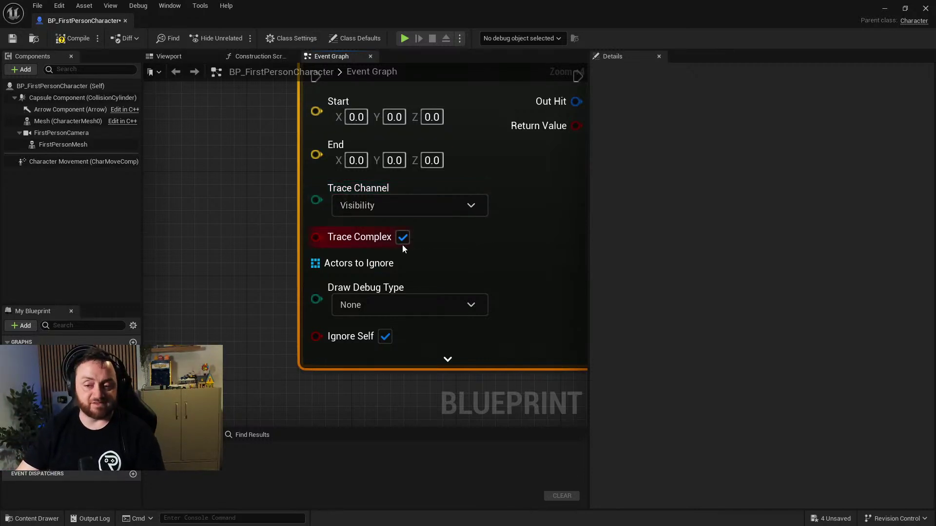
key("f")
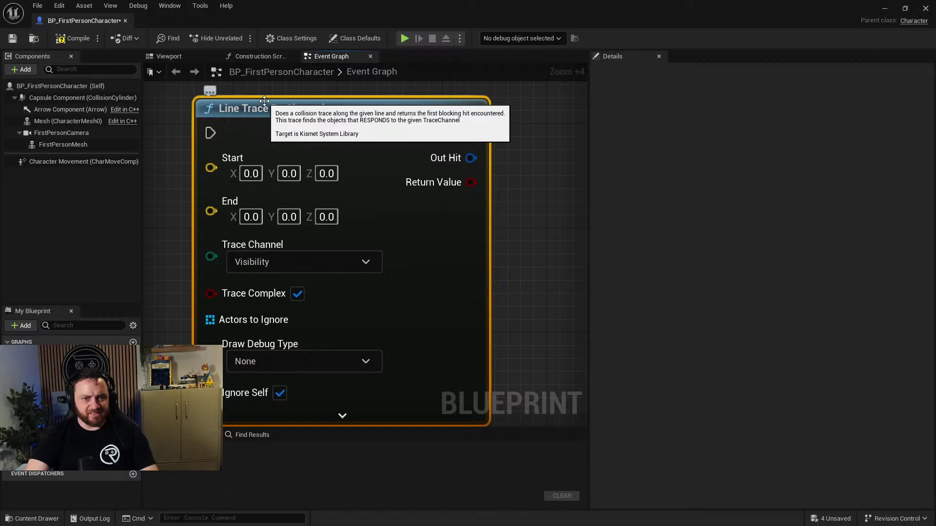
left_click(73, 38)
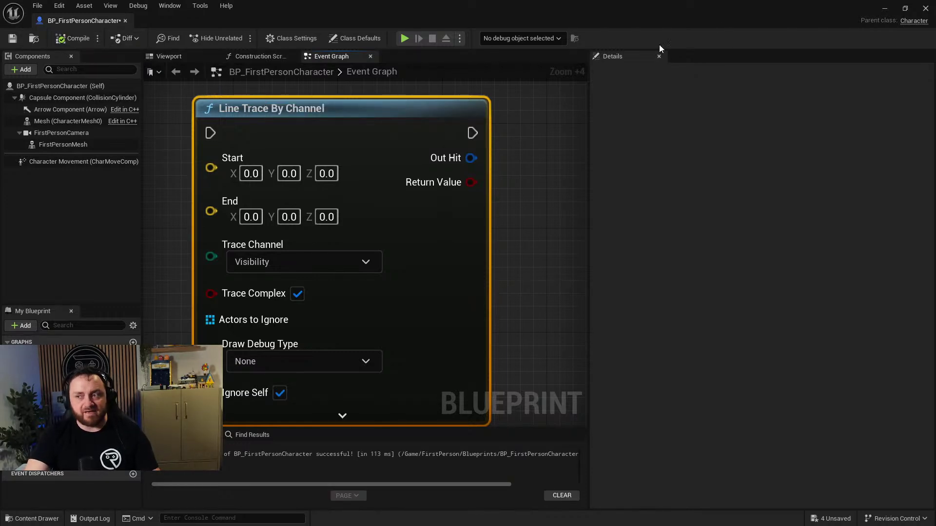
Return to the level and look over the pillar, the parked vehicle and the surrounding street.
left_click(885, 8)
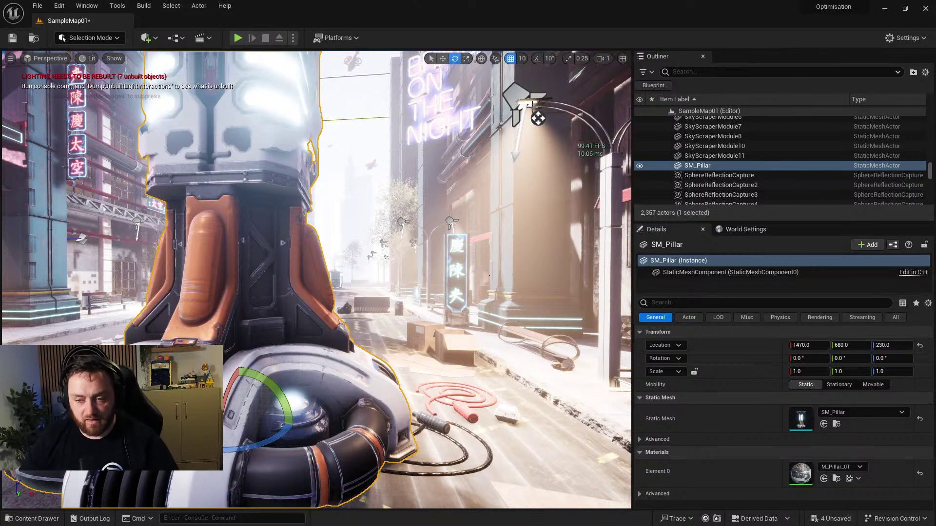
right_click_drag(491, 215, 467, 217)
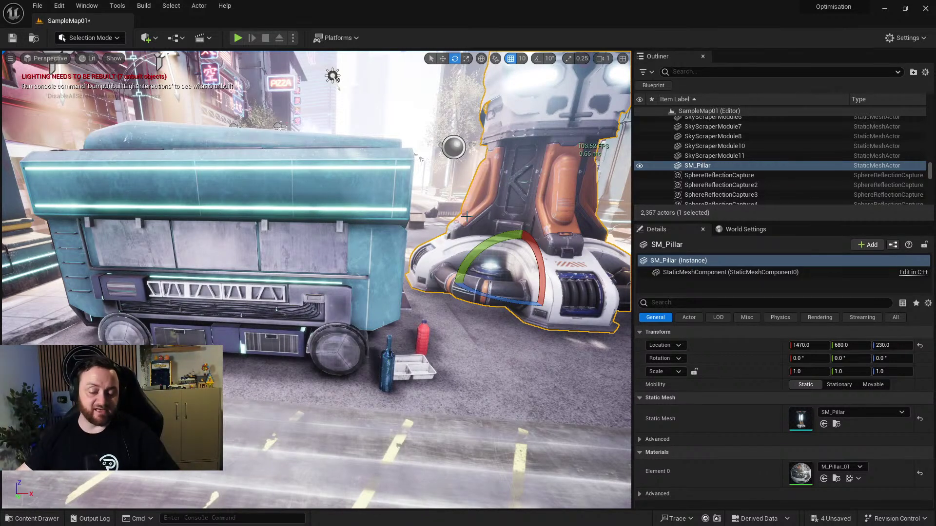
right_click_drag(316, 277, 282, 273)
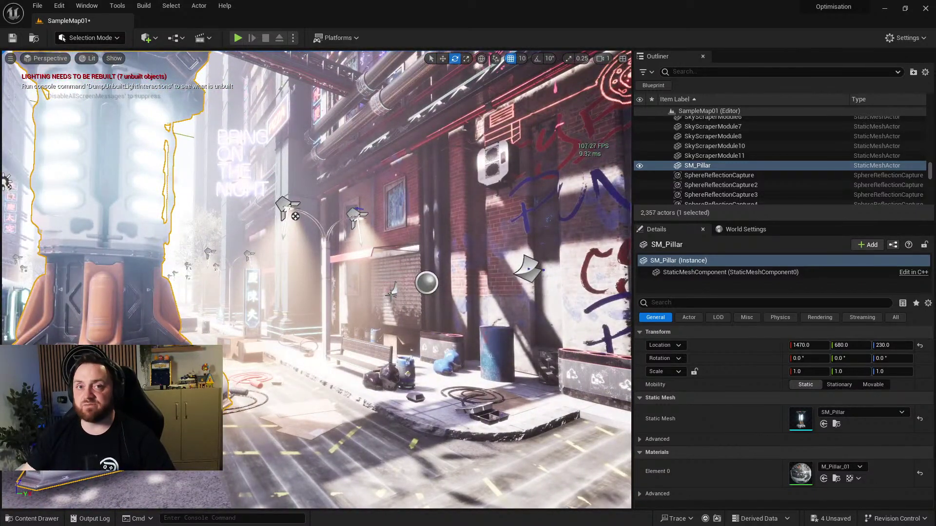